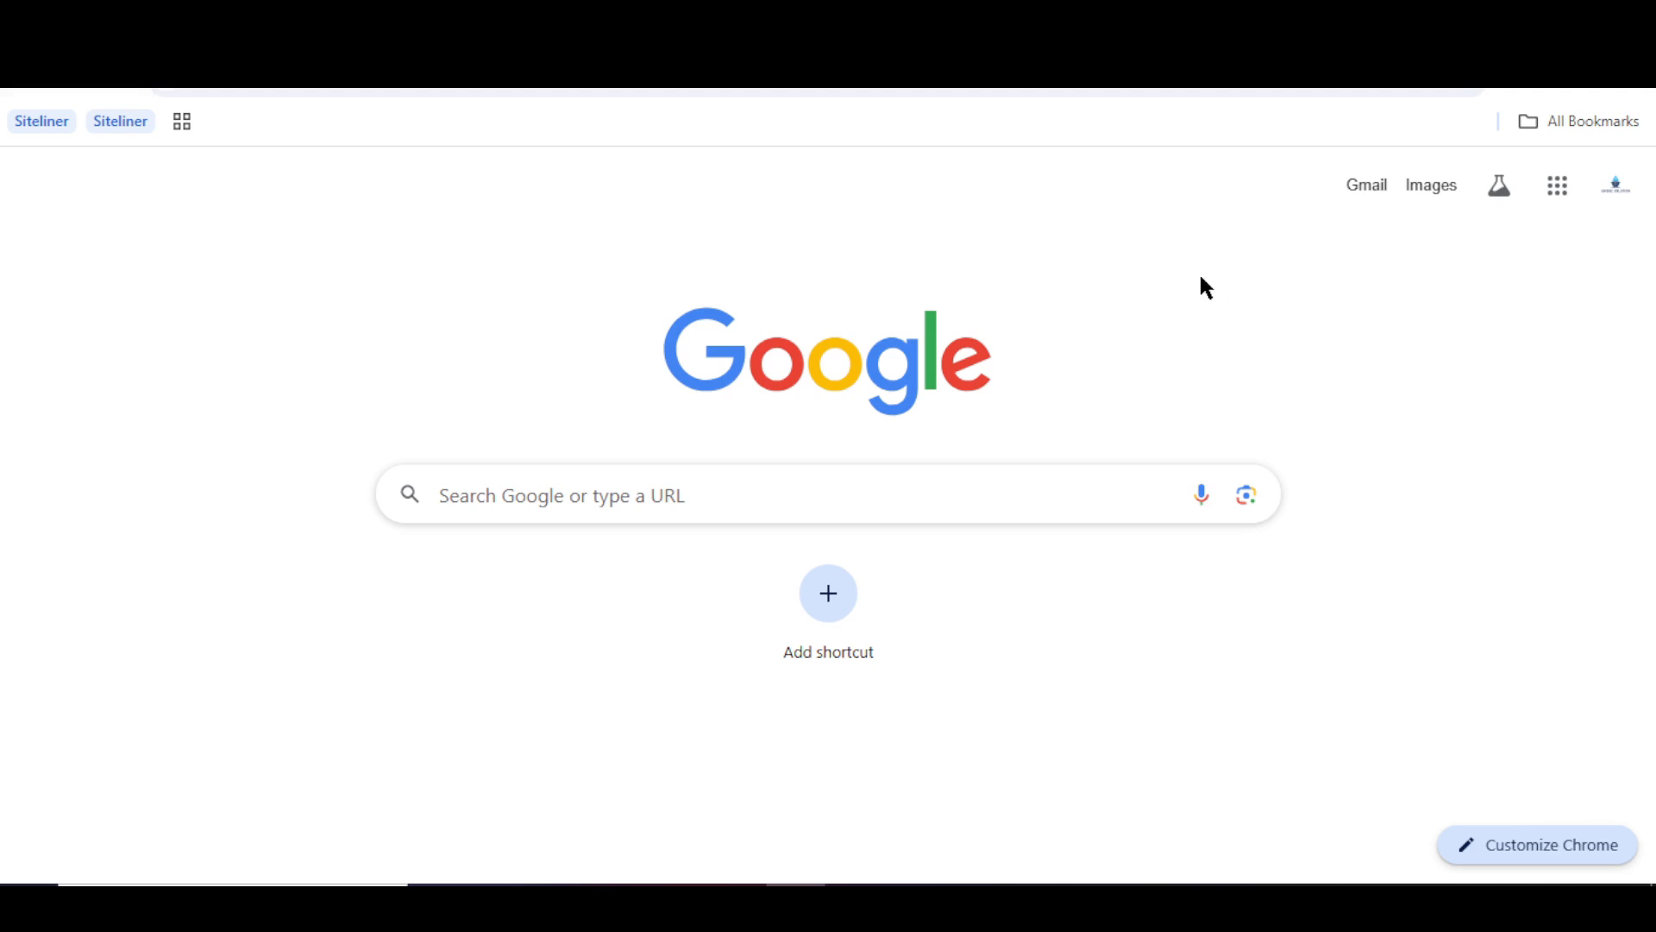
# - Load the site's /wp-admin login page in a new Chrome tab from the 'am' address suggestion
pyautogui.click(1081, 91)
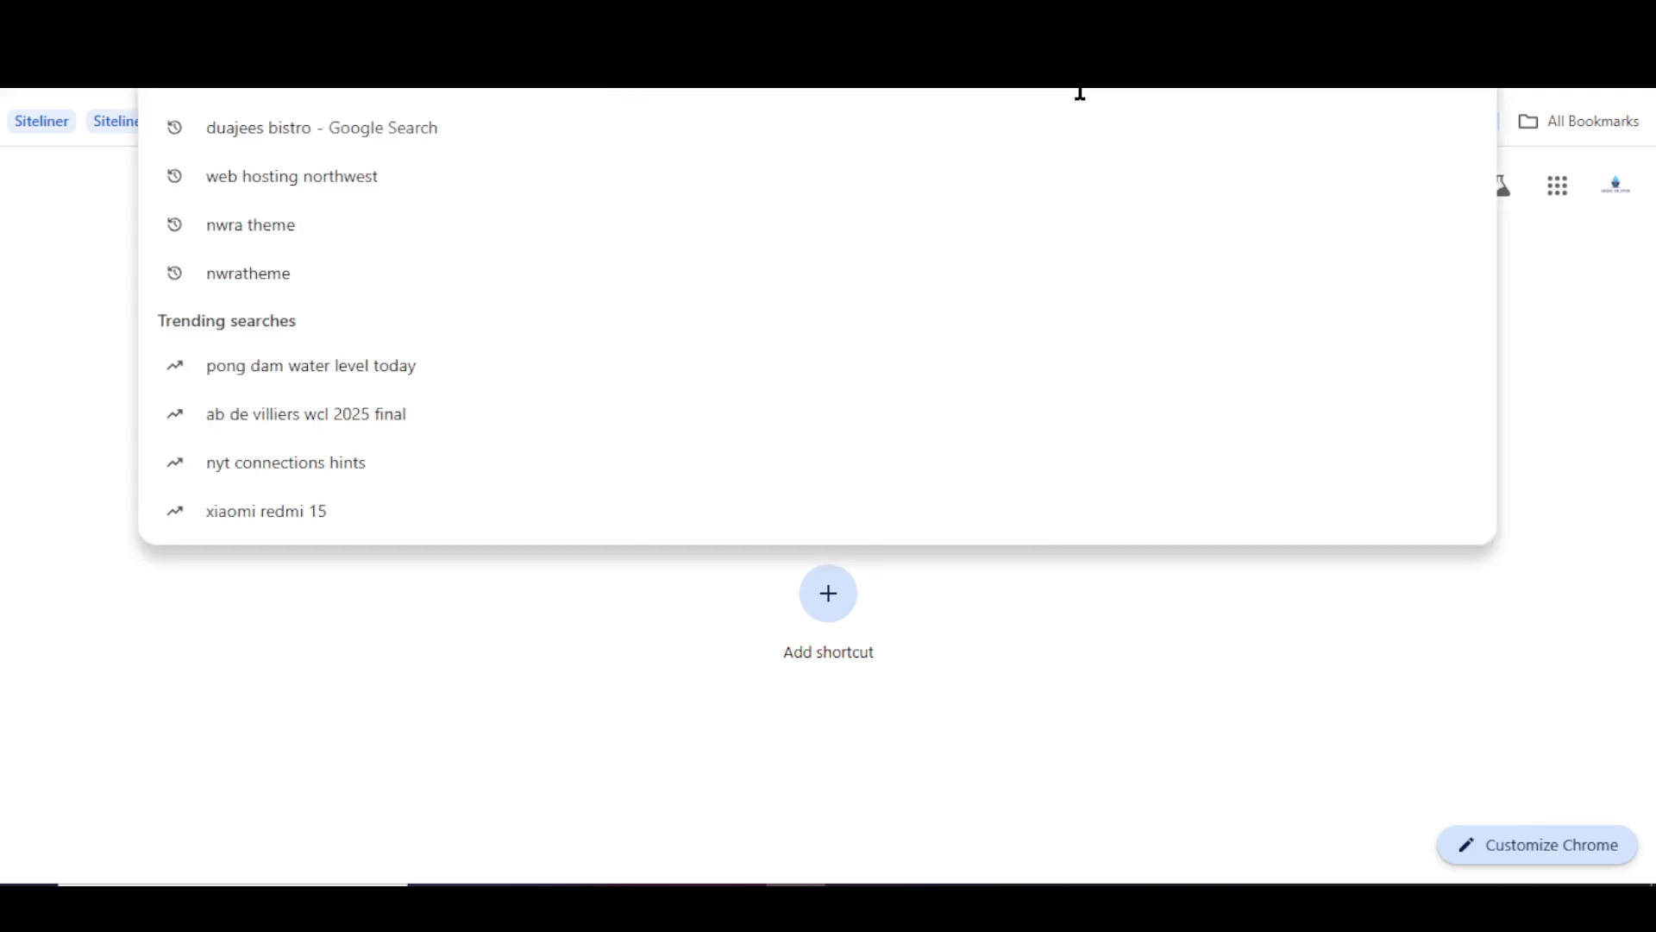
pyautogui.write('am')
pyautogui.press('Return')
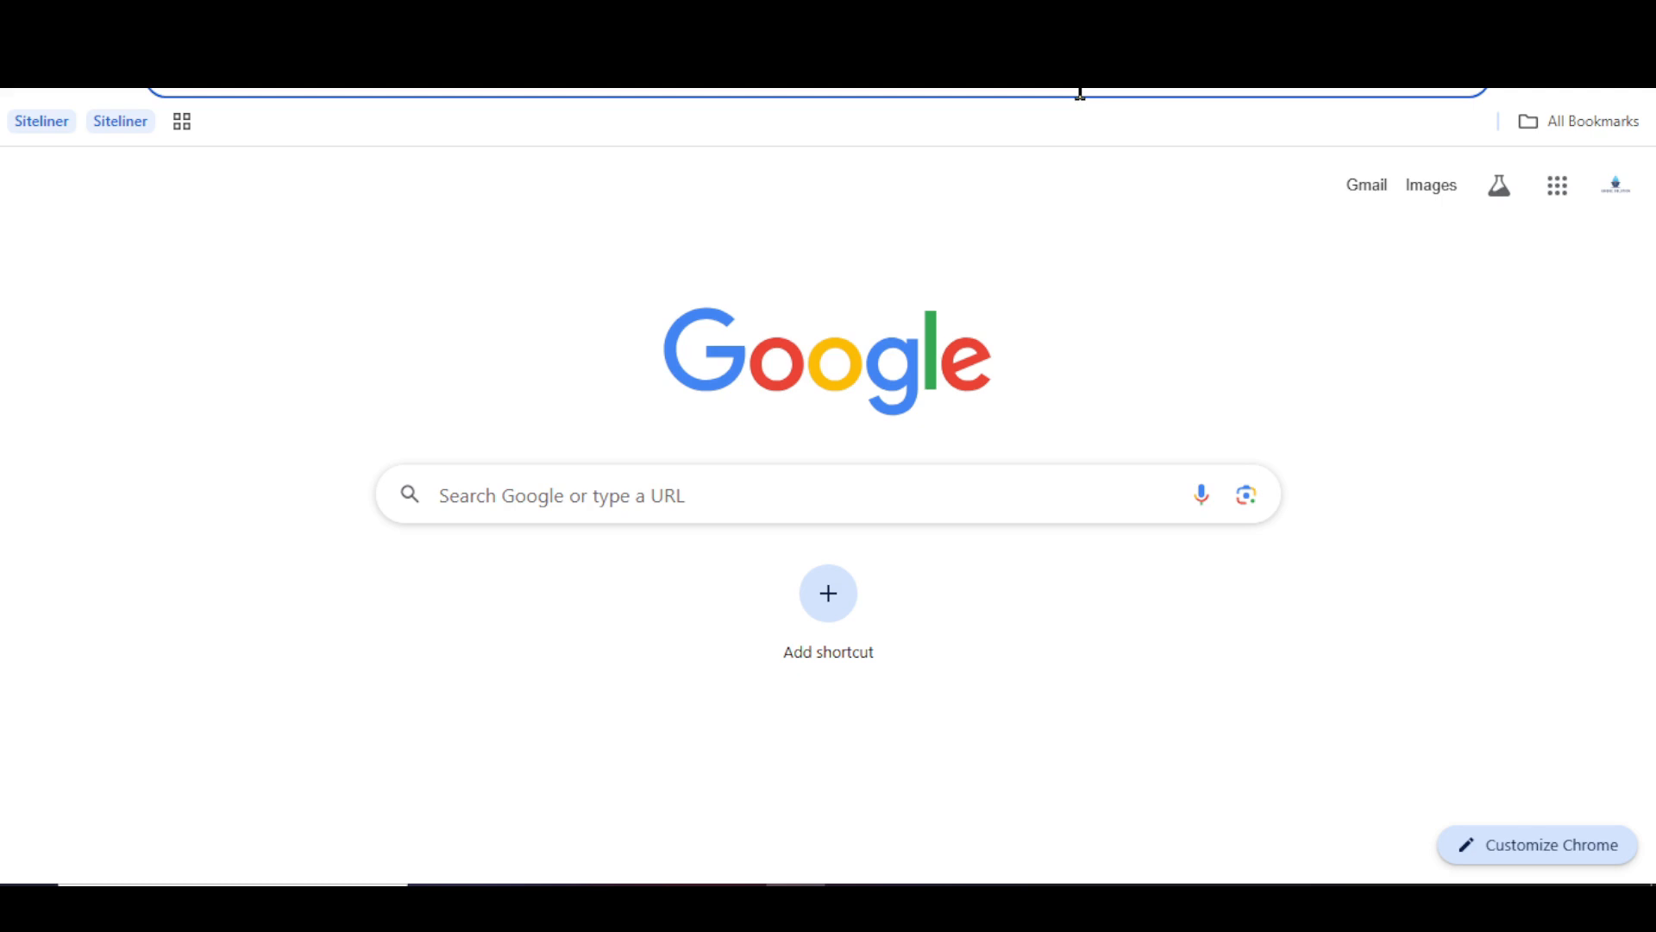
pyautogui.write('am')
pyautogui.press('Right')
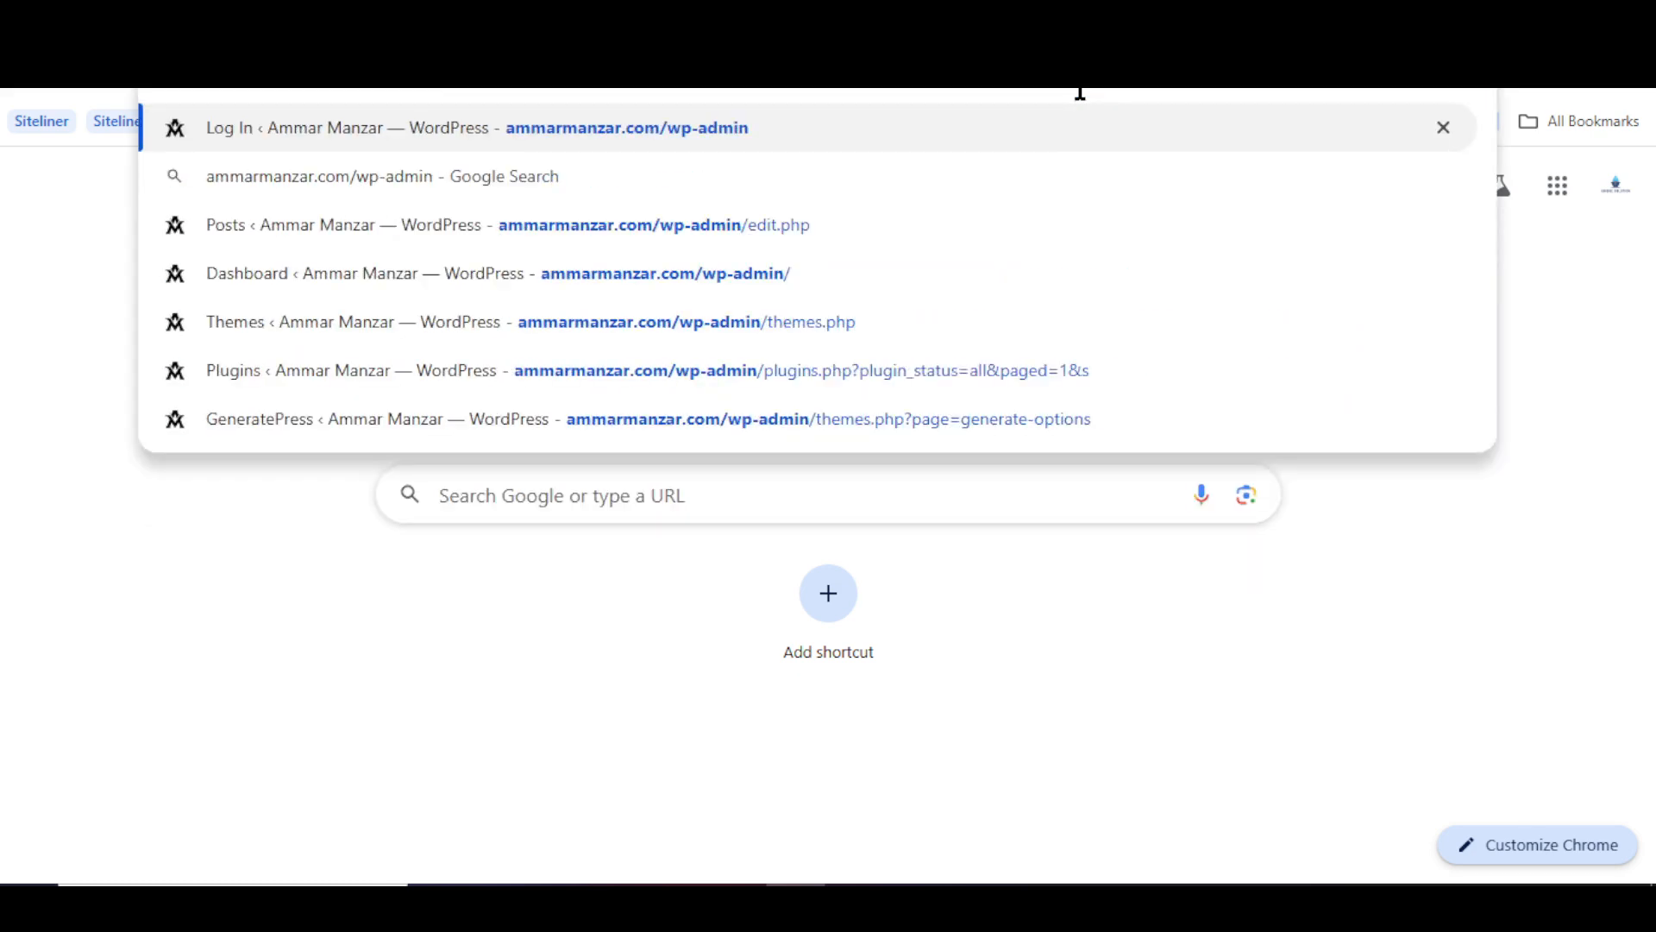
pyautogui.press('Return')
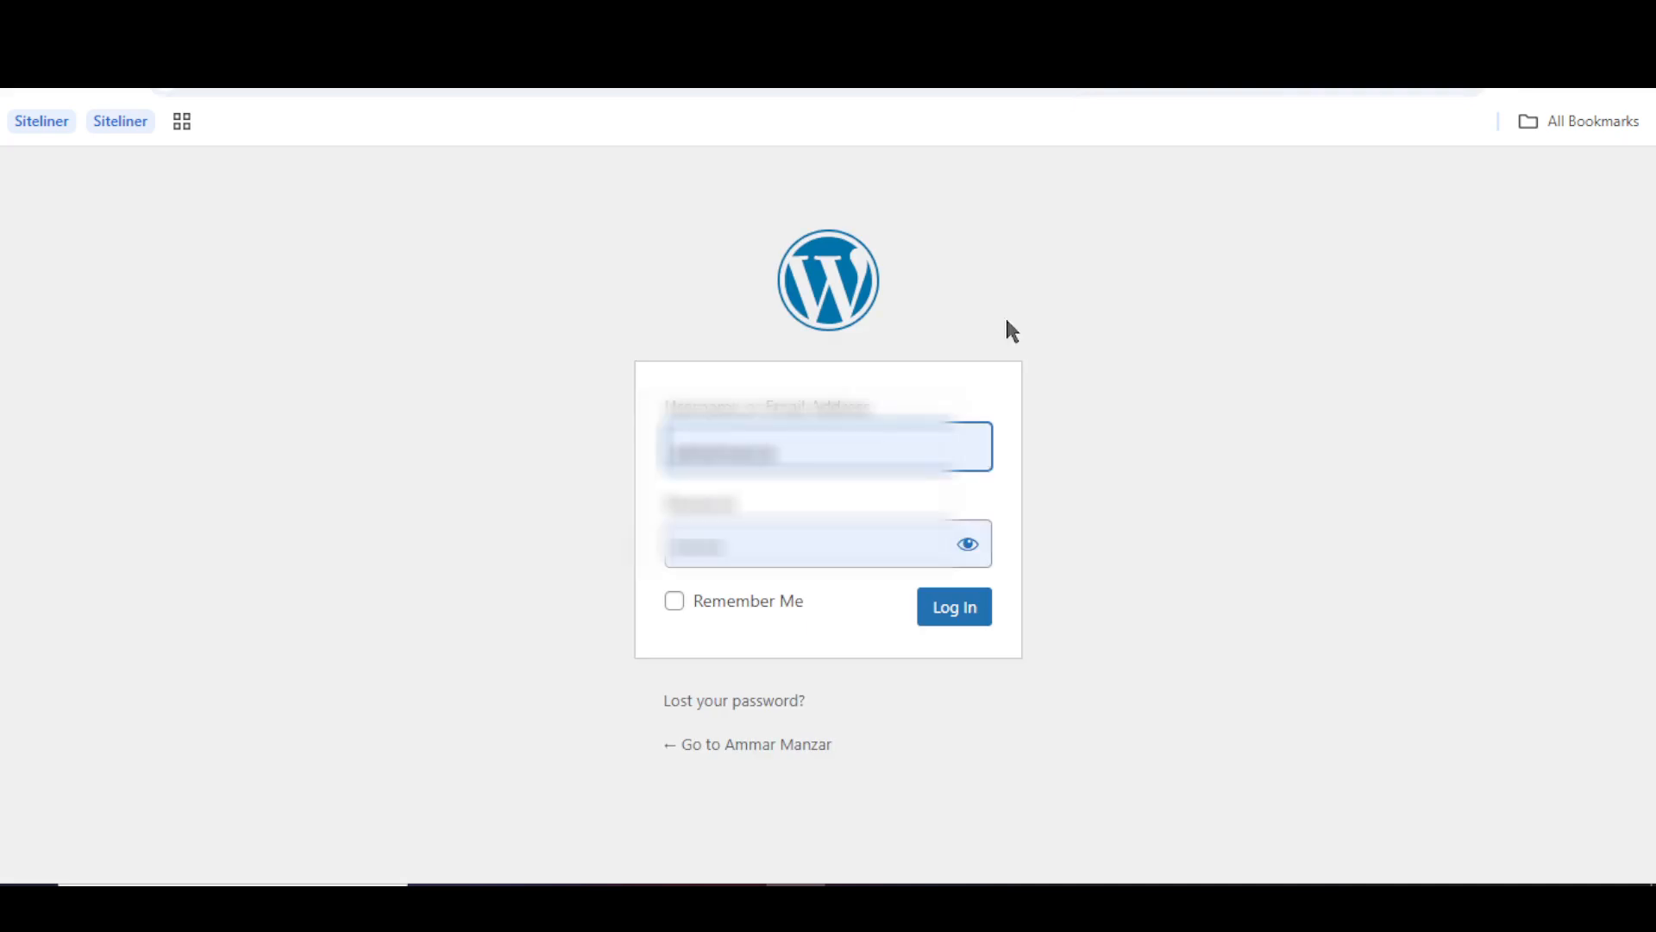
# - Log in with the saved credentials and open the Add User page in a new tab
pyautogui.click(963, 630)
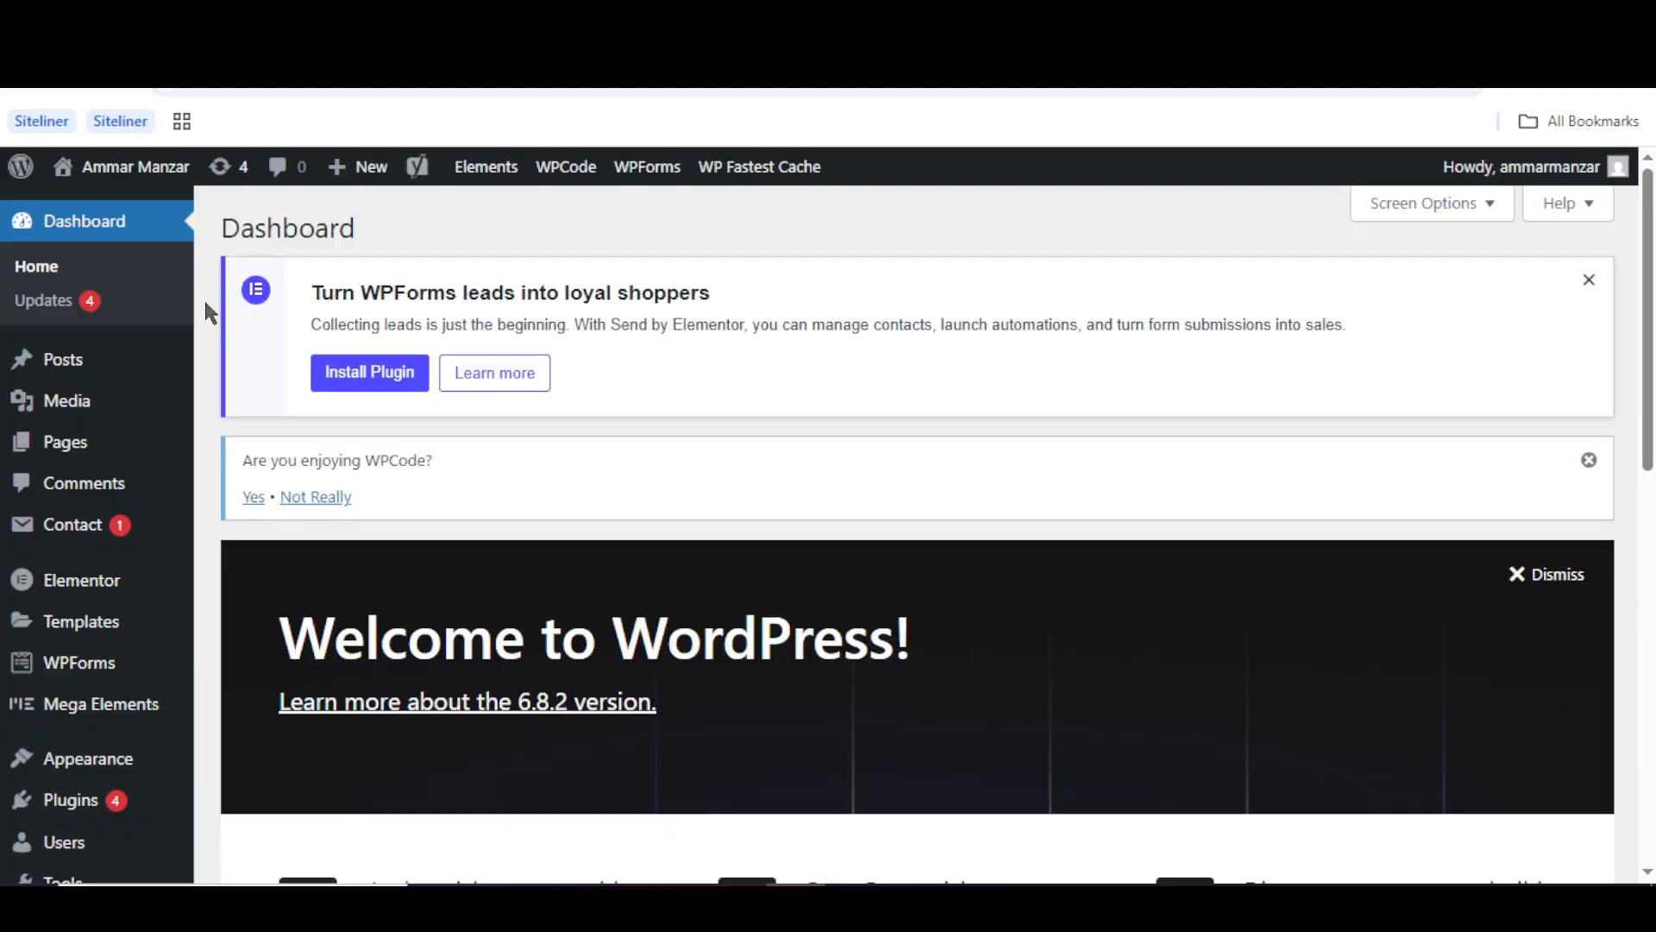
pyautogui.scroll(-4, 207, 312)
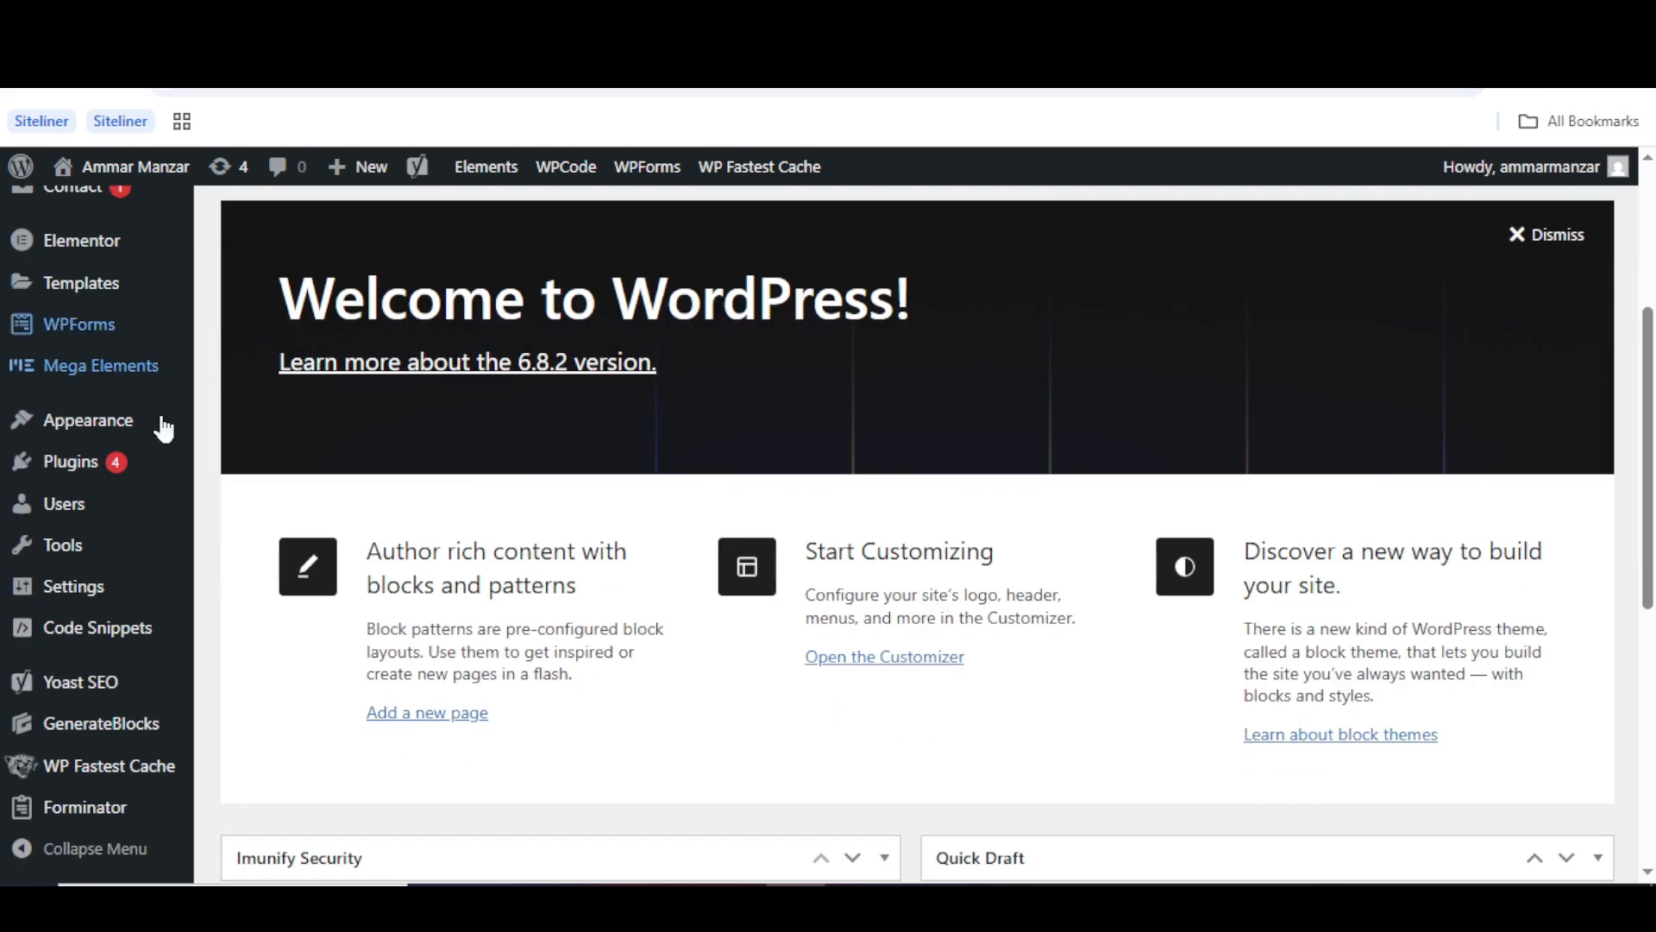
pyautogui.moveTo(77, 508)
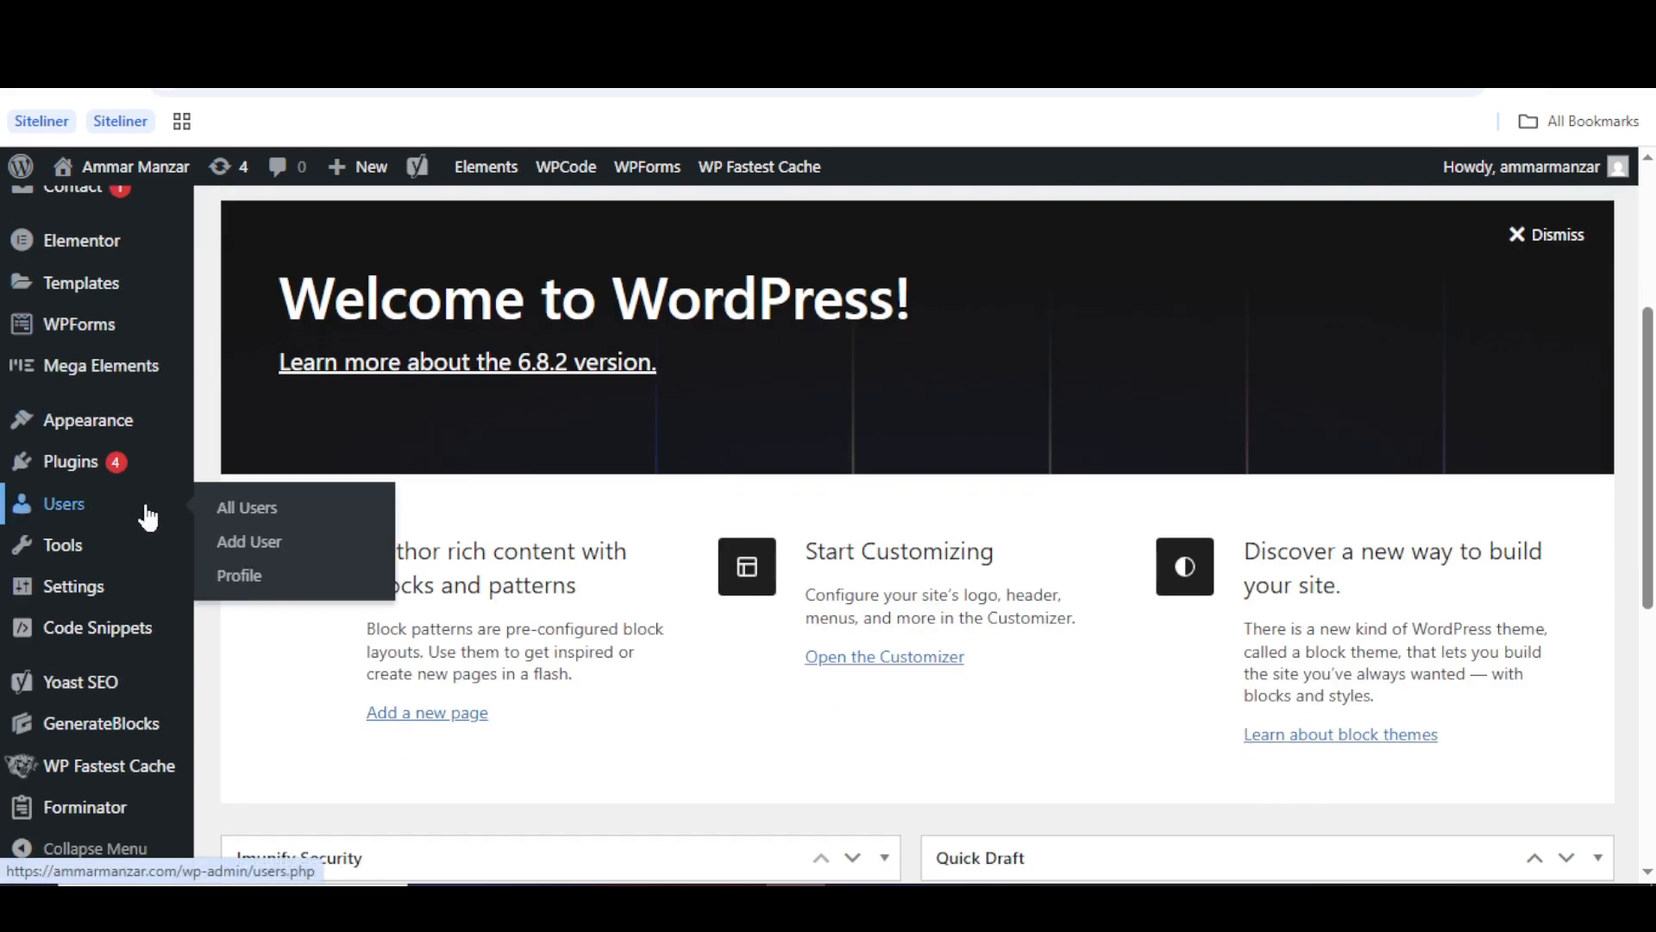
pyautogui.rightClick(235, 545)
pyautogui.click(268, 566)
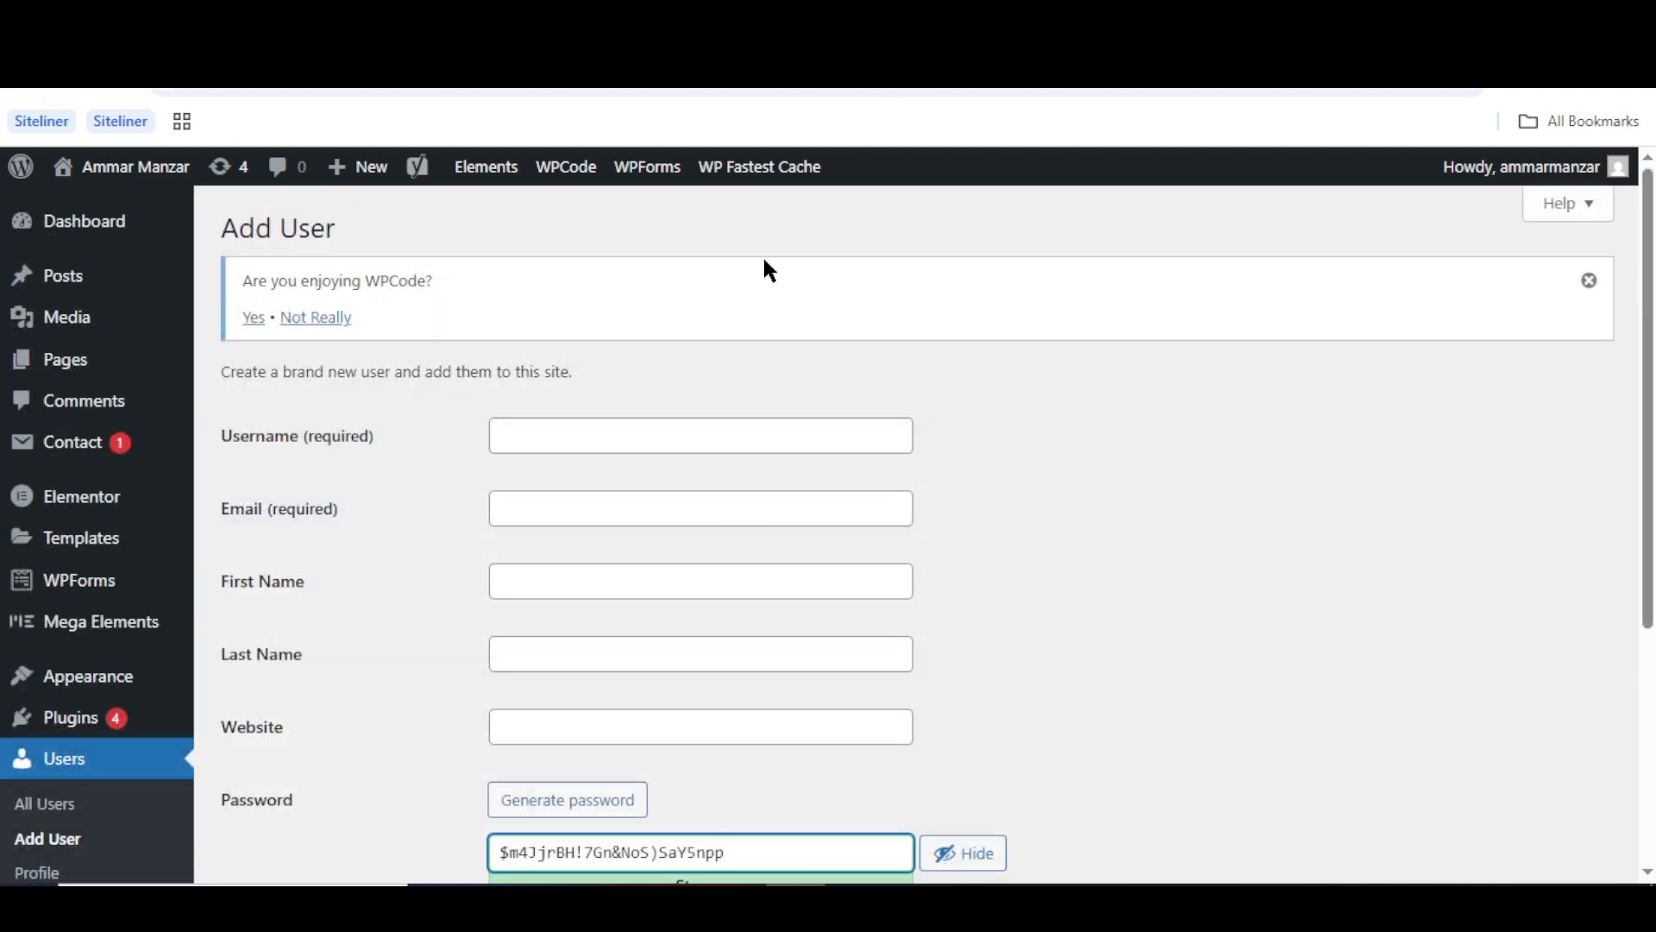
# - Check the All Users list showing the admin as Administrator, then return to Add User
pyautogui.click(1010, 418)
pyautogui.press('Down')
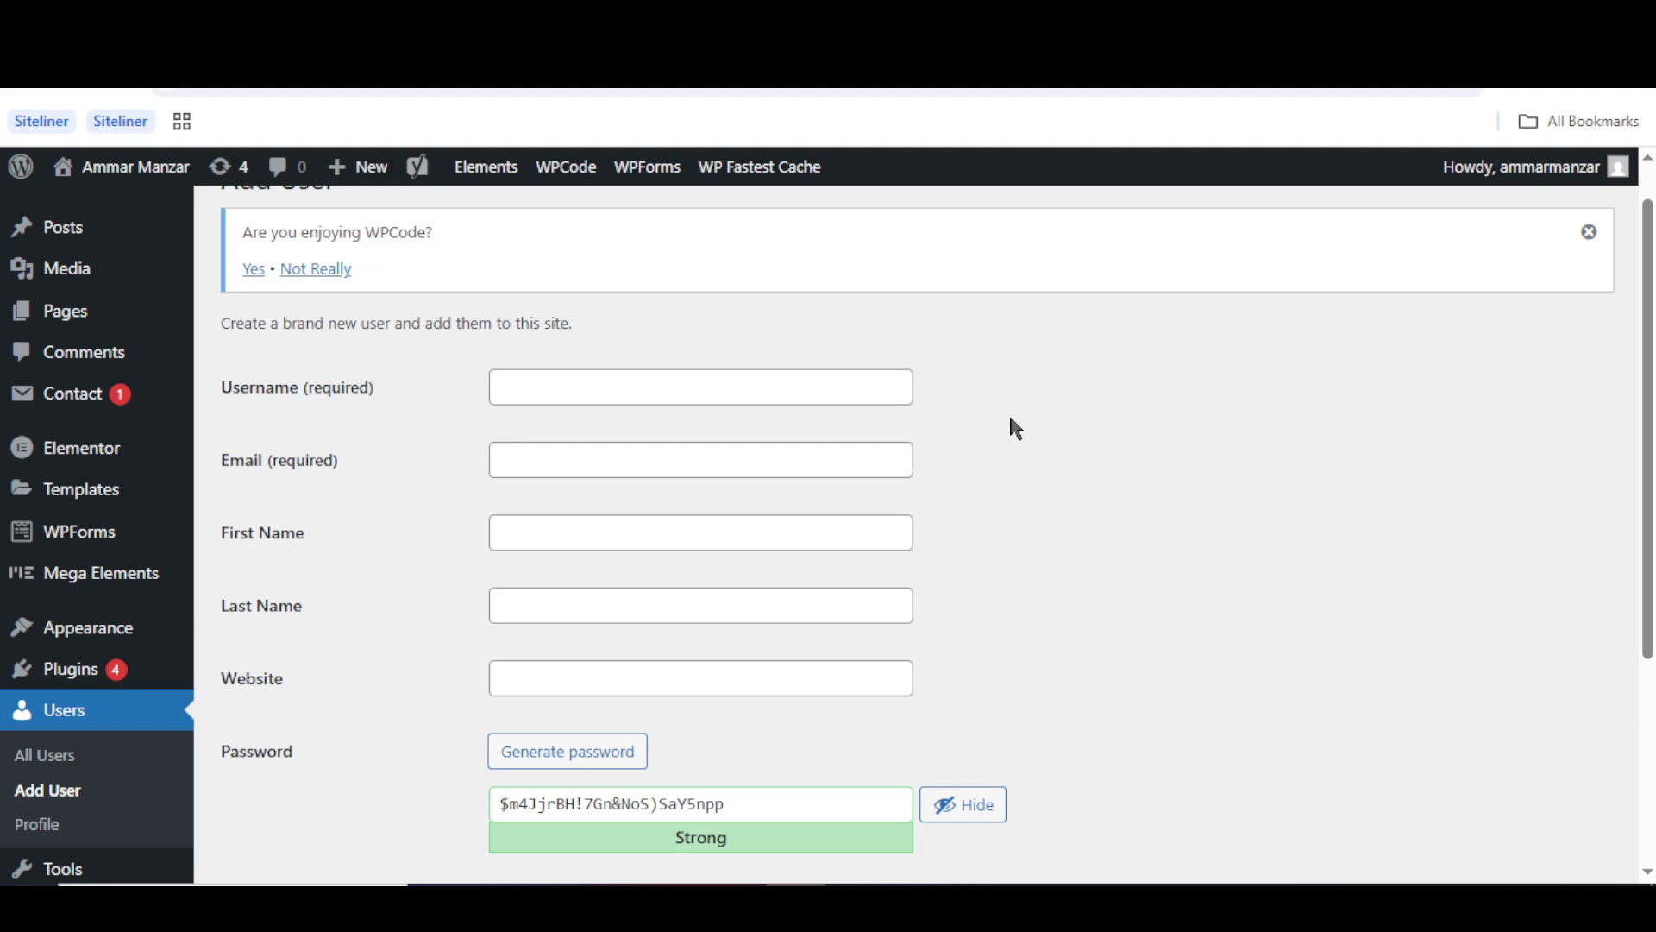
pyautogui.press('Down')
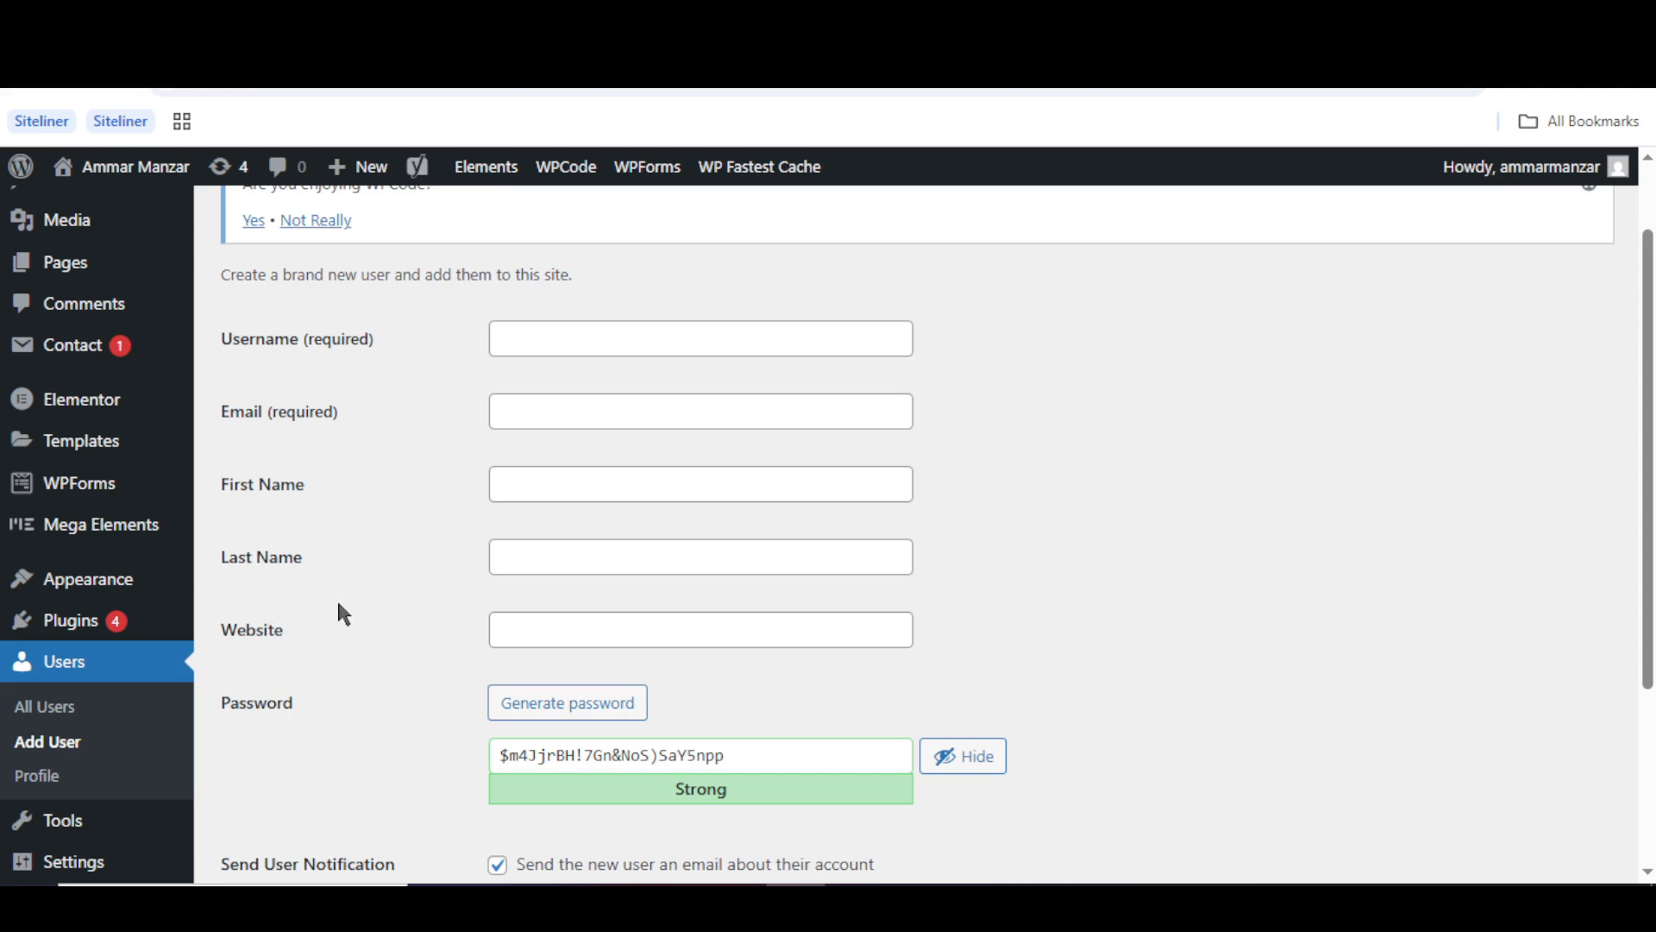
pyautogui.click(95, 707)
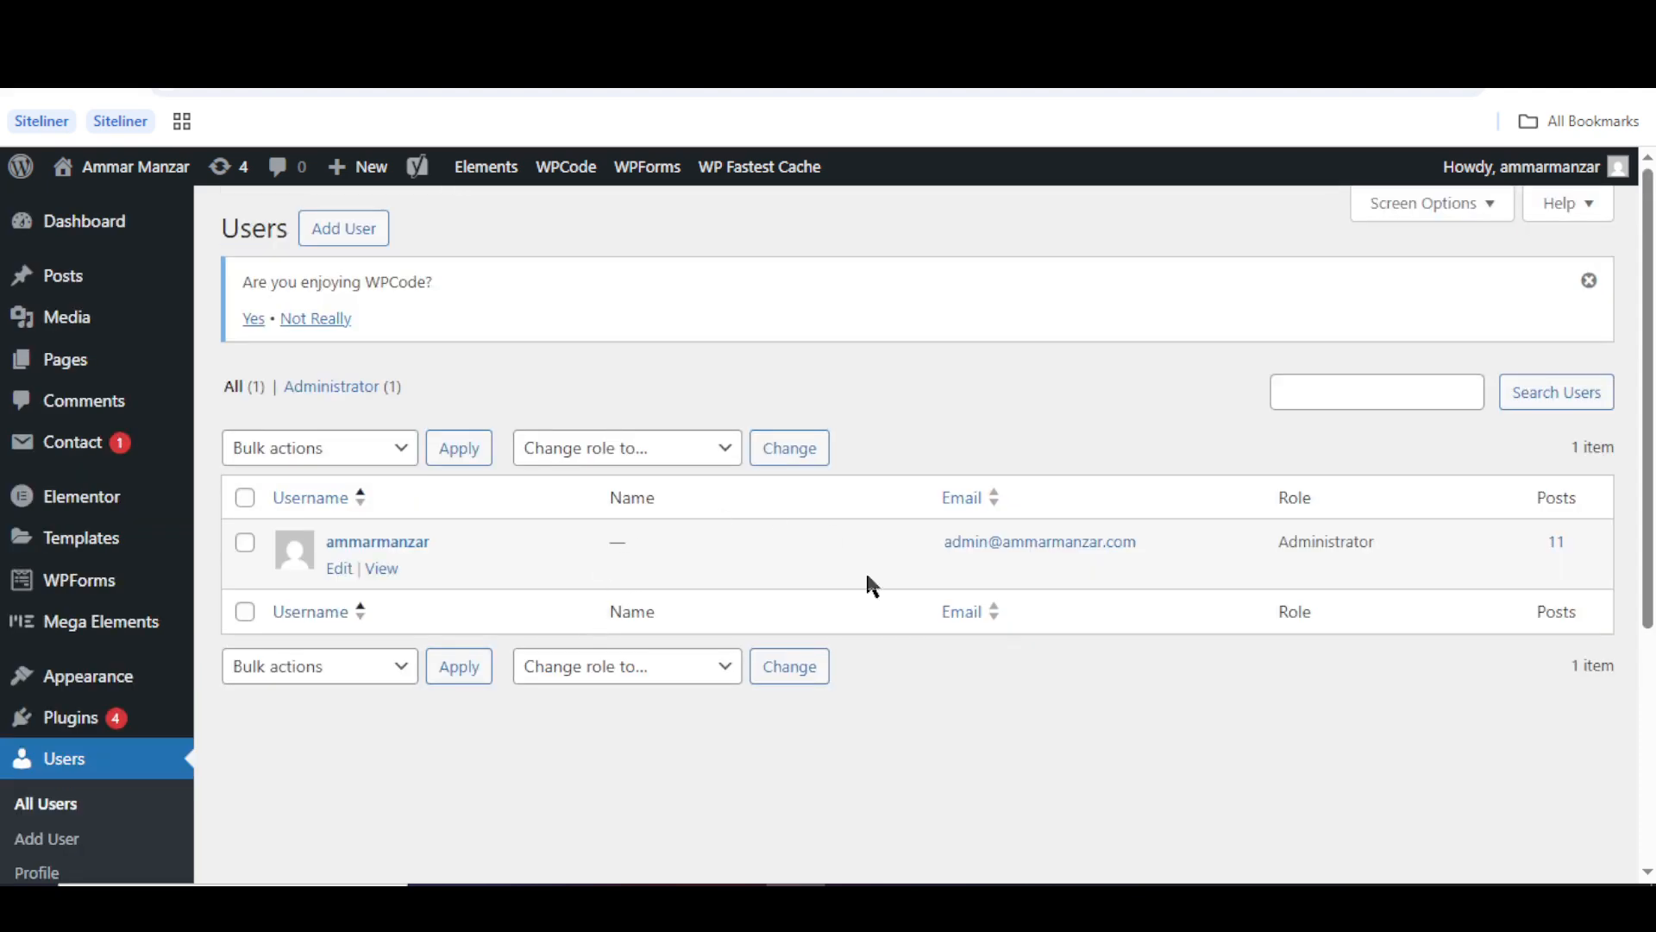
pyautogui.moveTo(351, 563)
pyautogui.doubleClick(1331, 543)
pyautogui.click(1331, 543)
pyautogui.scroll(-1, 211, 535)
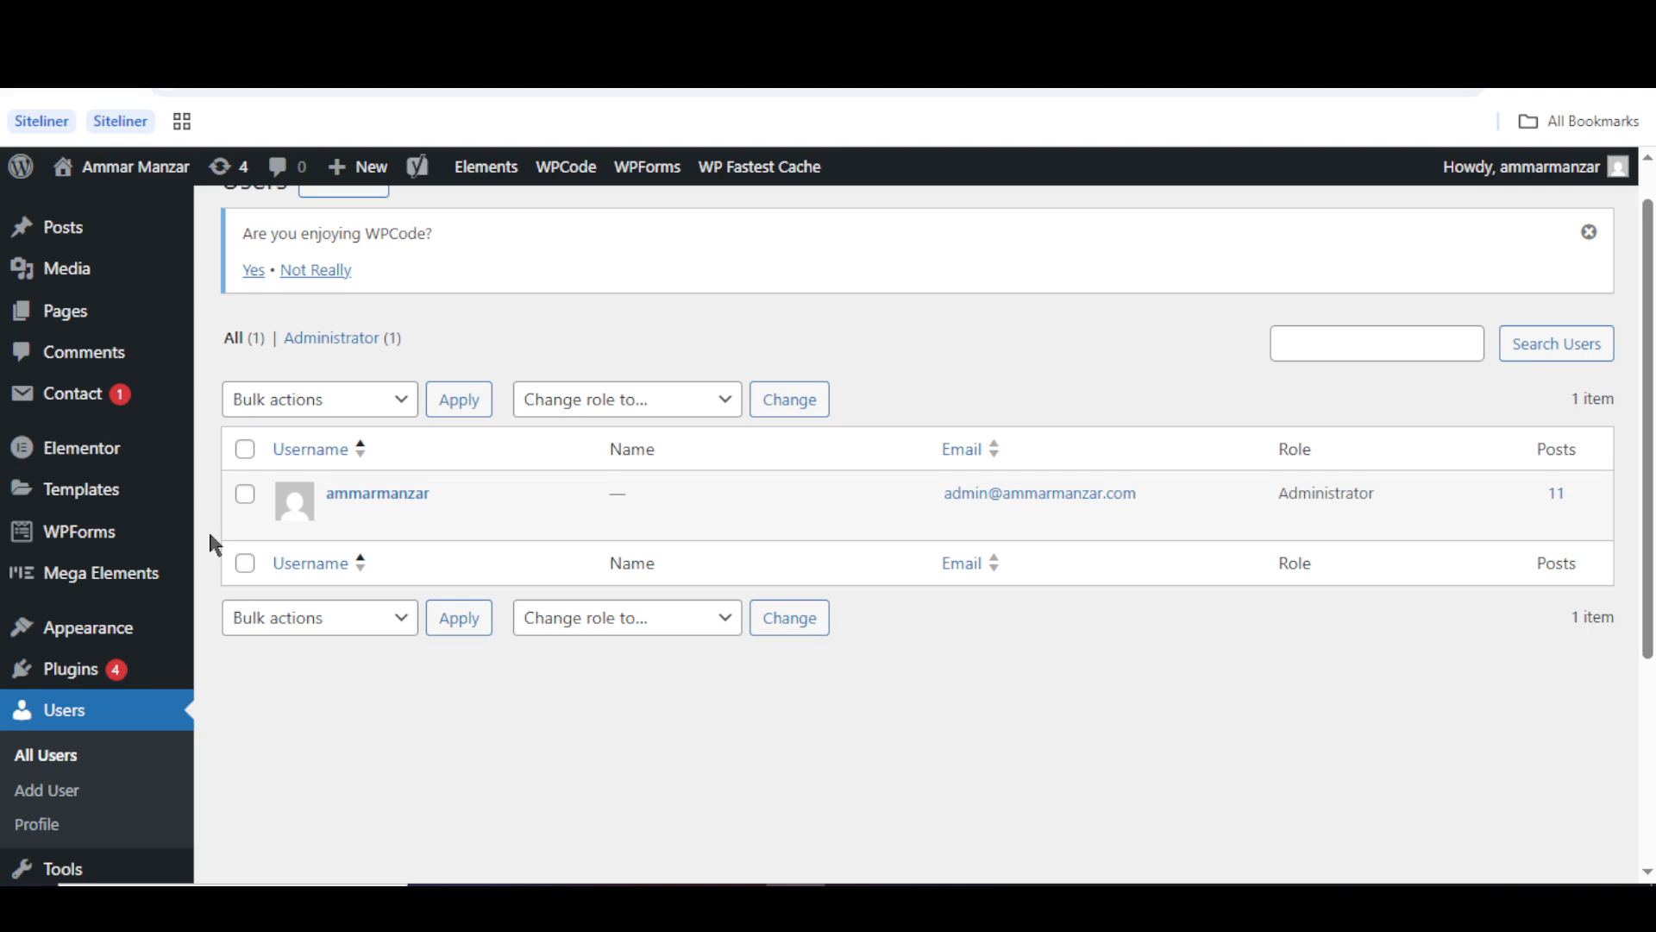
pyautogui.click(71, 797)
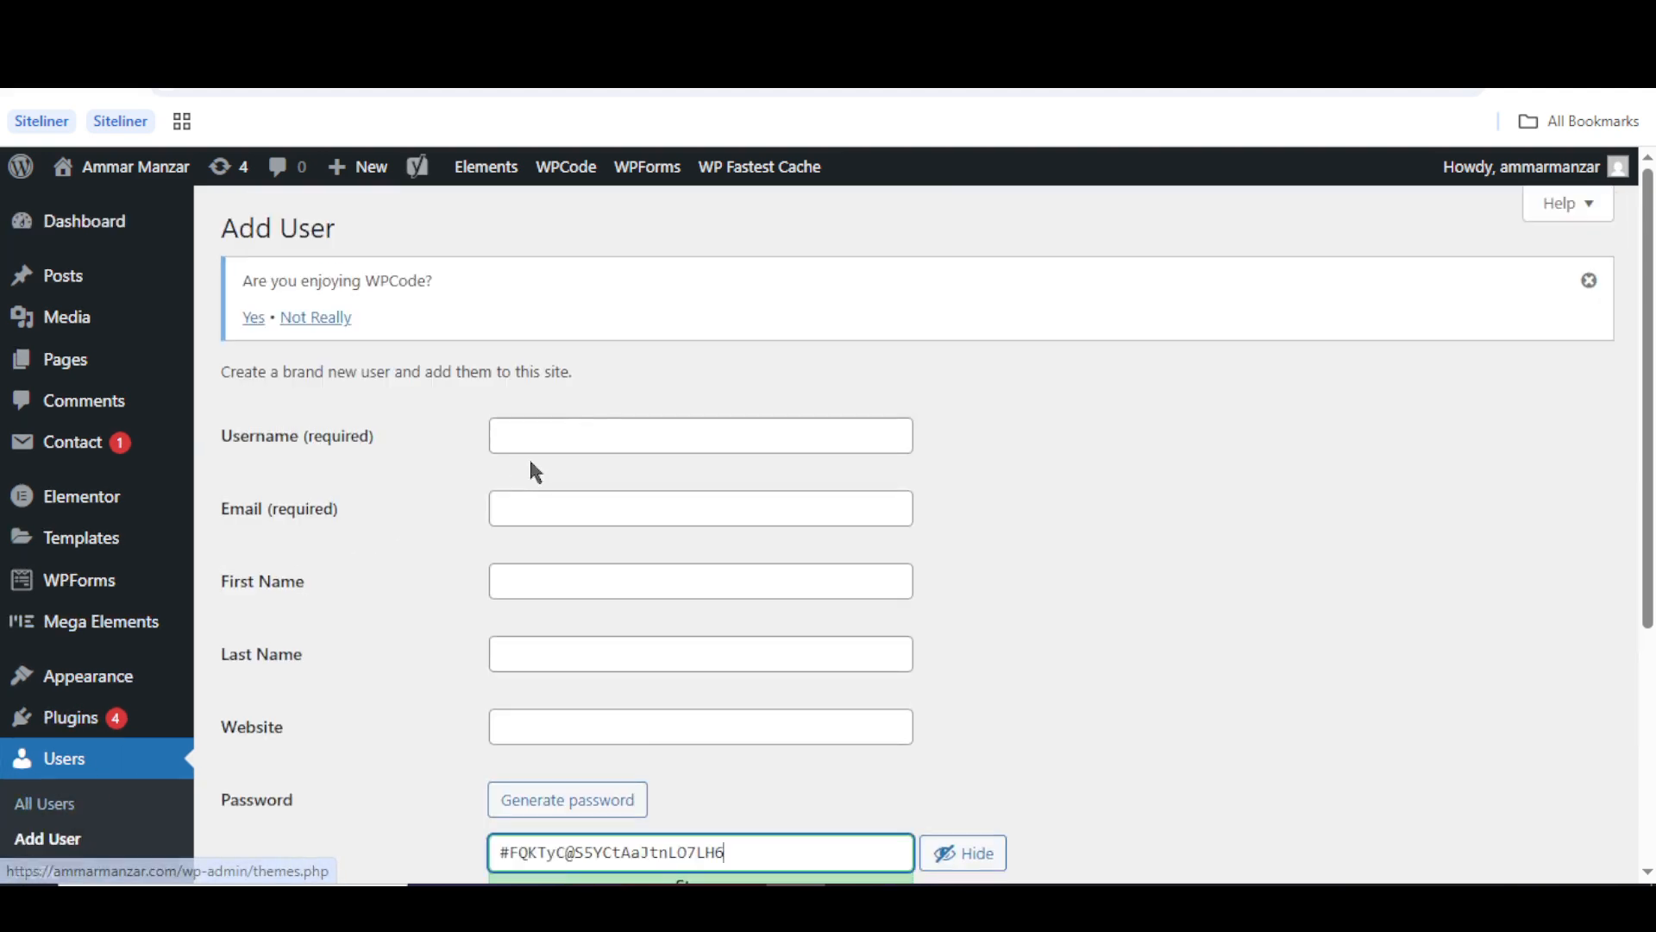
# - Enter the username 'Alexander' and the new user's e-mail address on the Add User form
pyautogui.click(609, 429)
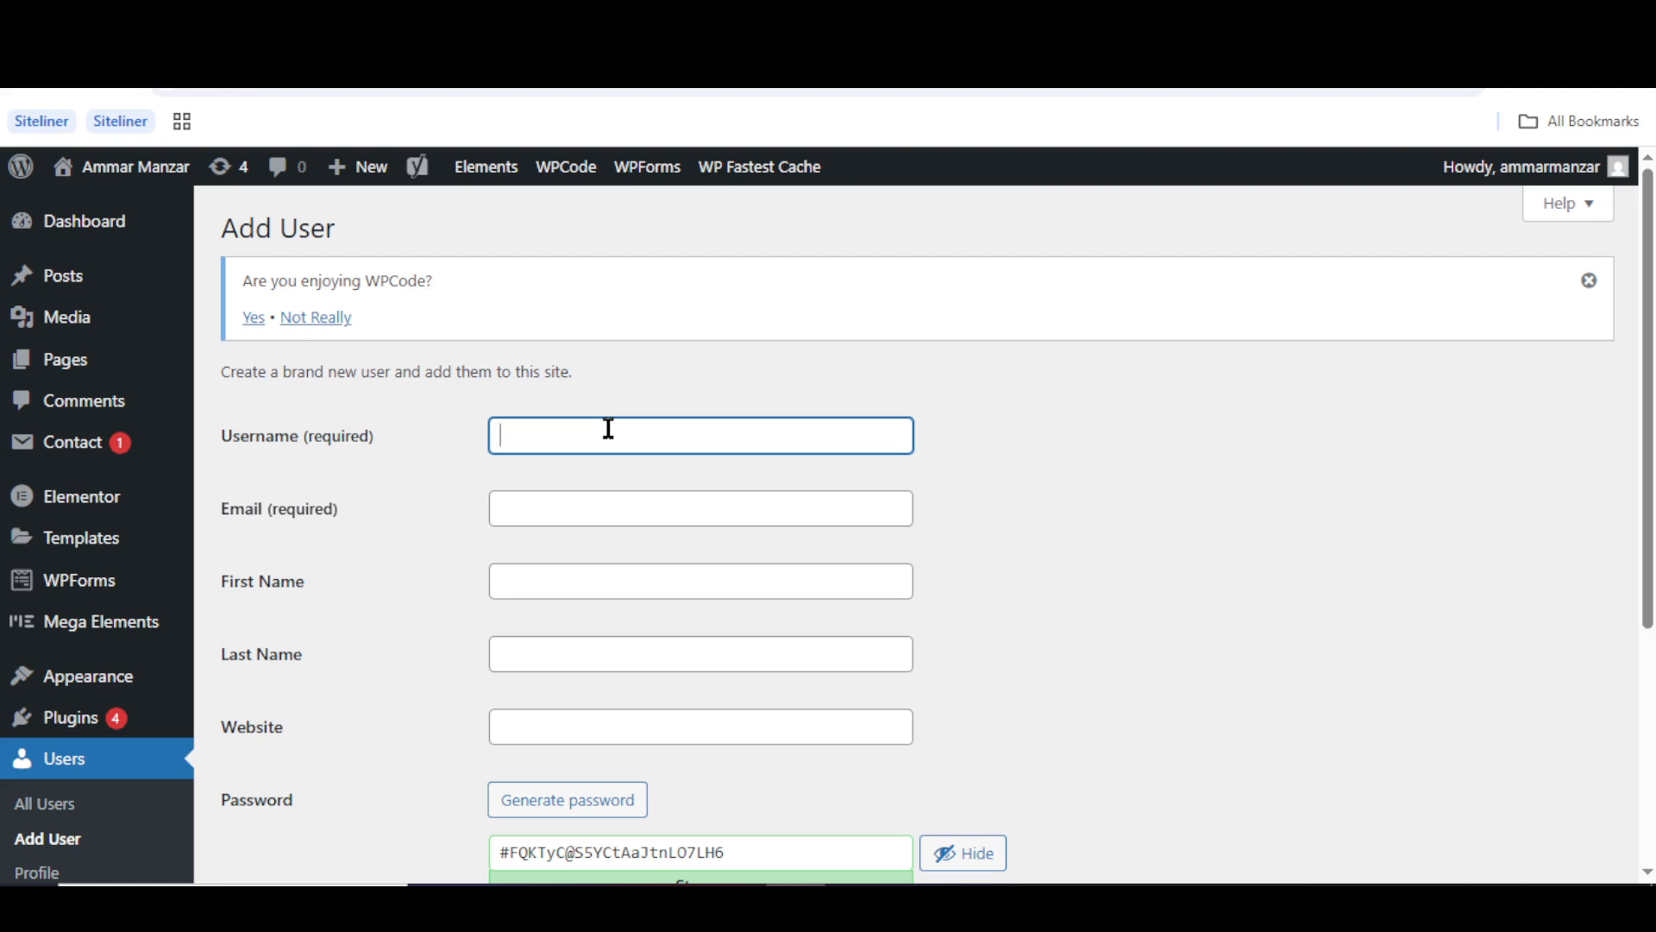
pyautogui.write('Alexander')
pyautogui.click(595, 500)
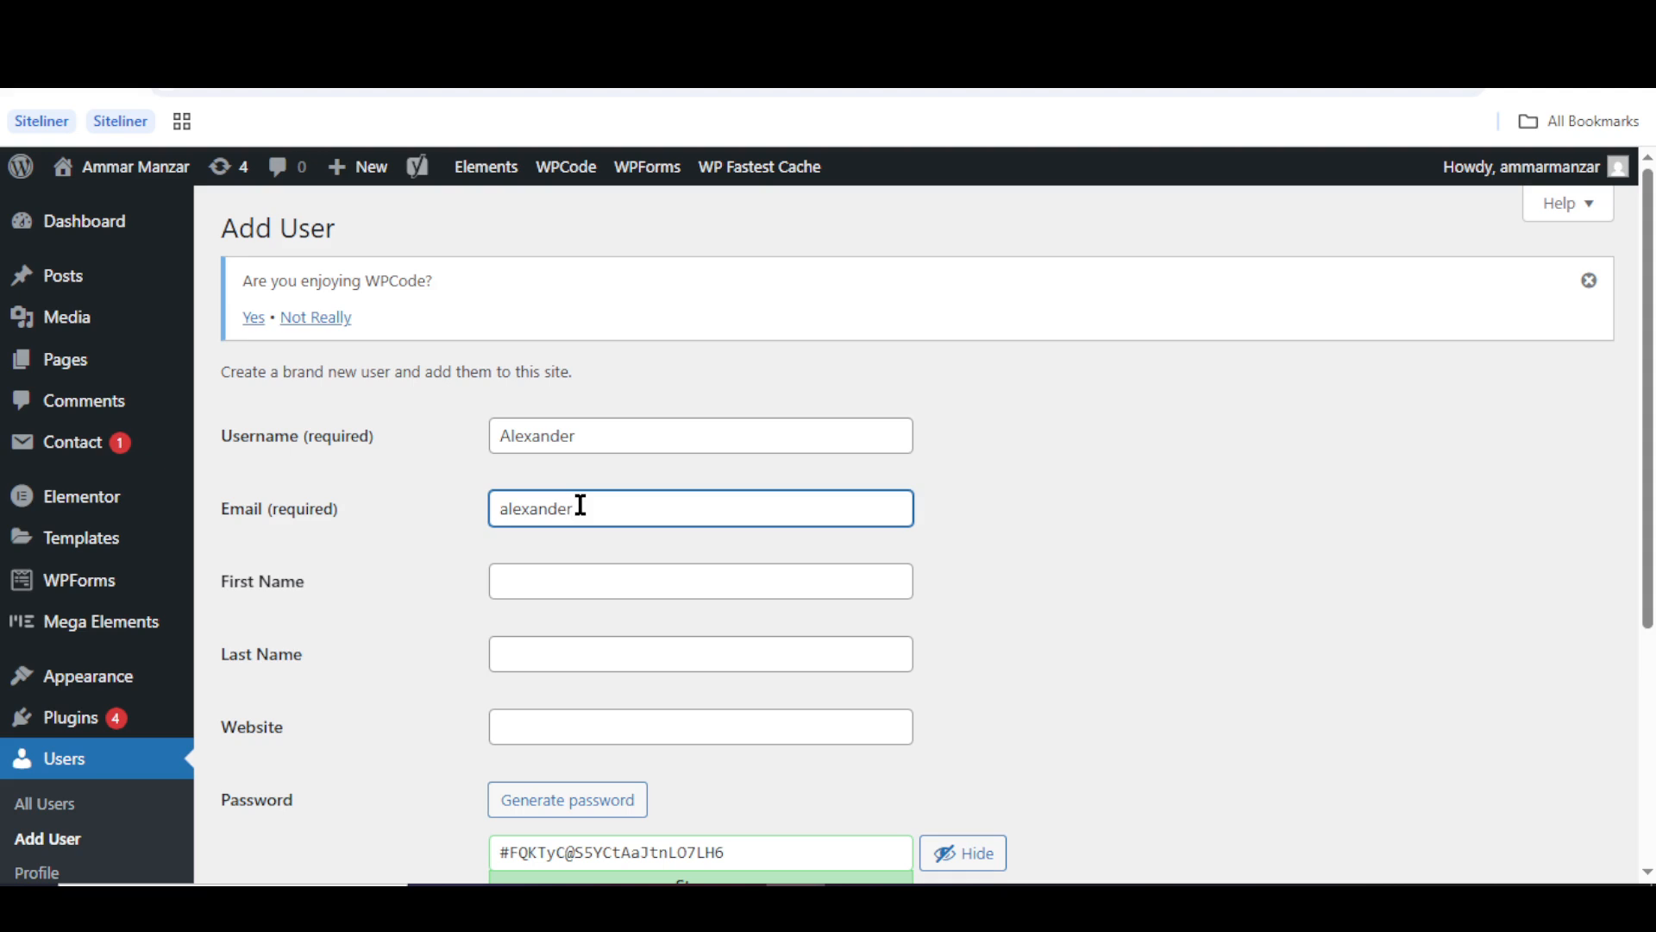
pyautogui.click(994, 592)
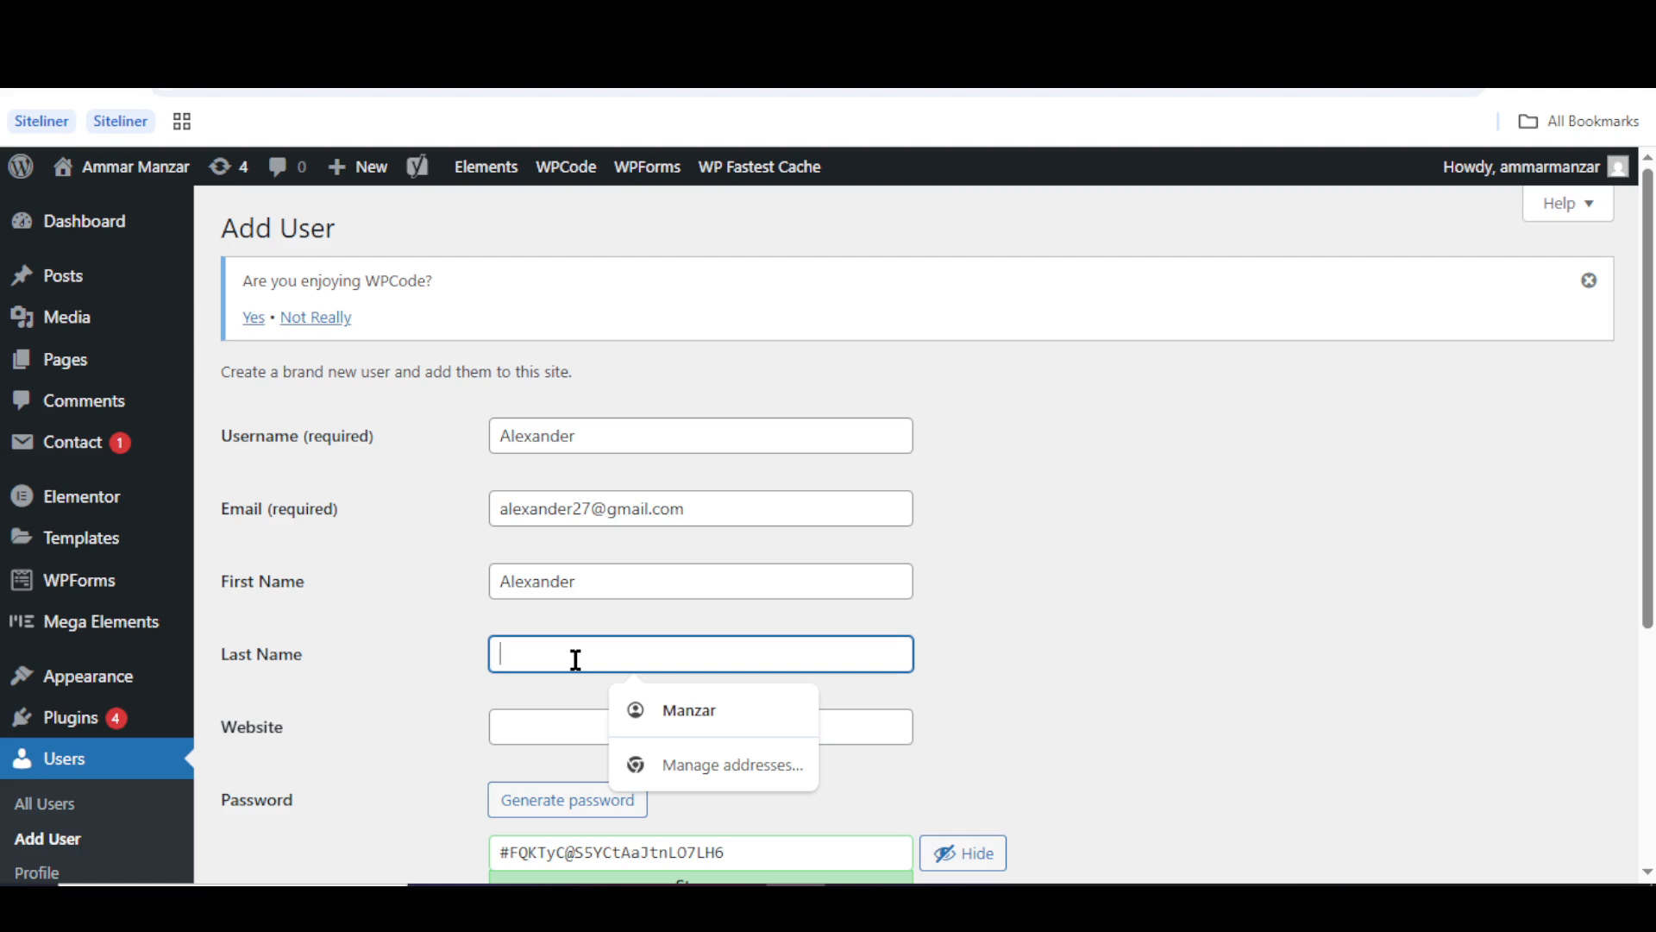
pyautogui.click(984, 668)
pyautogui.scroll(-2, 984, 668)
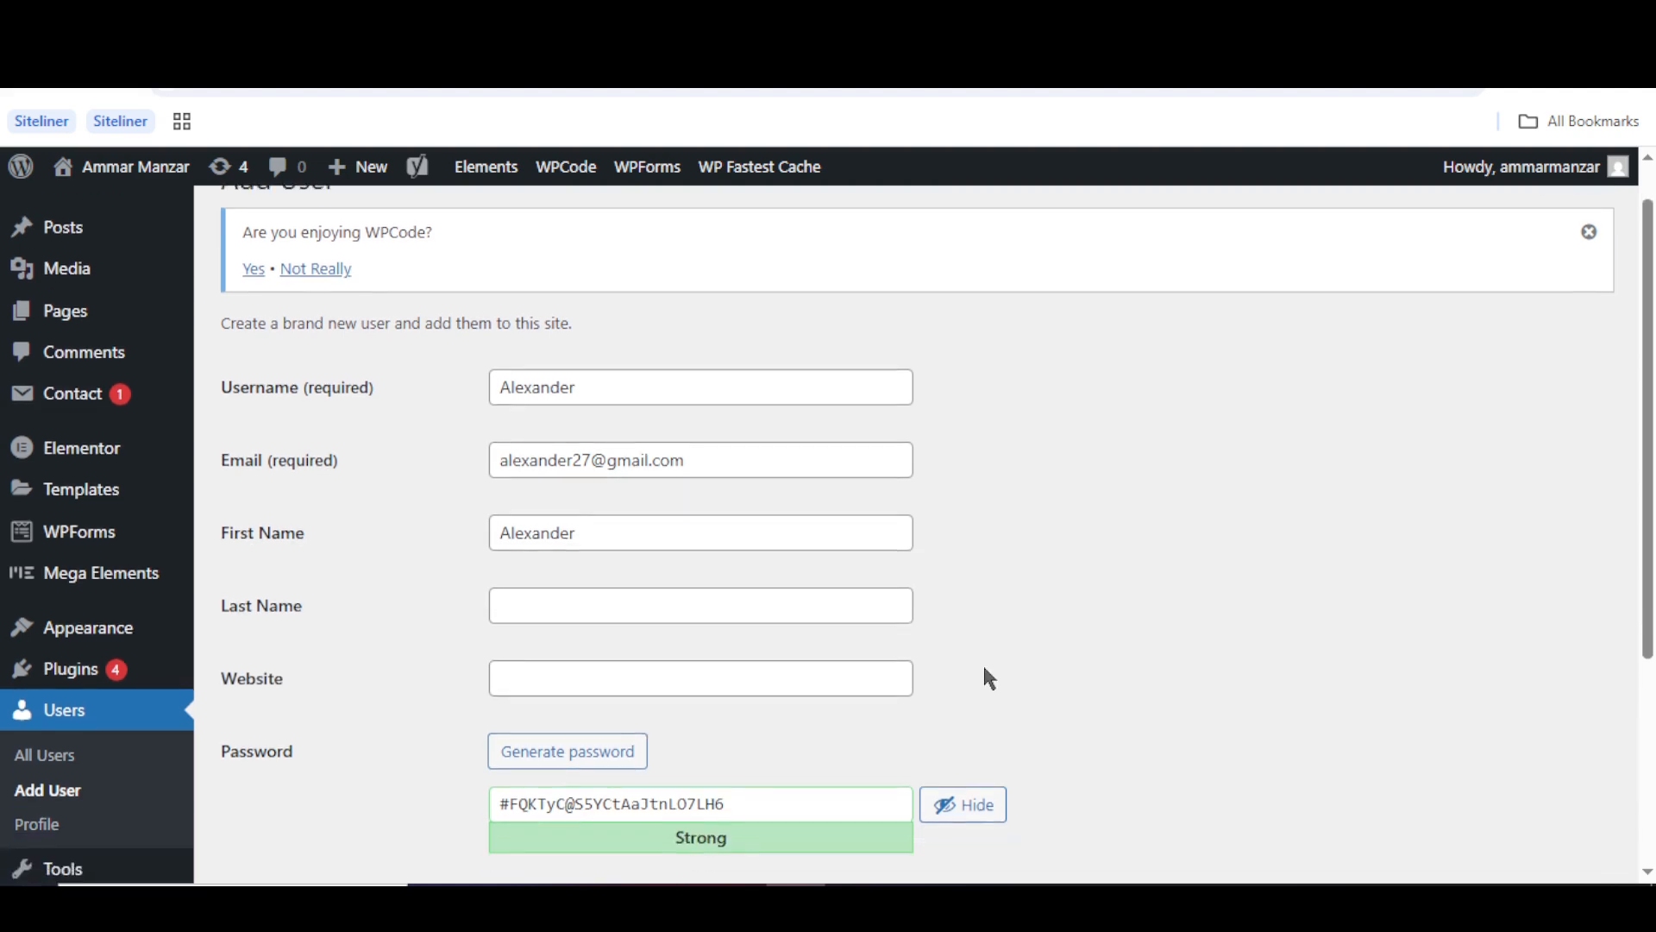
pyautogui.scroll(-2, 989, 678)
pyautogui.click(787, 717)
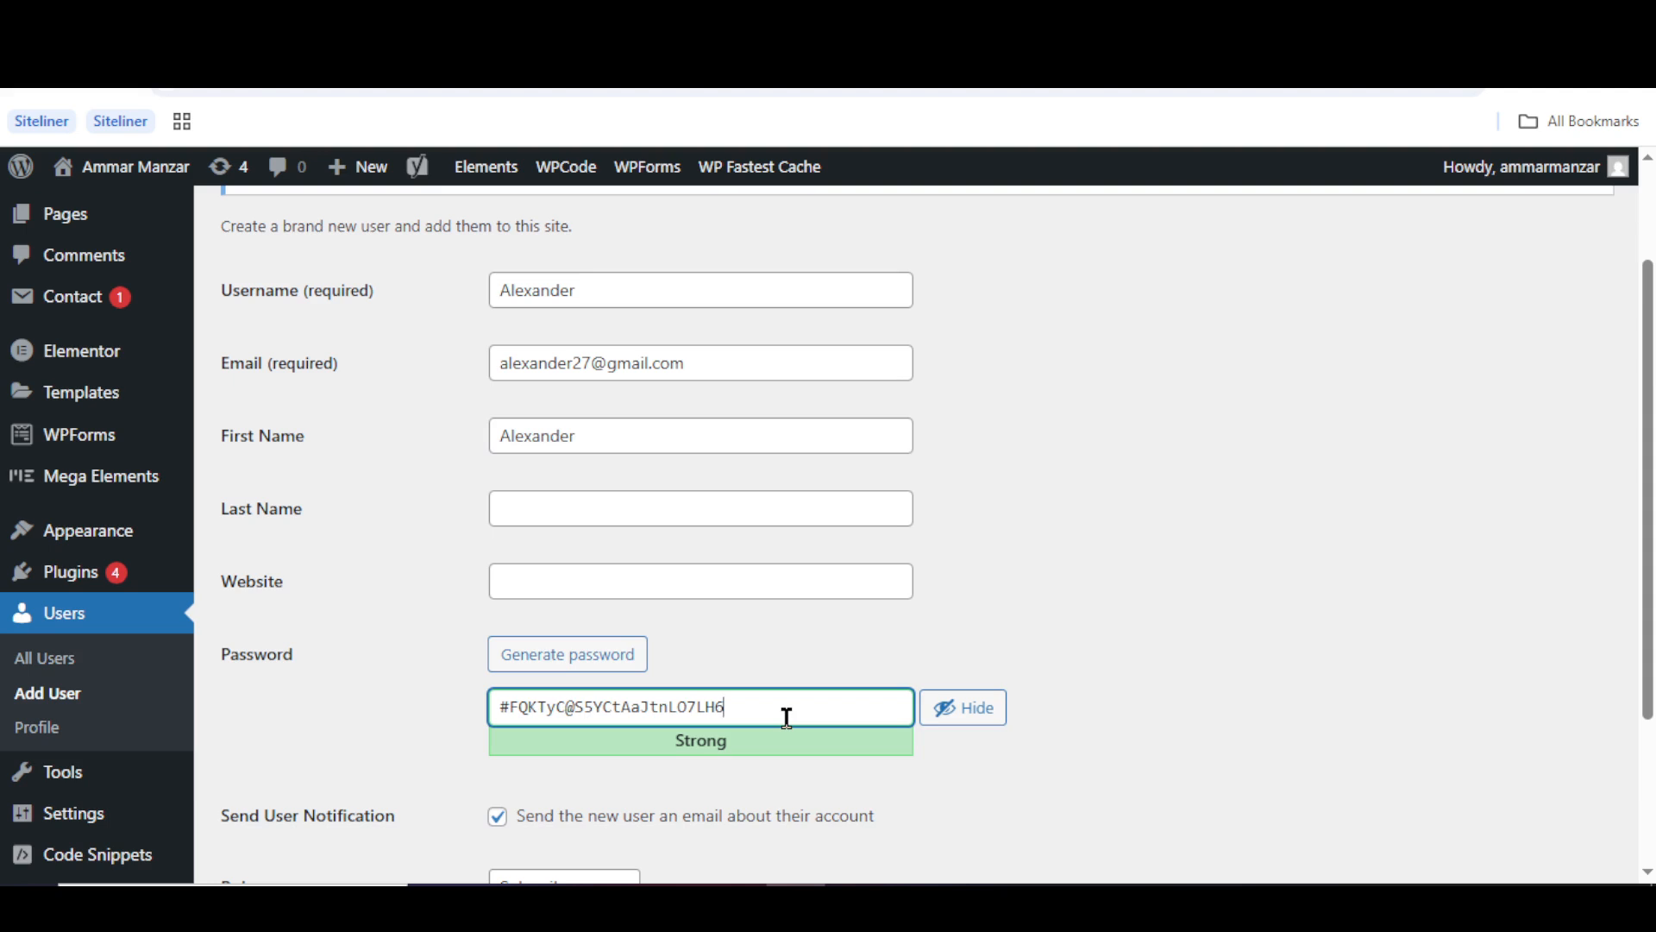
# - Replace the generated password with a simple custom password and confirm the weak password
pyautogui.hotkey('ctrl', 'a')
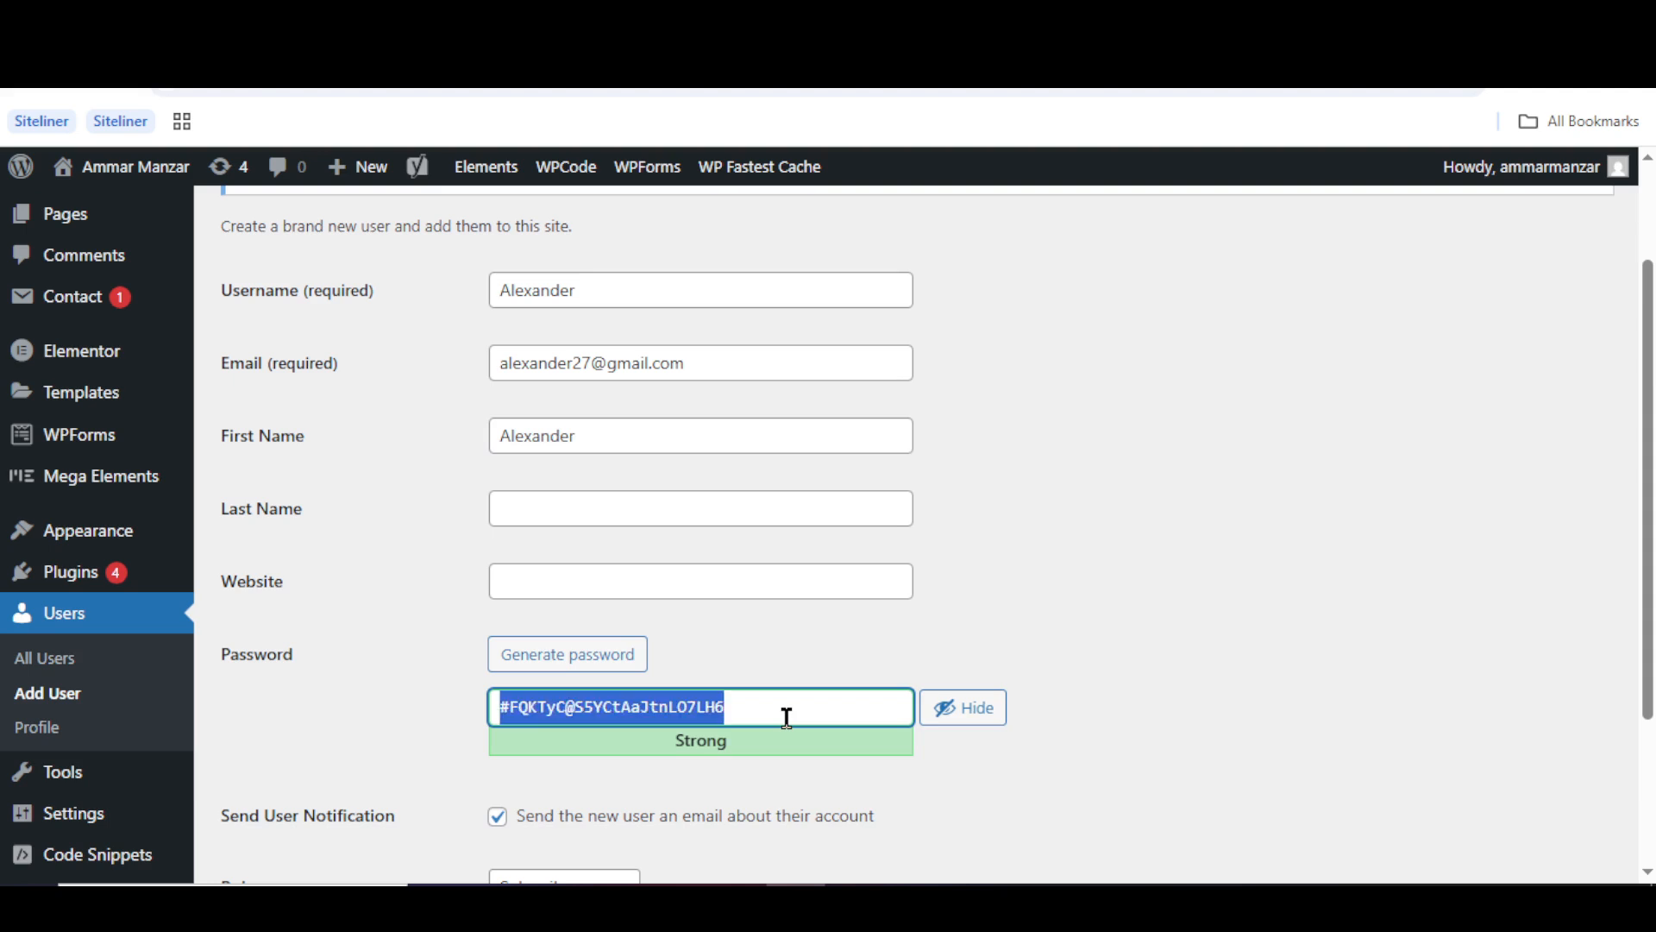
pyautogui.press('BackSpace')
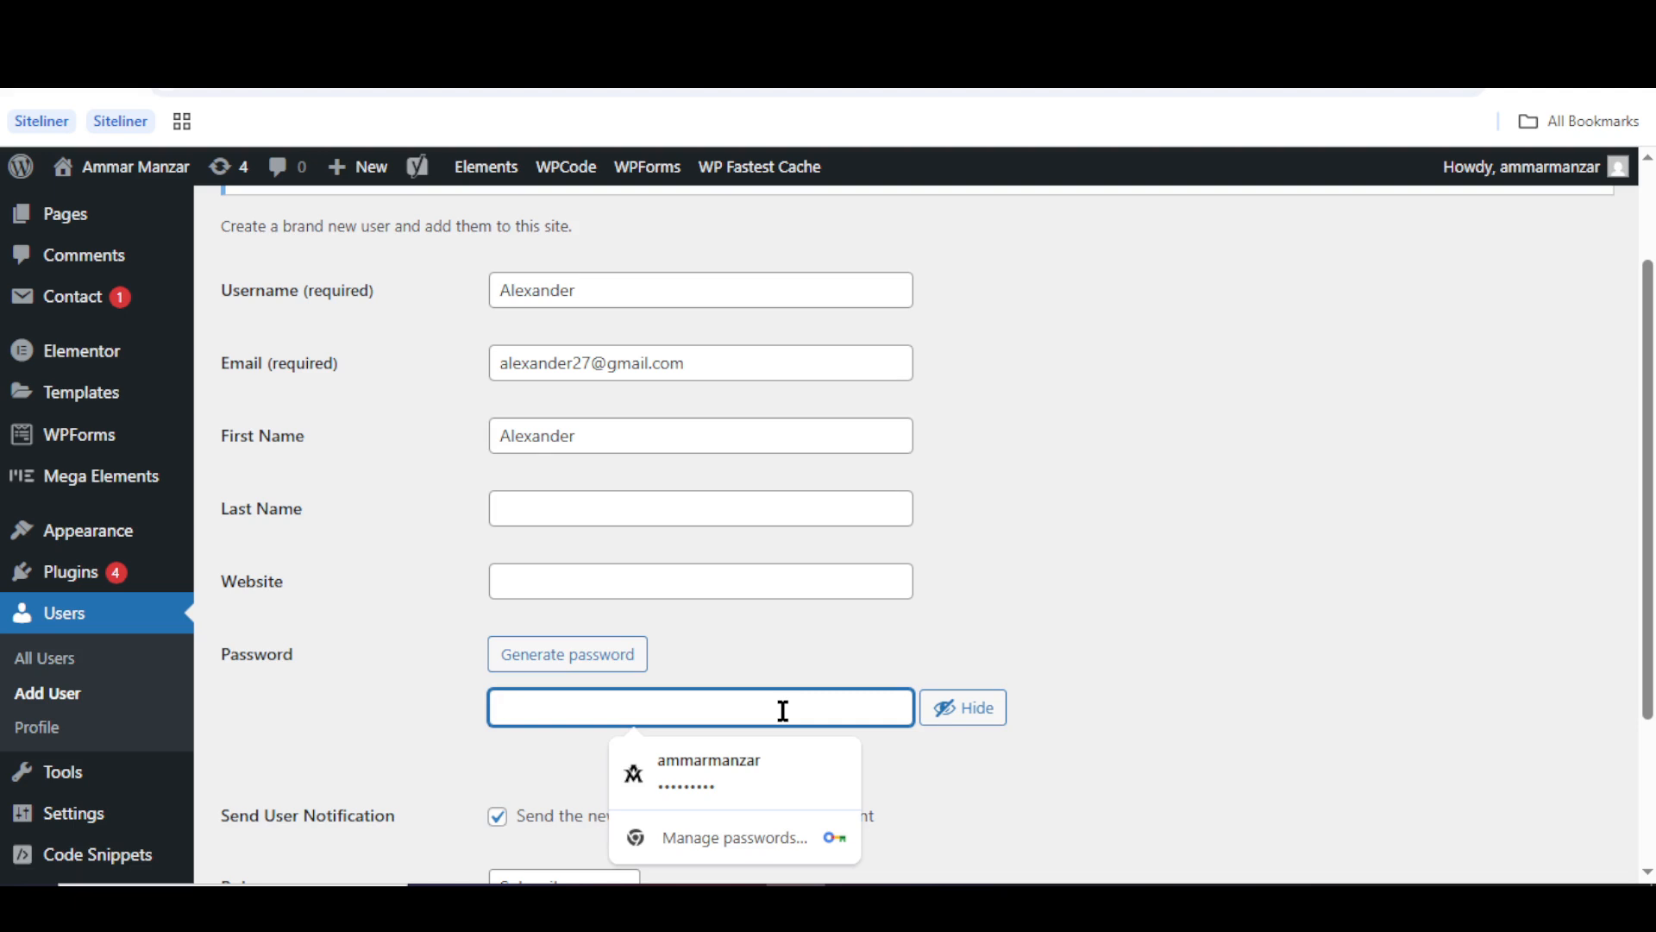
pyautogui.write('qwerty')
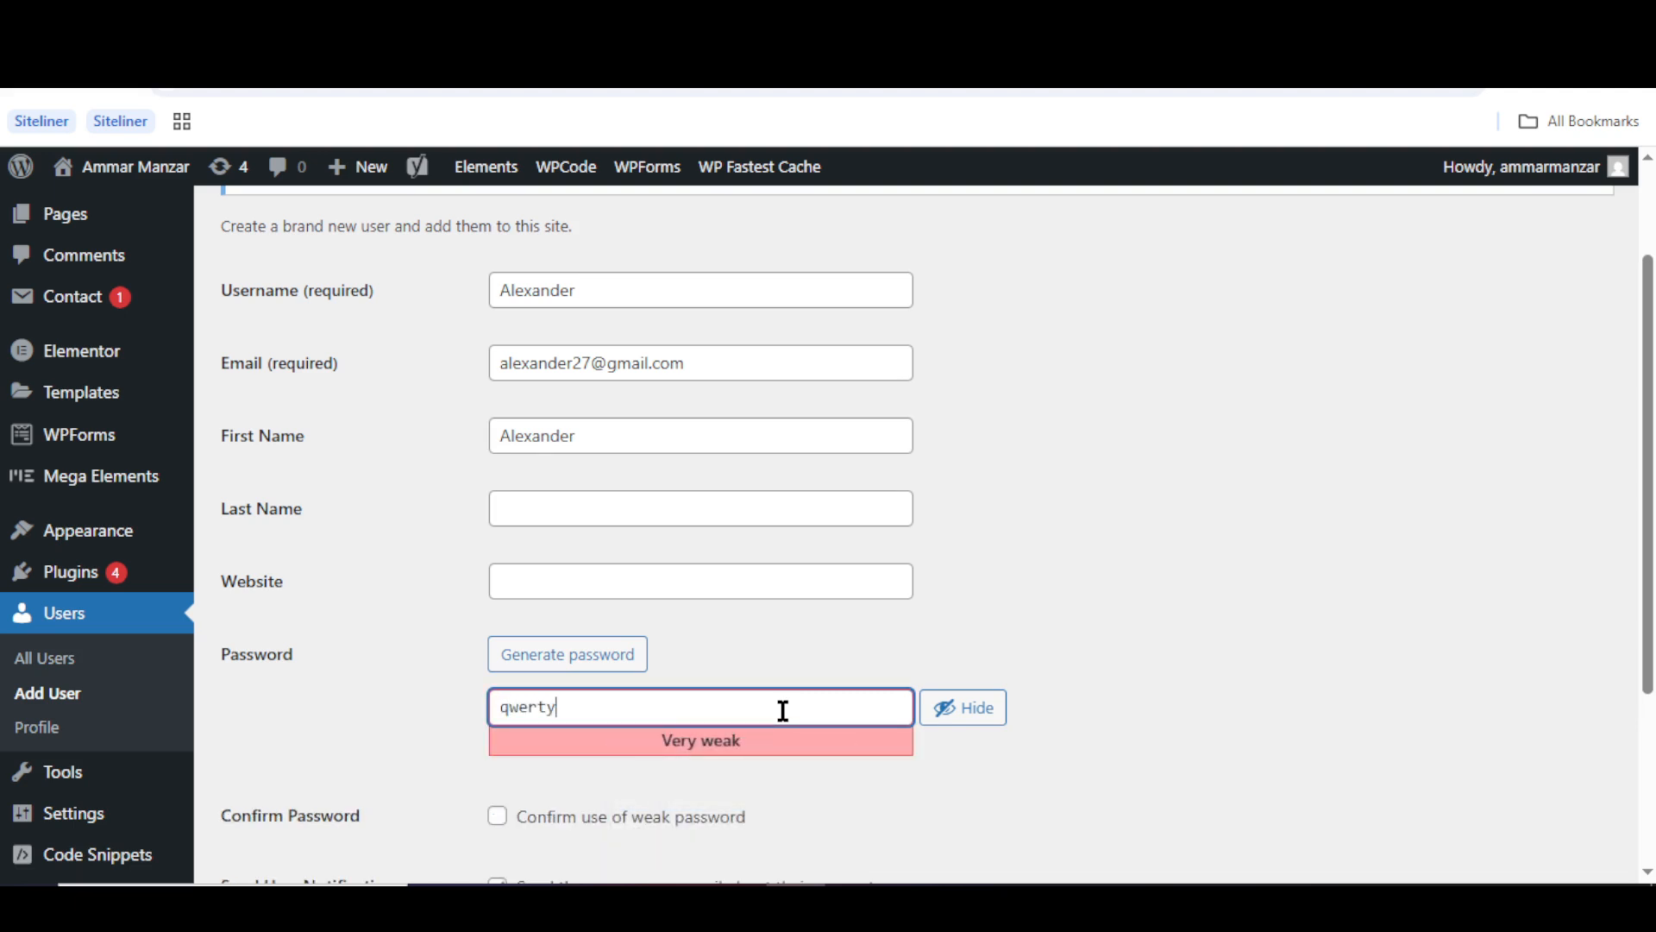
pyautogui.write('123')
pyautogui.click(499, 816)
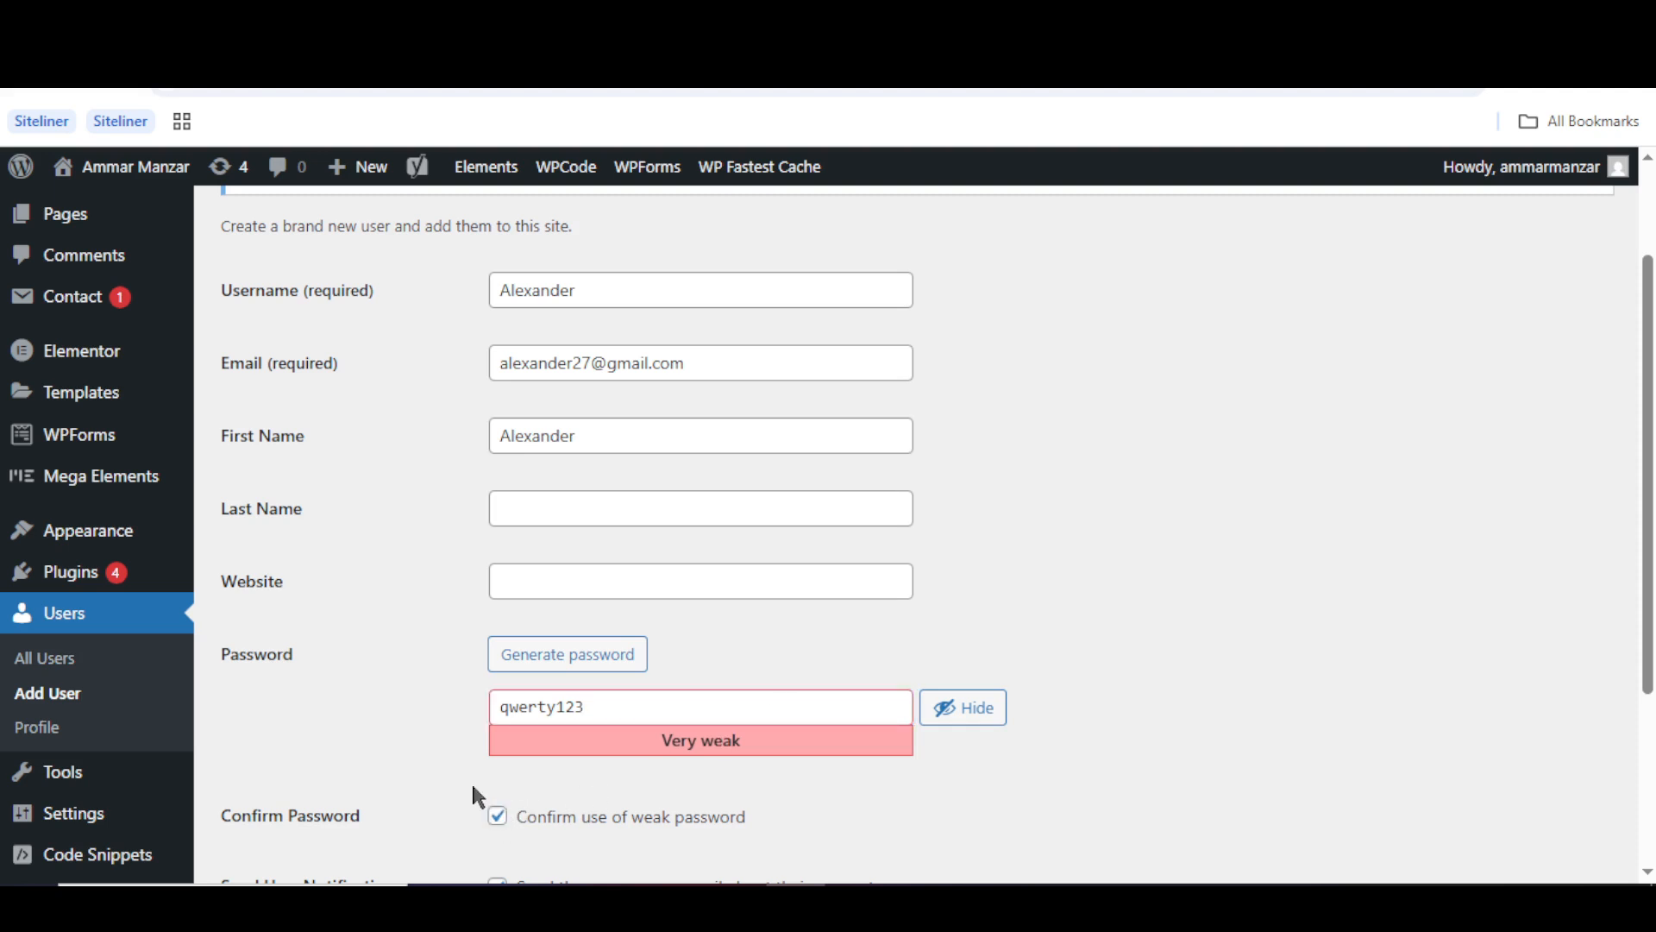
pyautogui.scroll(-3, 473, 786)
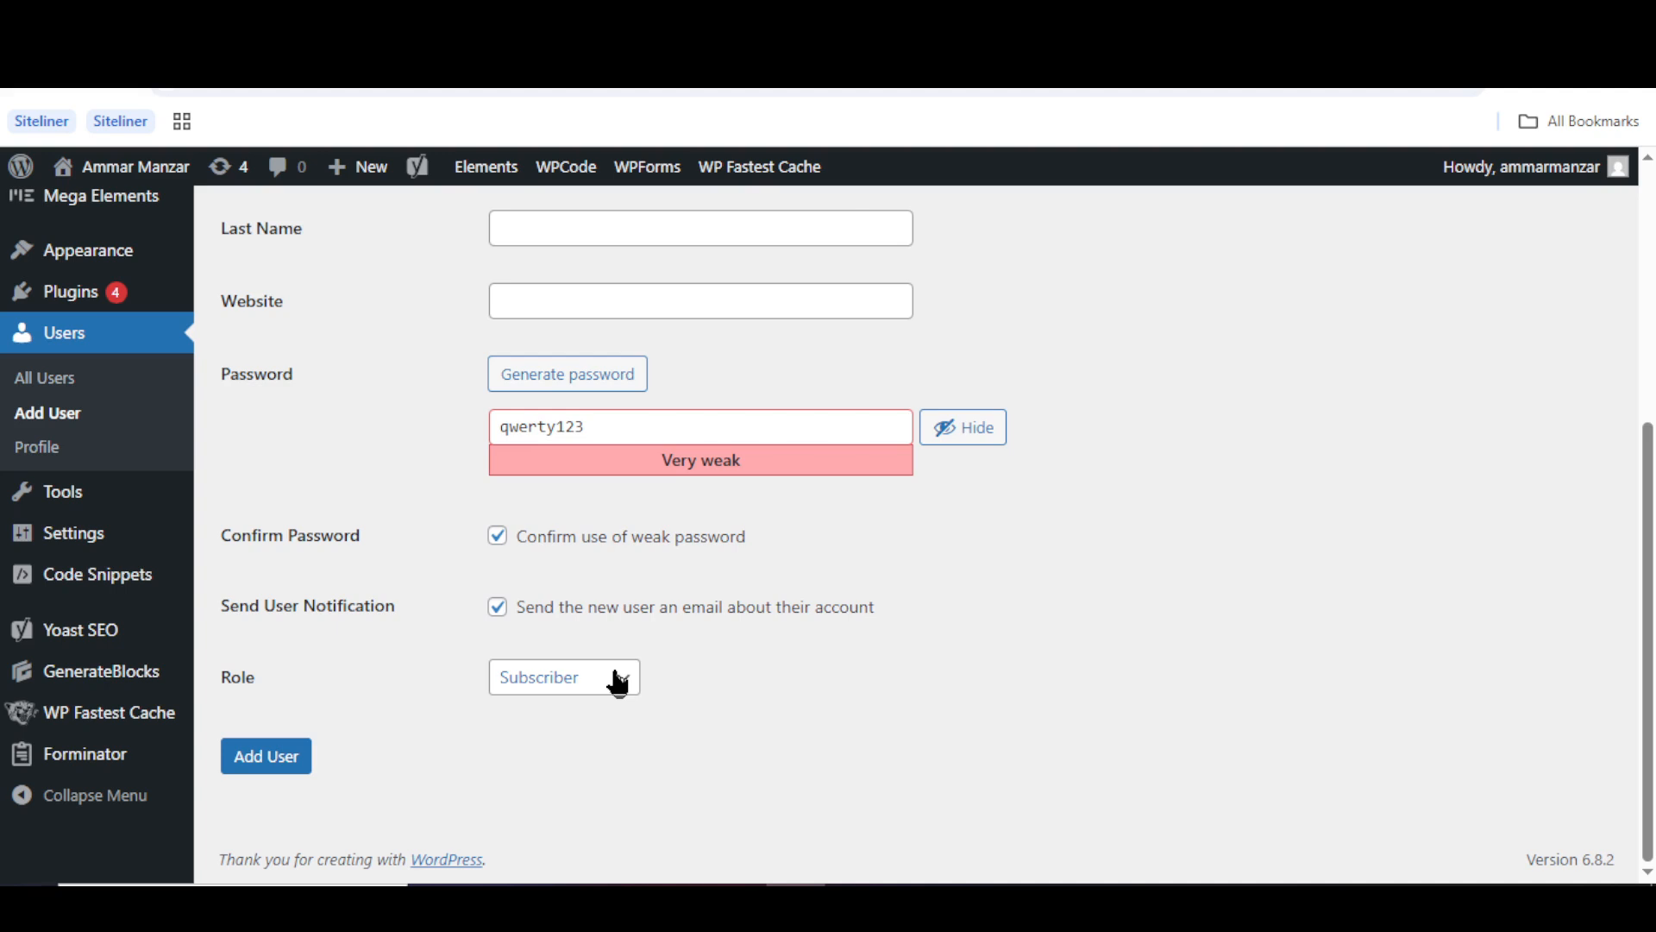
pyautogui.click(618, 684)
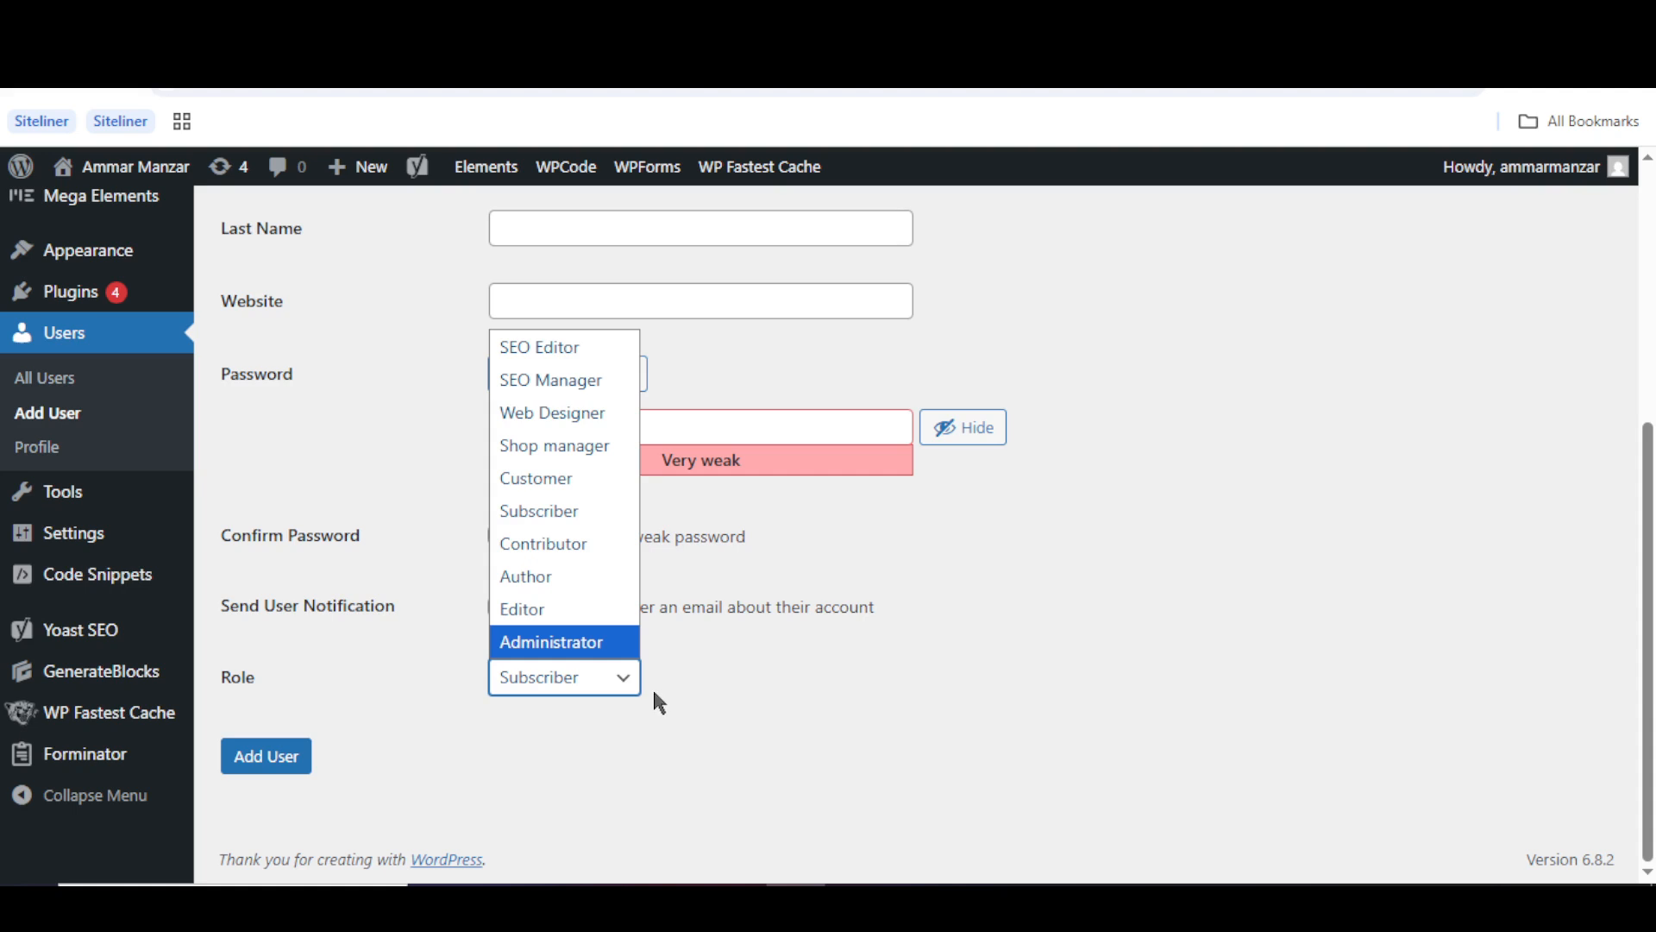
# - Set the role to Editor and submit, getting 'username and e-mail already registered' errors
pyautogui.click(600, 614)
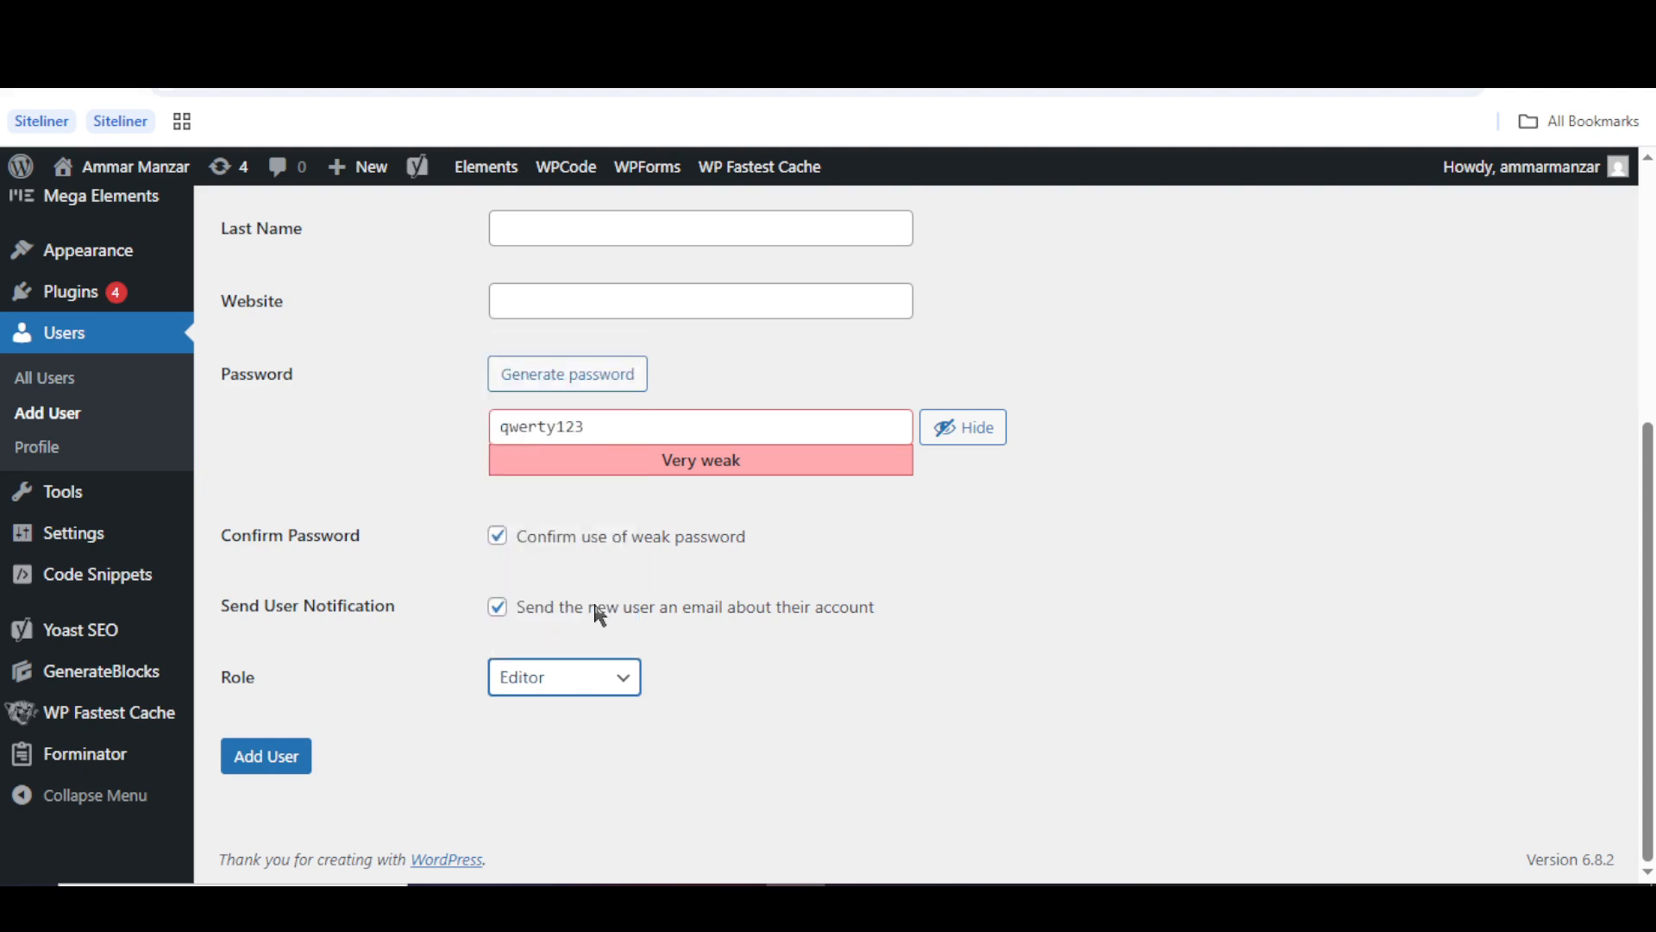
pyautogui.click(518, 681)
pyautogui.click(442, 663)
pyautogui.click(274, 759)
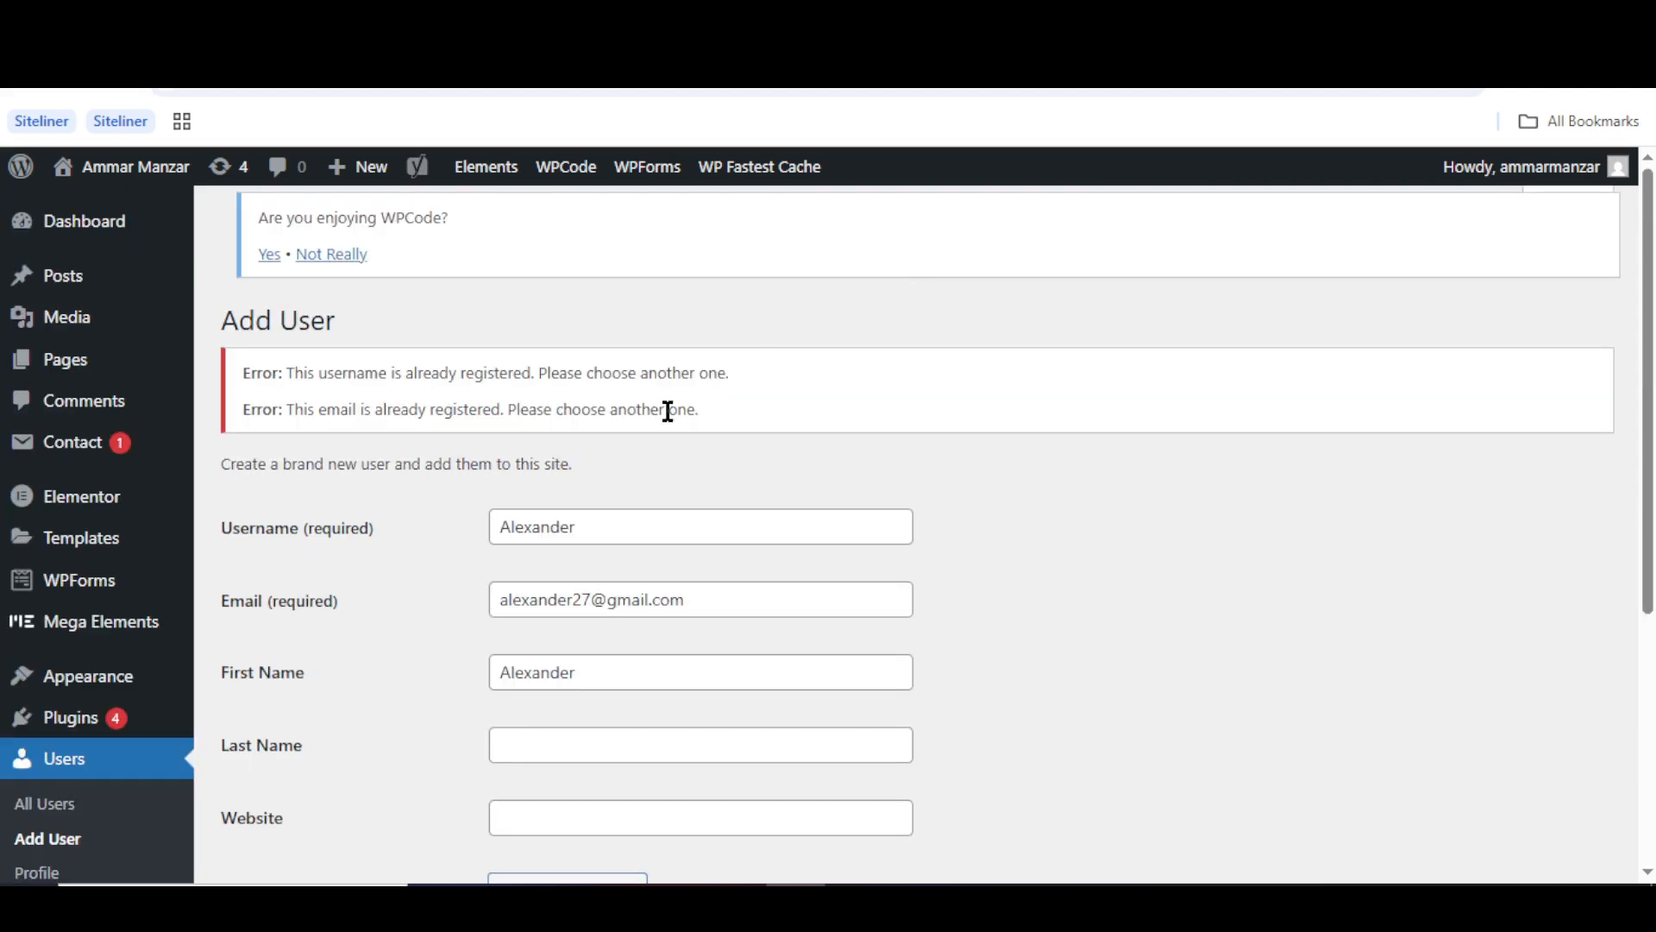
pyautogui.scroll(-5, 665, 411)
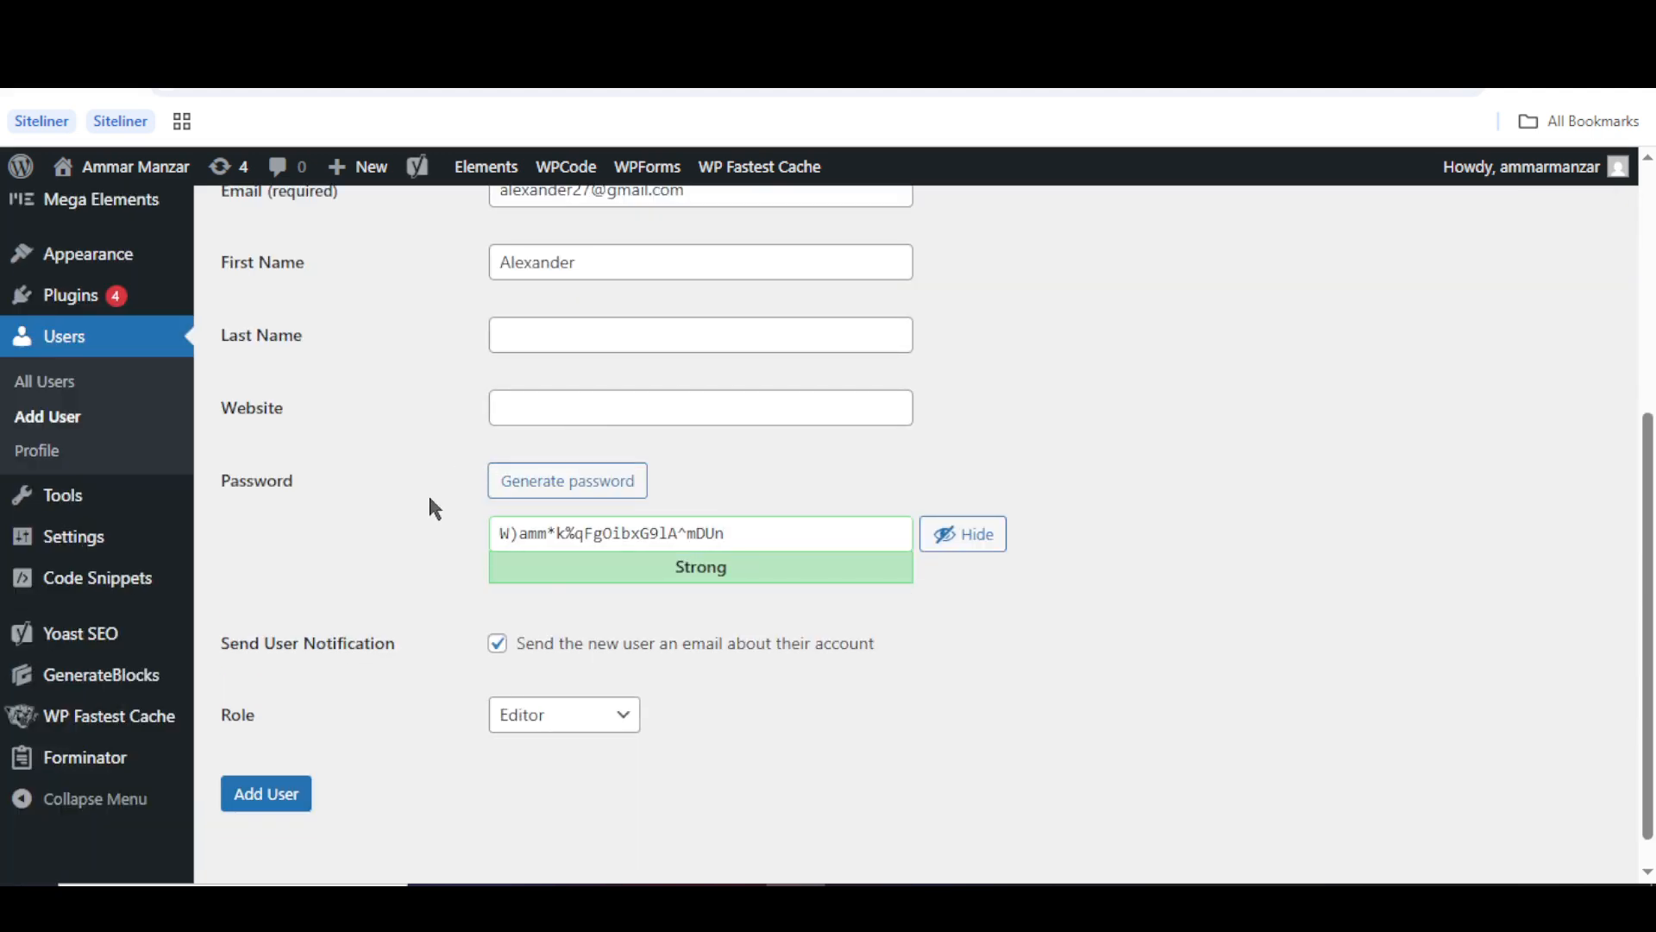
pyautogui.scroll(5, 428, 494)
pyautogui.moveTo(854, 883)
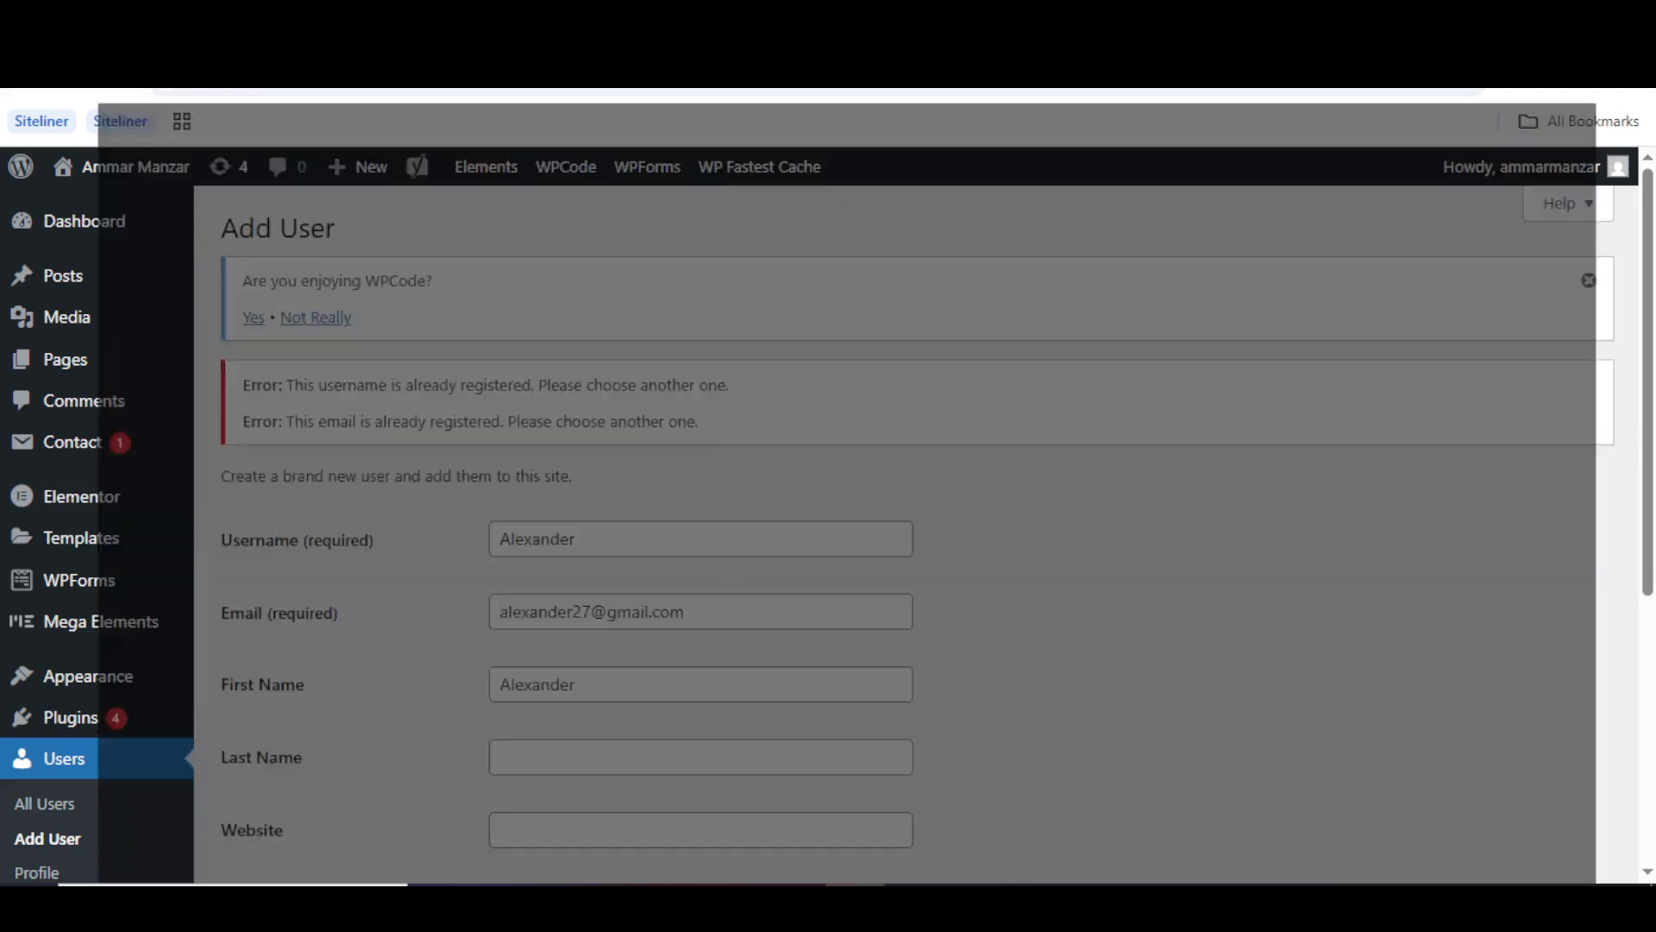
pyautogui.click(854, 802)
# - In the other browser, log in at ammarmanzar.com/login as Alexander with his password
pyautogui.click(729, 79)
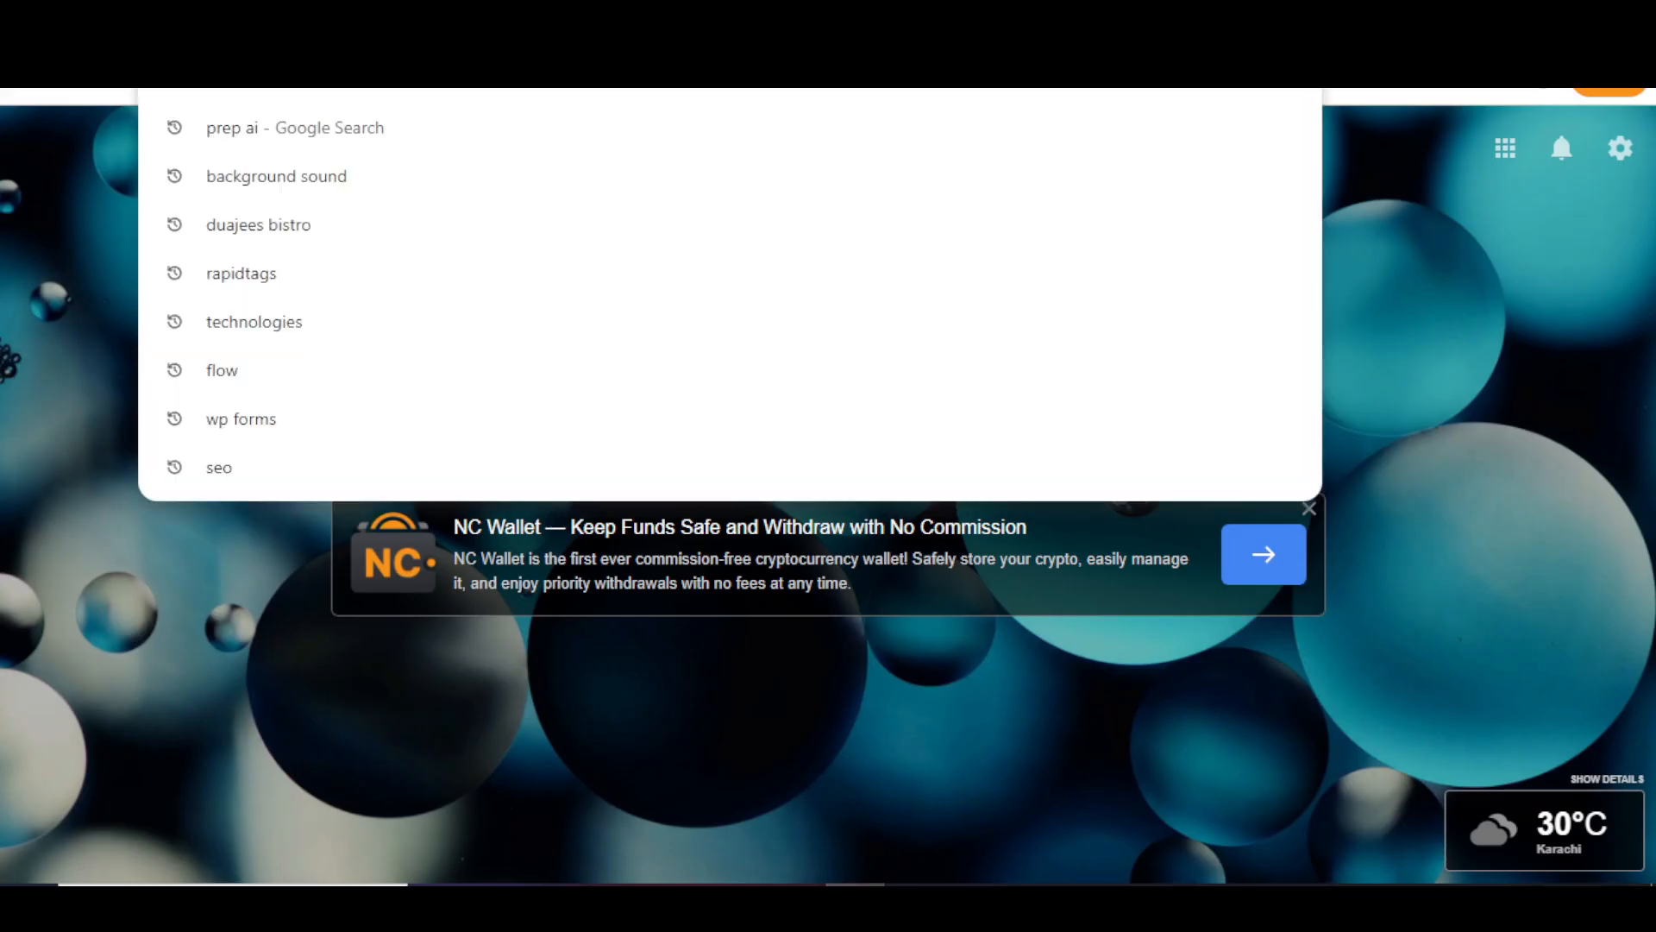
pyautogui.write('ammarmanzar.com/')
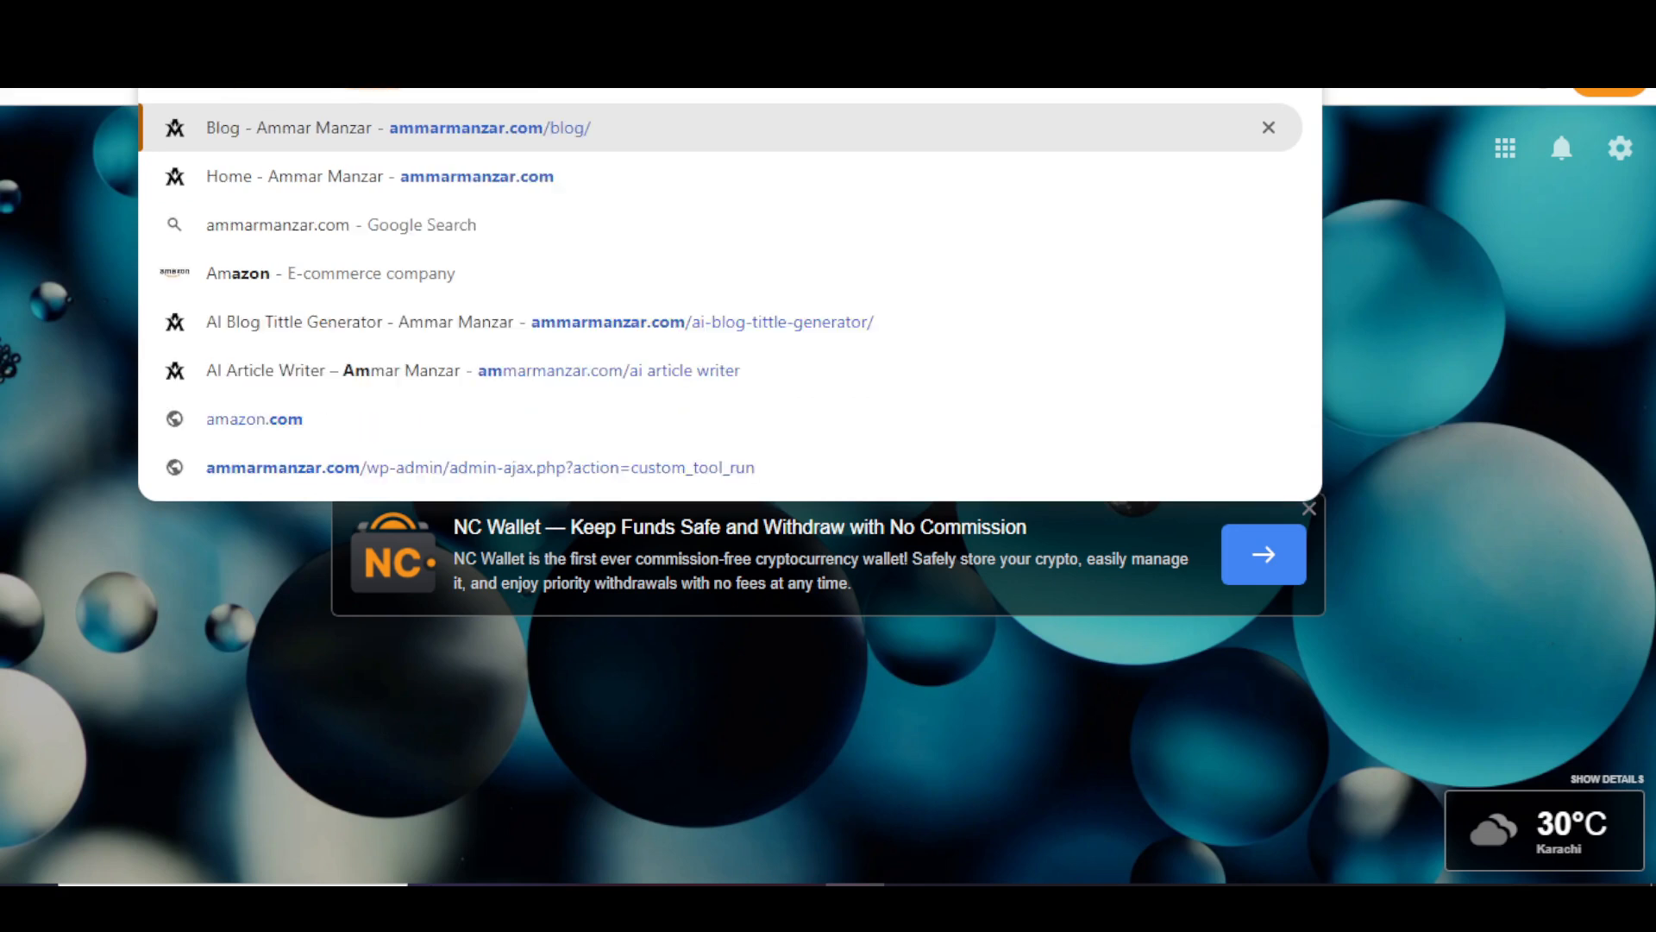
pyautogui.write('login')
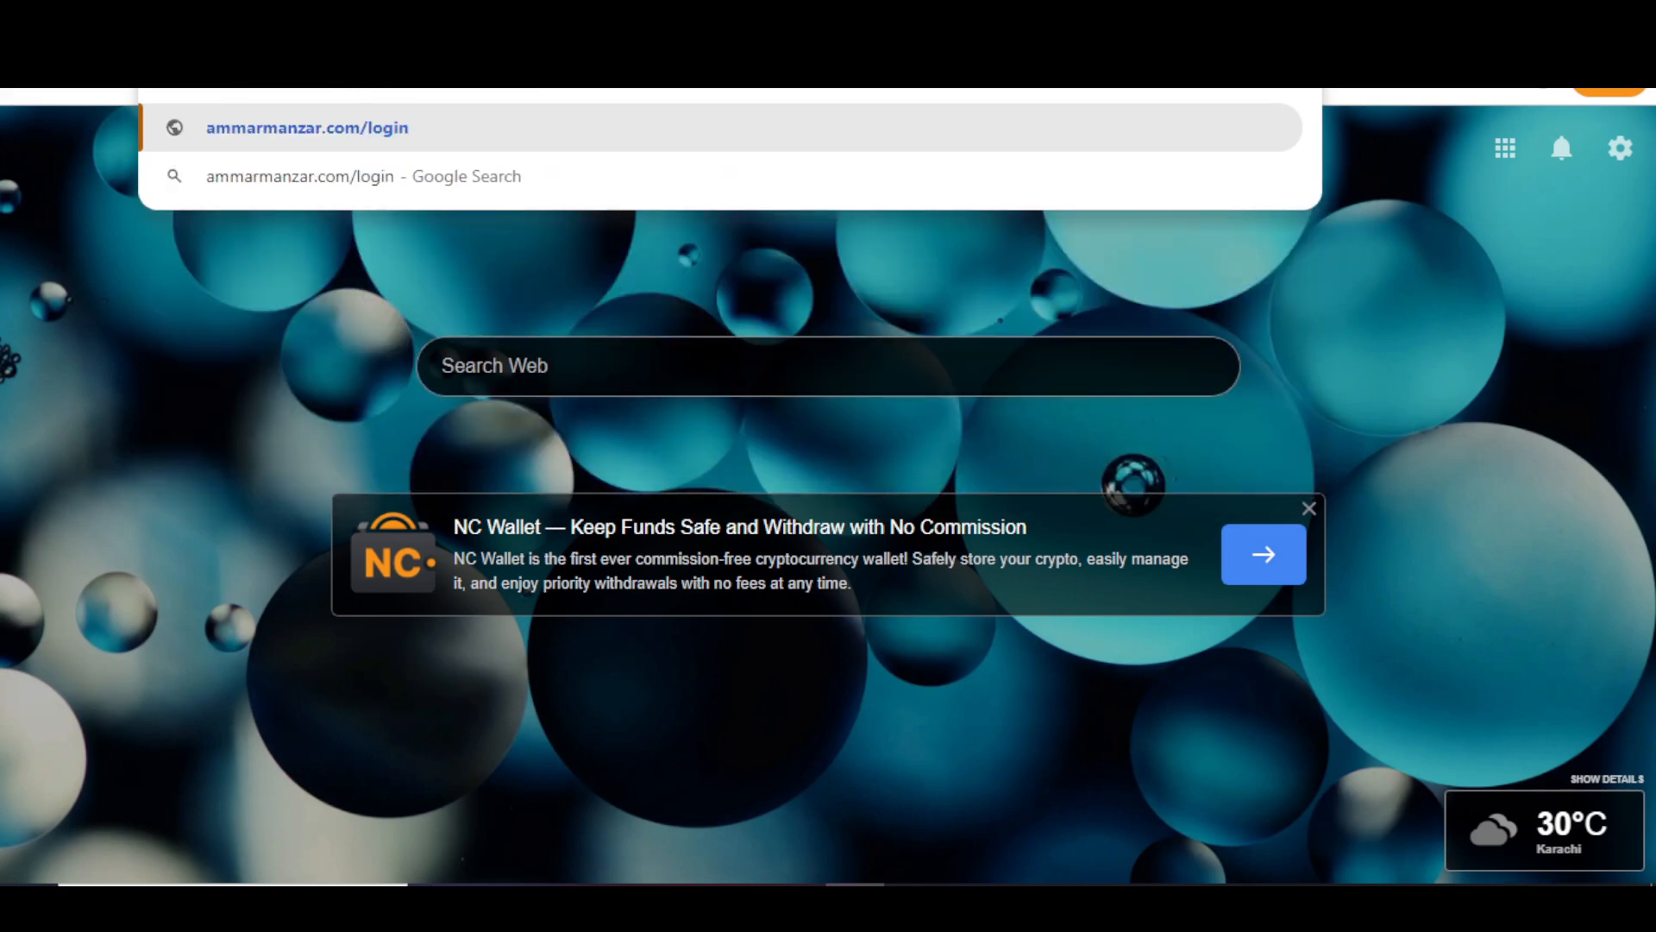
pyautogui.press('Return')
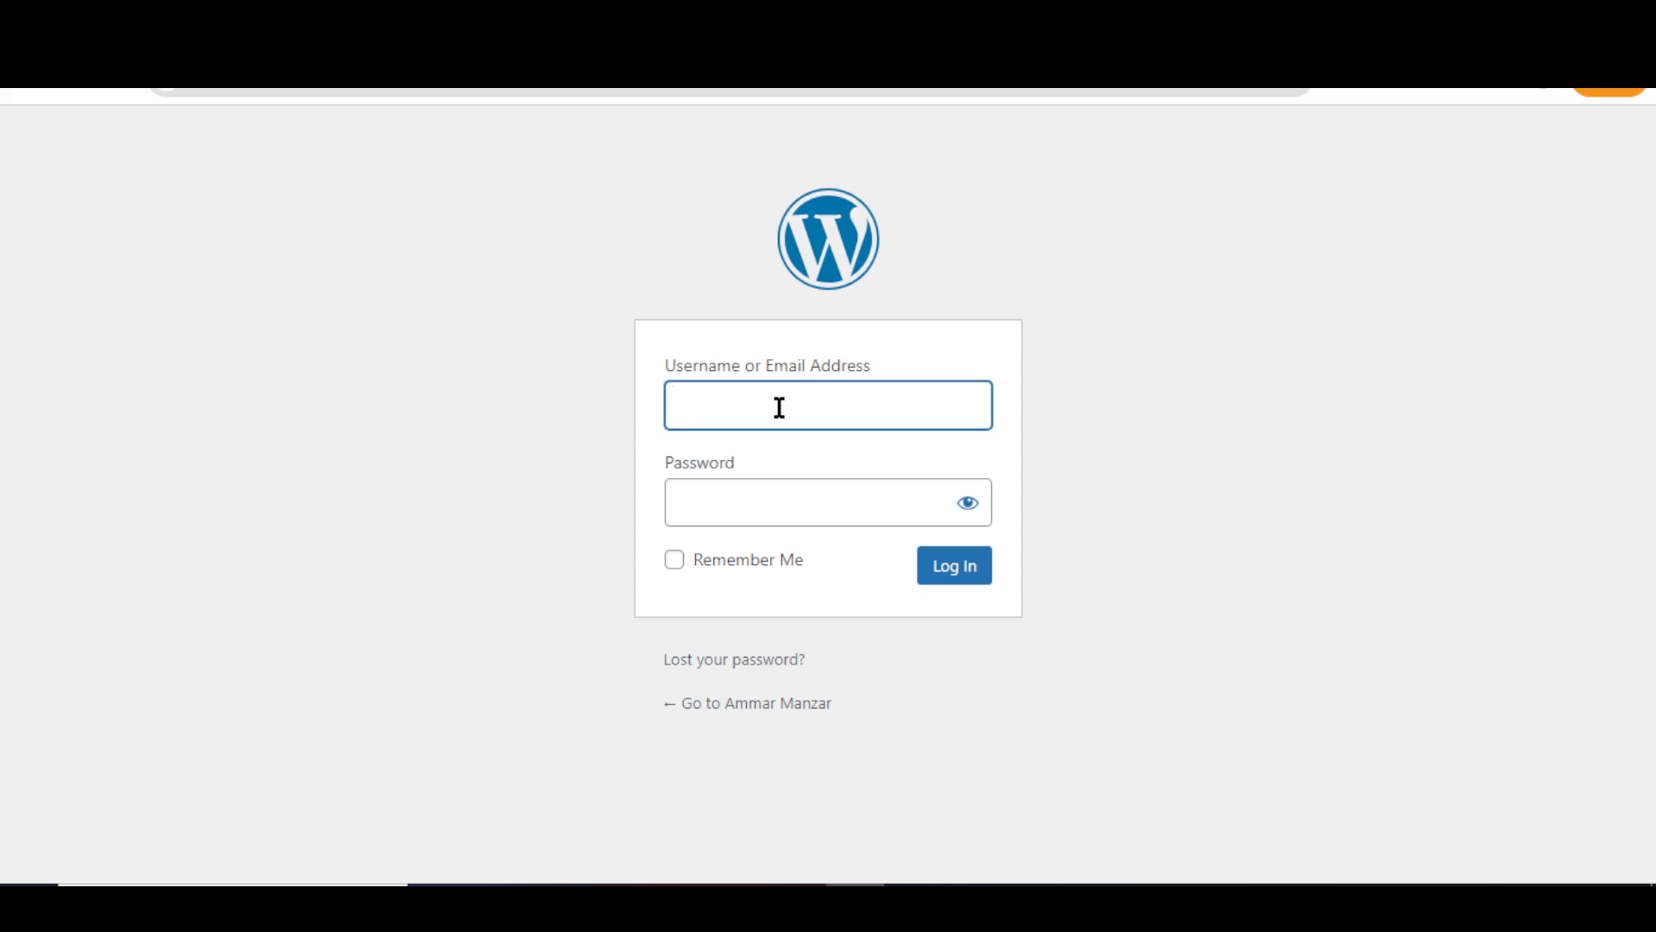
pyautogui.click(779, 408)
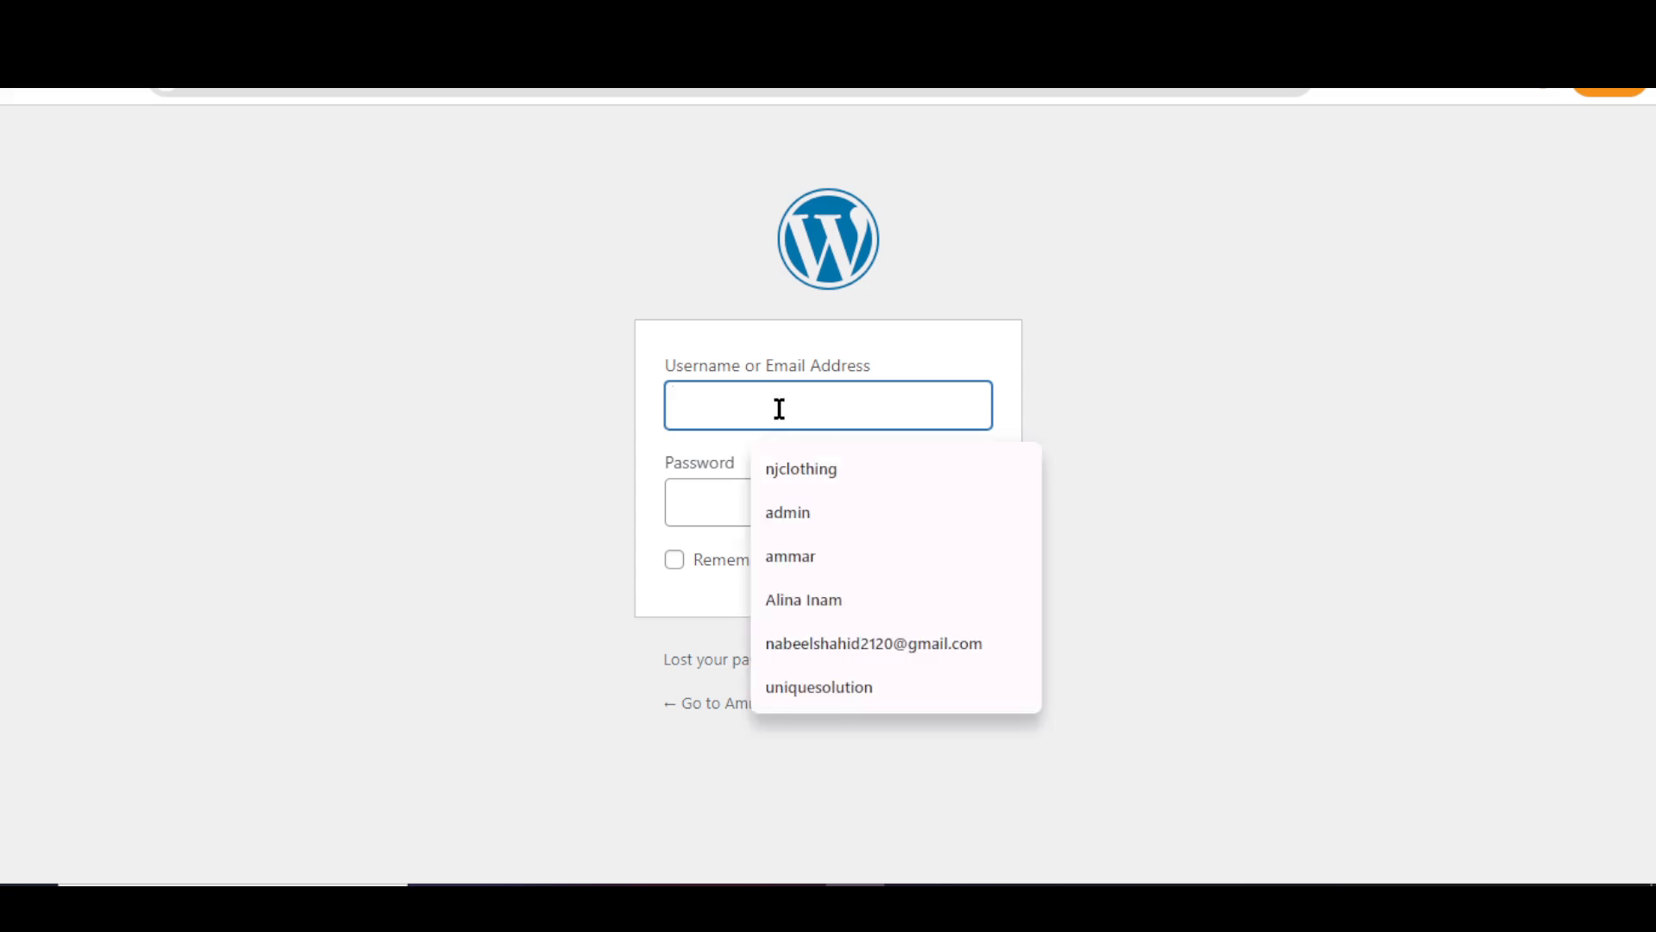
pyautogui.write('Alexander')
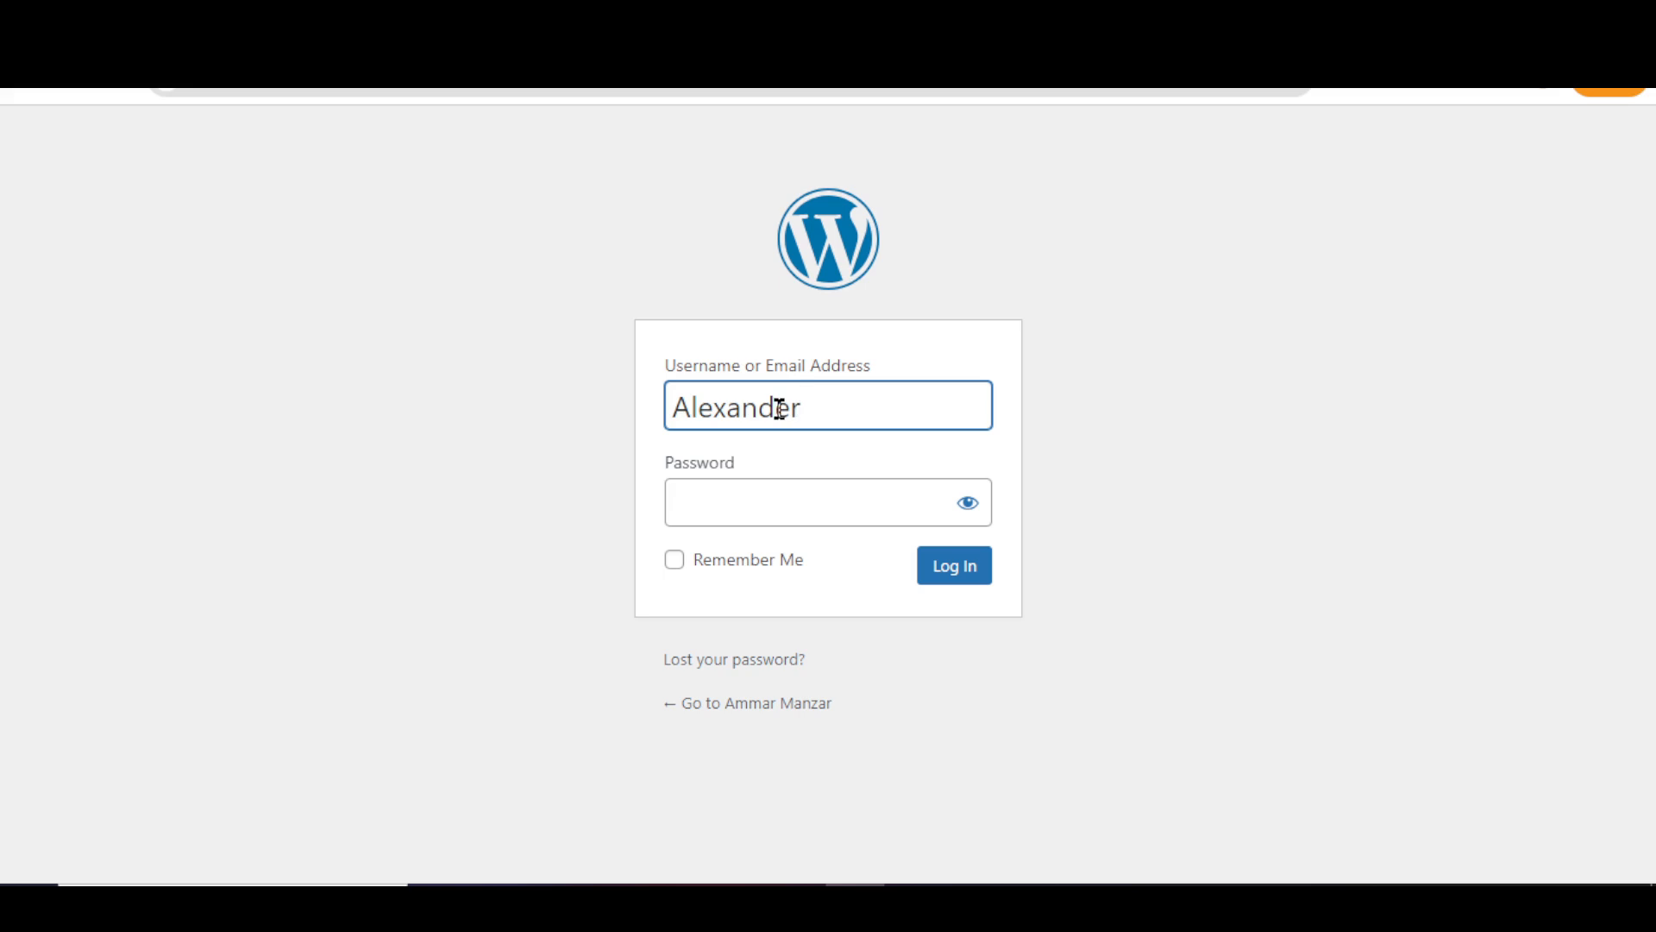
pyautogui.click(781, 496)
pyautogui.write('*********')
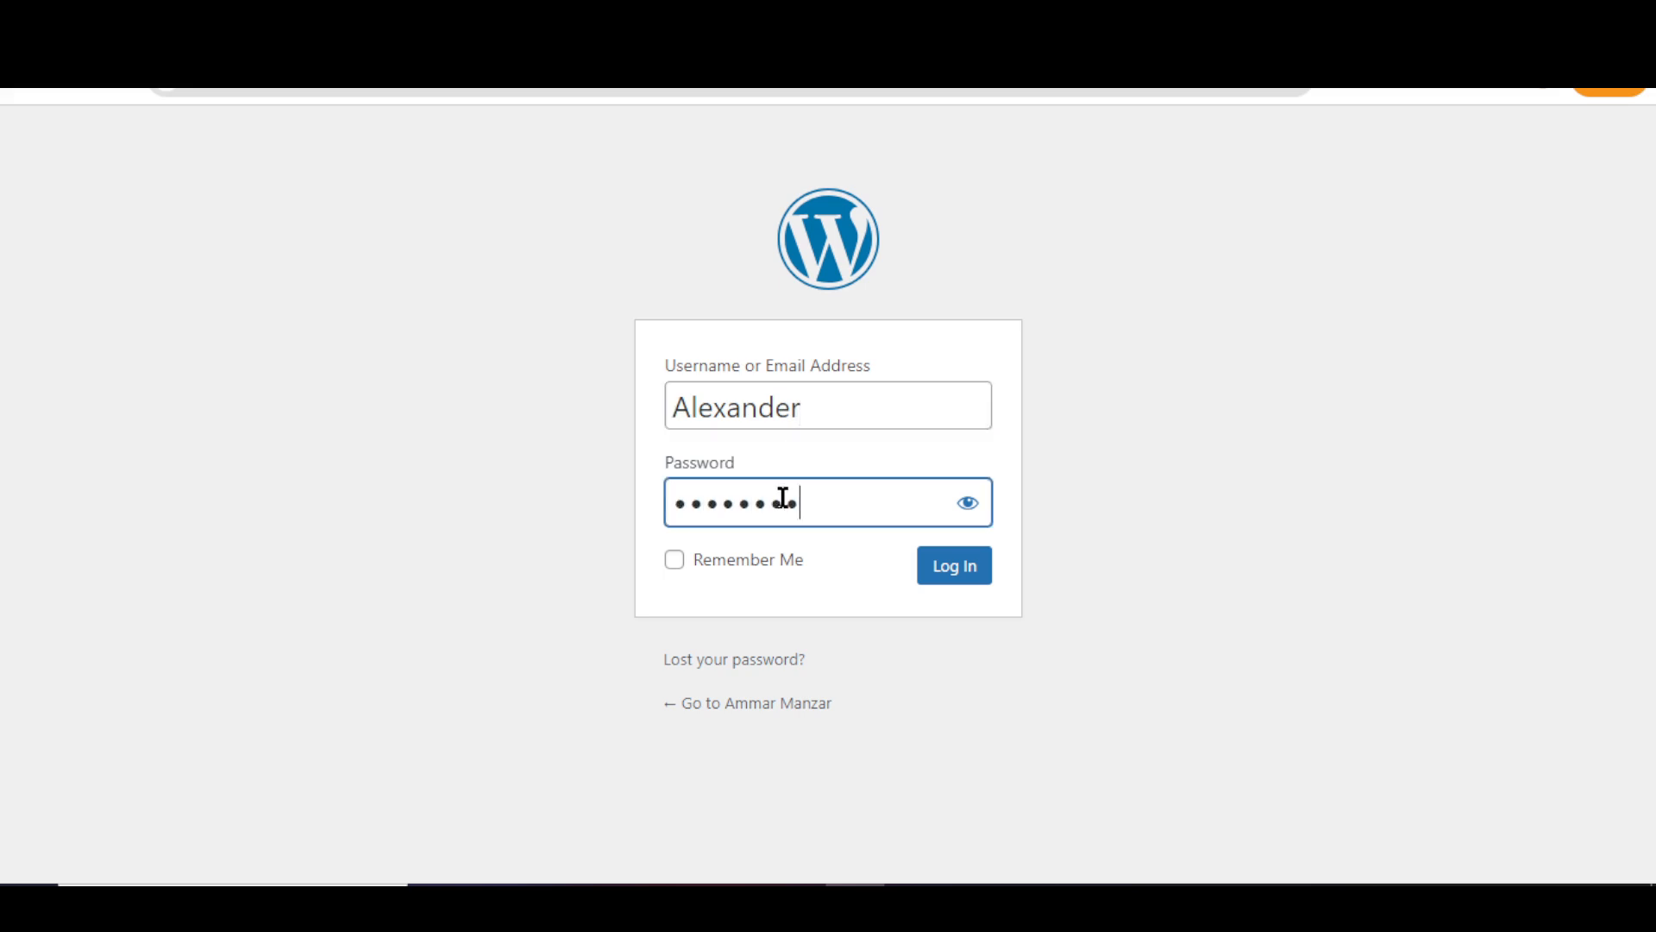
pyautogui.click(955, 568)
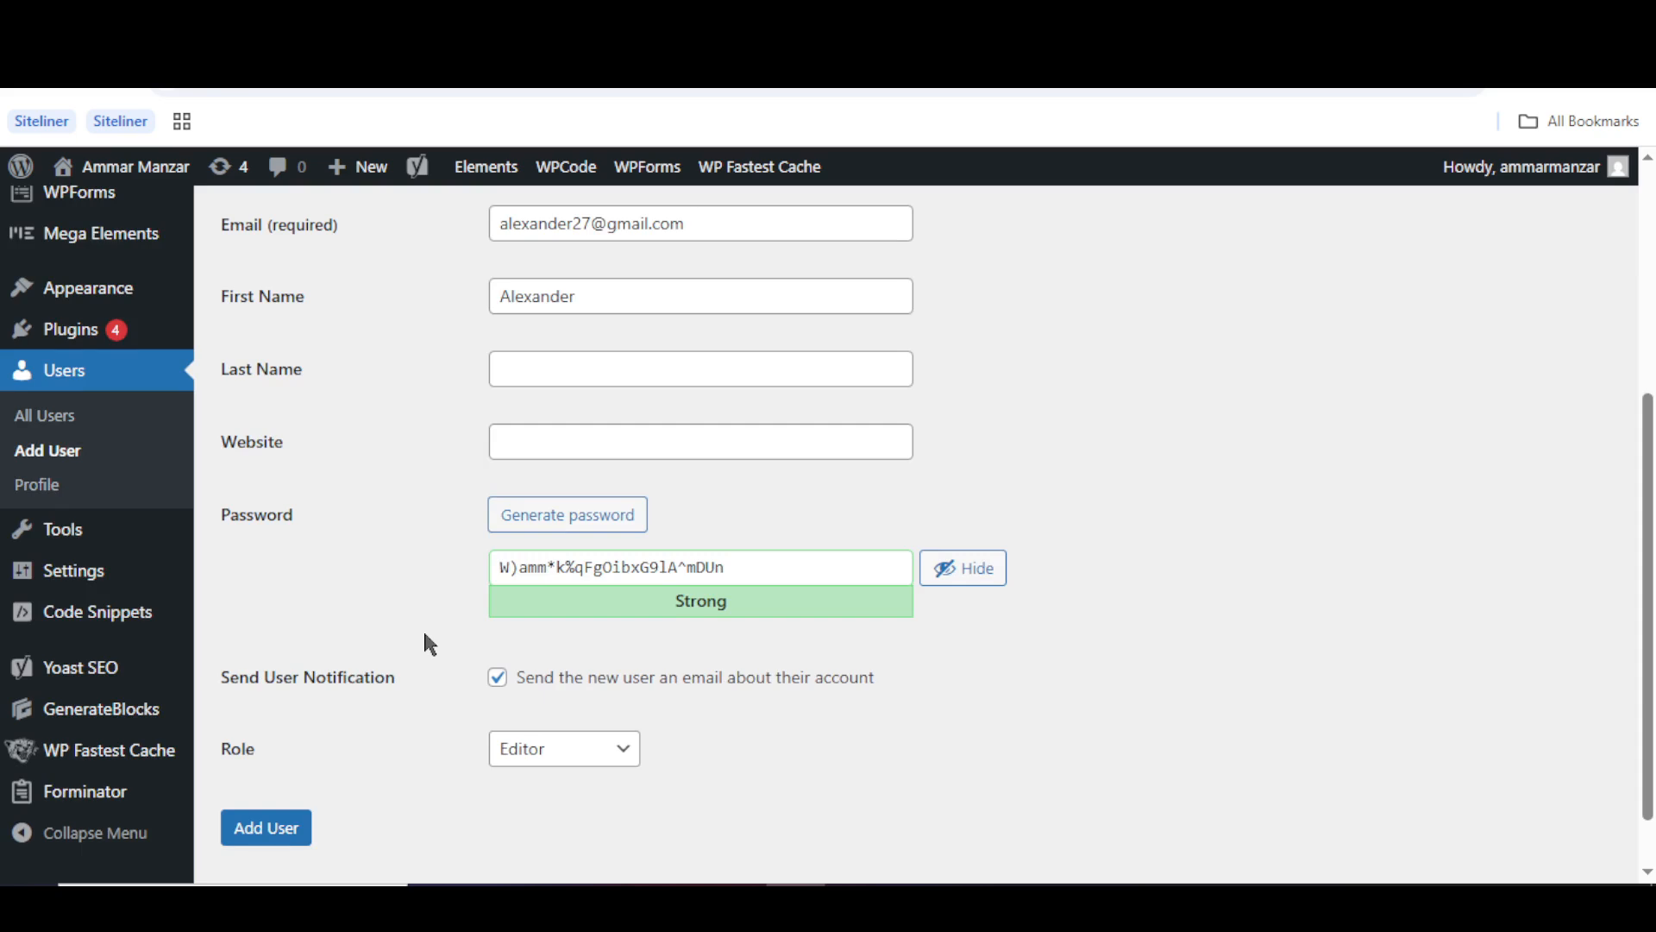
# - As Alexander, dismiss the save-password prompt, open All Pages, then Posts in a new tab
pyautogui.scroll(4, 423, 634)
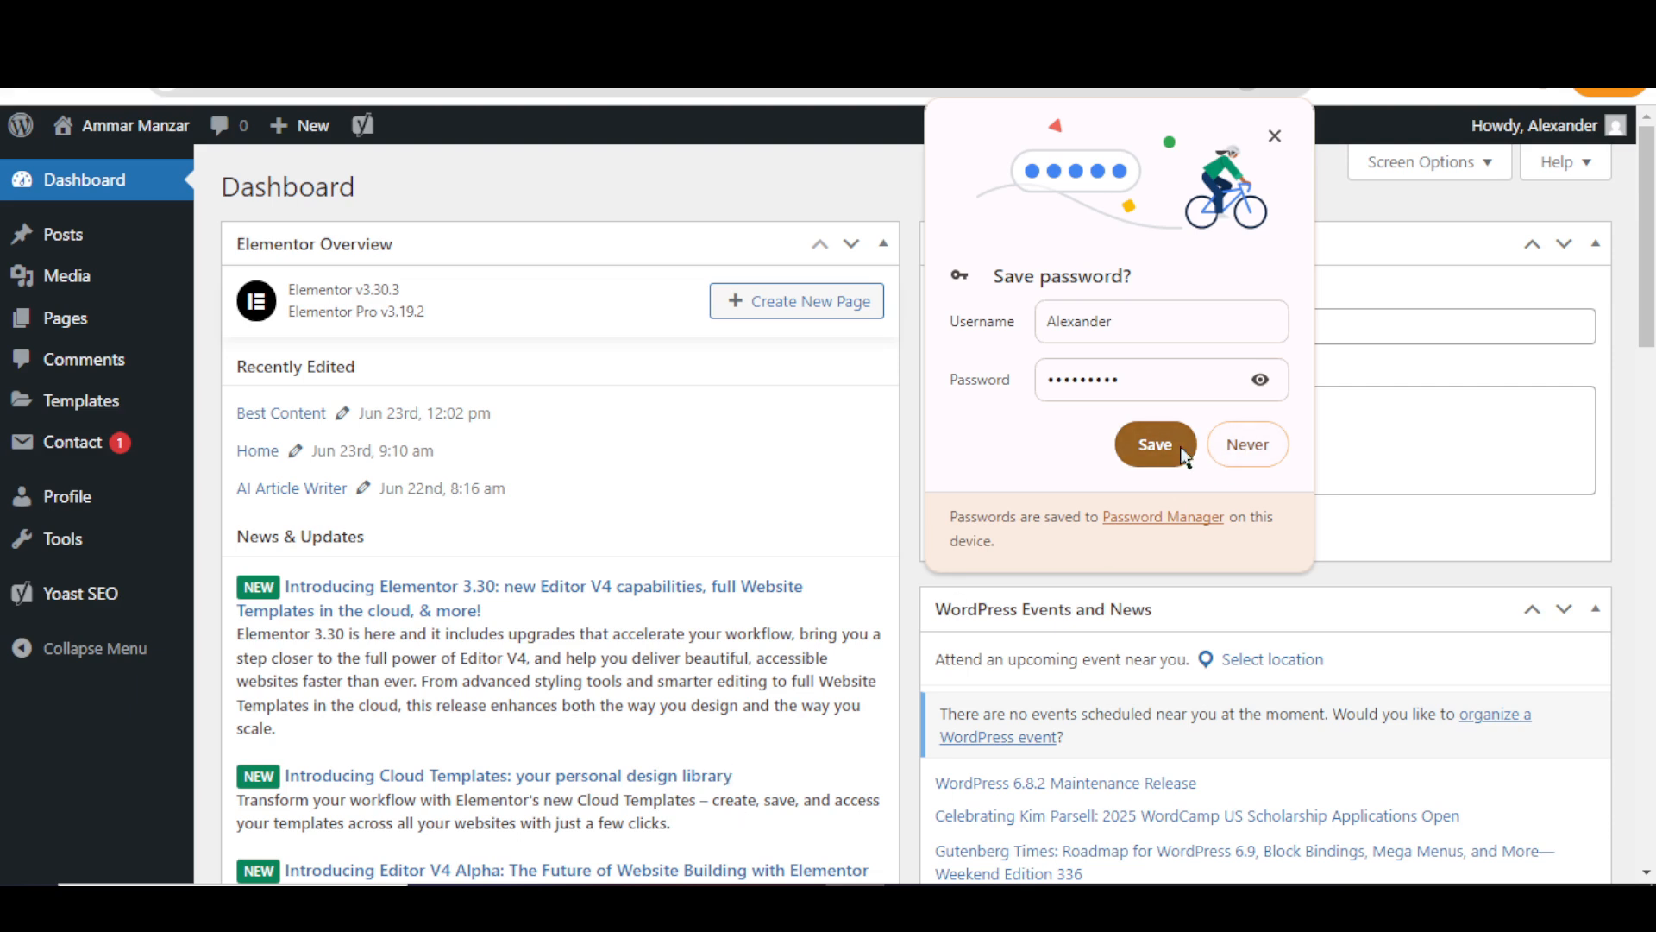
pyautogui.click(1235, 445)
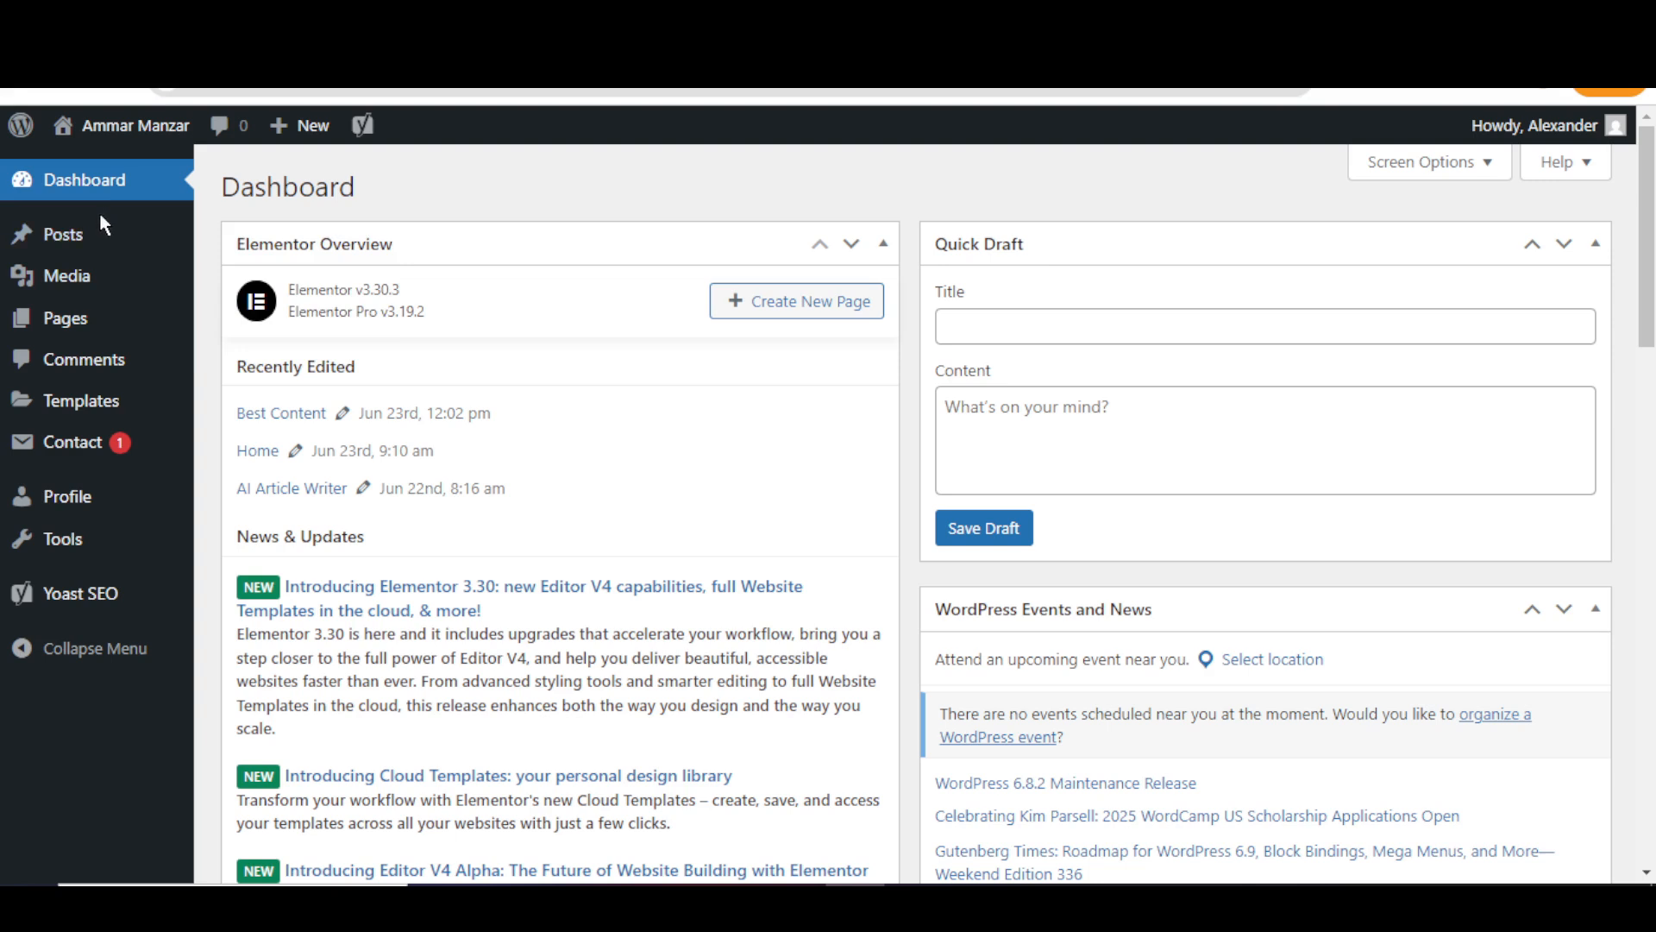
pyautogui.moveTo(100, 322)
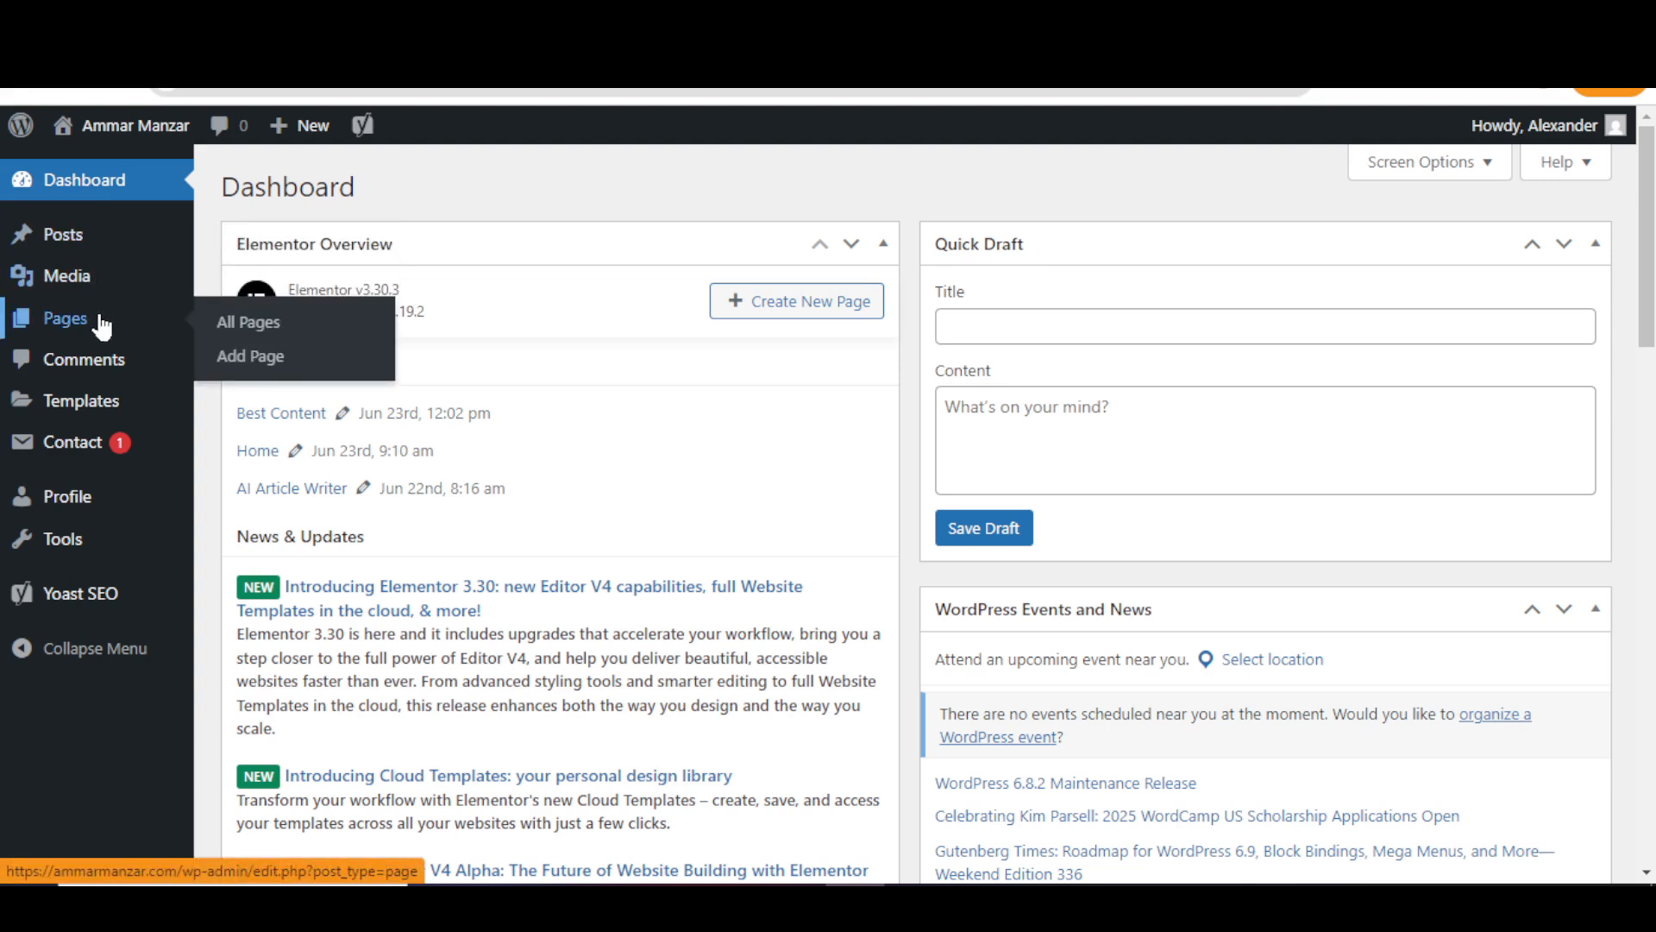
pyautogui.rightClick(253, 330)
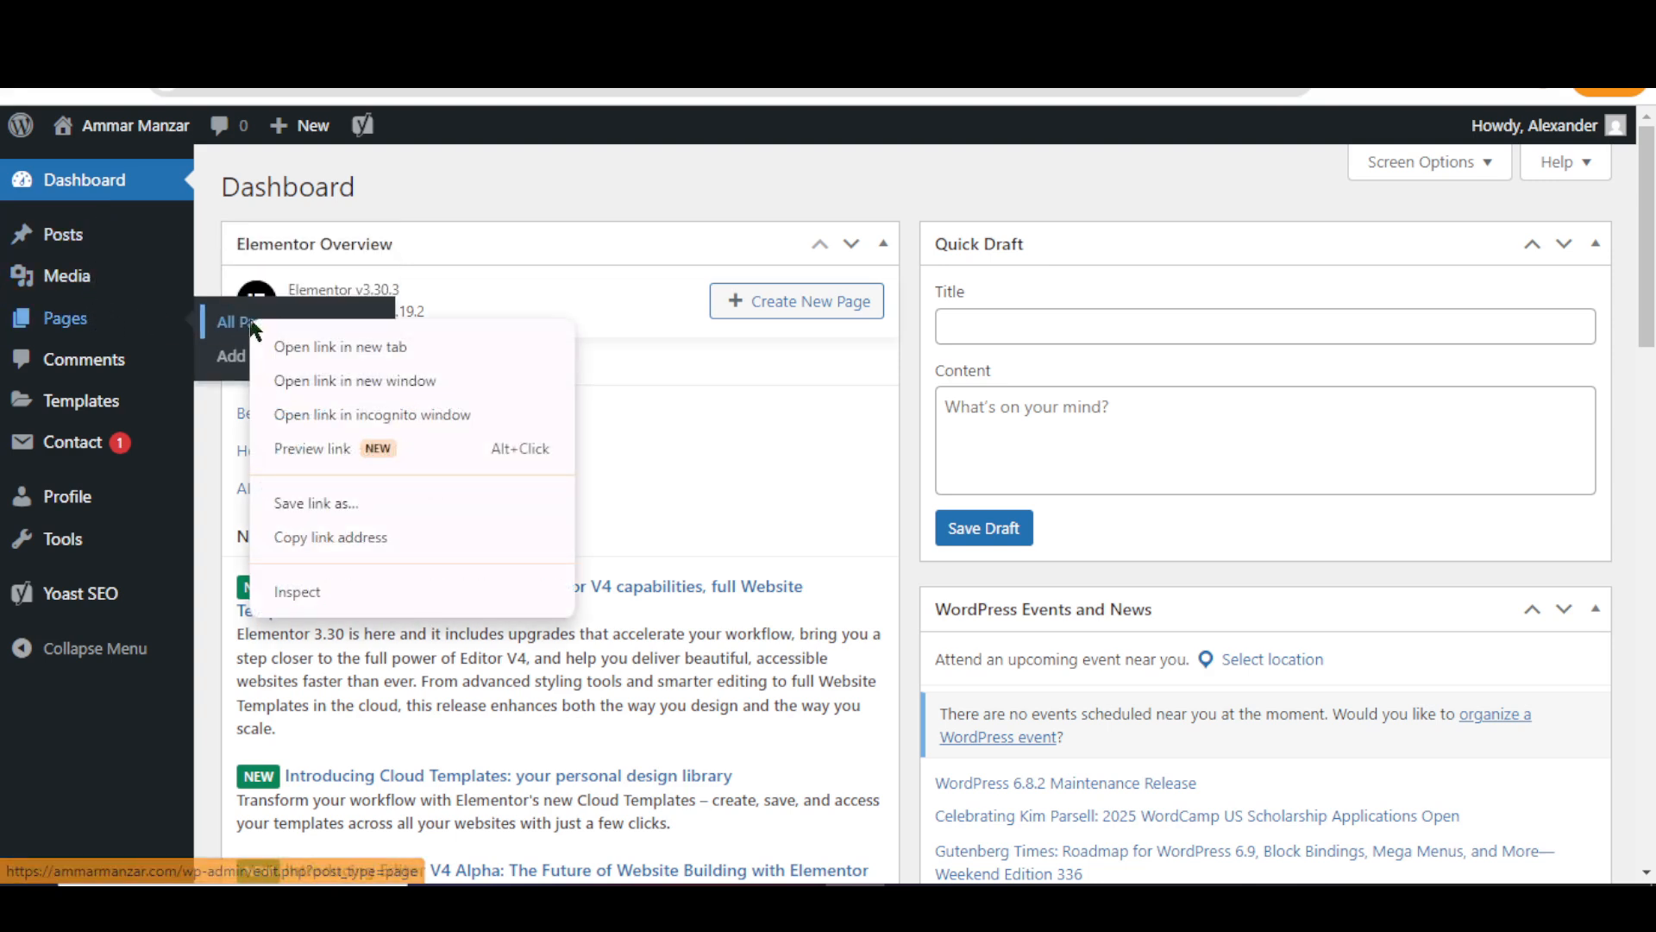
pyautogui.click(281, 345)
pyautogui.click(283, 324)
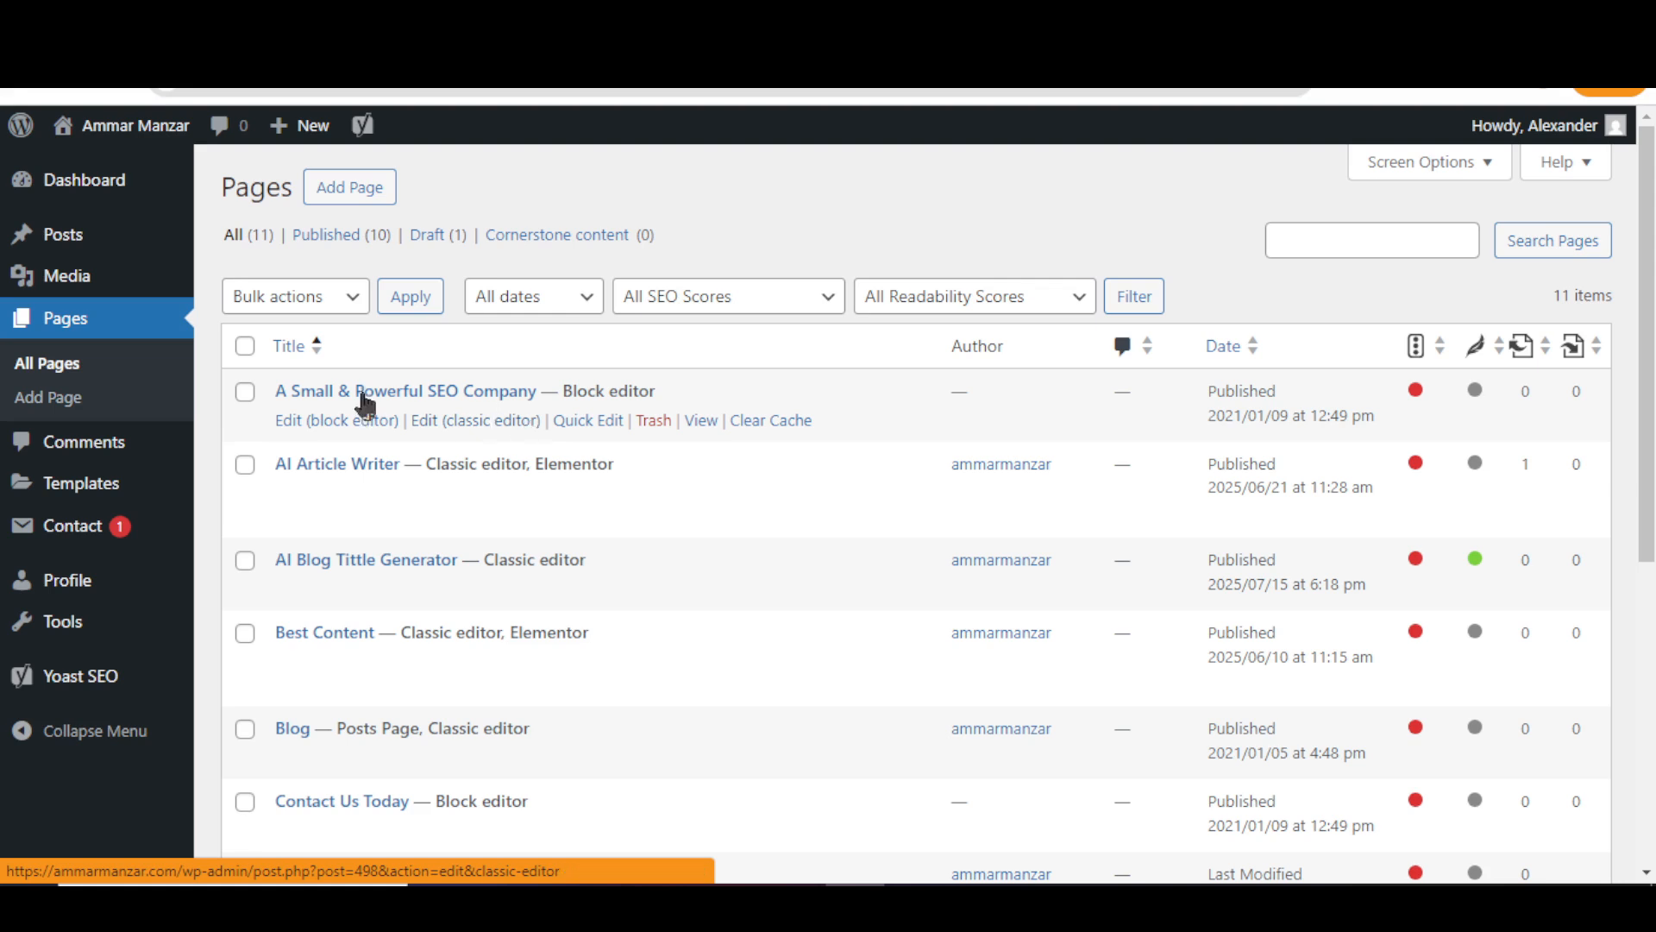
pyautogui.rightClick(55, 245)
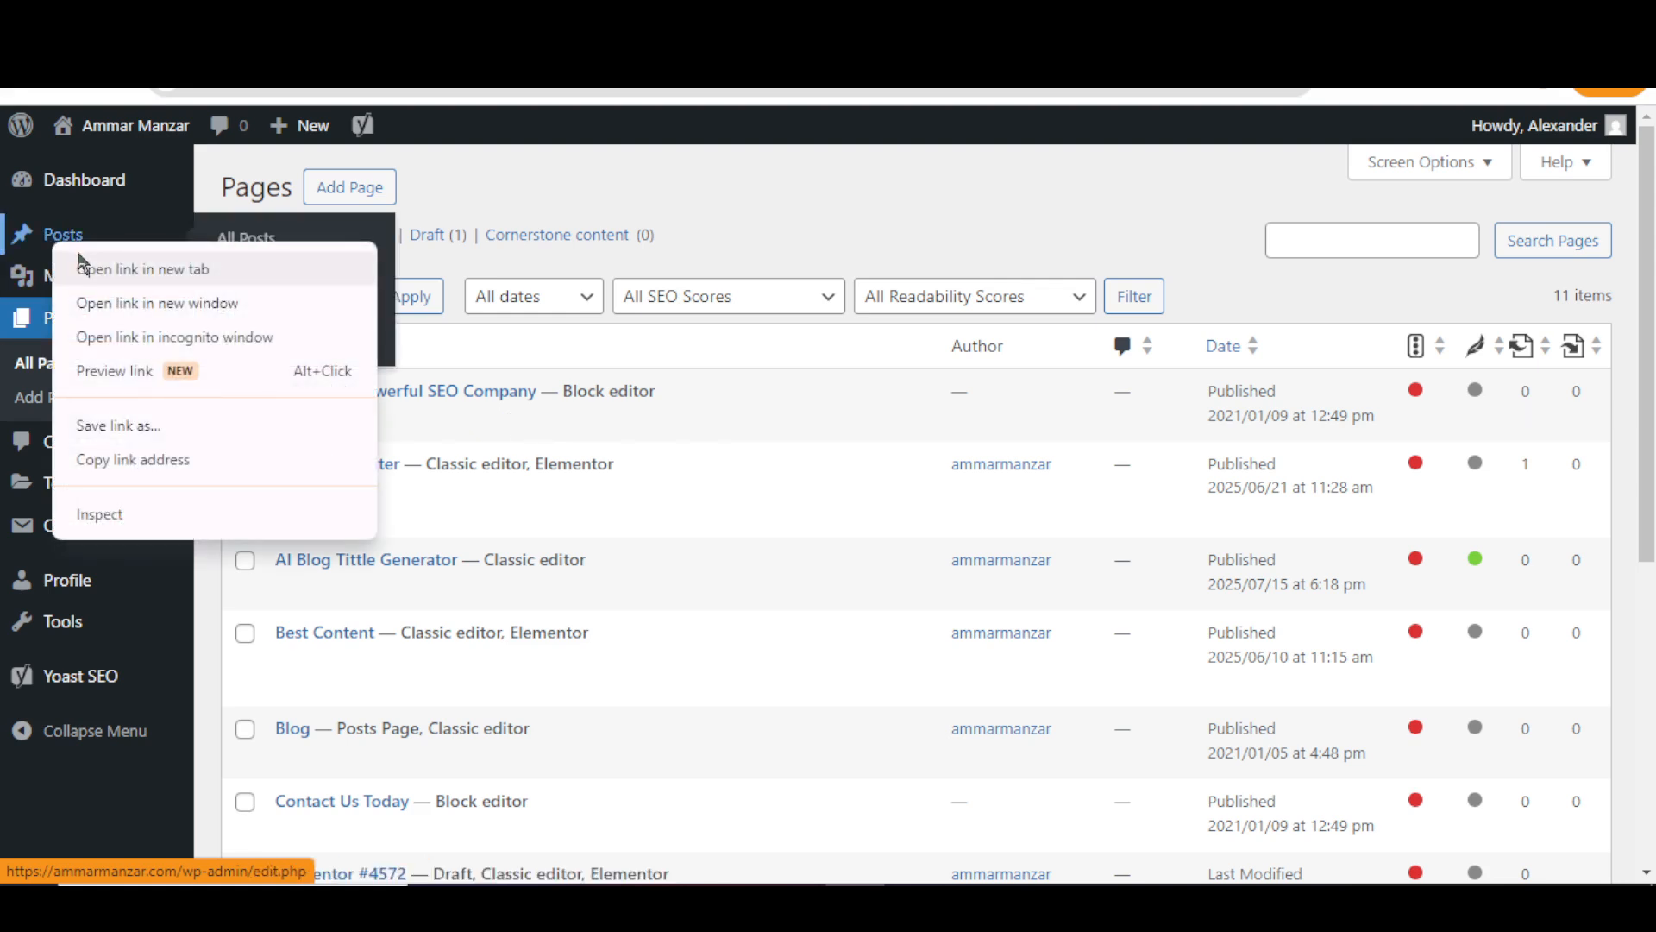
pyautogui.click(77, 269)
pyautogui.click(777, 21)
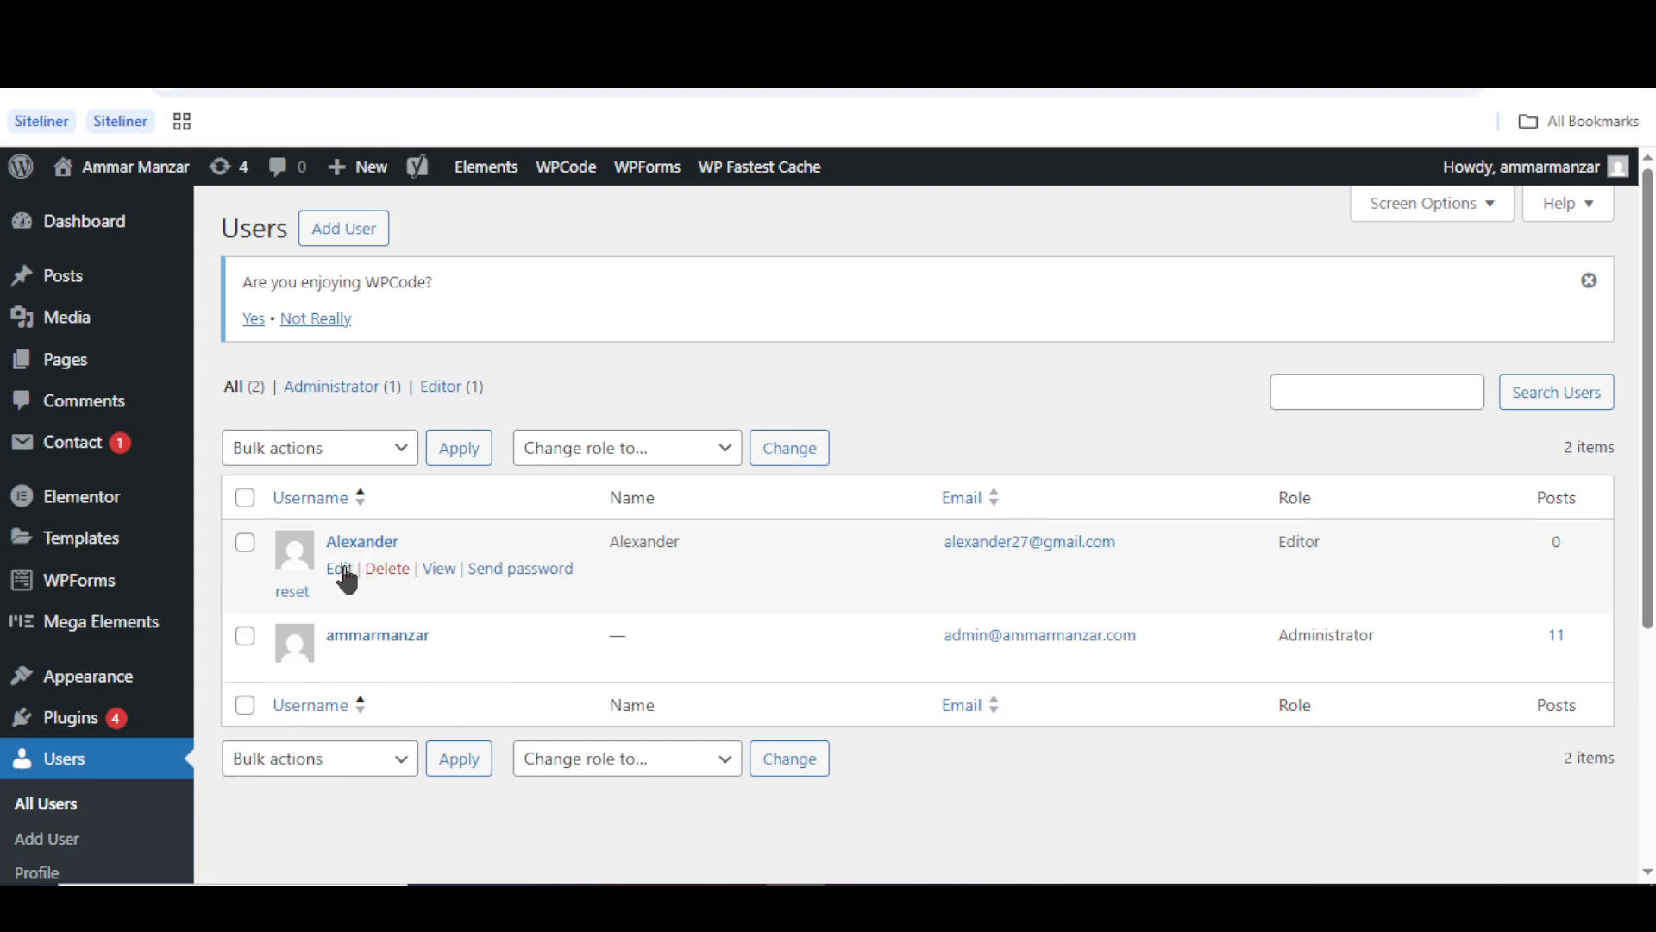
# - Open Alexander's Edit User profile from the admin's Users list and scroll through its fields
pyautogui.click(338, 569)
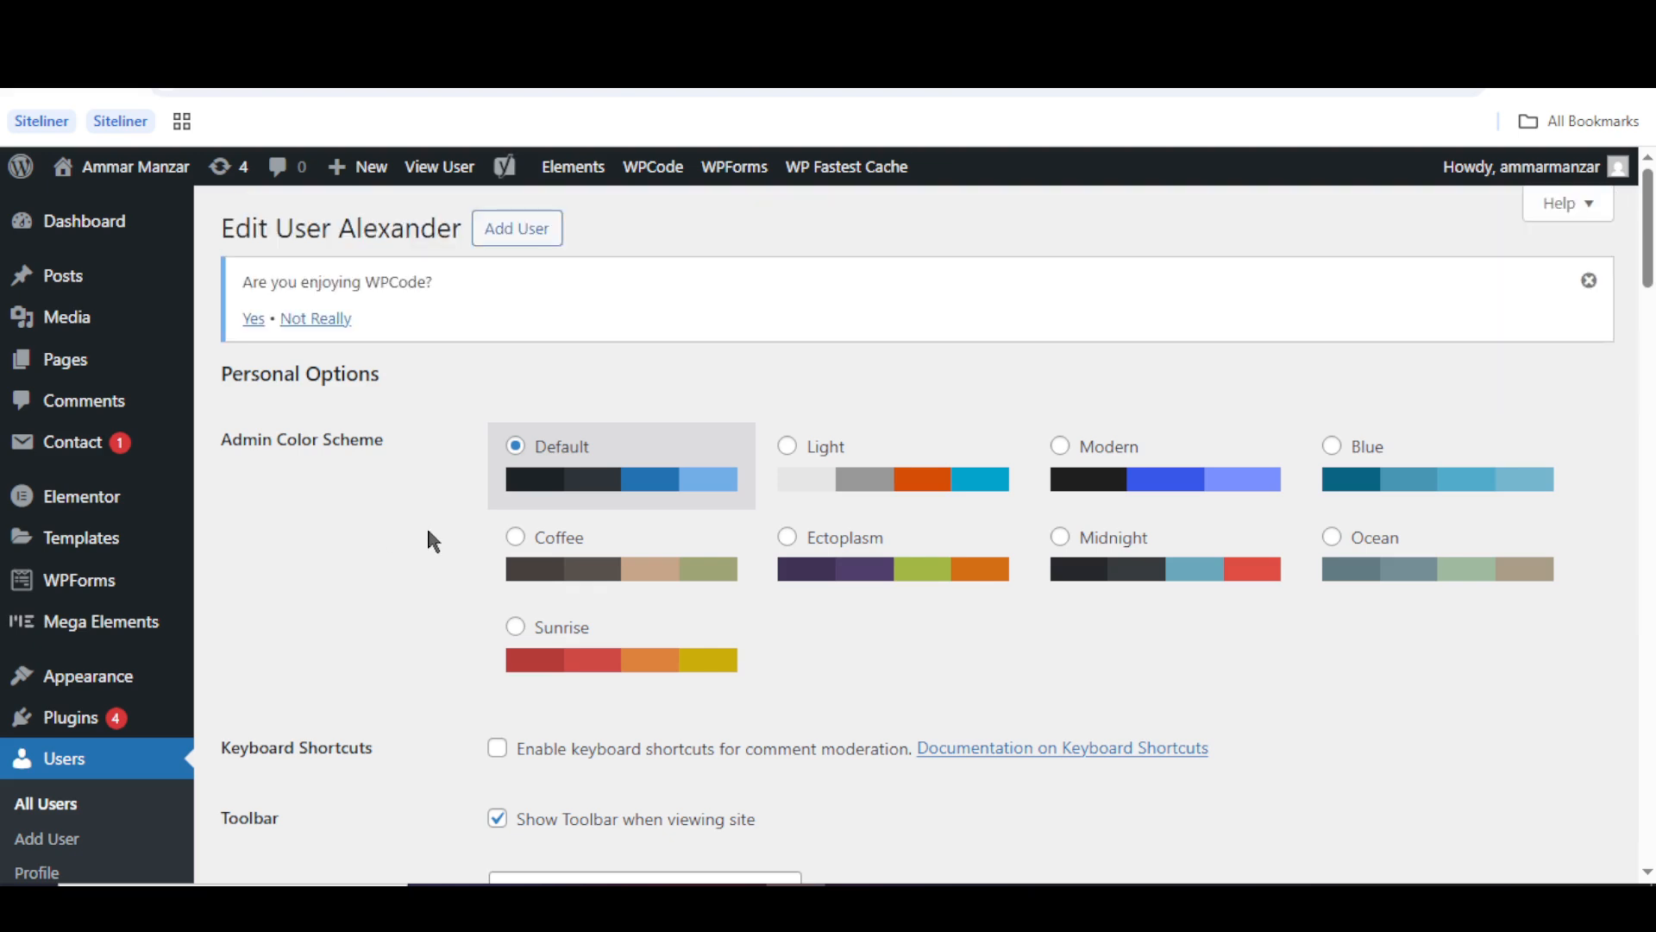
pyautogui.scroll(-14, 426, 524)
pyautogui.scroll(-7, 426, 525)
pyautogui.scroll(-8, 430, 535)
pyautogui.scroll(14, 429, 535)
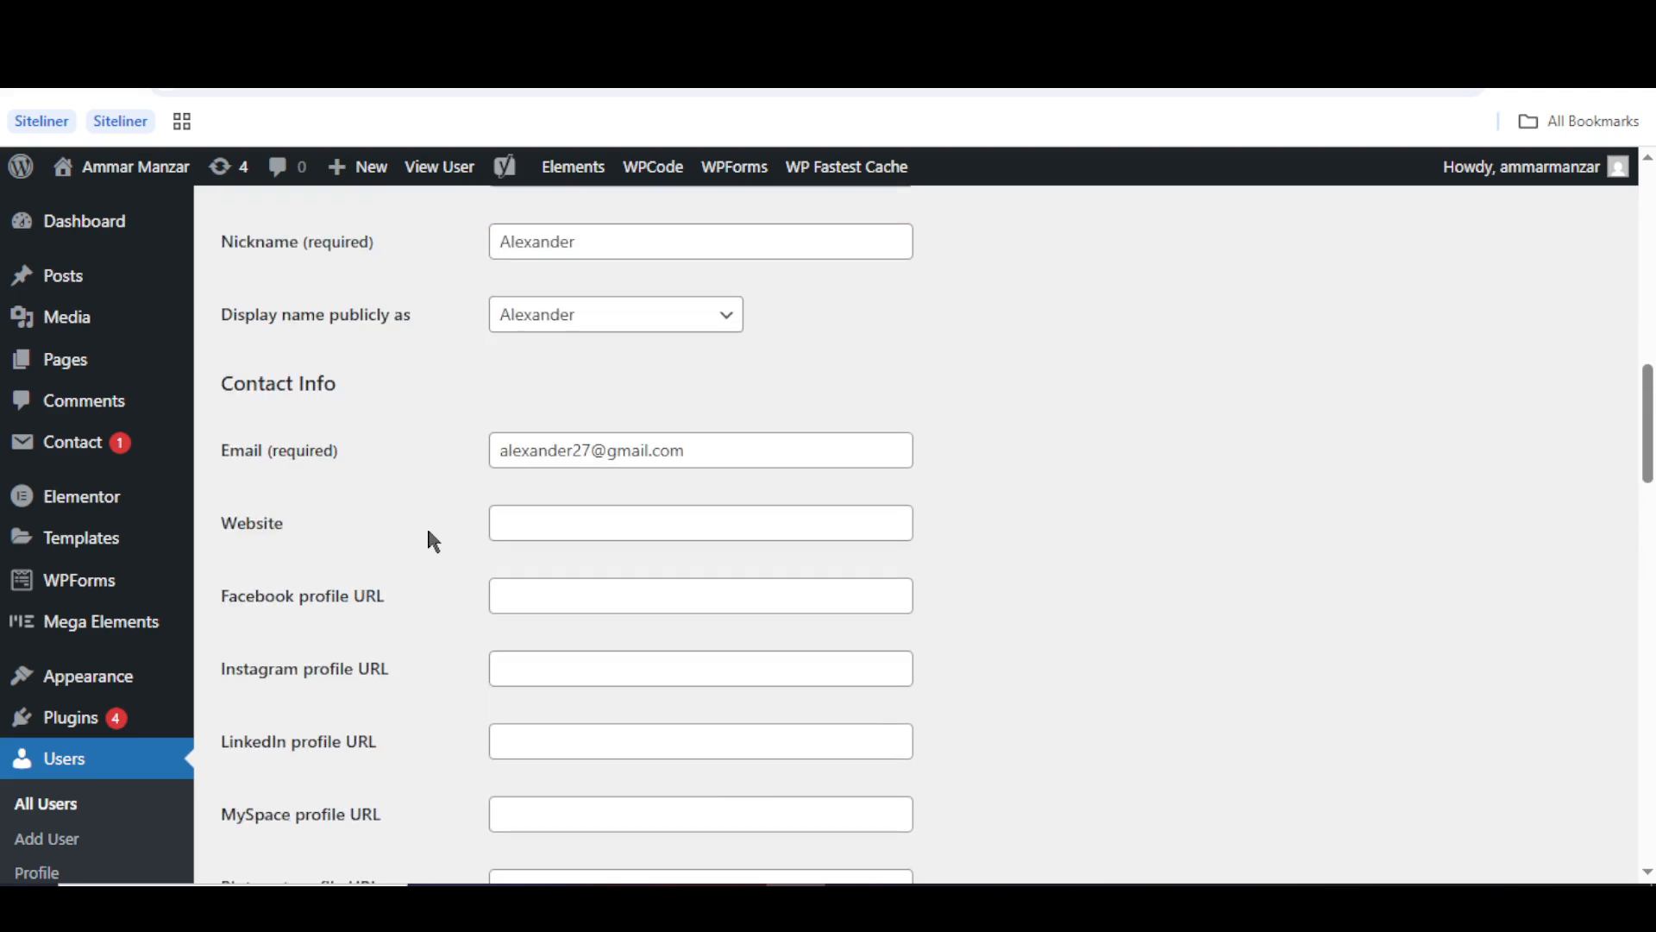
pyautogui.scroll(7, 431, 541)
# - Change Alexander's role from Editor to Author and save with Update User
pyautogui.scroll(-1, 426, 540)
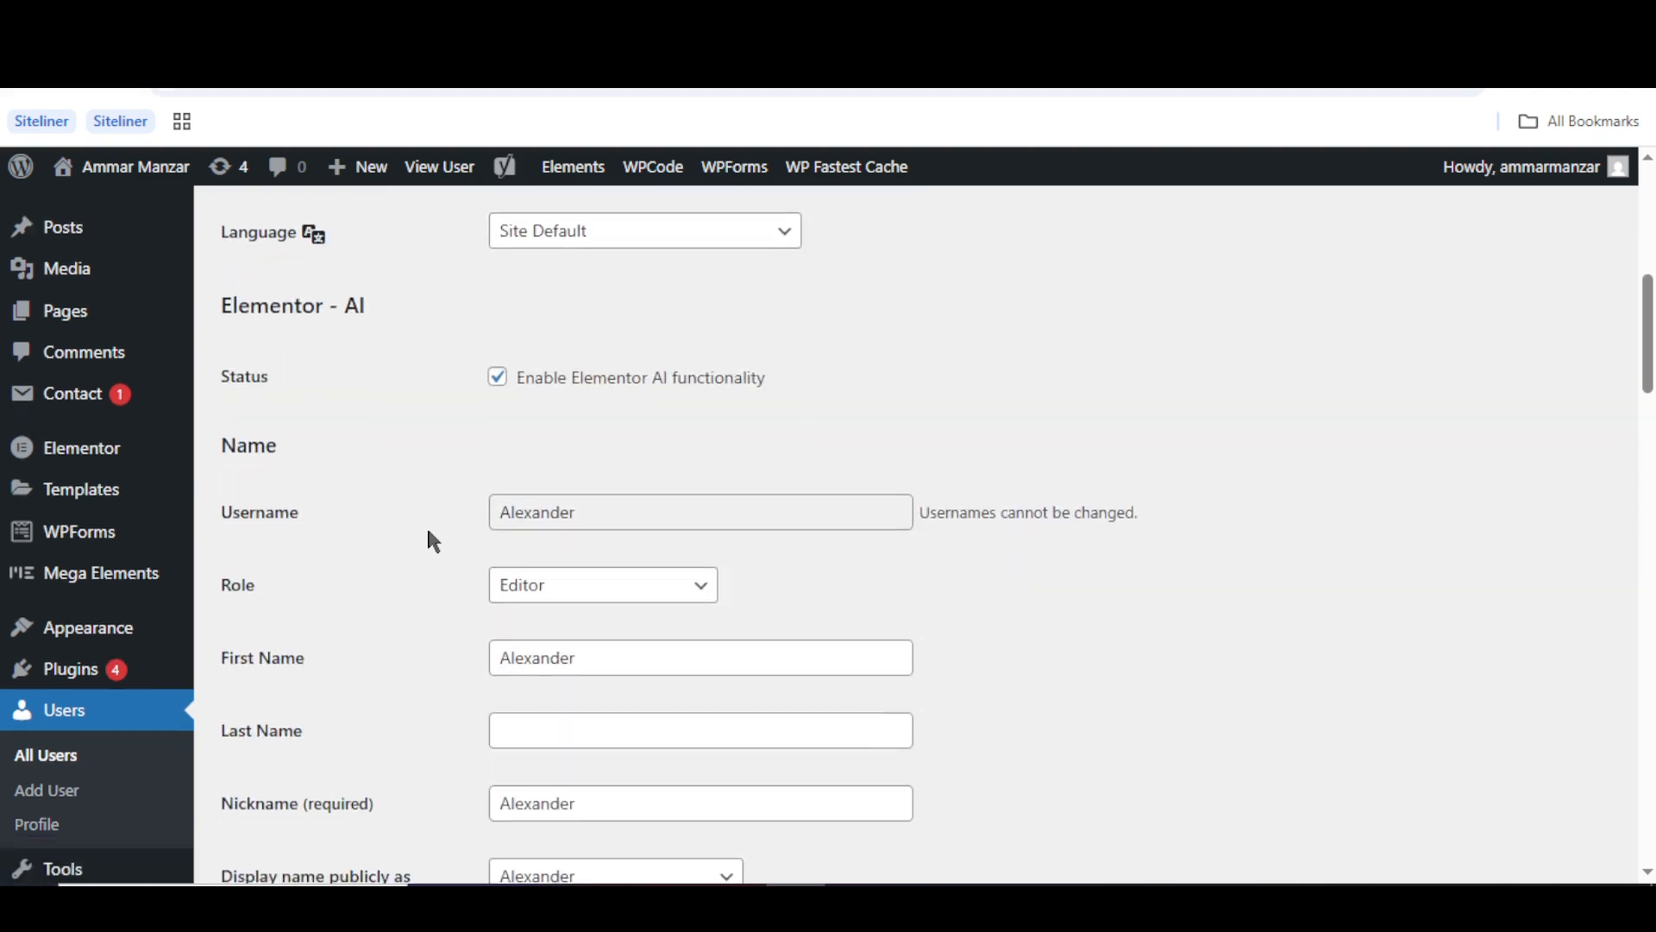
pyautogui.click(562, 543)
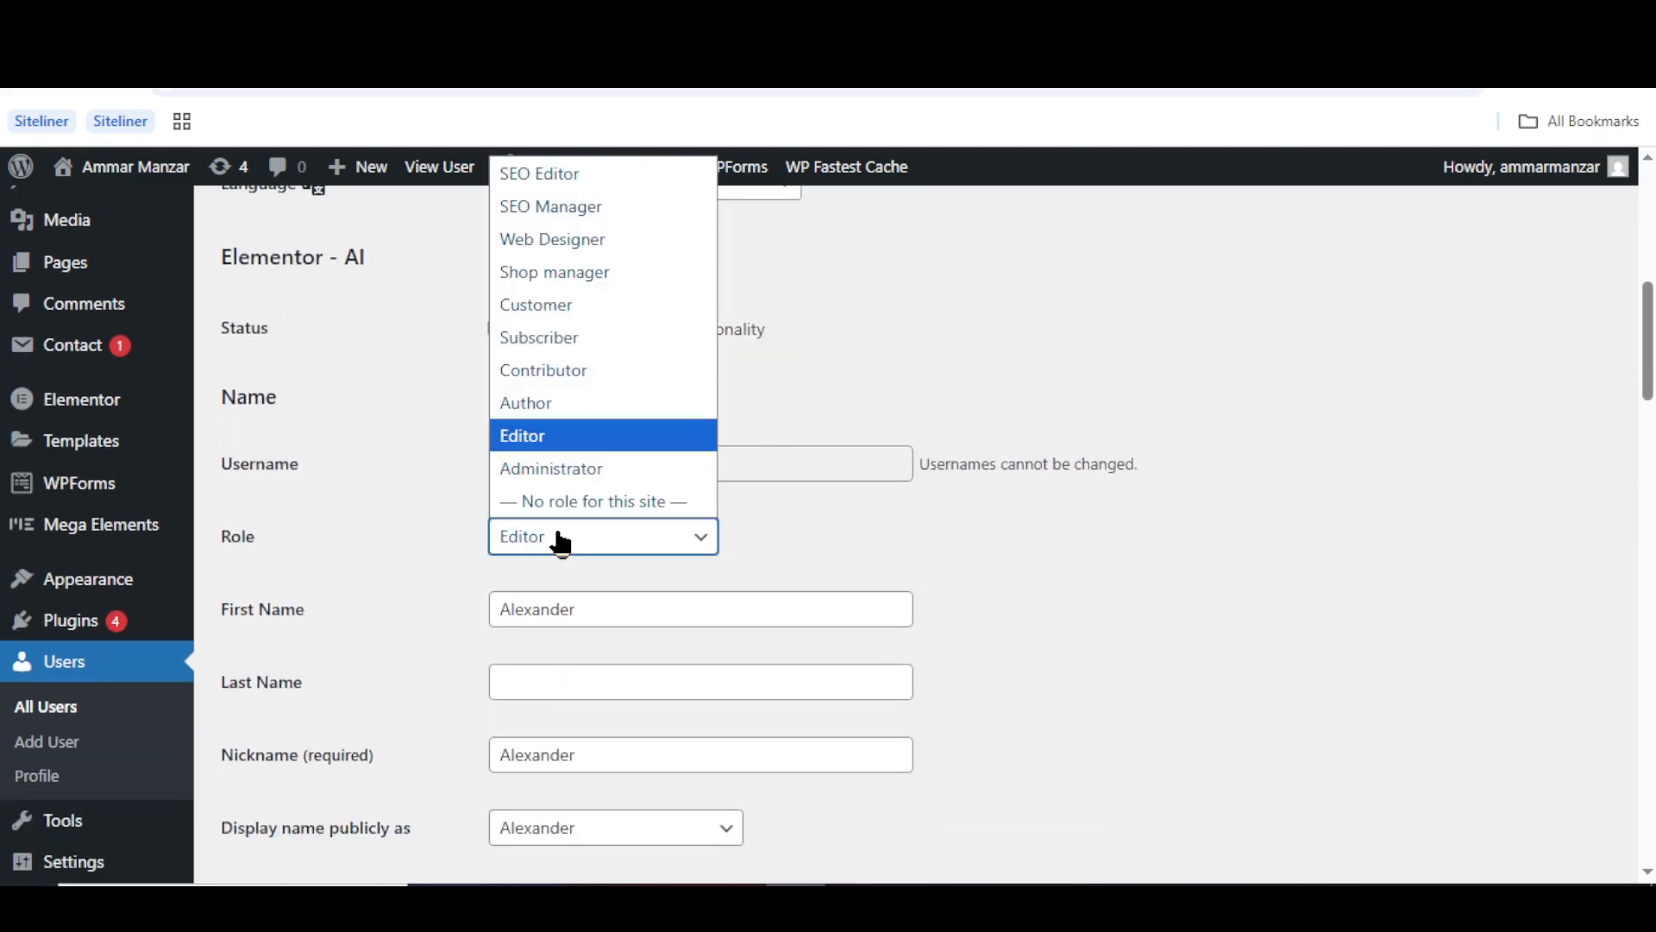
pyautogui.click(562, 406)
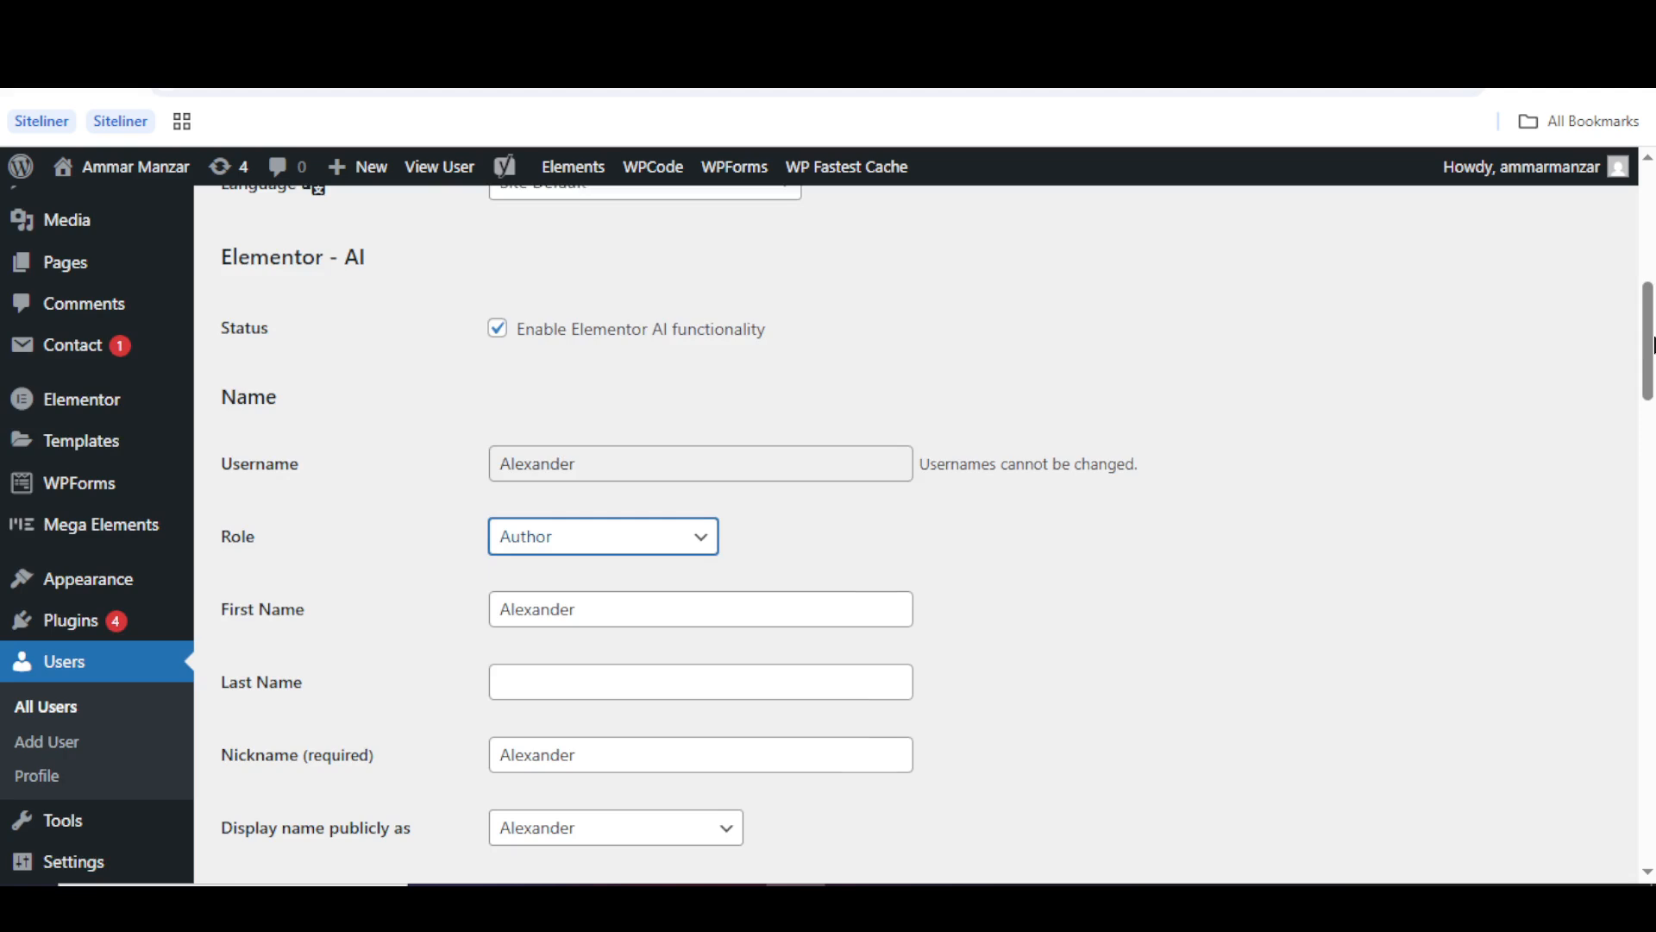
pyautogui.scroll(-15, 1652, 345)
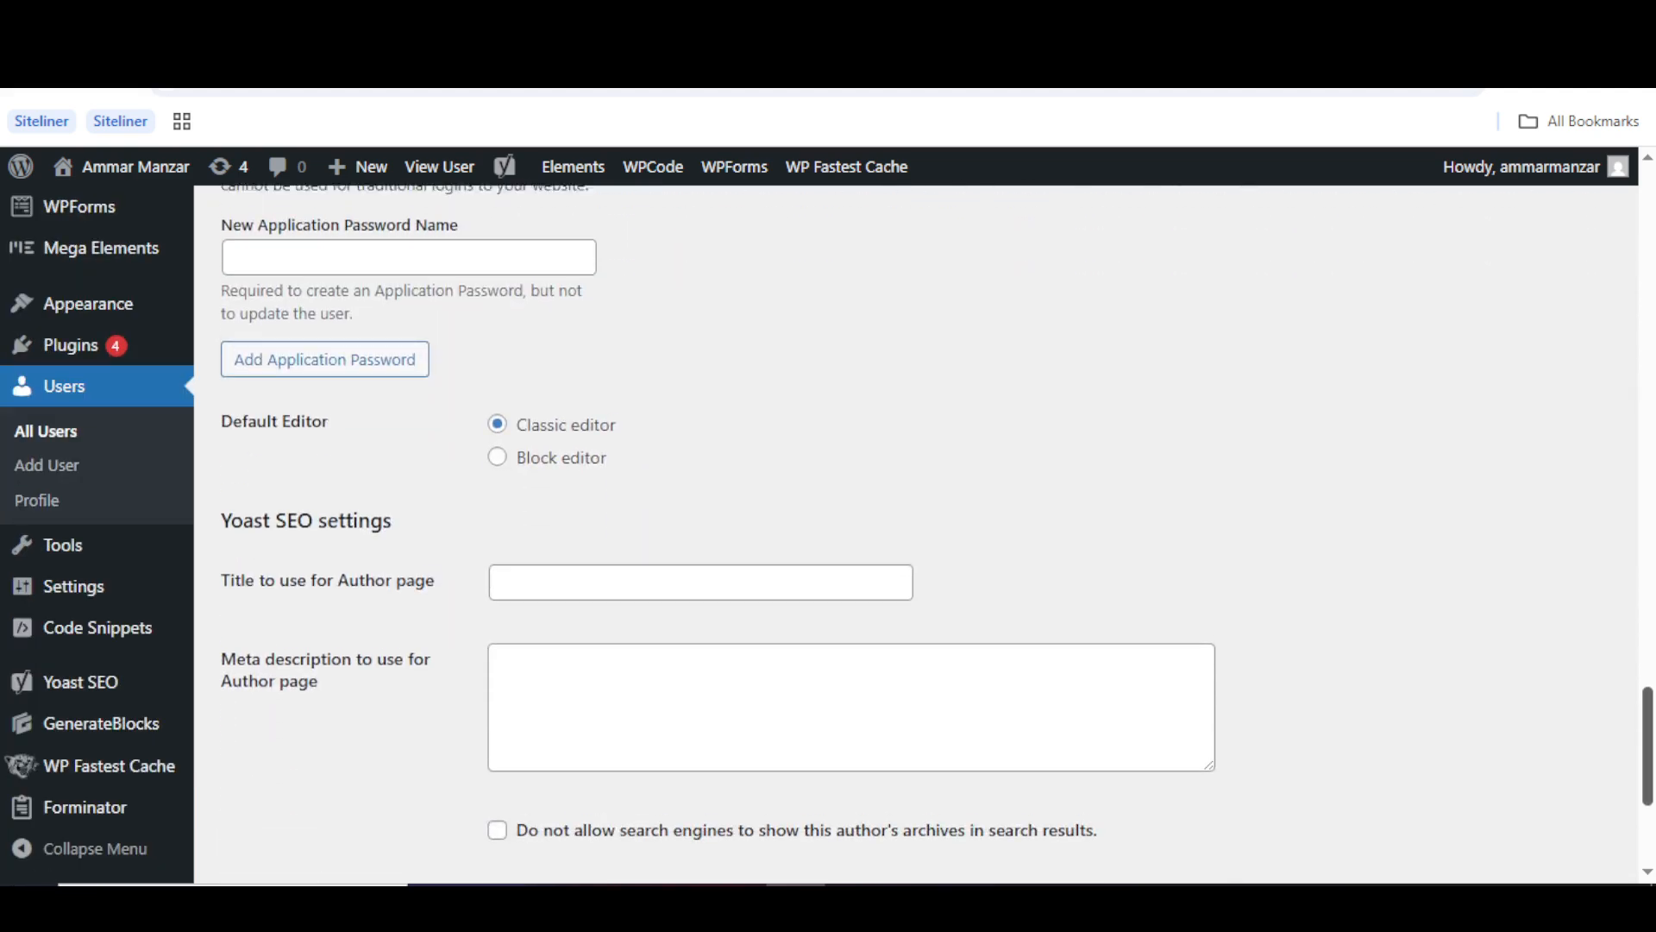
pyautogui.moveTo(1648, 746); pyautogui.dragTo(1648, 748)
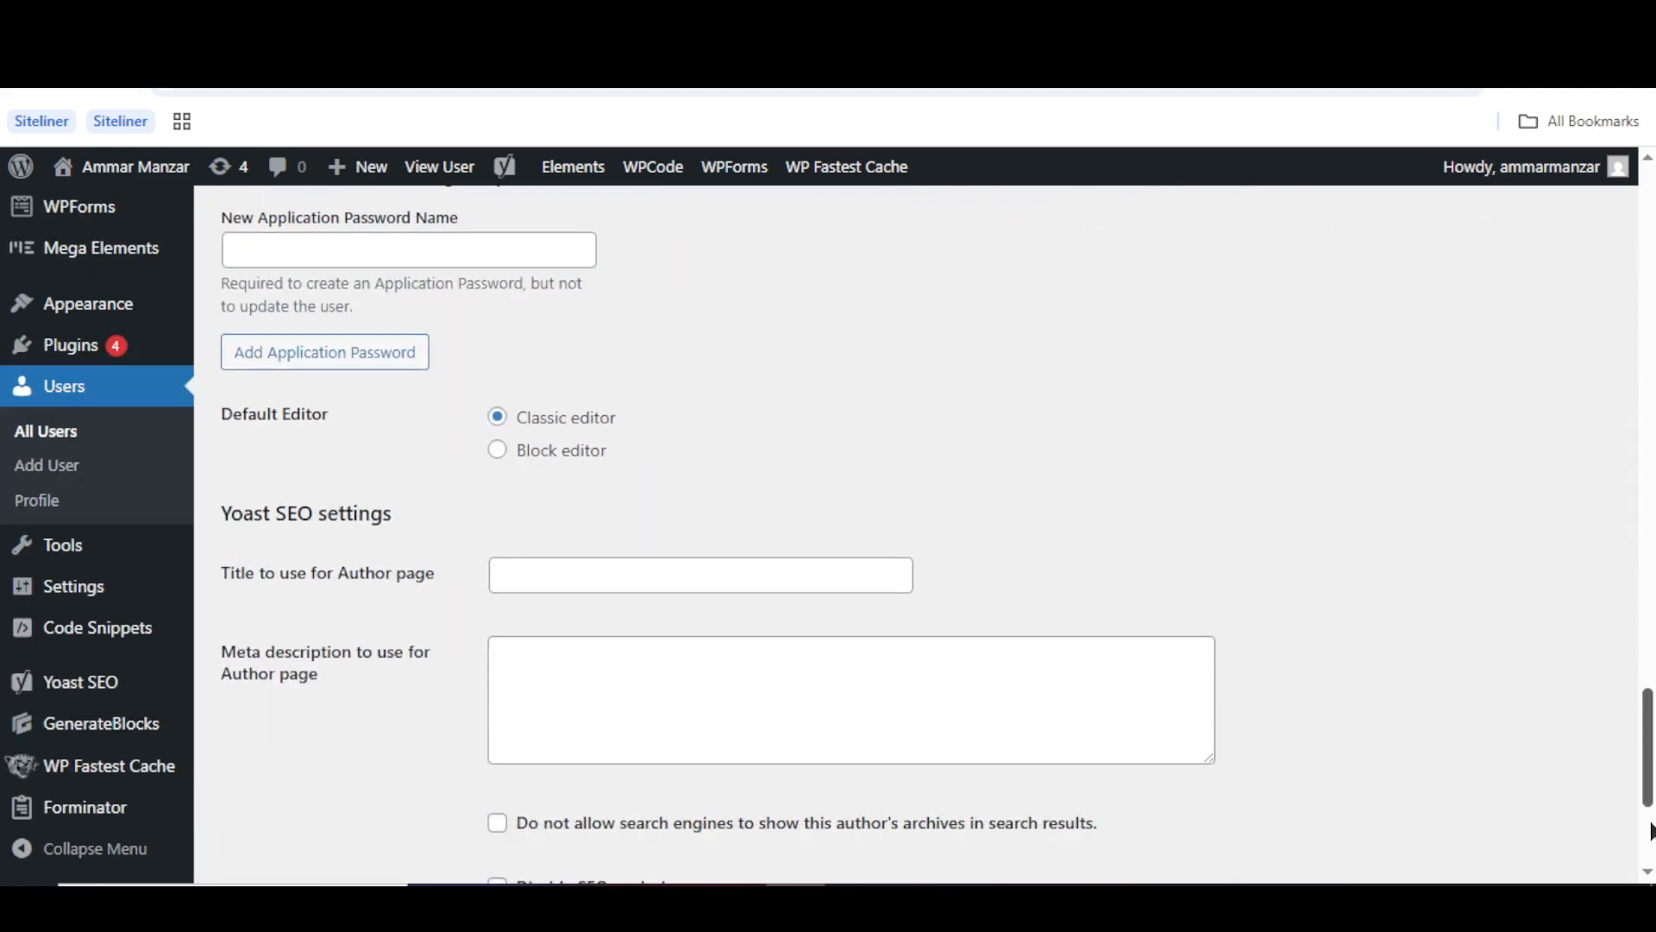
pyautogui.scroll(-4, 1650, 831)
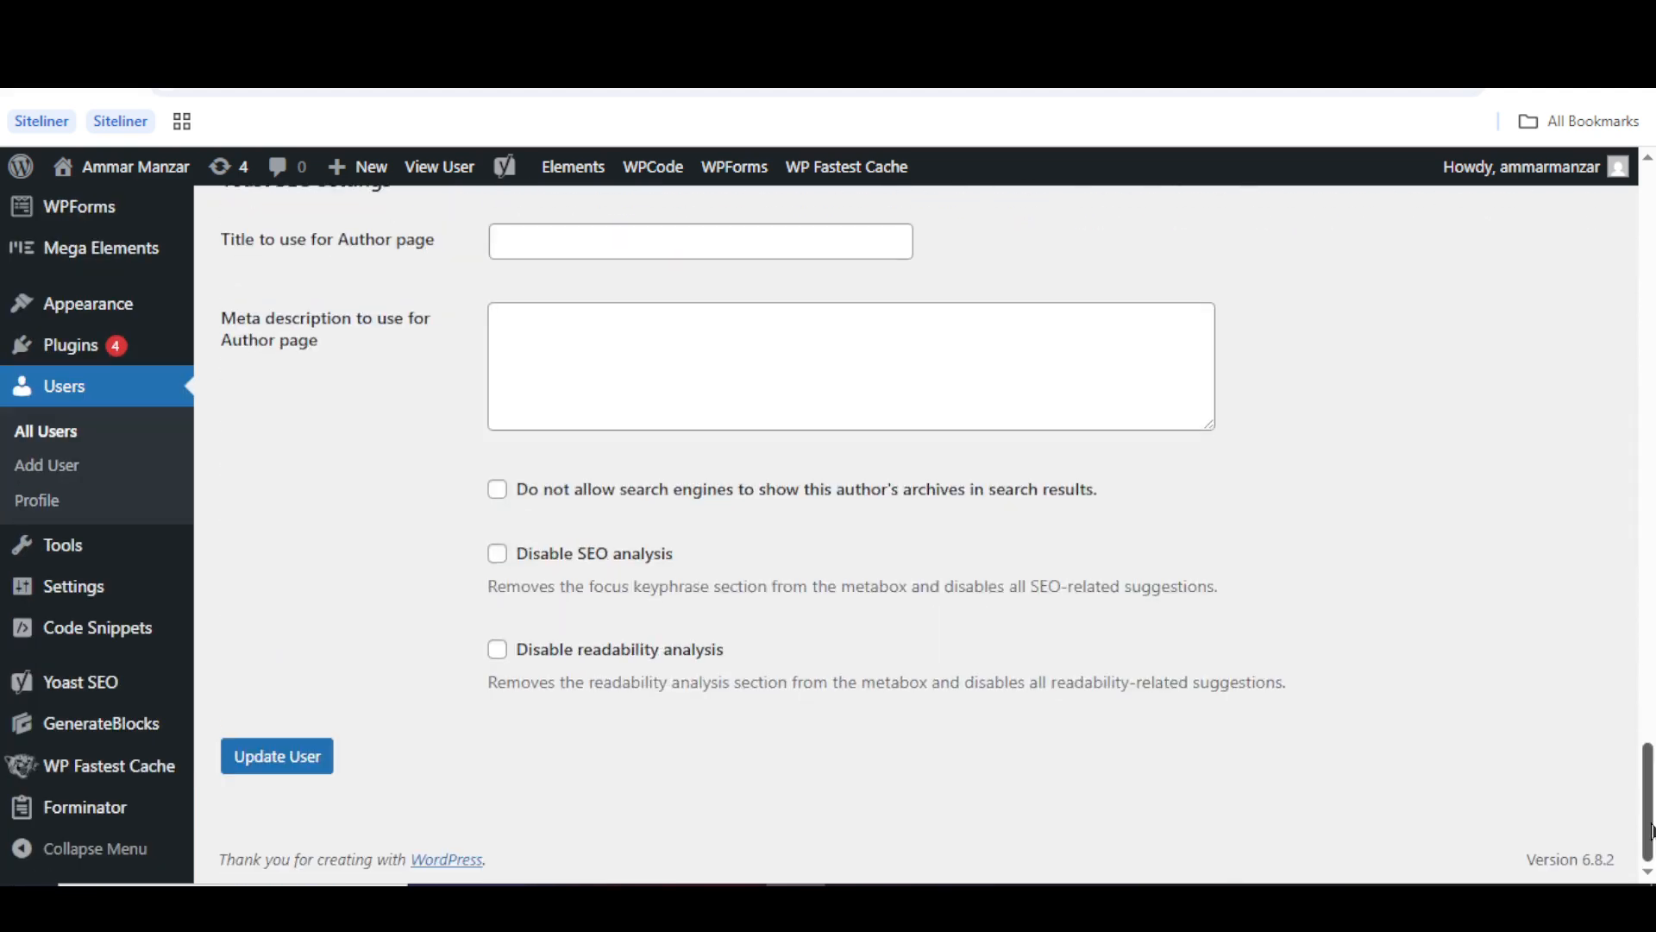
pyautogui.click(304, 756)
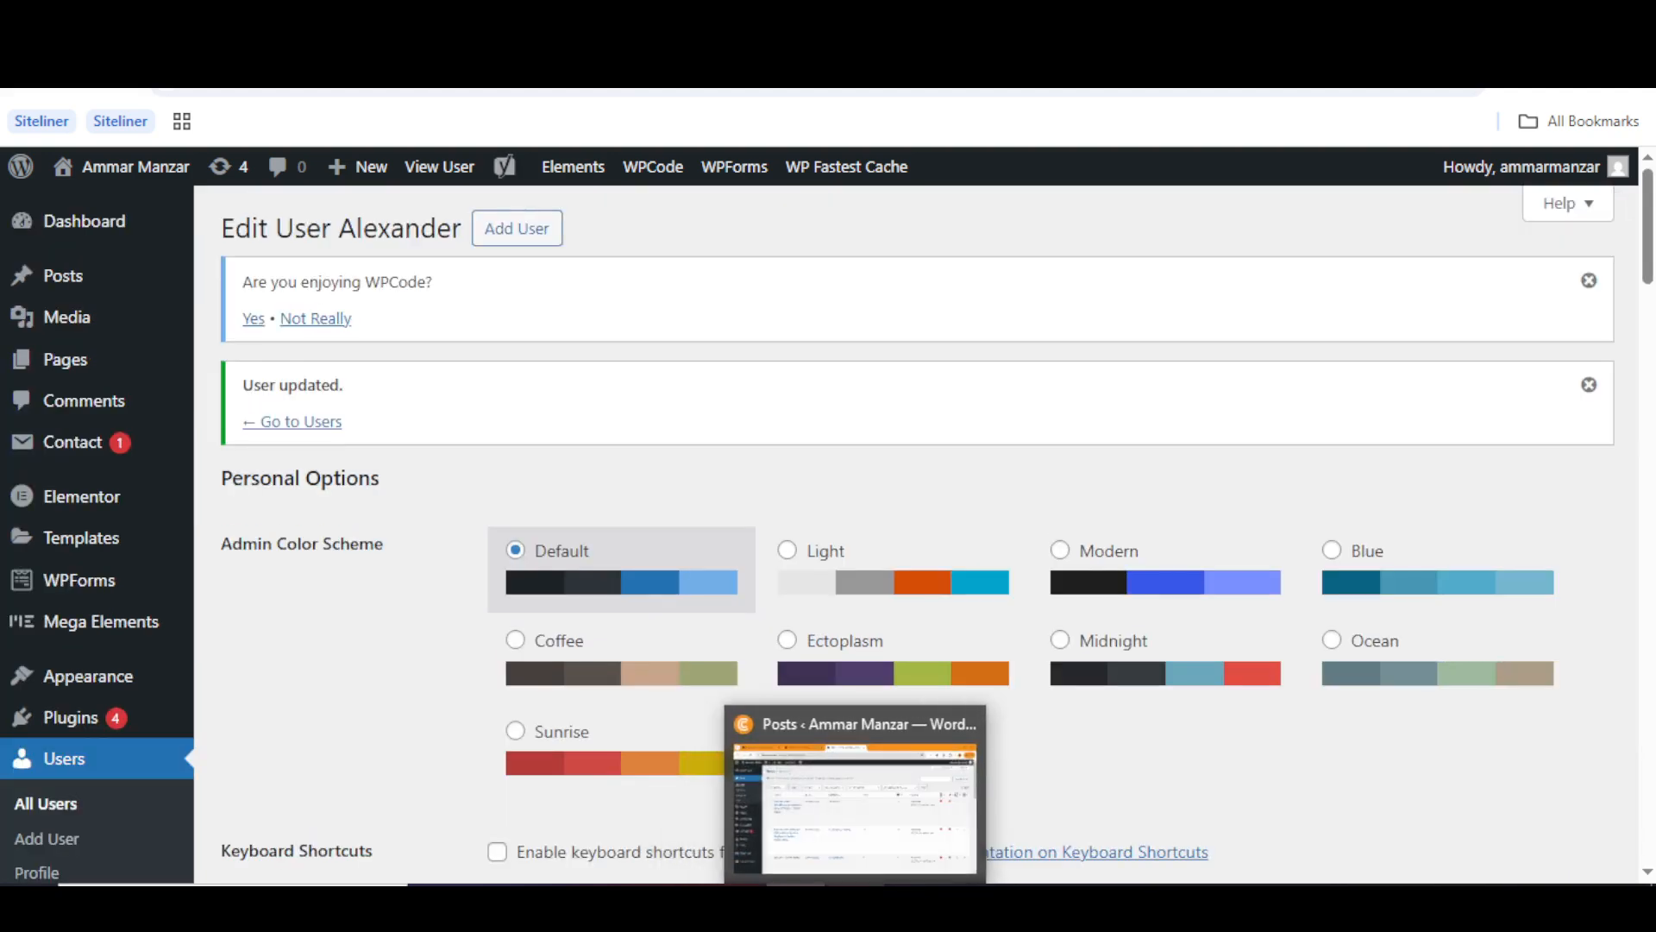
pyautogui.click(855, 898)
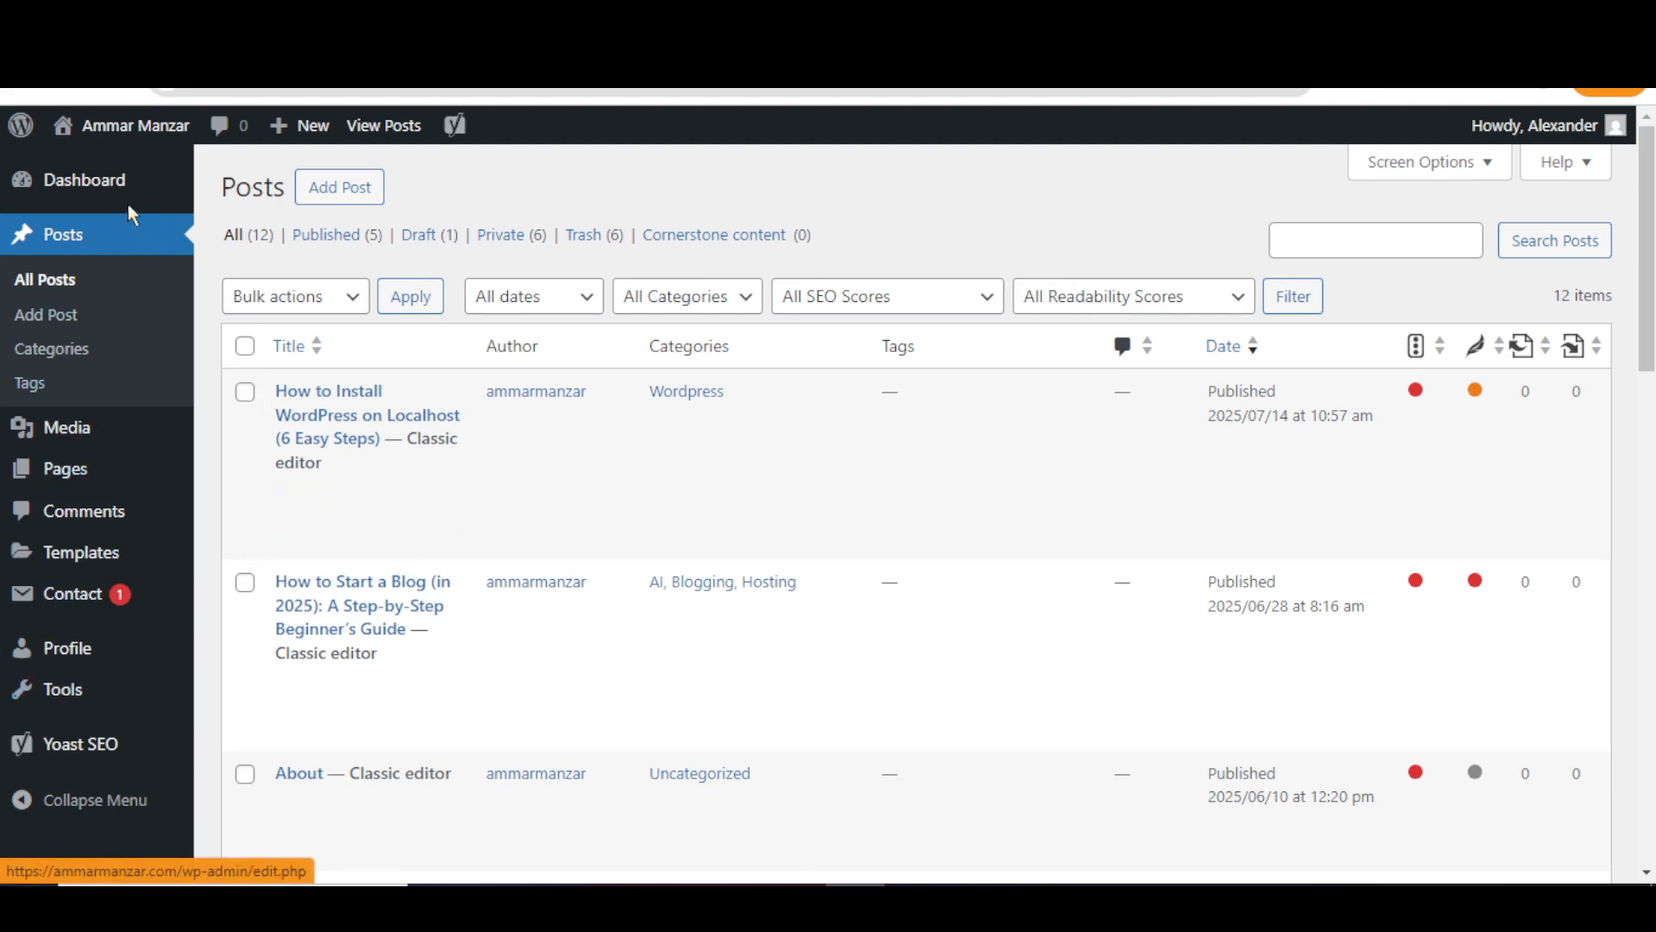
# - As Alexander, reload Posts and open Add Post in a new tab, clicking into the body
pyautogui.click(119, 89)
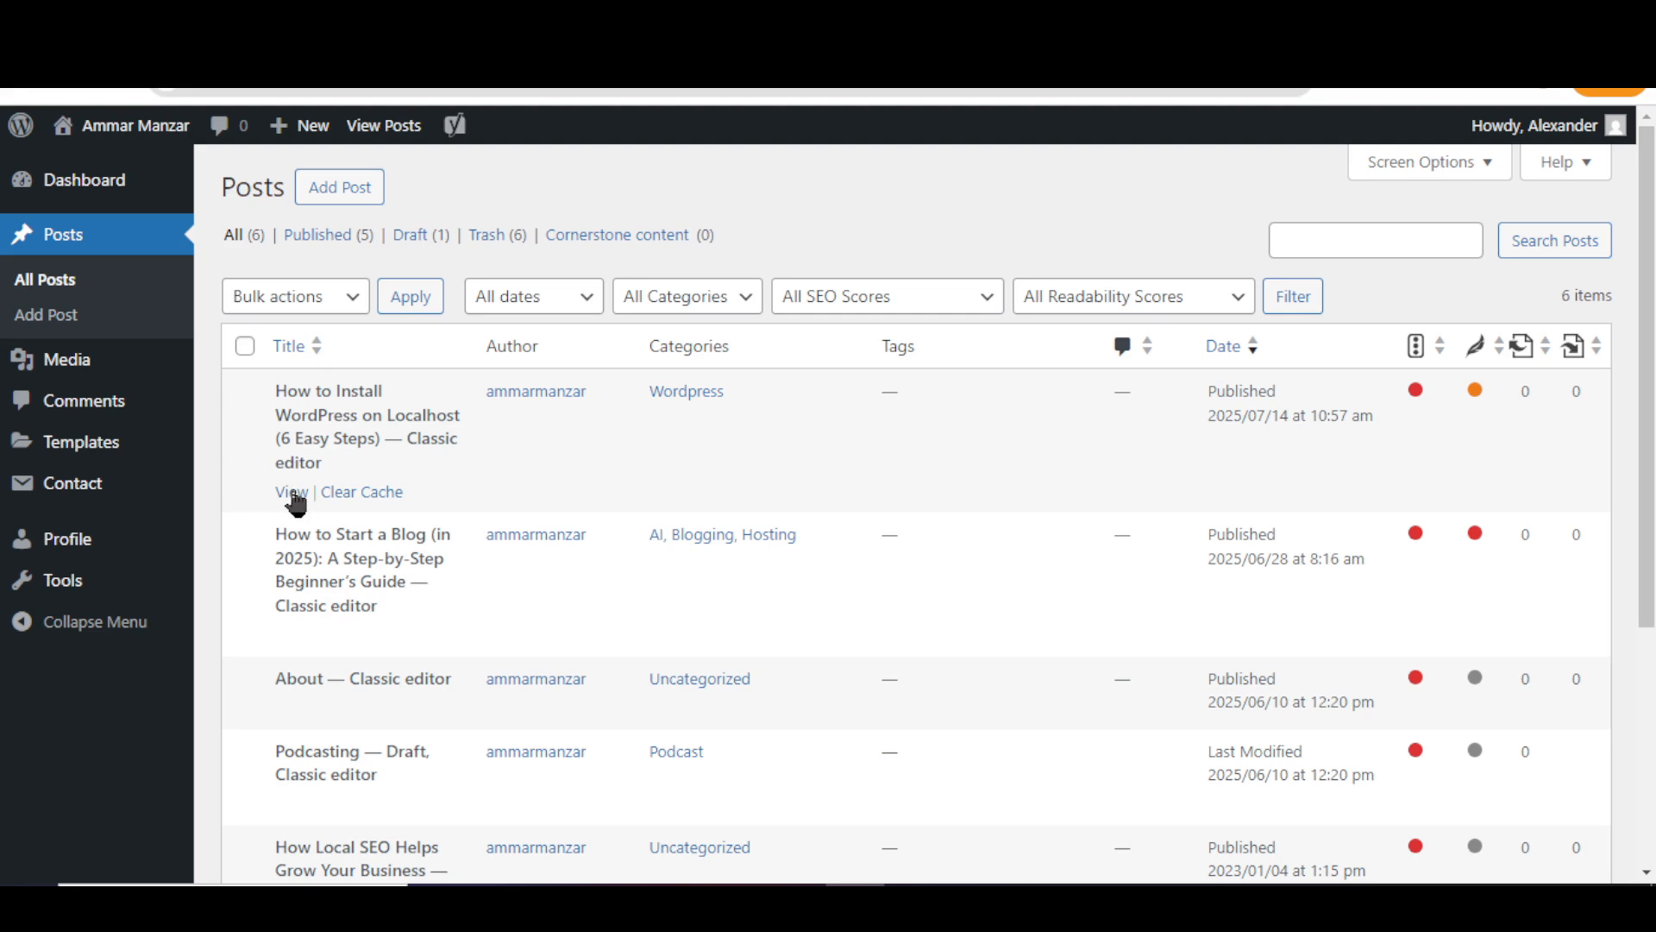
pyautogui.rightClick(344, 185)
pyautogui.click(359, 210)
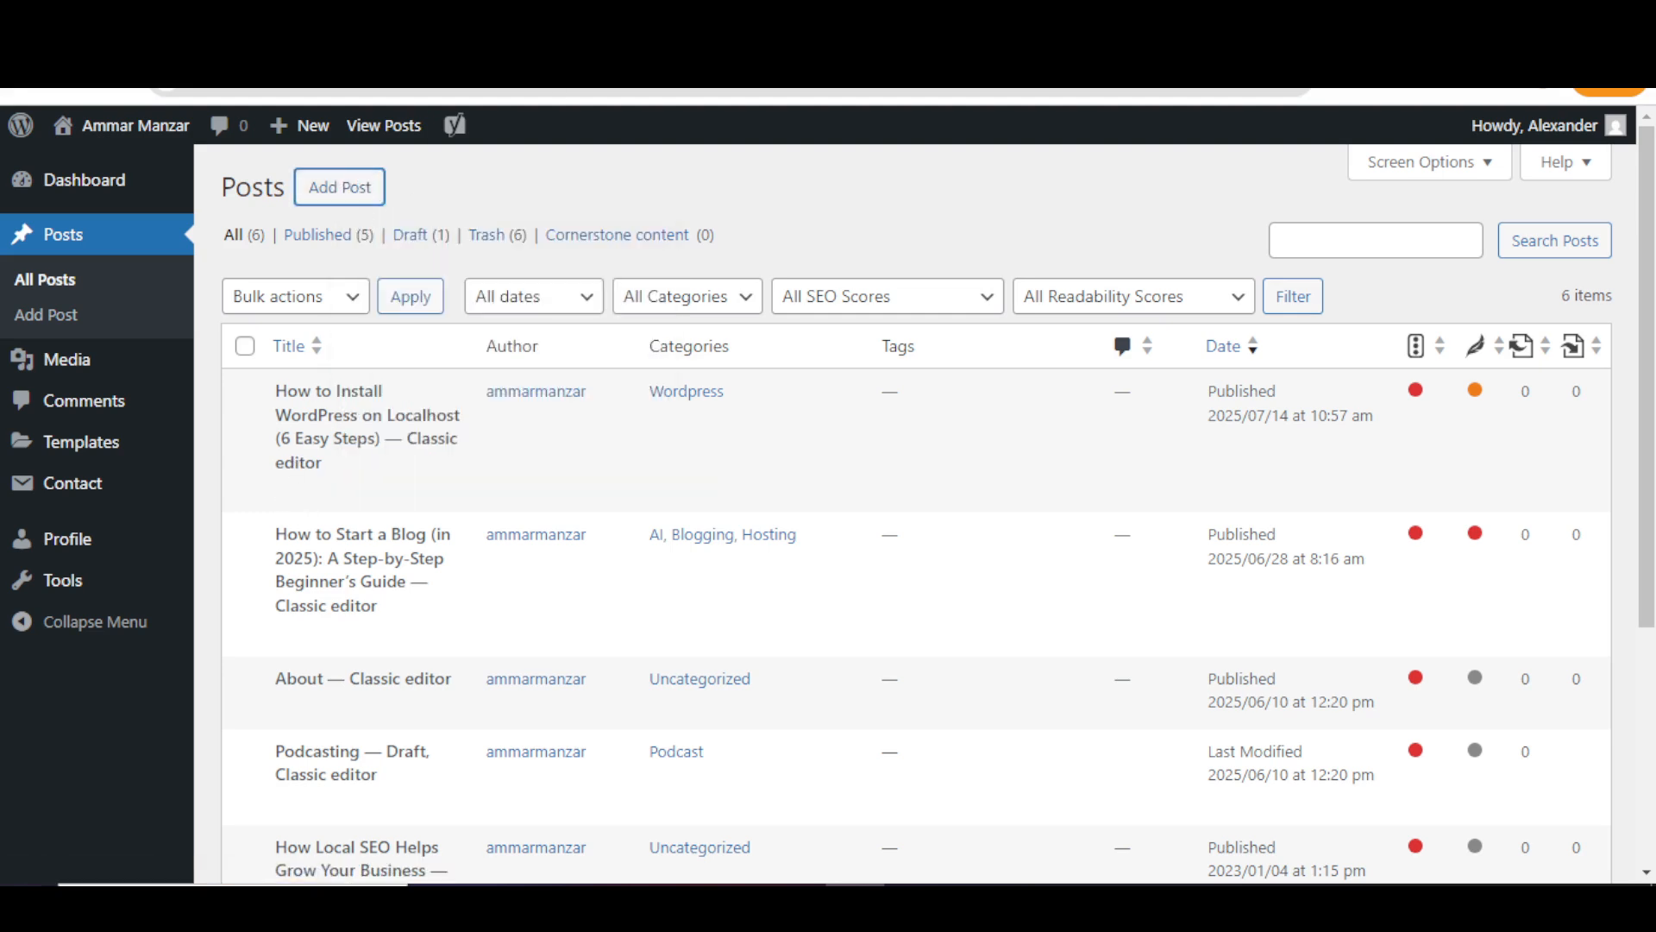
pyautogui.click(691, 24)
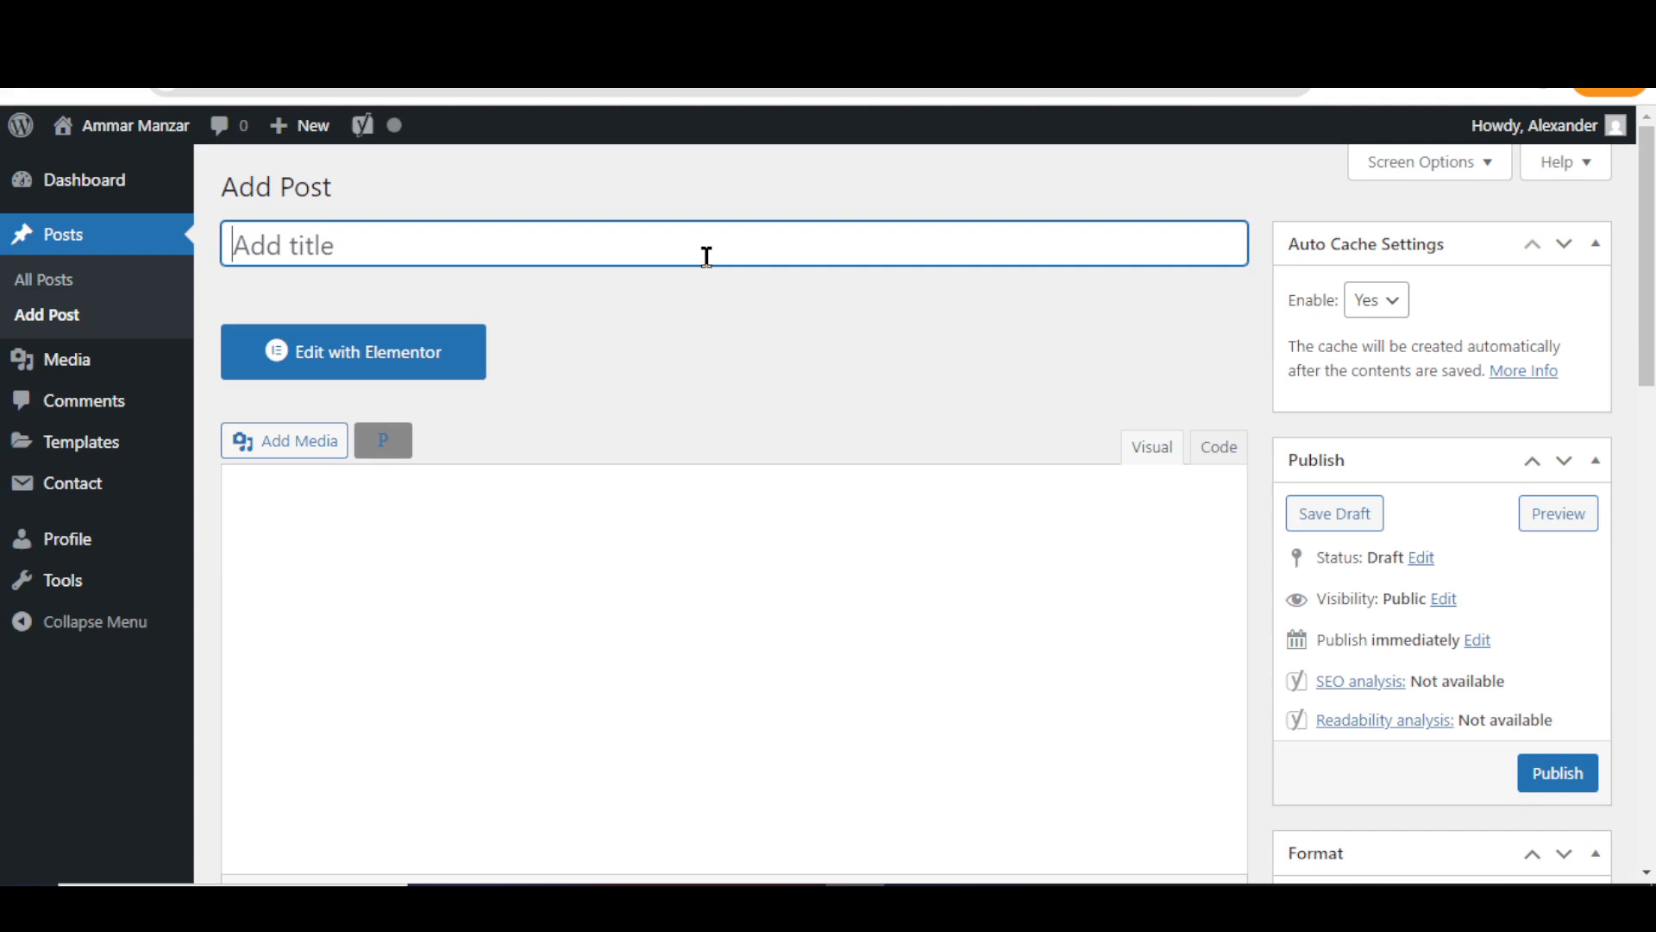
pyautogui.click(724, 639)
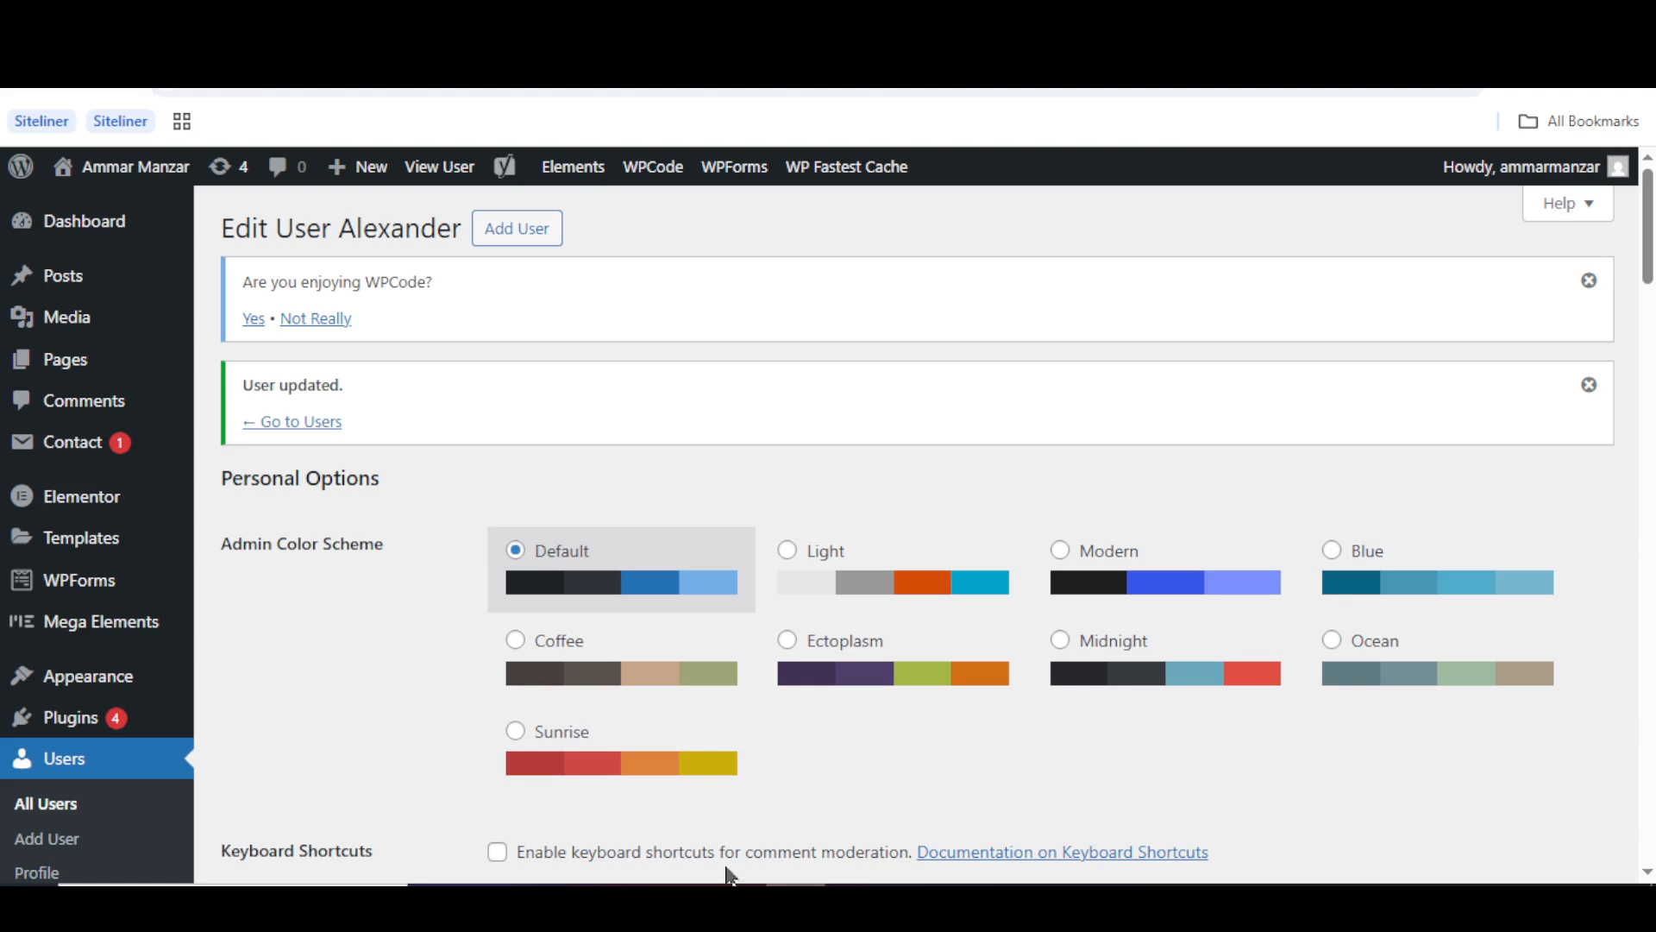
# - Change the test user's role from Author to Contributor, save it, then view his All Posts list
pyautogui.scroll(-6, 395, 665)
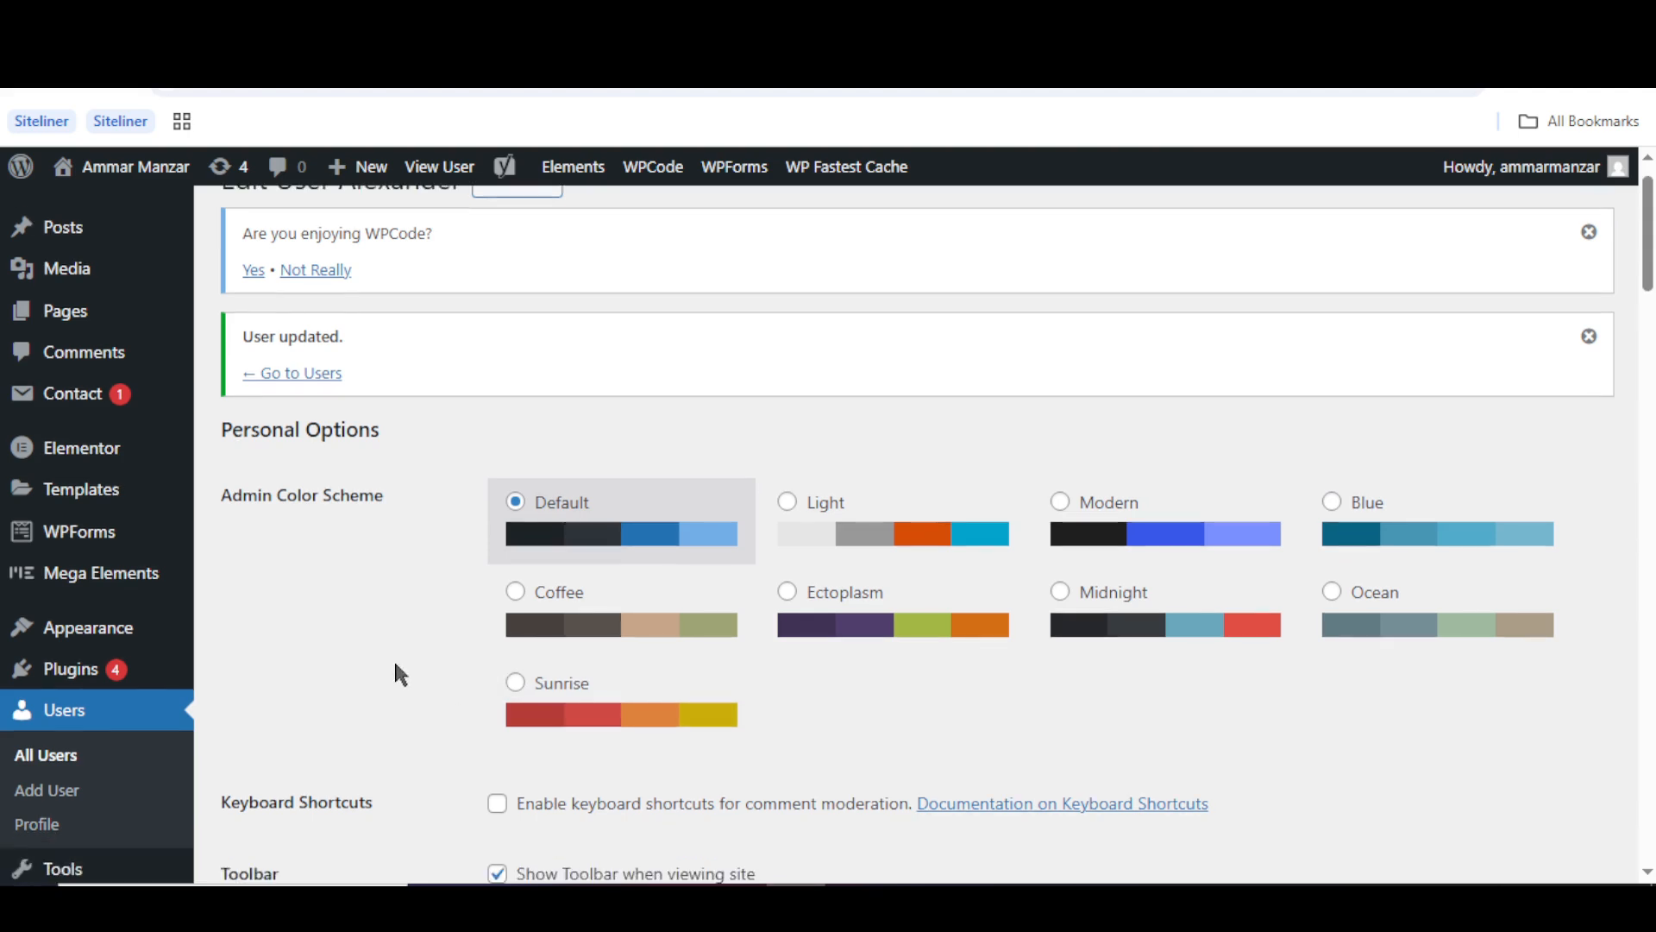
pyautogui.scroll(-4, 396, 664)
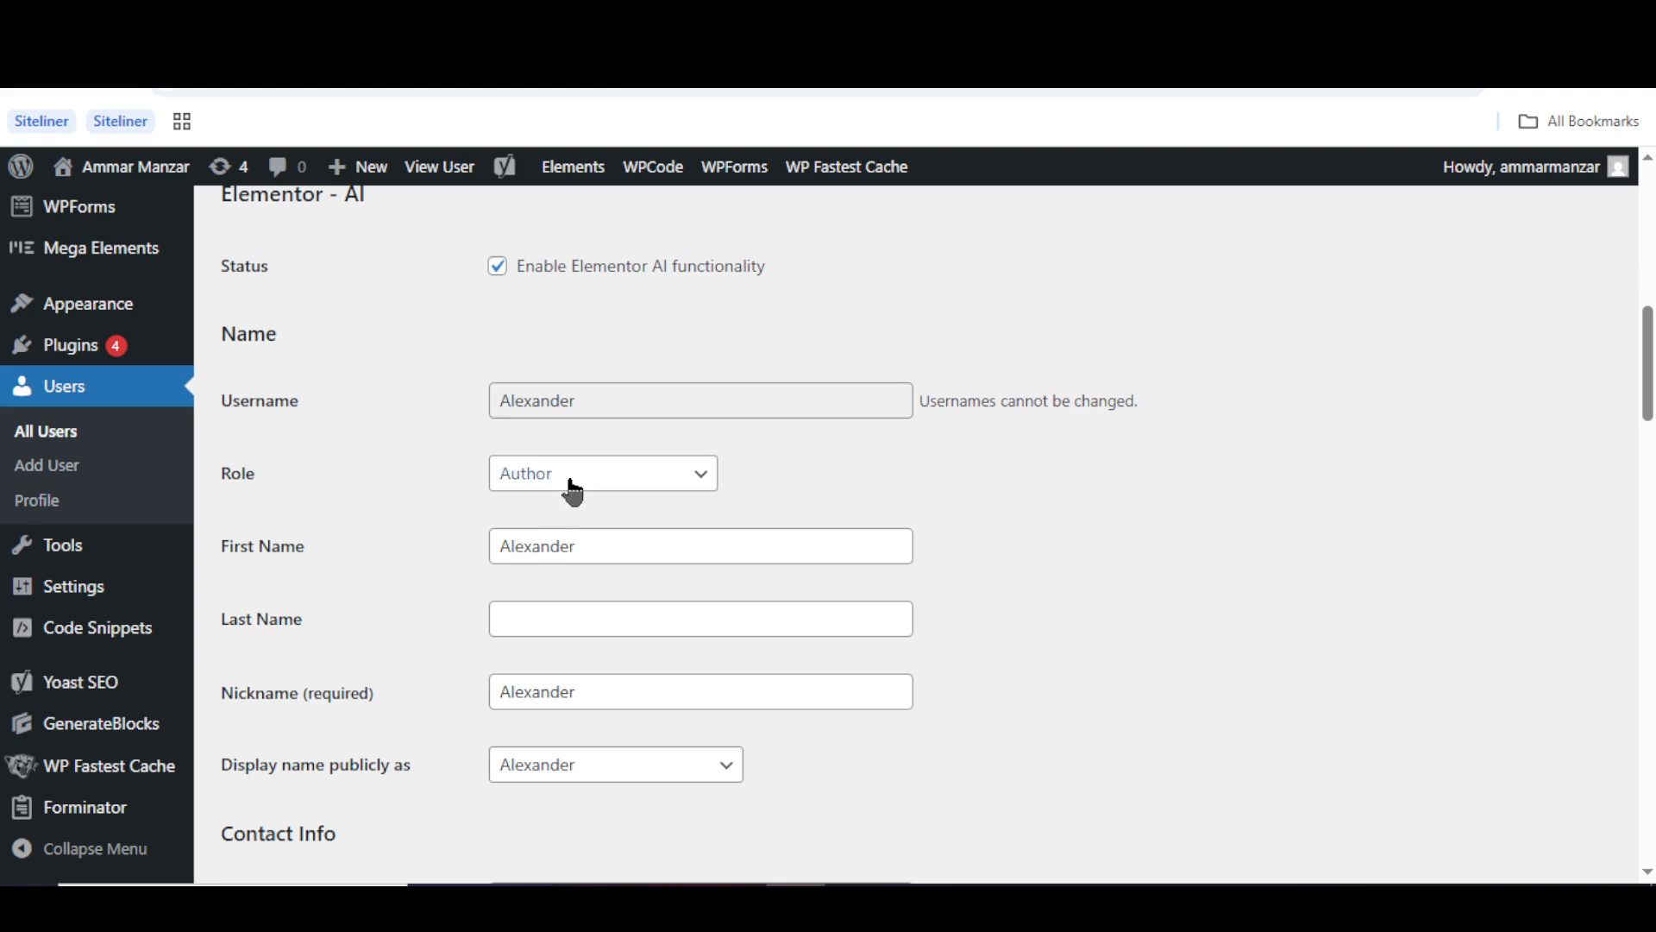
pyautogui.click(566, 485)
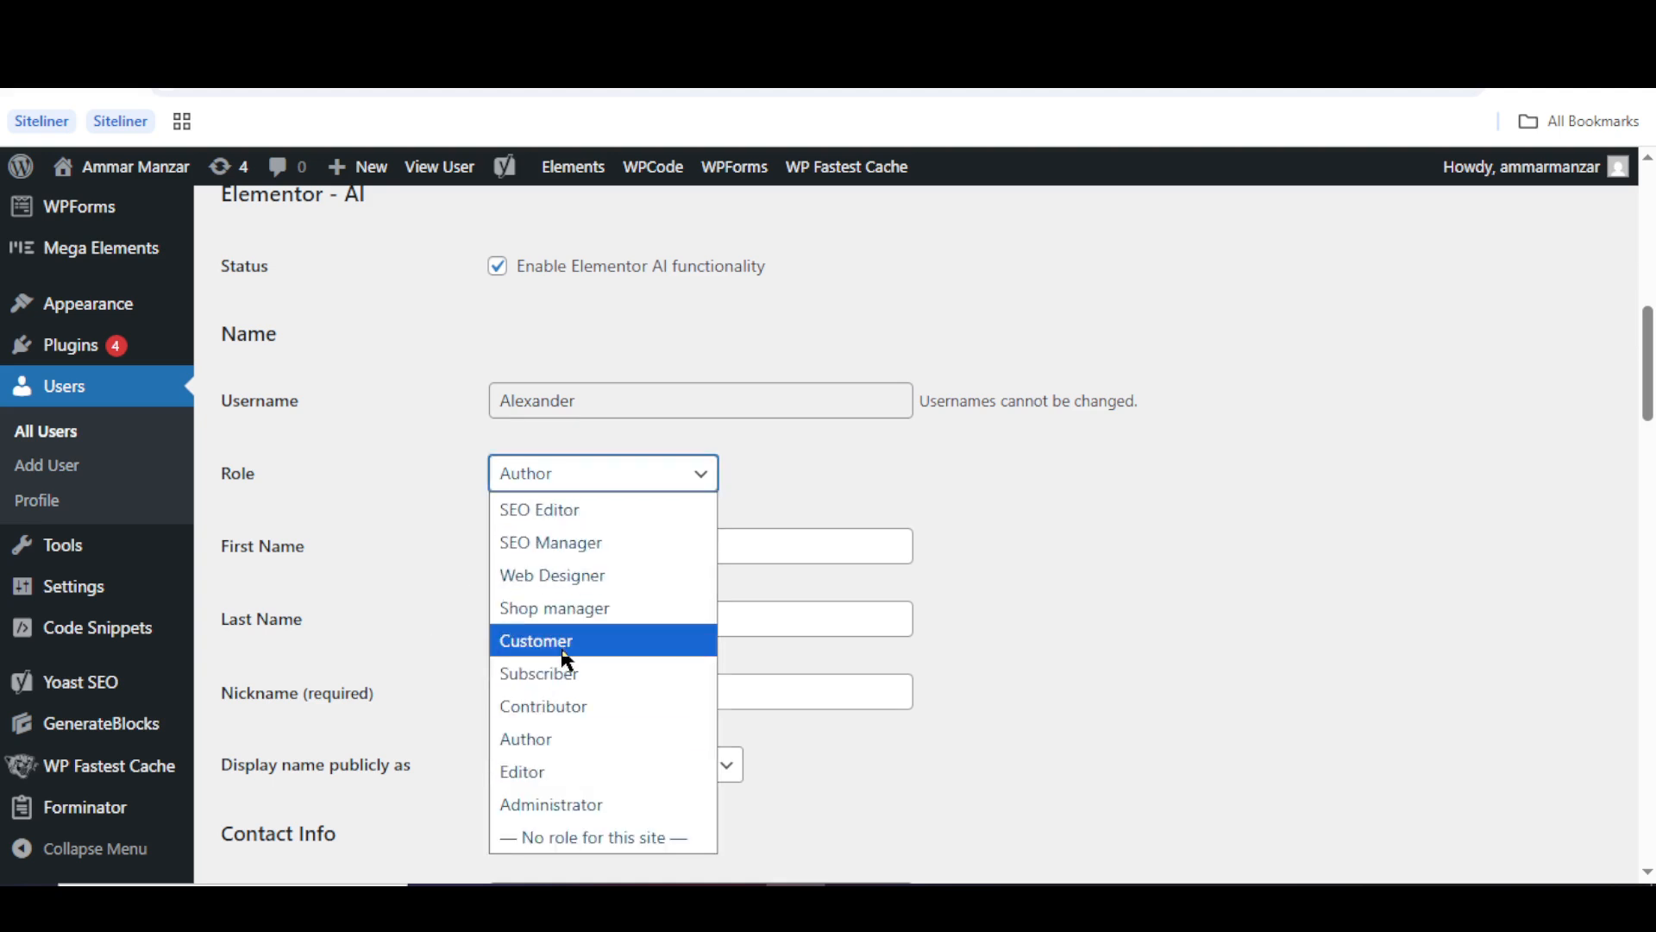
pyautogui.click(562, 692)
pyautogui.click(456, 590)
pyautogui.scroll(-20, 458, 593)
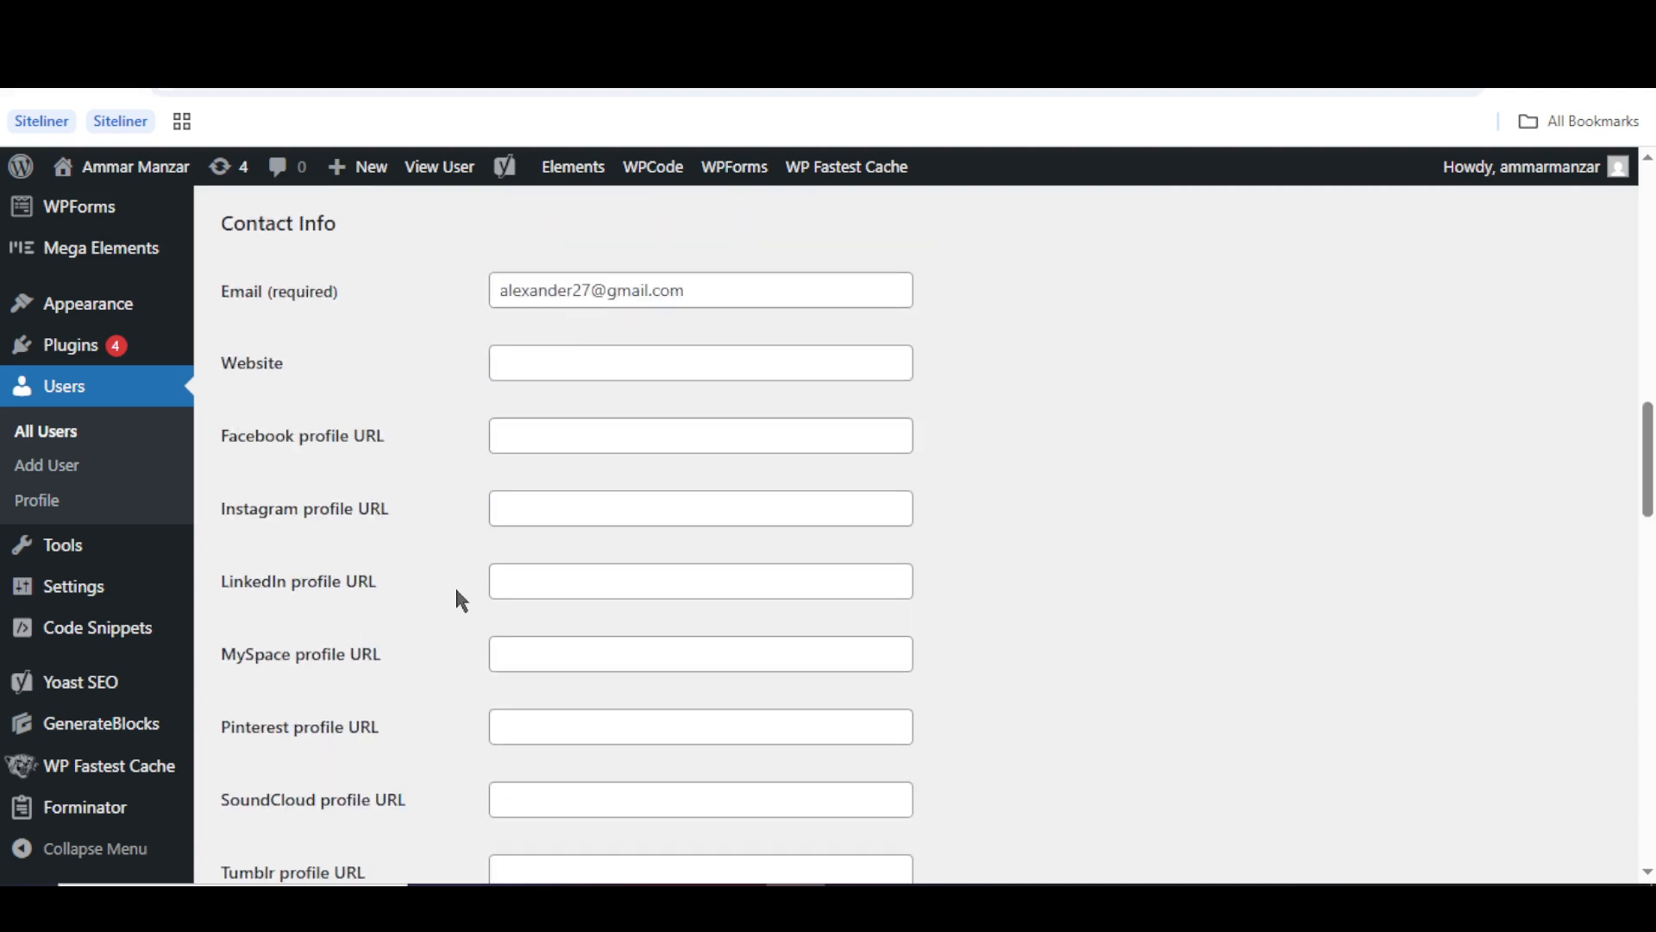
pyautogui.scroll(-3, 457, 598)
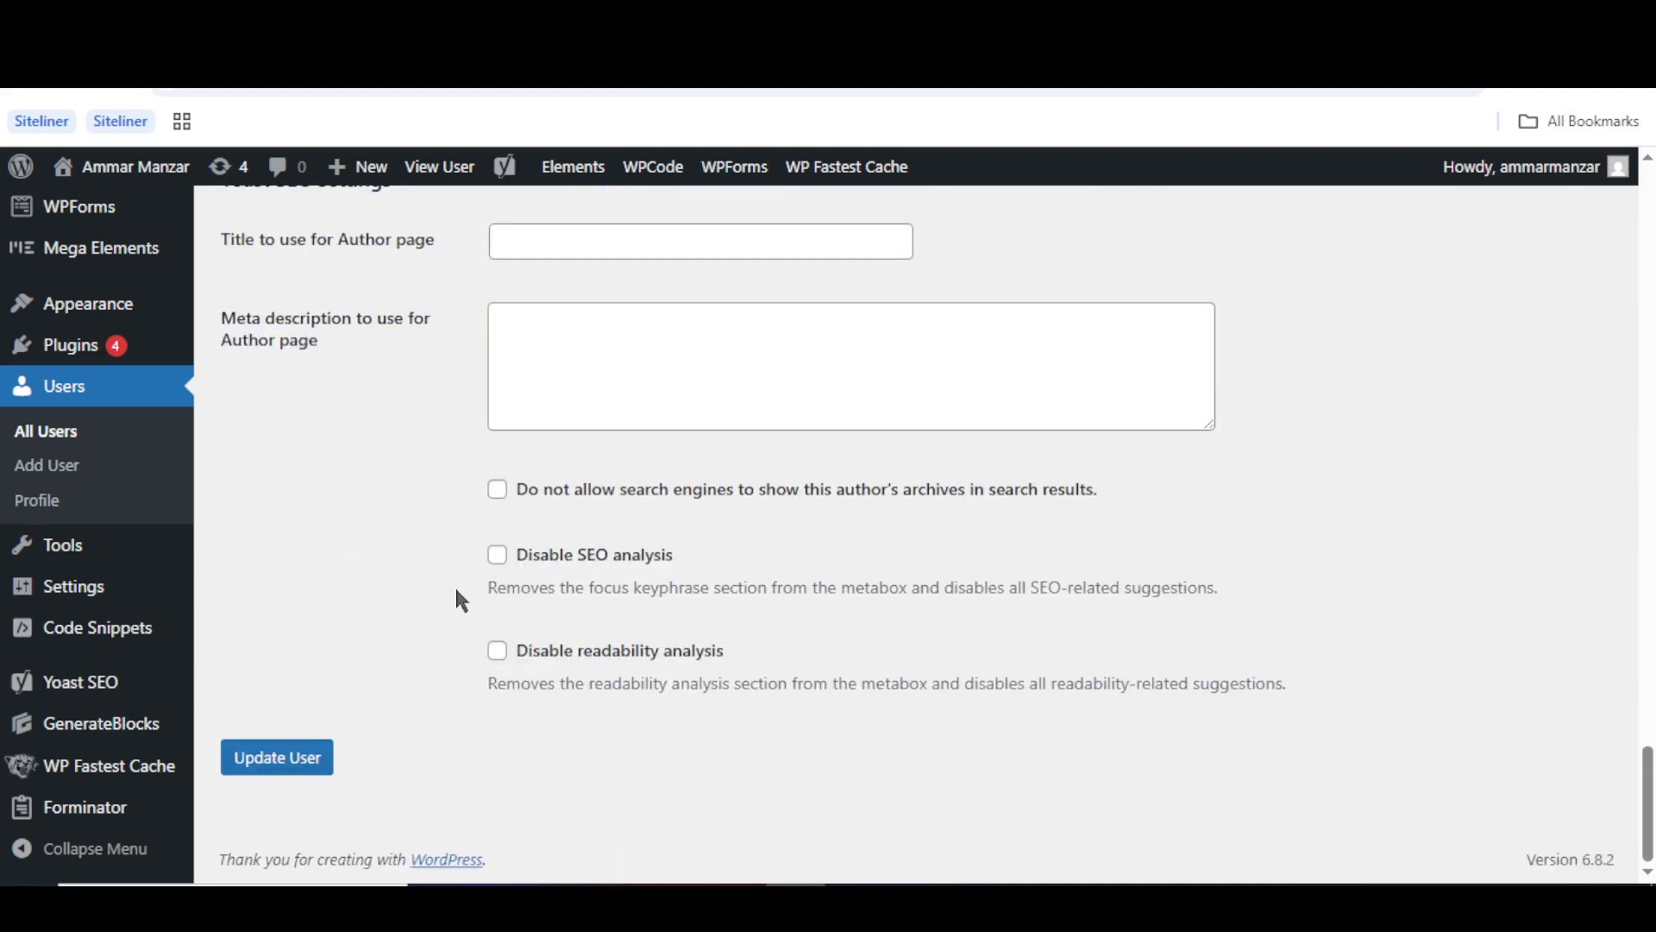
pyautogui.click(267, 763)
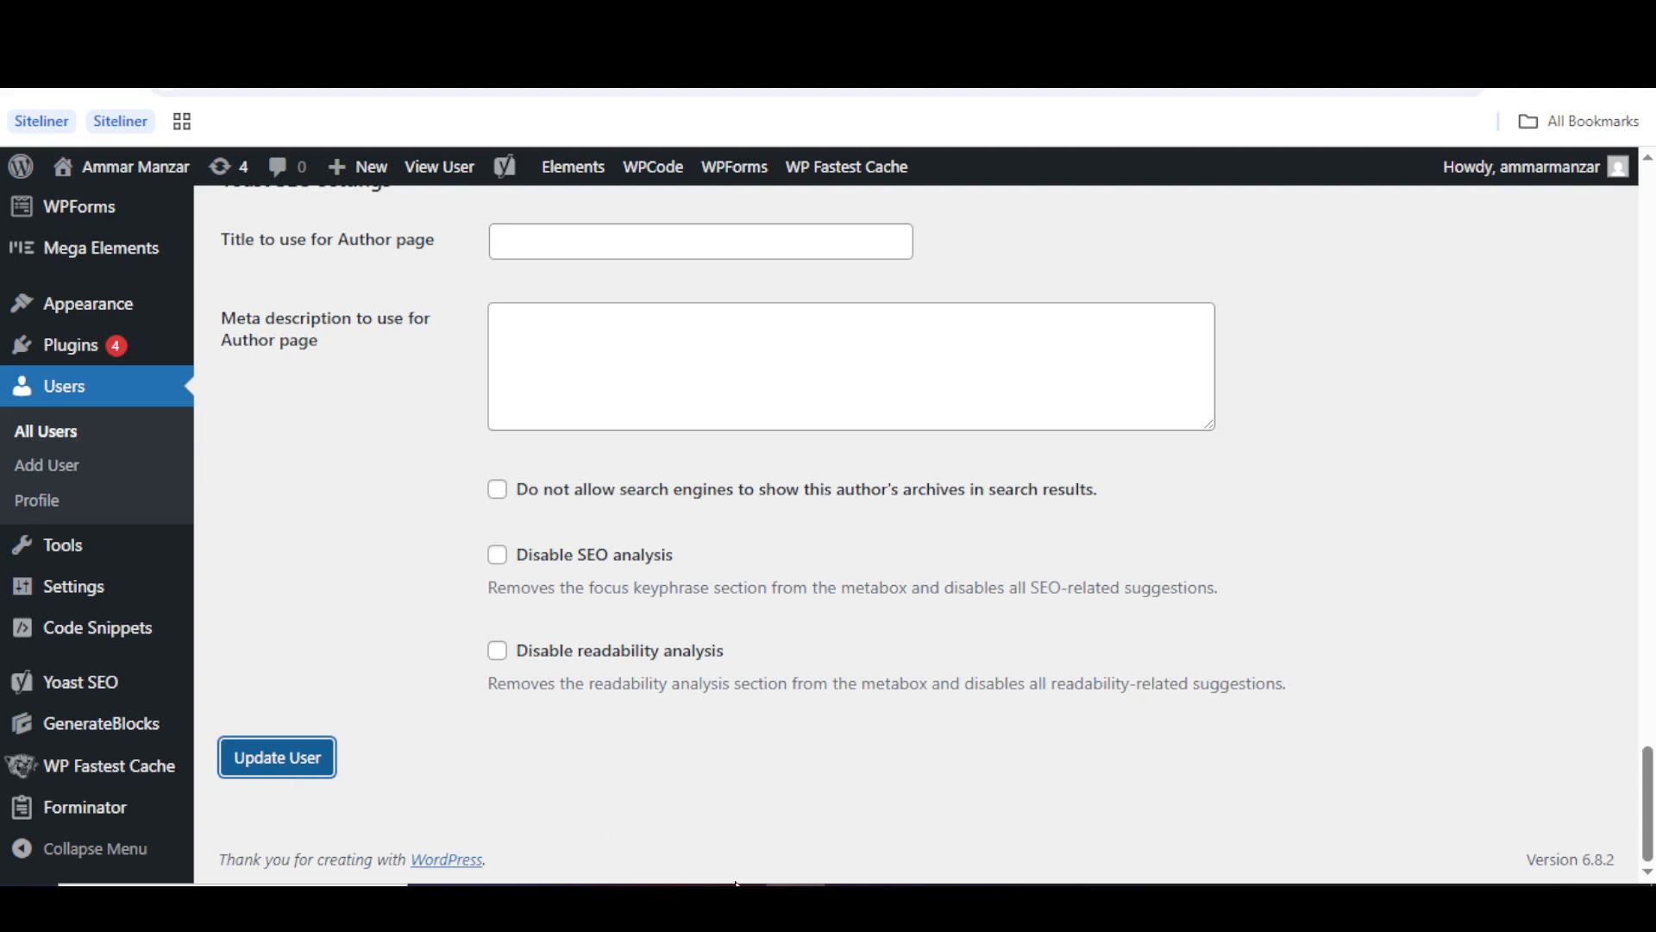
pyautogui.click(852, 899)
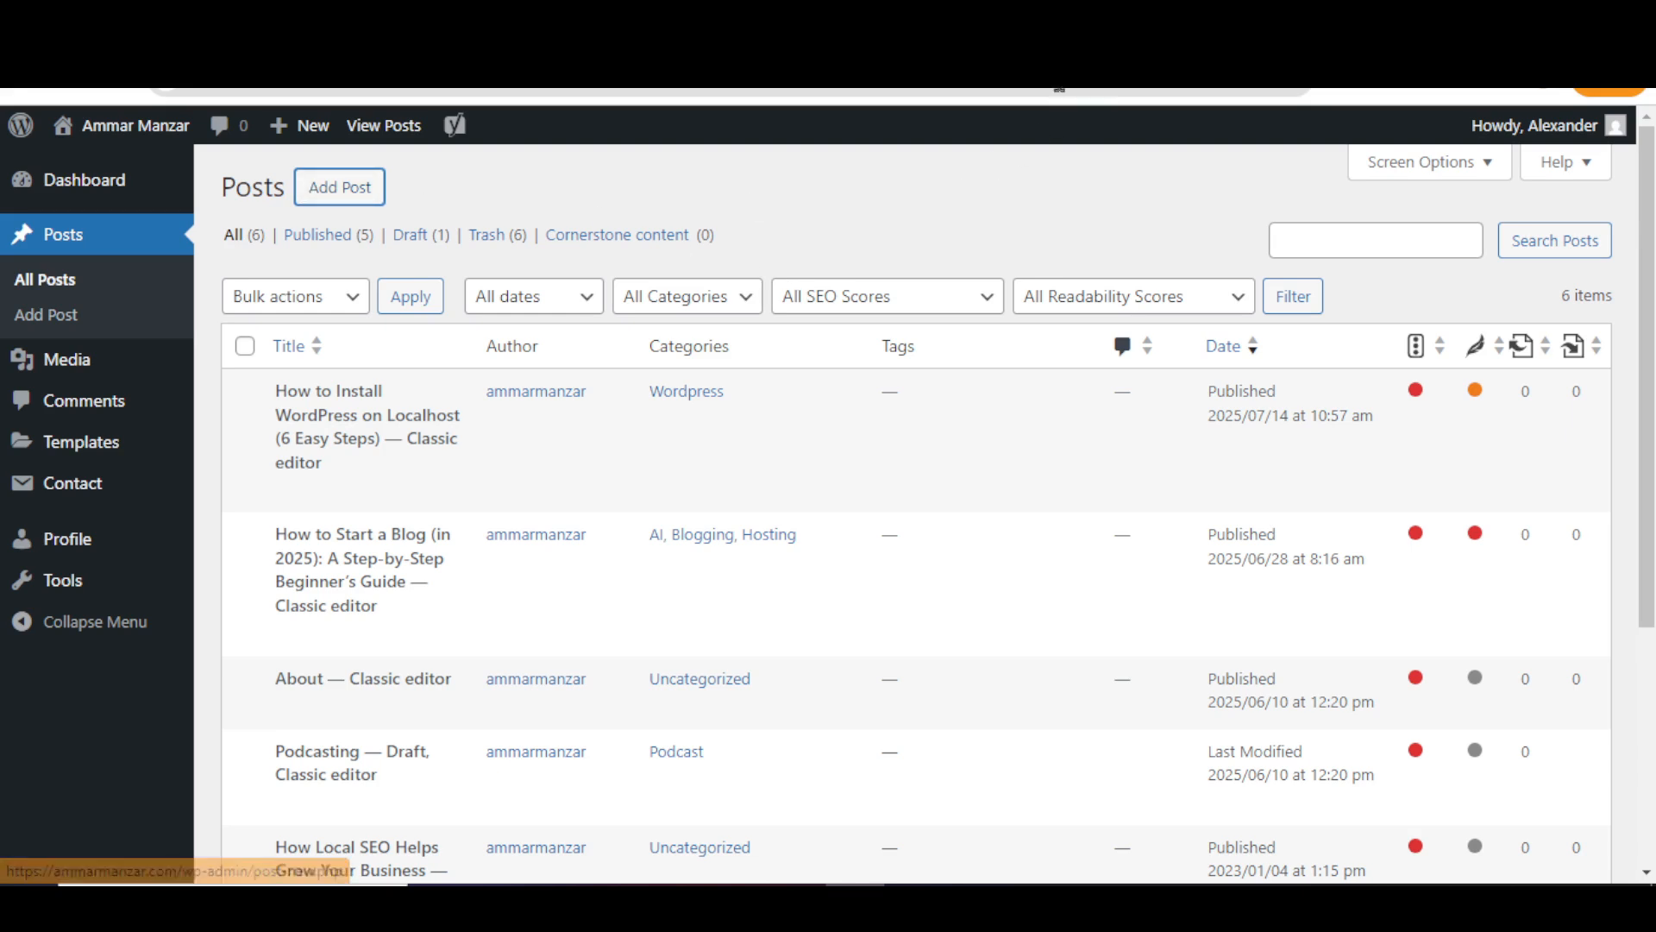
# - Open the new-post editor in a new tab from the test user's Posts list
pyautogui.click(339, 187)
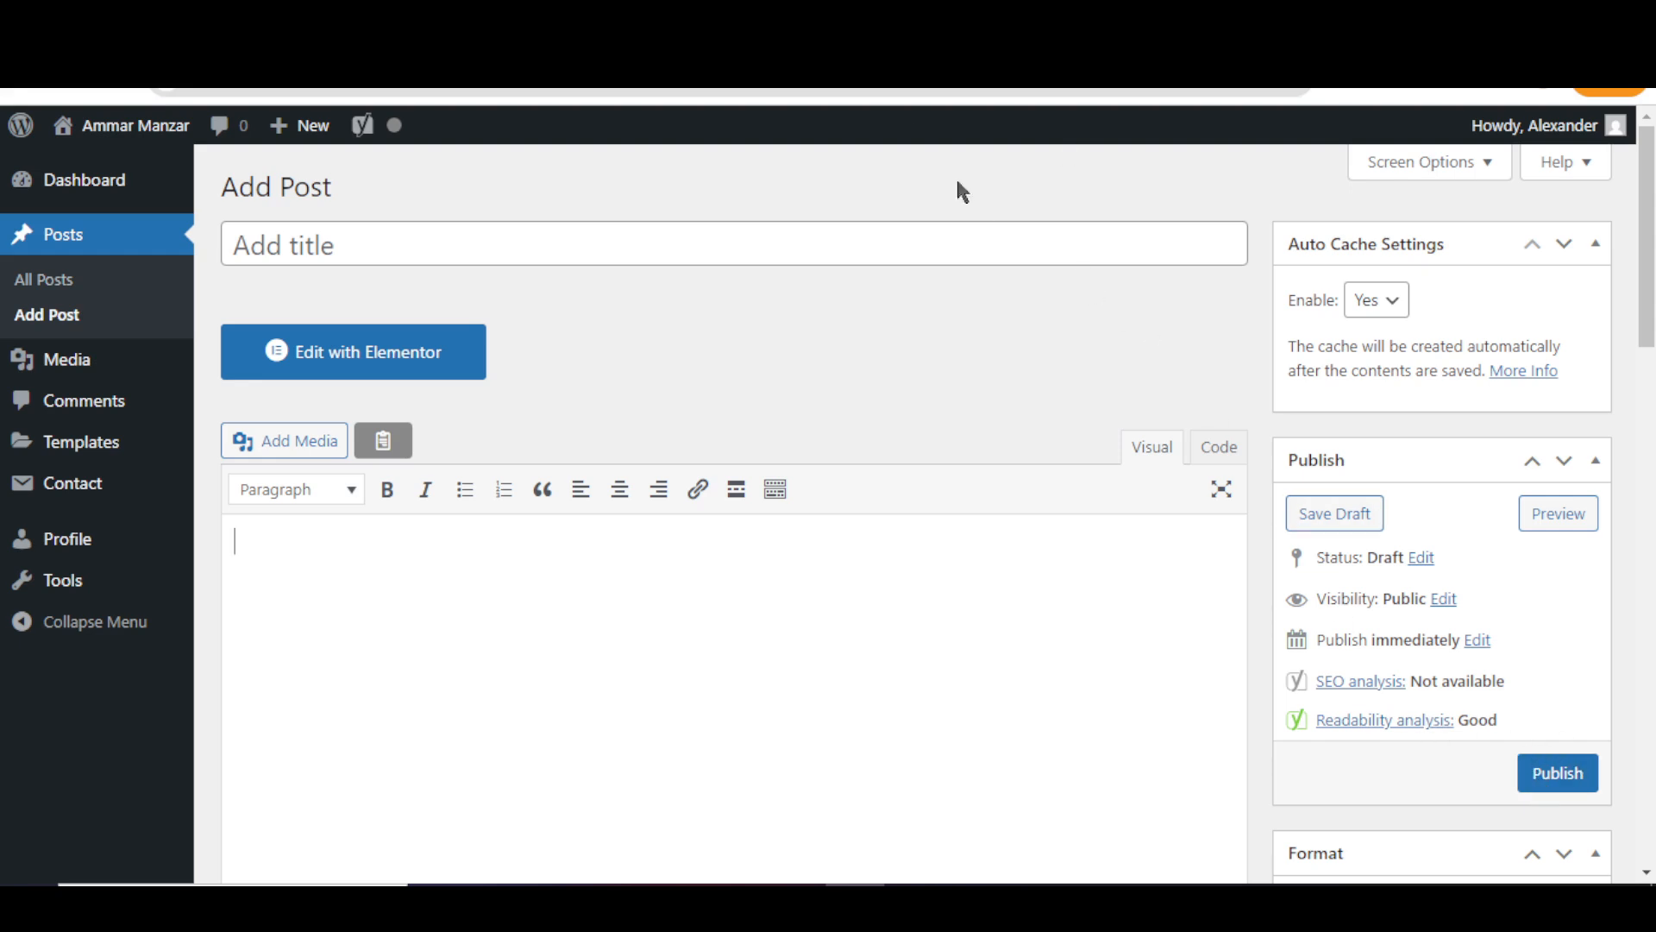
pyautogui.click(26, 74)
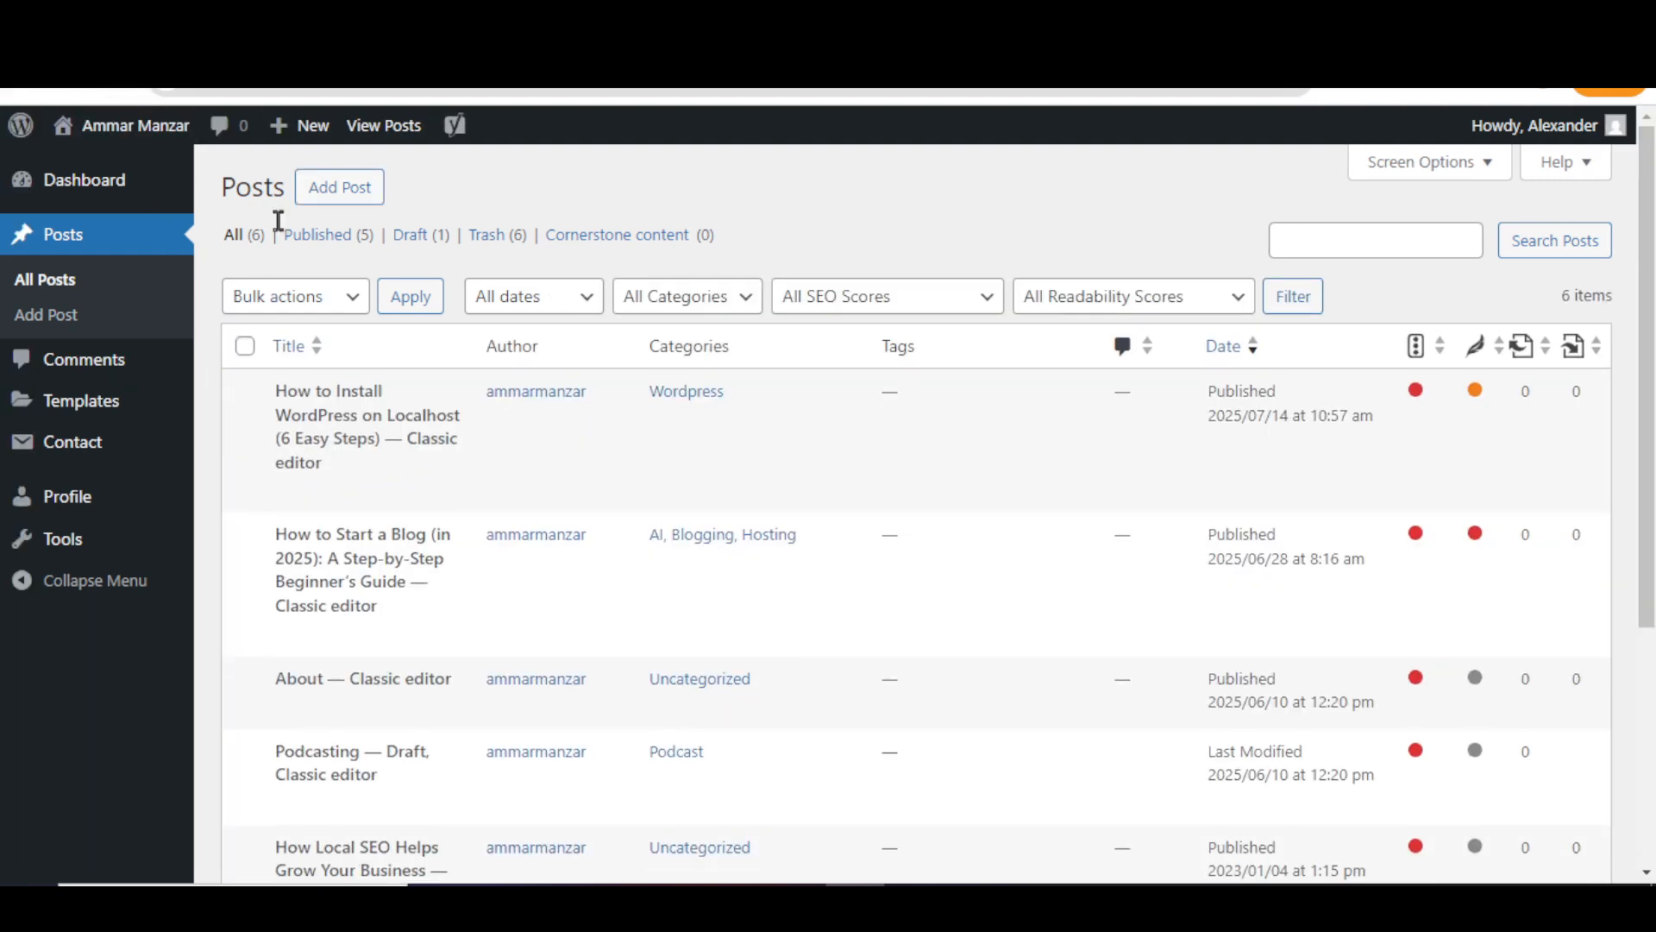
pyautogui.rightClick(331, 195)
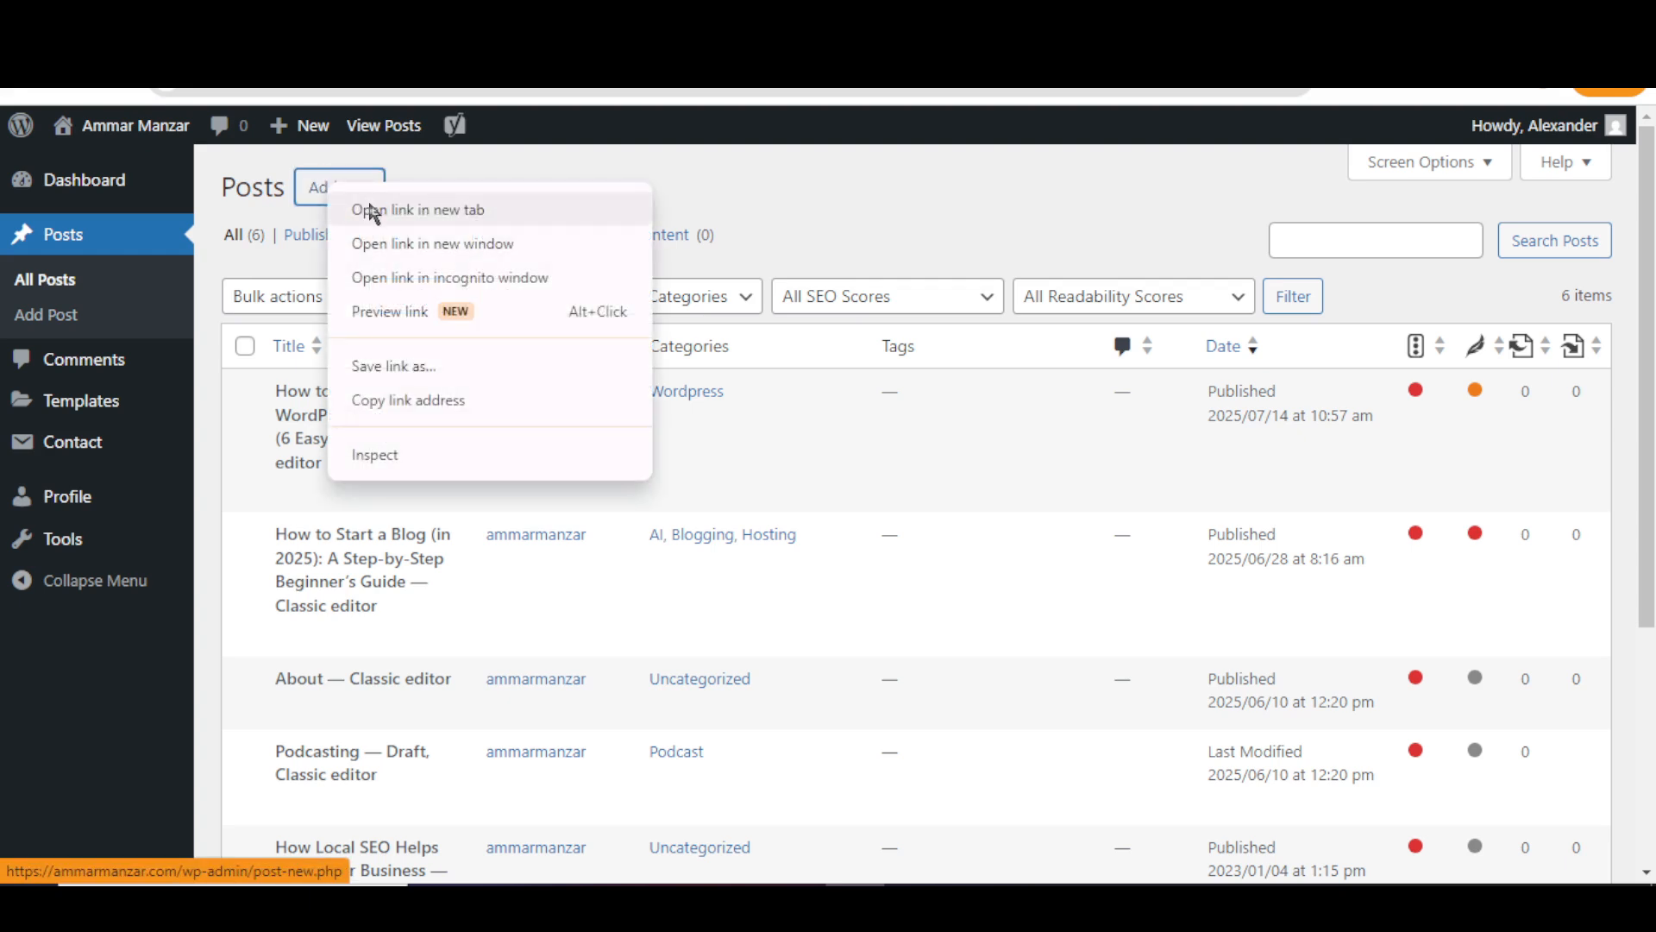
pyautogui.click(360, 210)
pyautogui.hotkey('ctrl', 'Tab')
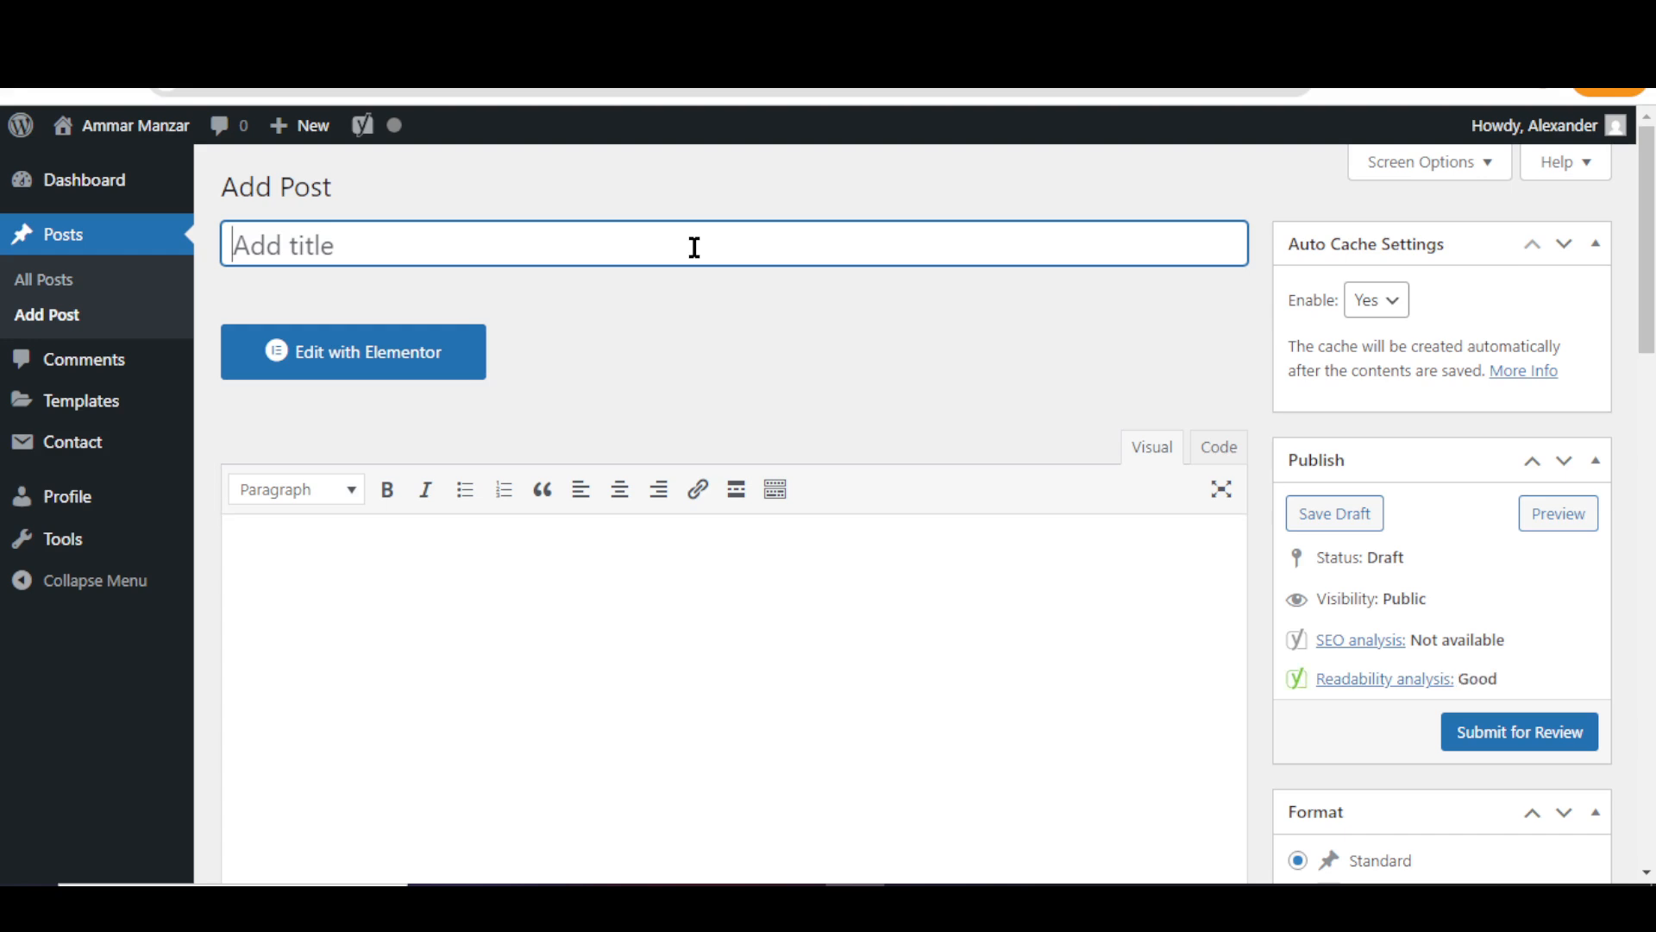
# - Title the post 'Demo Post', paste the demo paragraph, and submit it for review
pyautogui.write('Demo ')
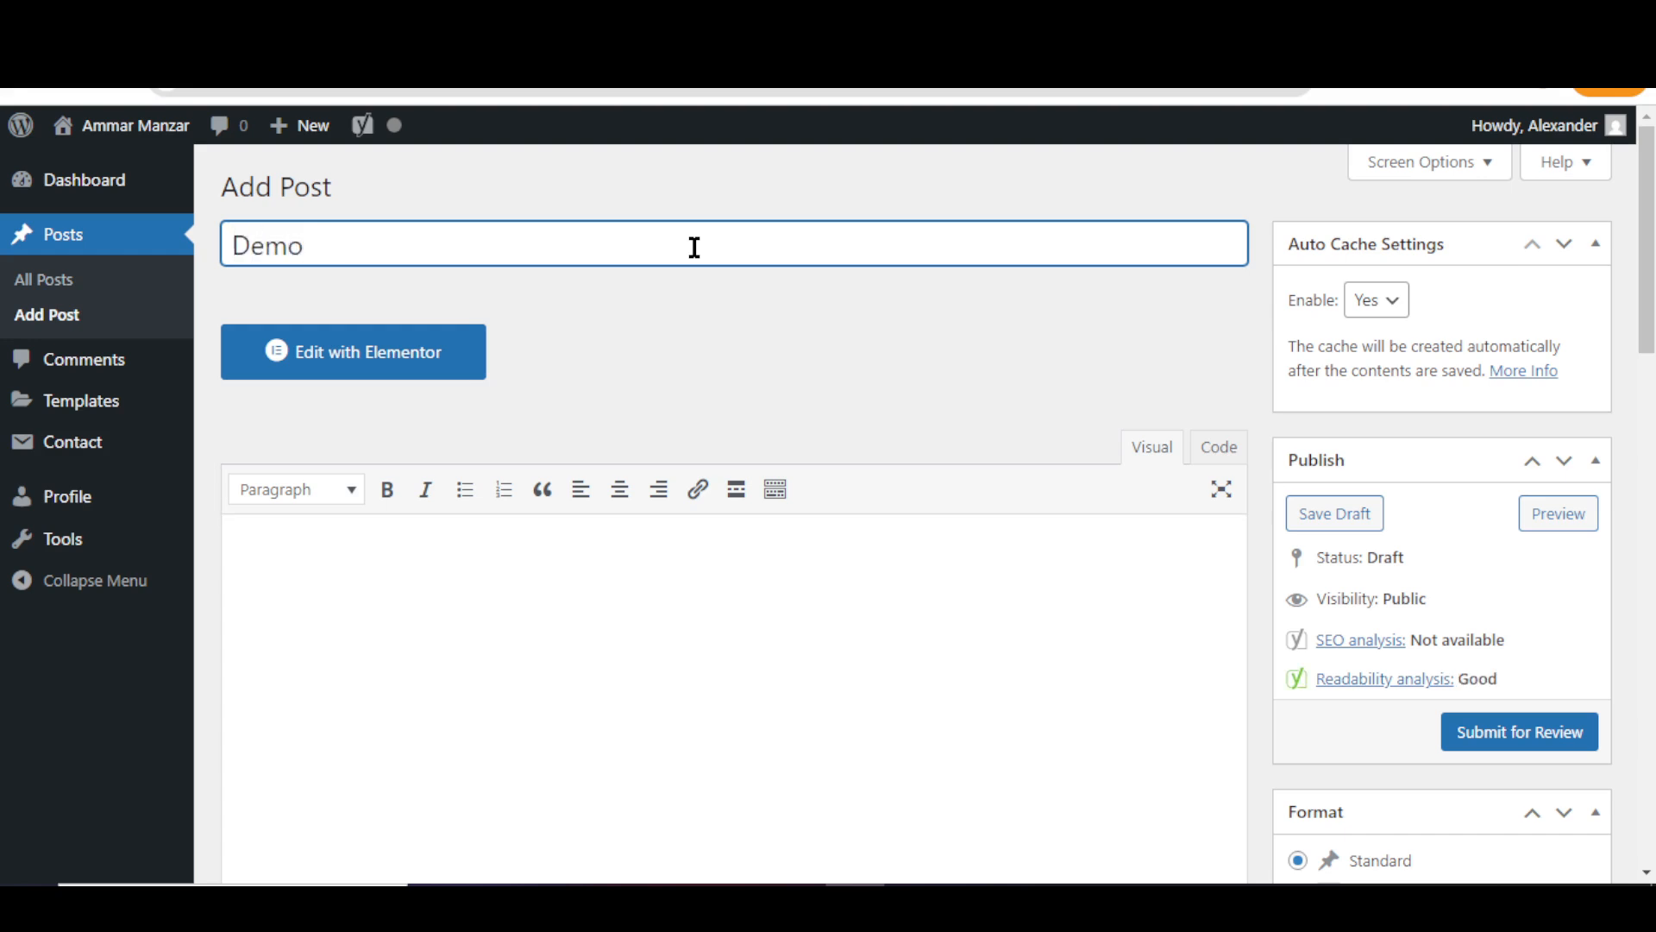
pyautogui.write('Post')
pyautogui.click(661, 558)
pyautogui.write("Demo content in WordPress refers to pre-designed sample content, layouts, and settings that showcase a theme's features and design. It helps users visualize how a theme will look and function with actual data before committing to it. This often includes sample pages, posts, images, and even plugin configurations.")
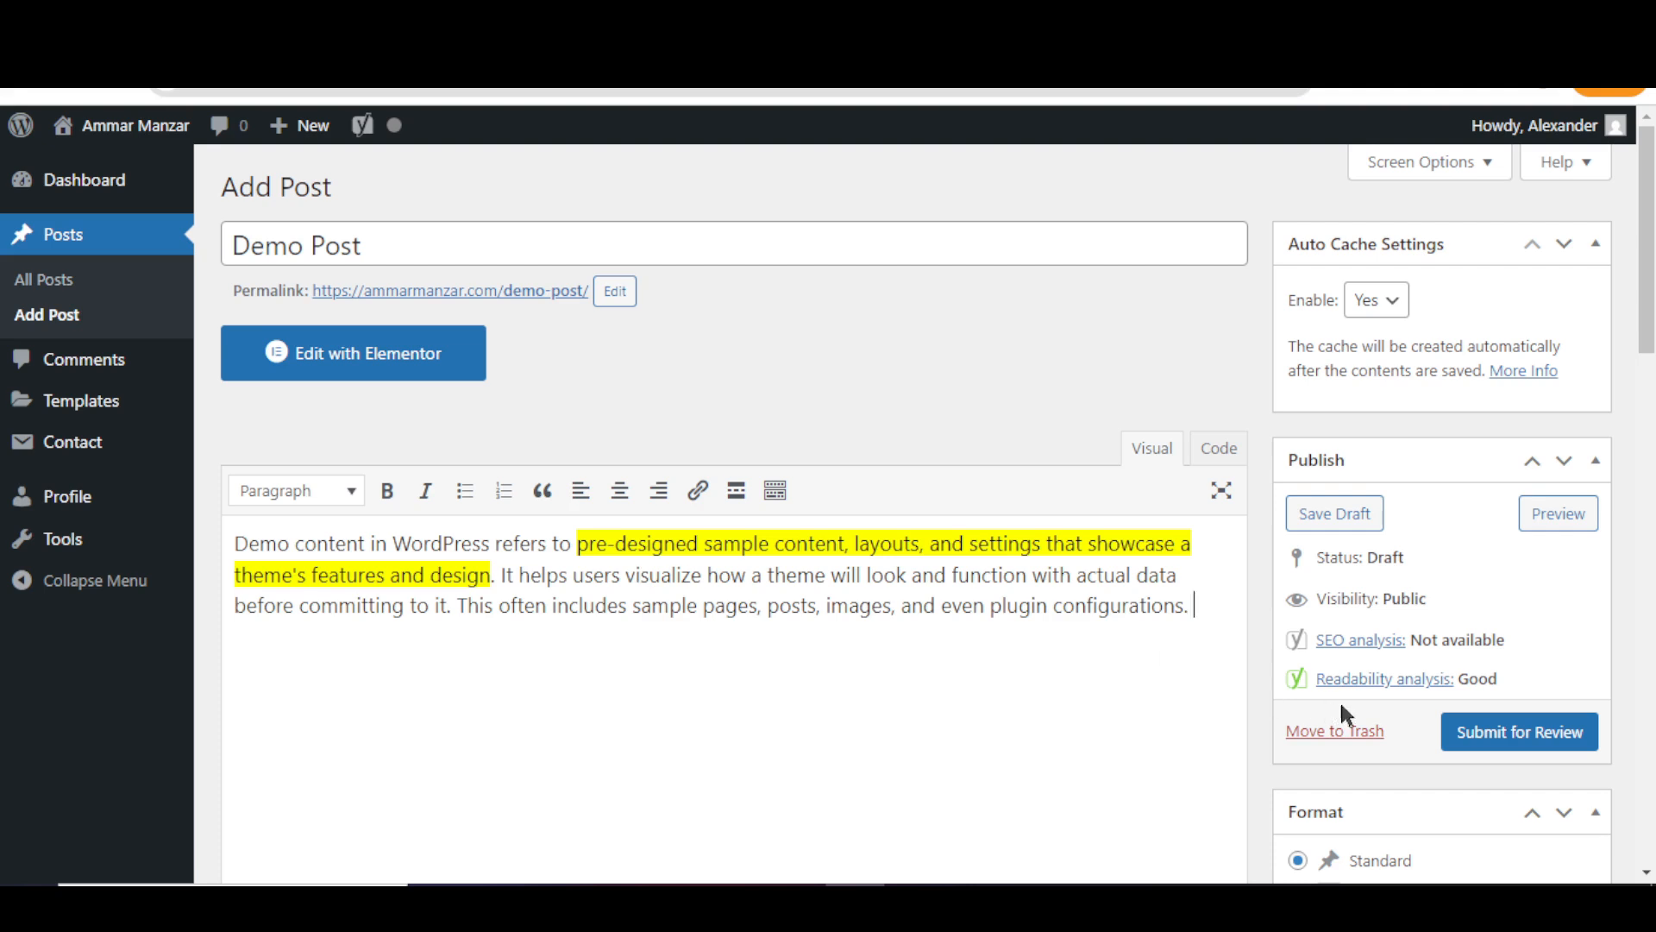
pyautogui.click(1477, 747)
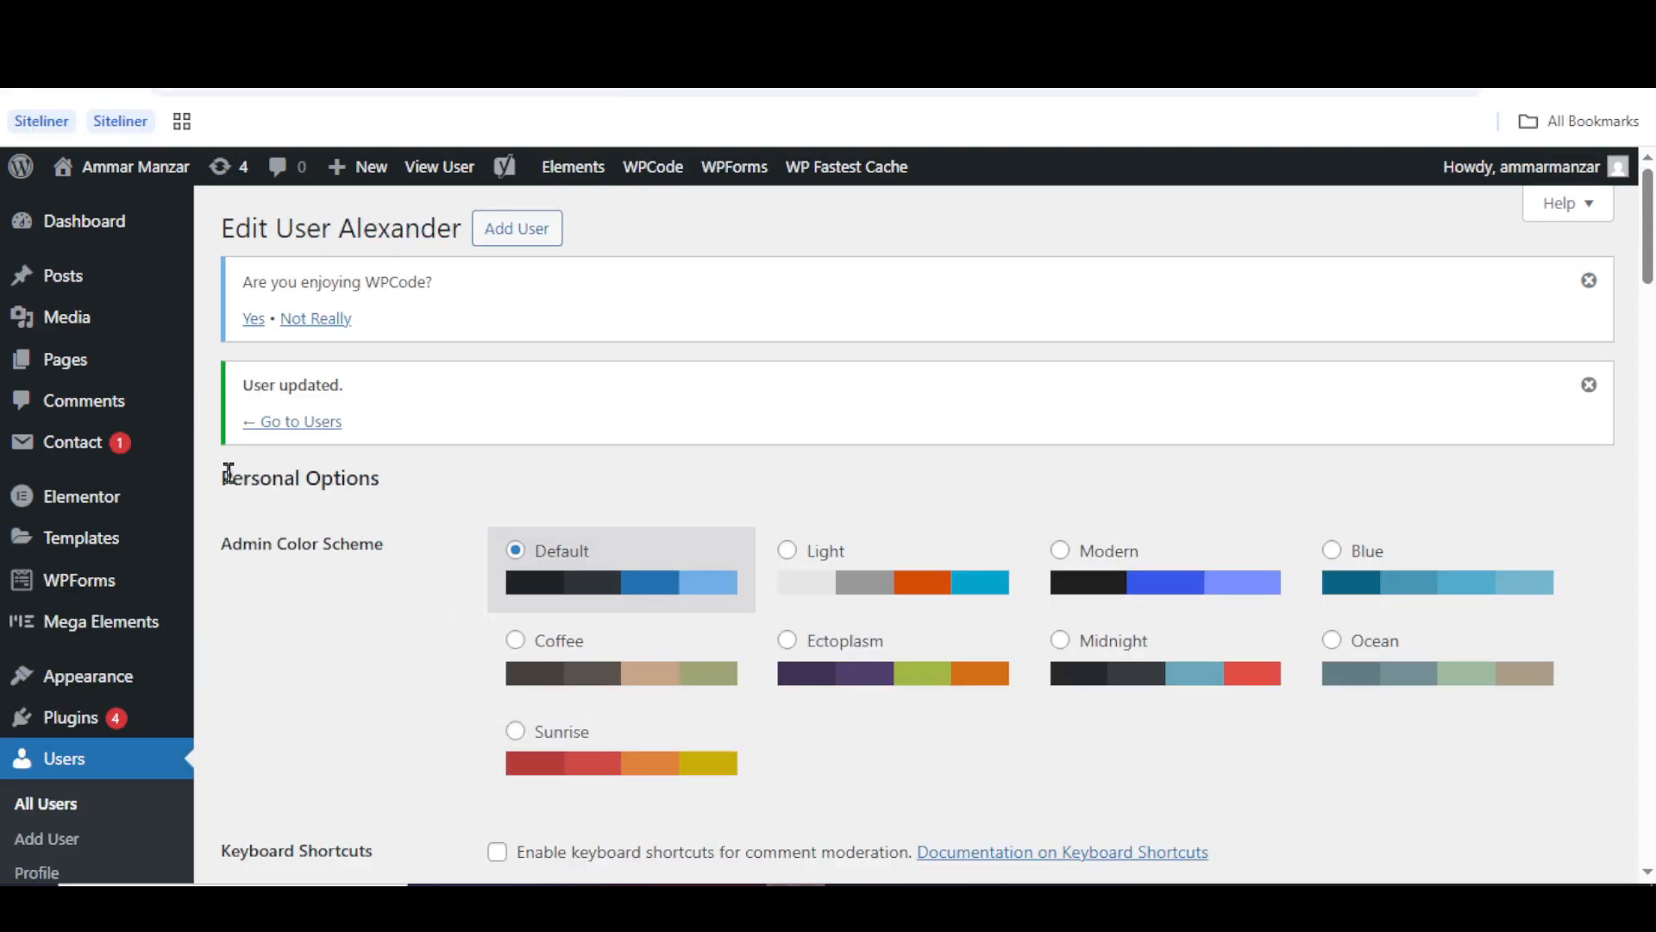
pyautogui.rightClick(92, 281)
# - Open the admin posts list in a new tab and publish the pending Demo Post
pyautogui.click(149, 320)
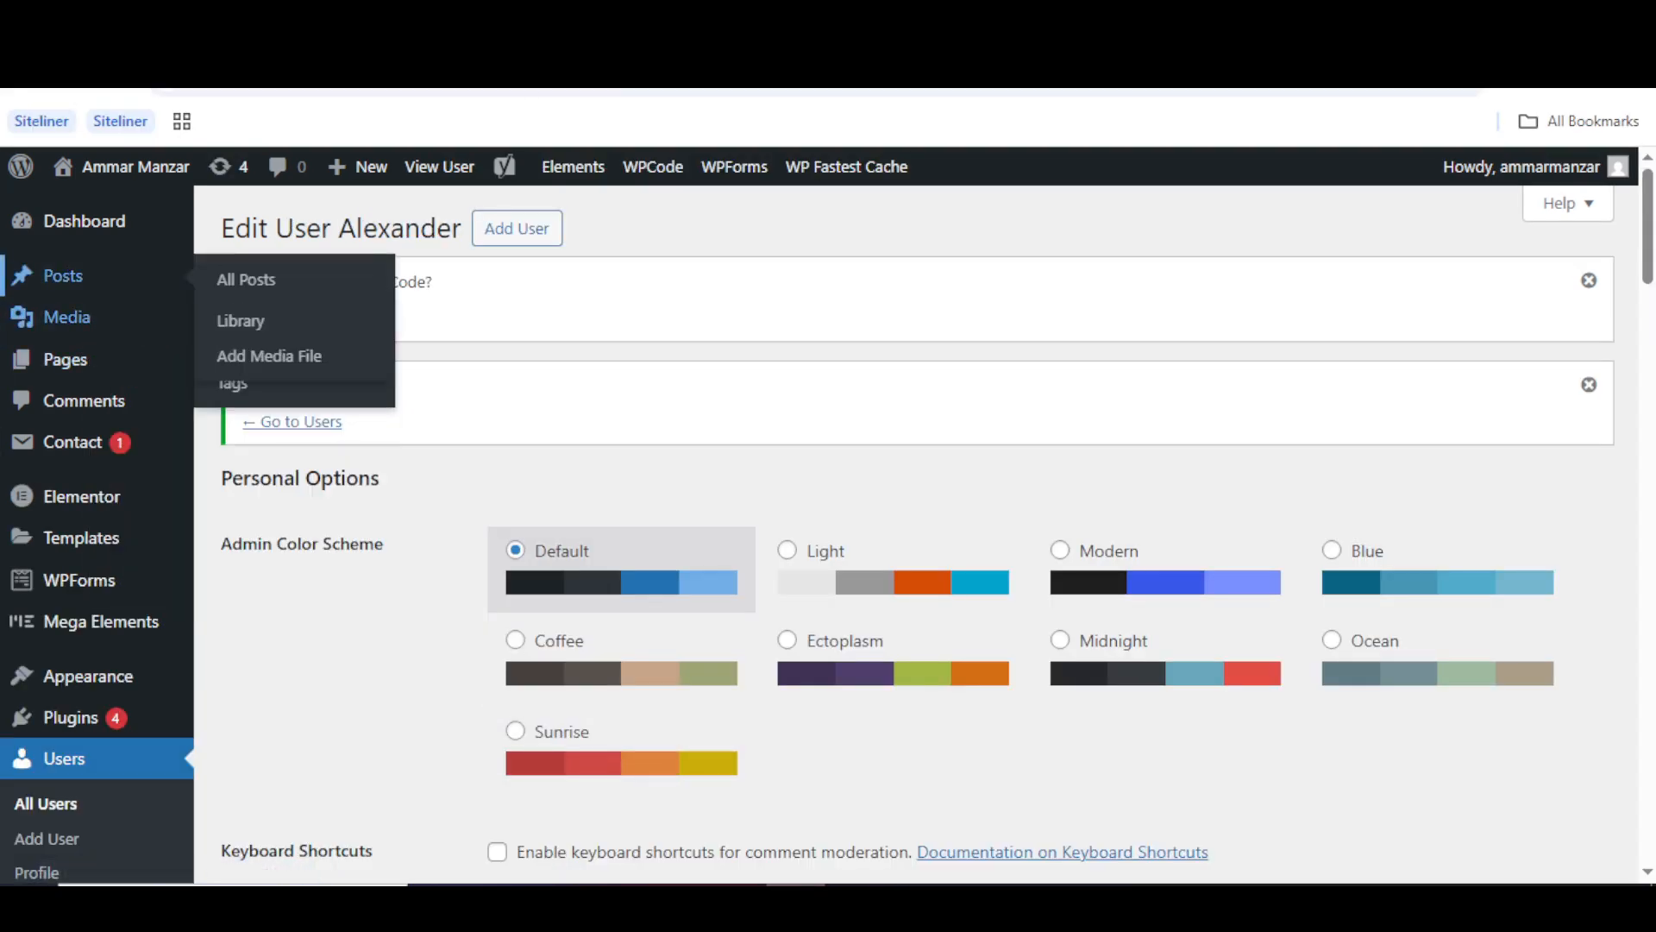
pyautogui.hotkey('ctrl', 'Tab')
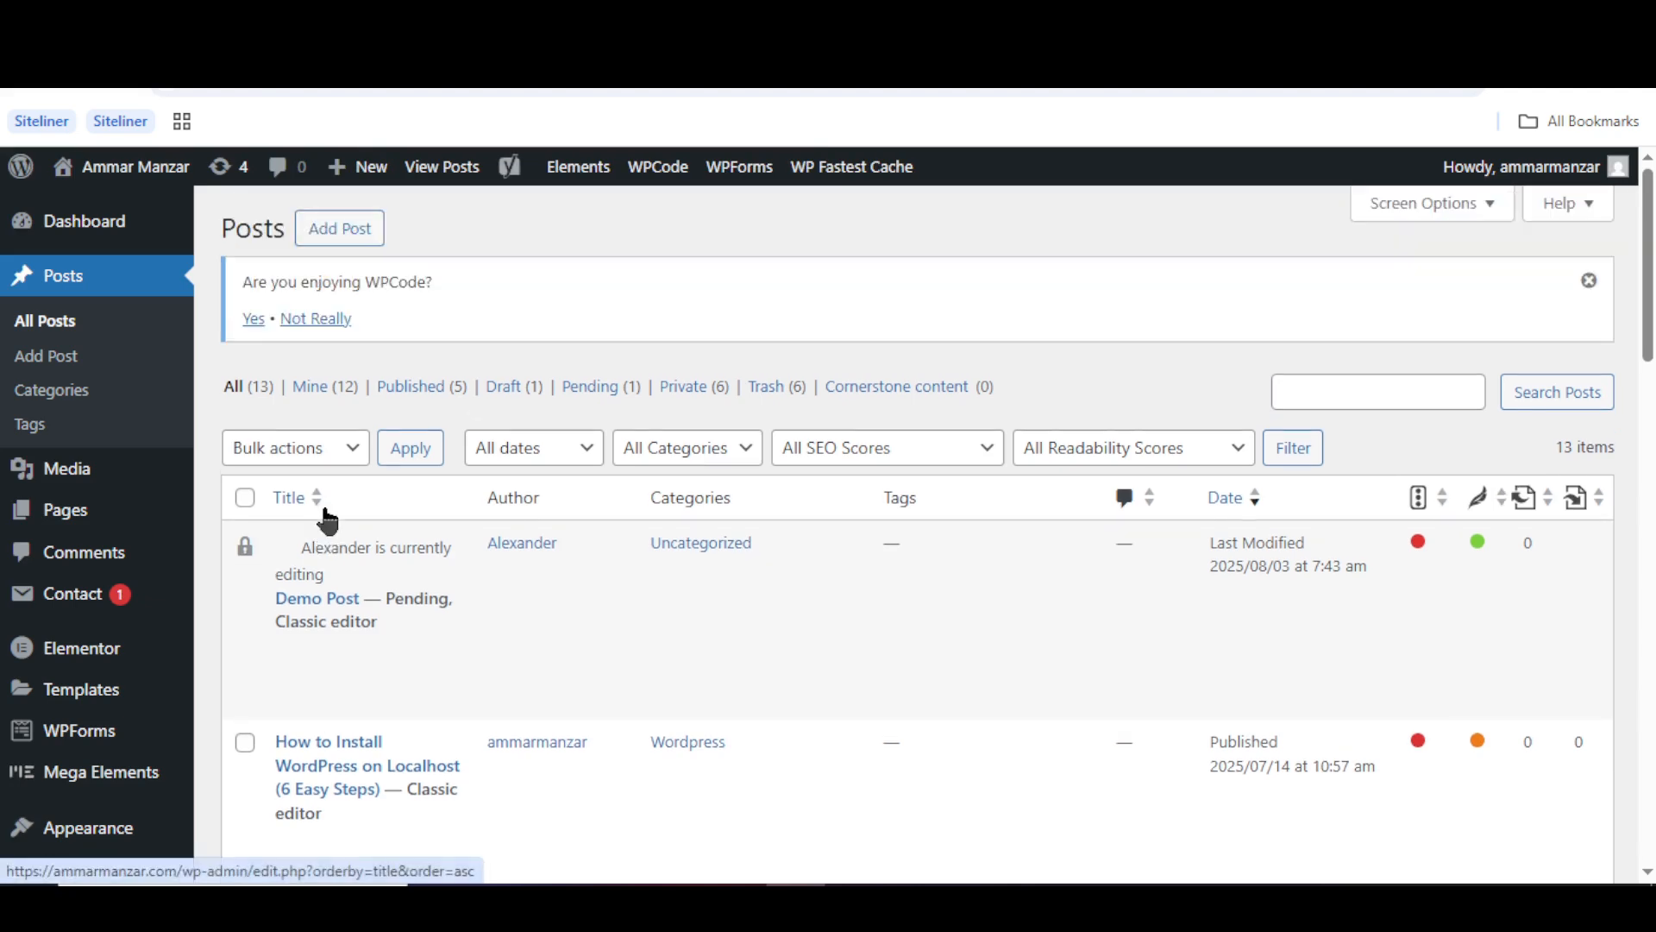
pyautogui.moveTo(369, 621)
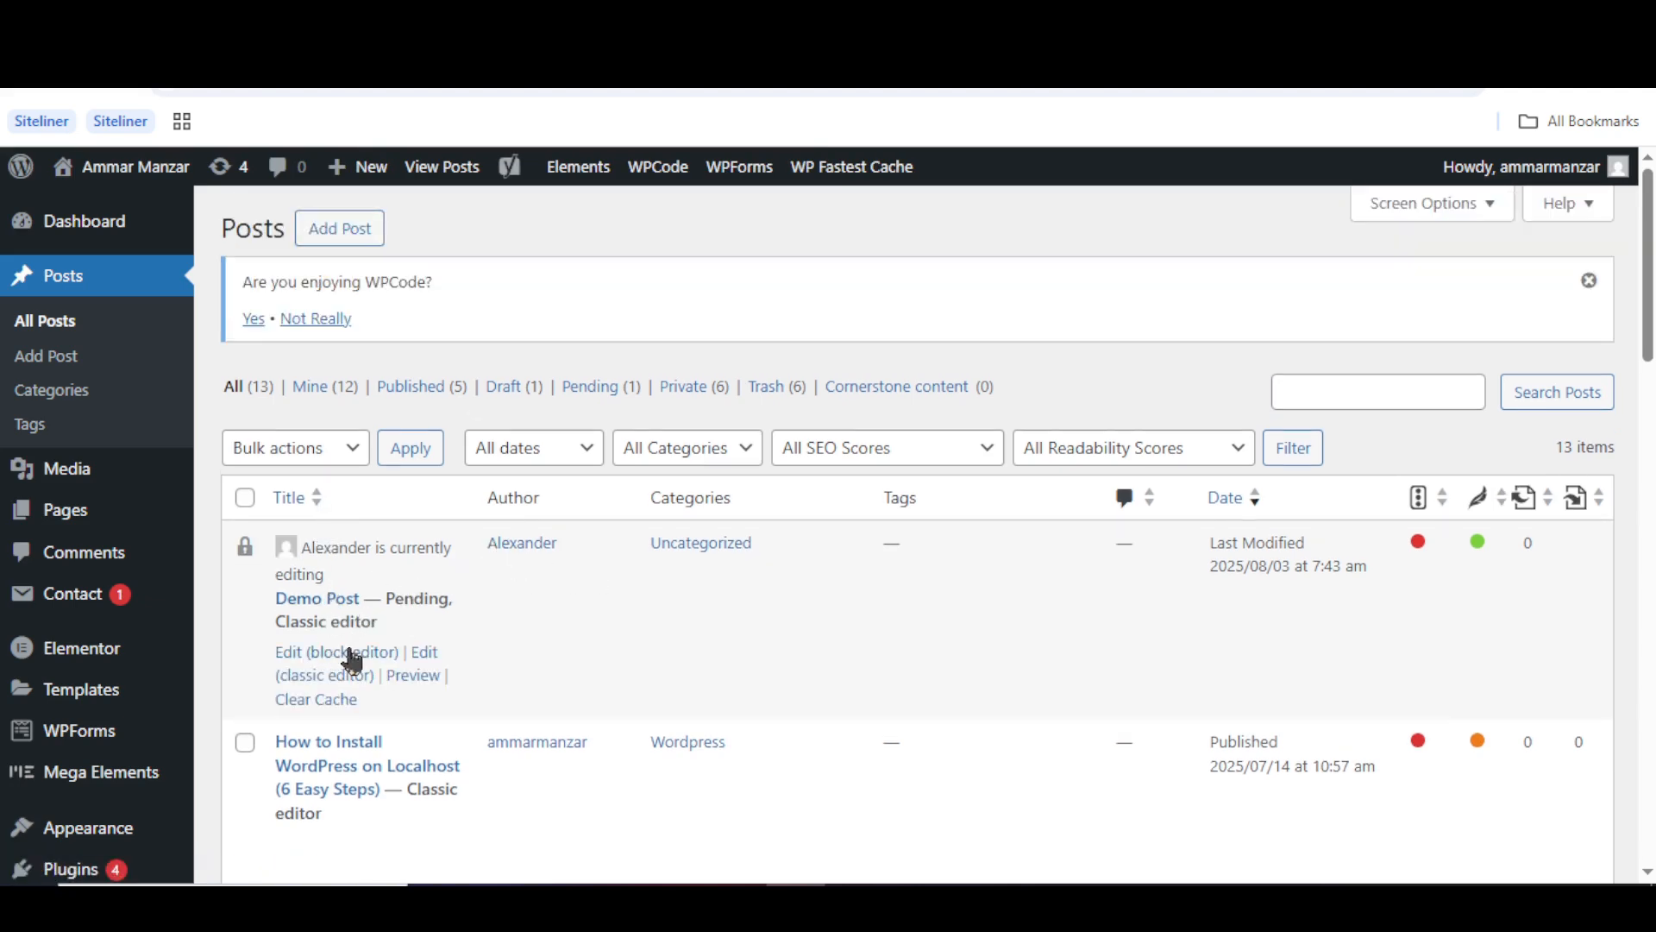
pyautogui.click(421, 660)
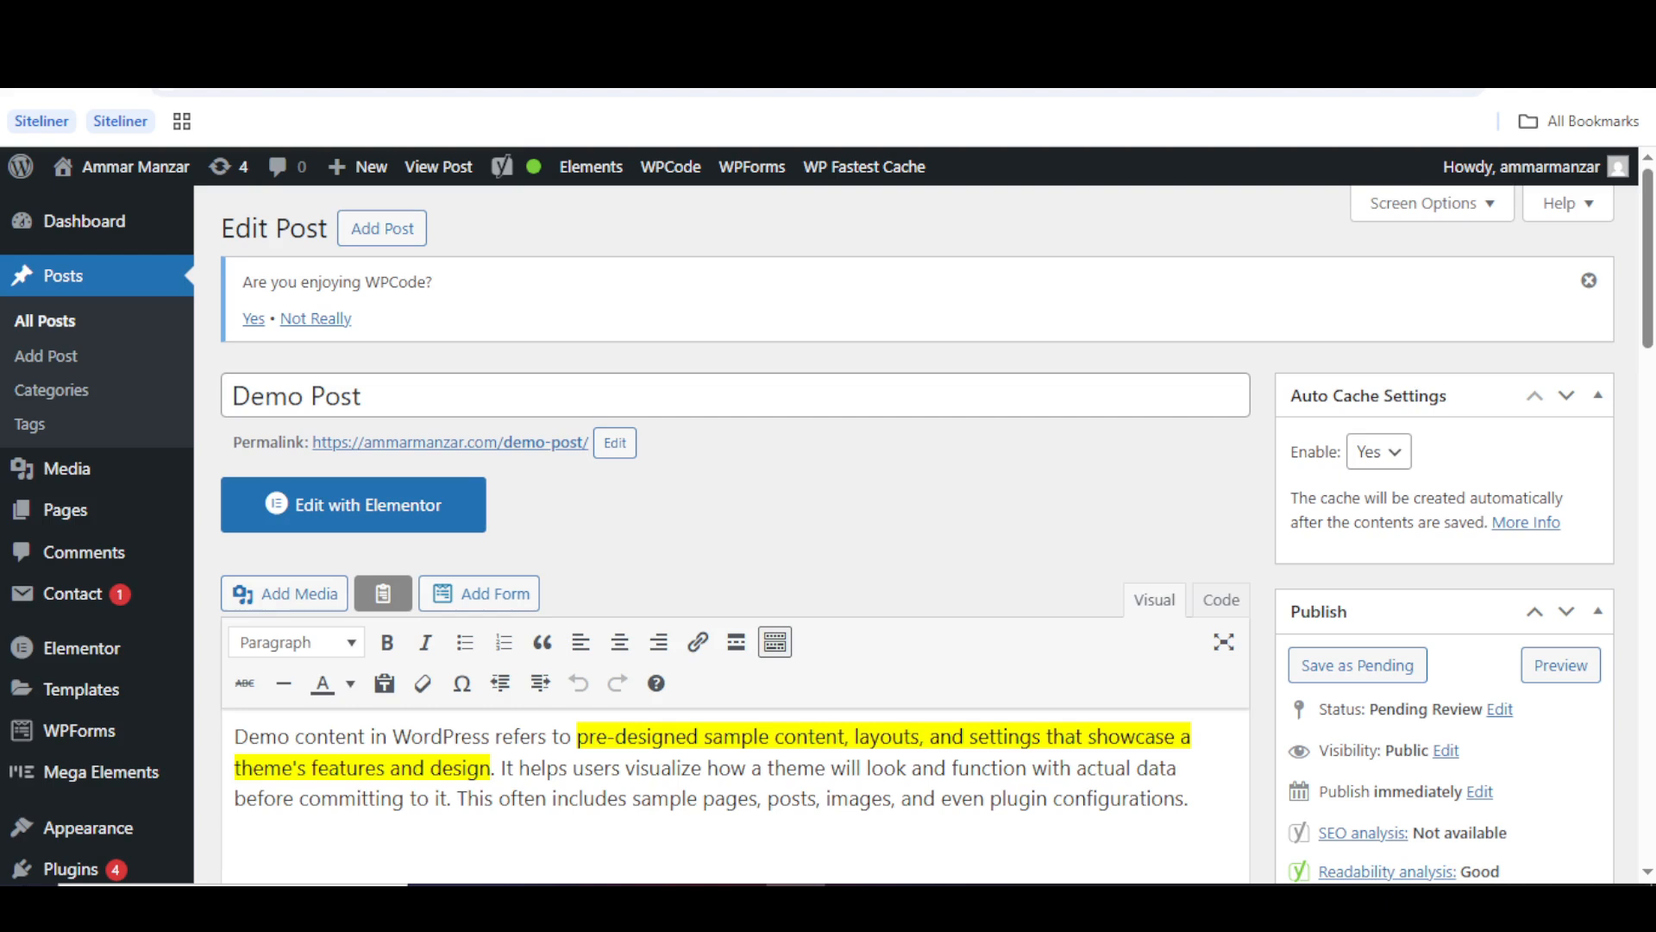
pyautogui.scroll(-5, 735, 534)
pyautogui.click(1573, 291)
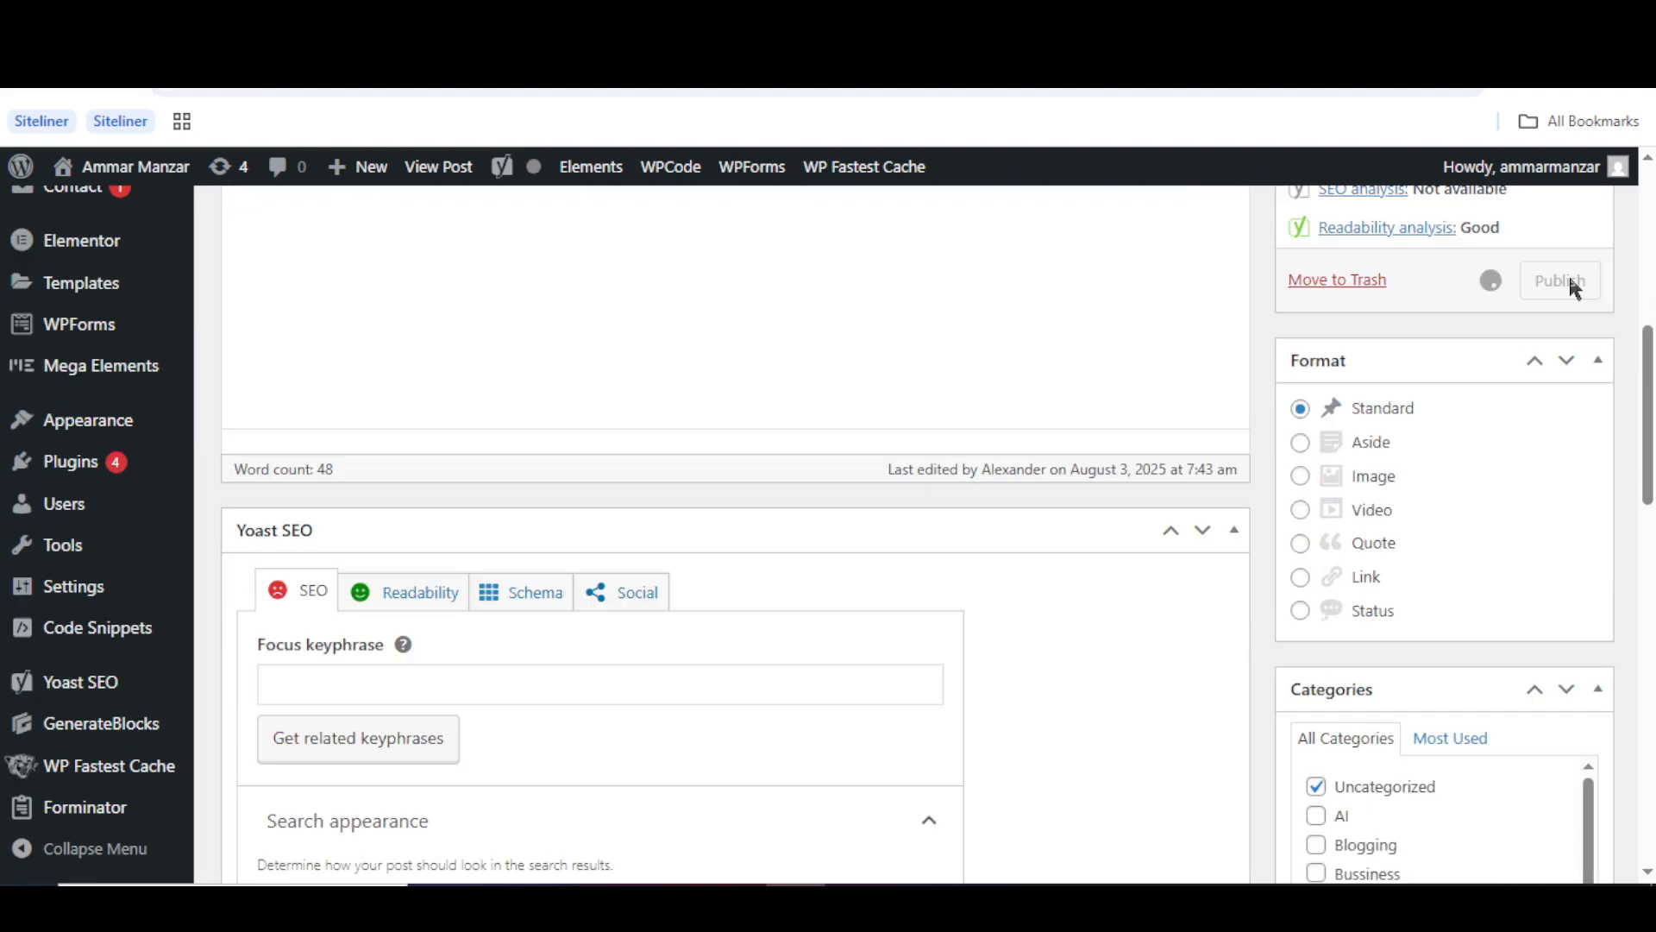
# - Confirm in the test user's window that Demo Post now shows as Published
pyautogui.scroll(-2, 1569, 280)
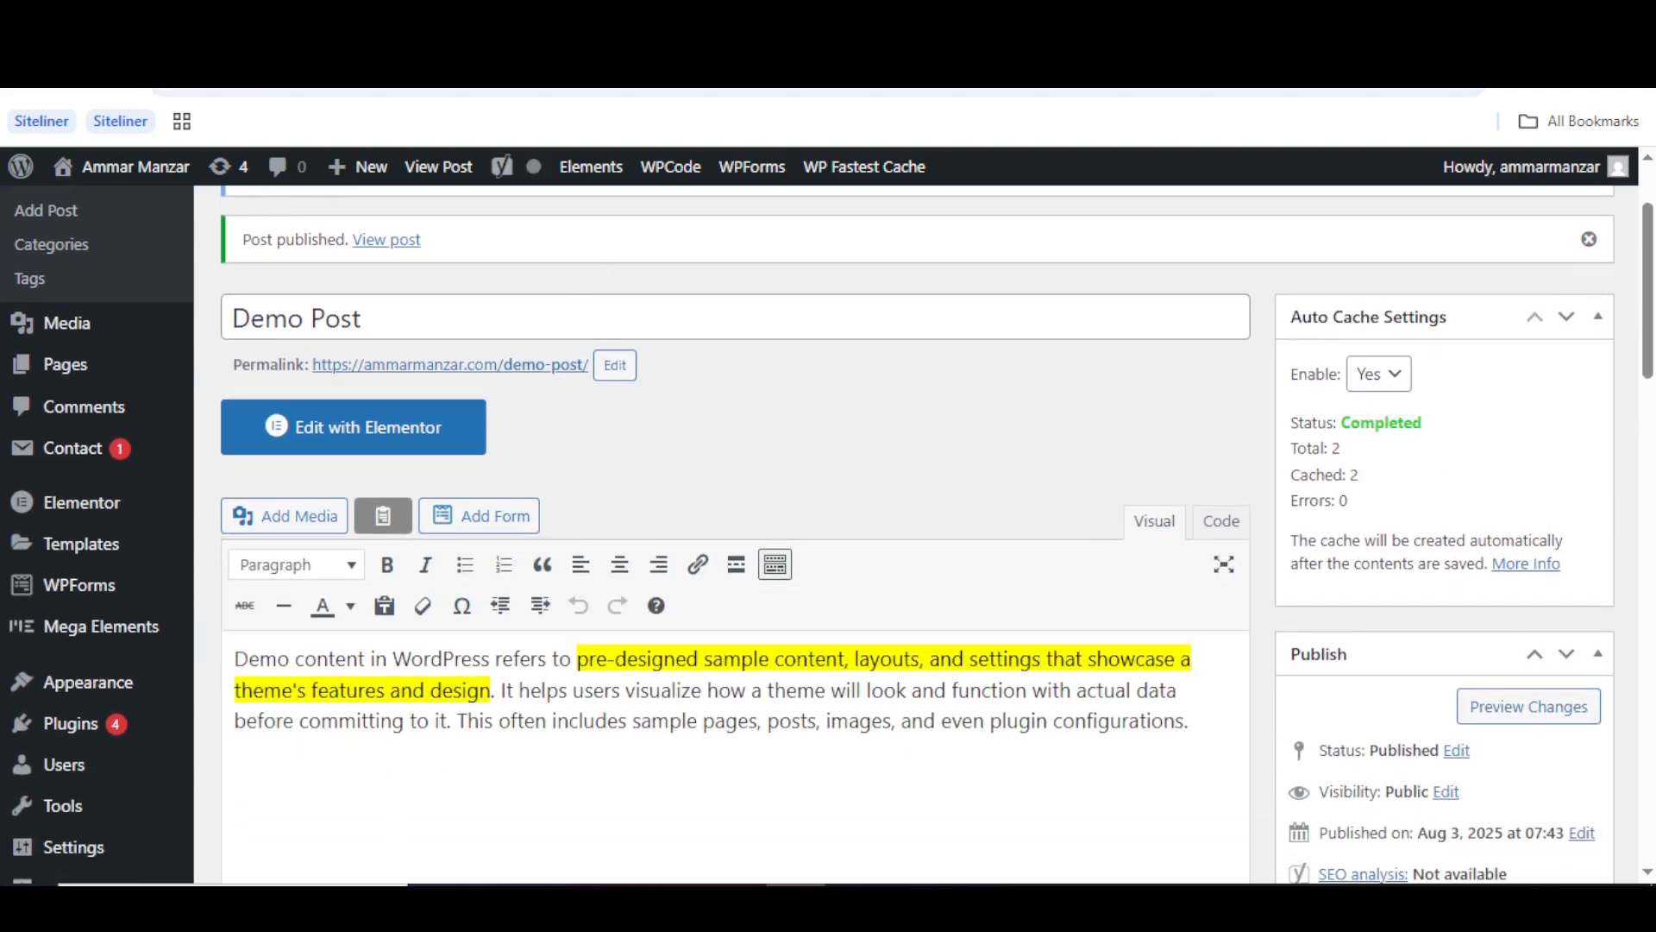
pyautogui.click(855, 904)
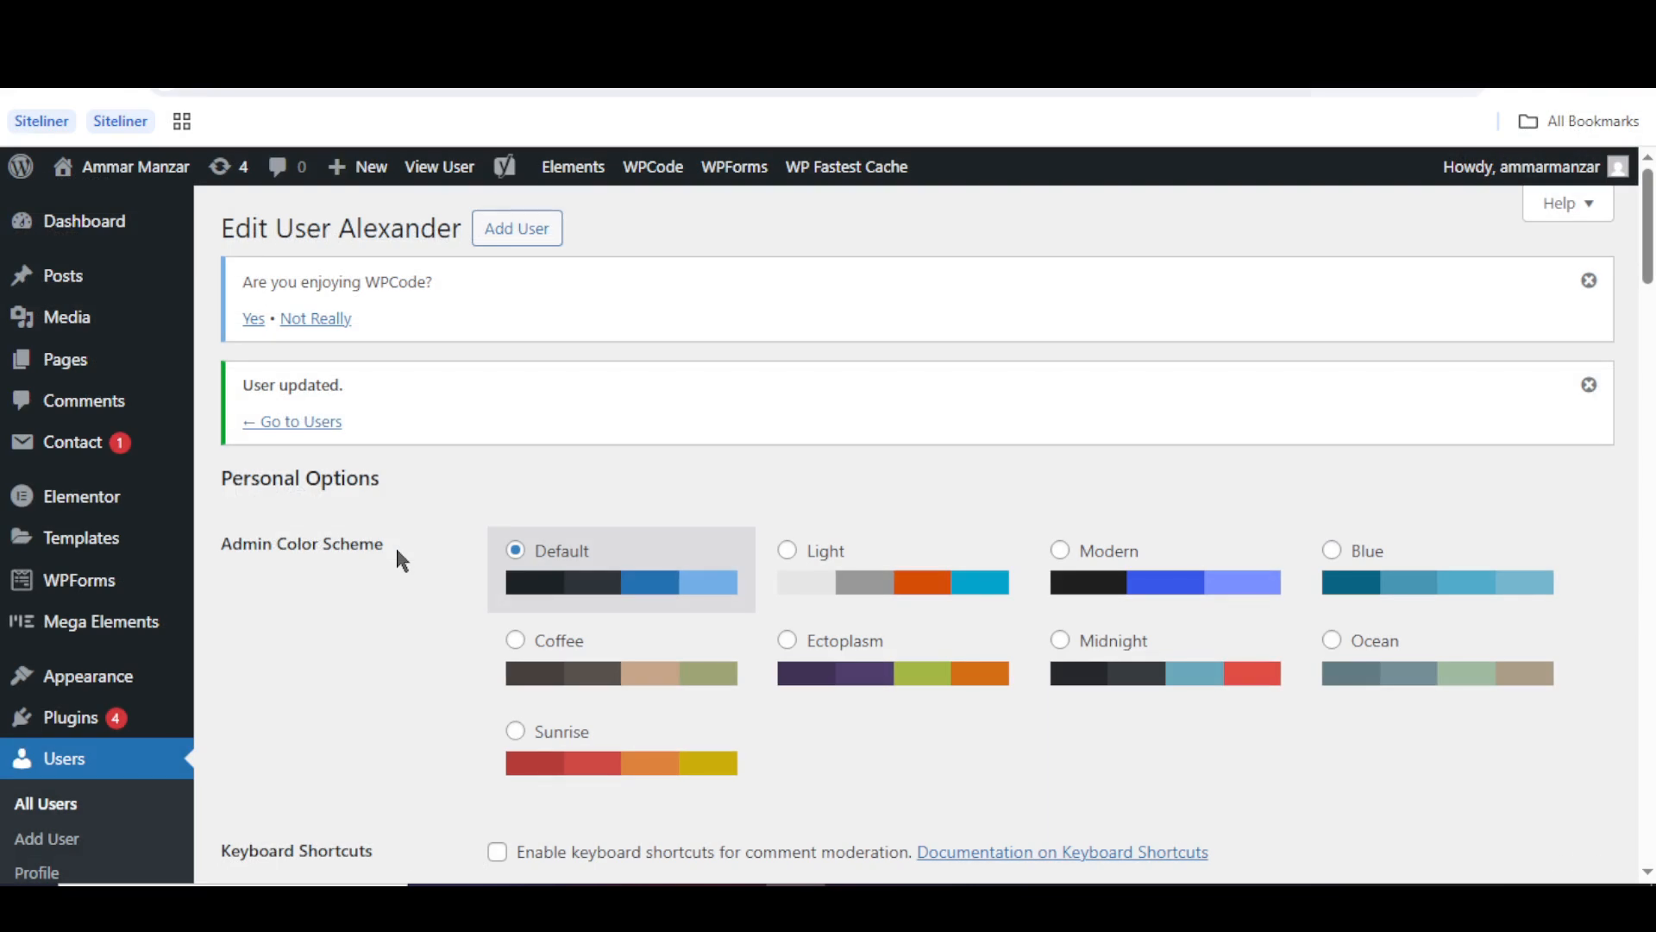
pyautogui.scroll(-1, 400, 559)
# - Set the test user's role to Shop manager, passing through Customer, and save it with Update User
pyautogui.scroll(-9, 398, 556)
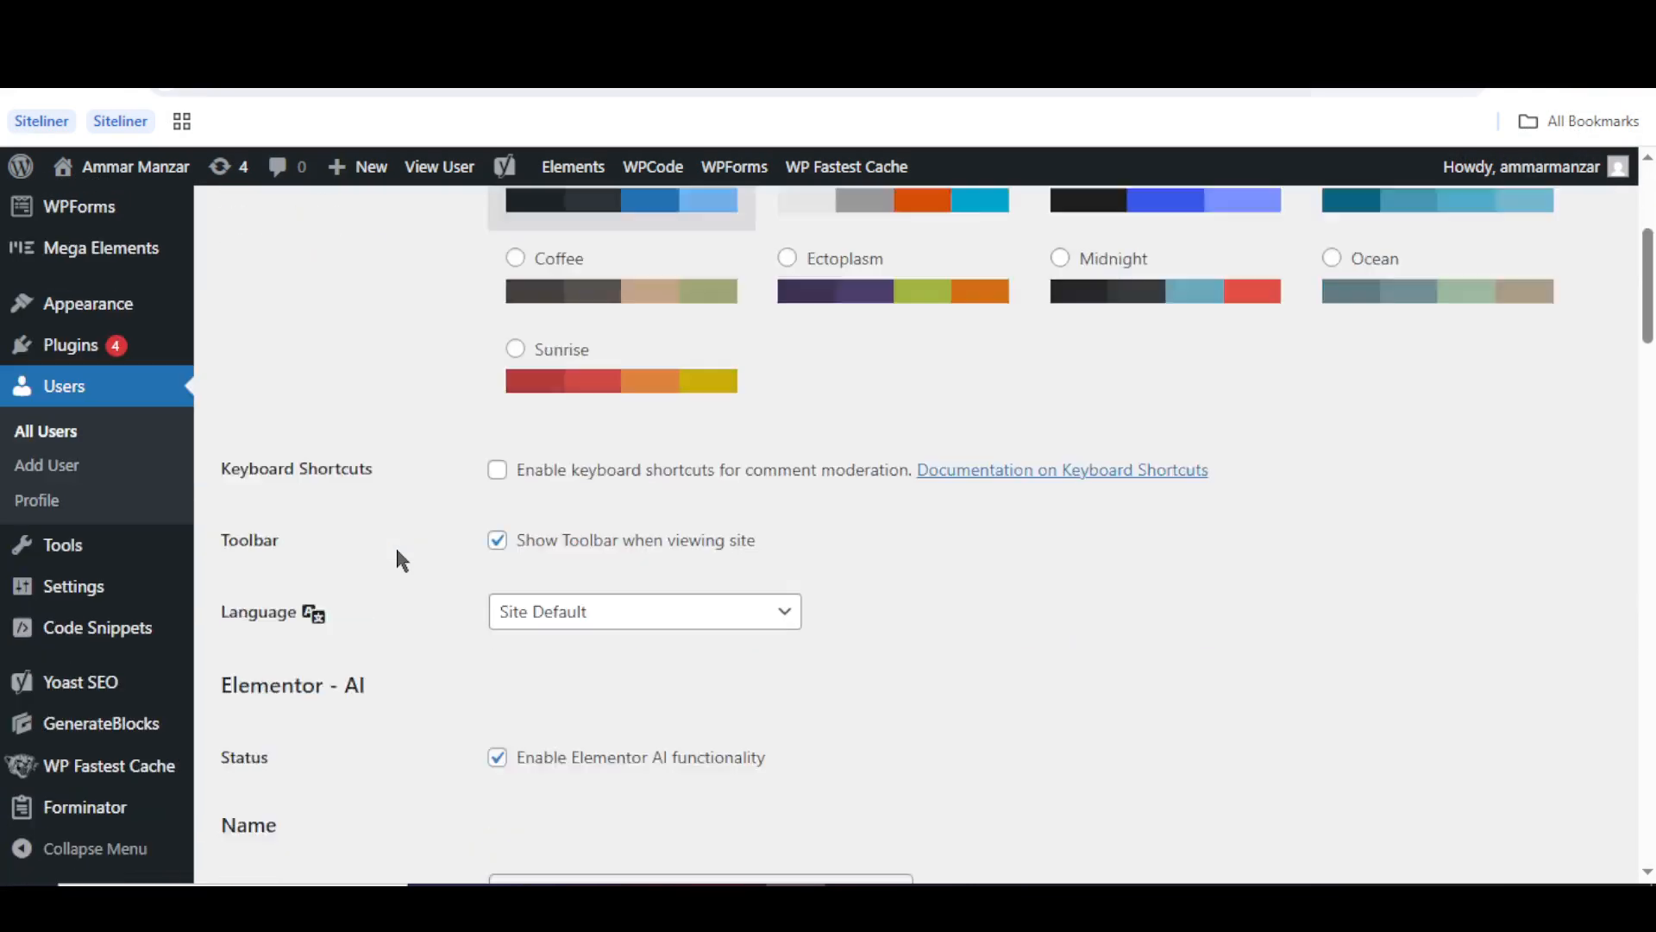
pyautogui.scroll(-1, 399, 561)
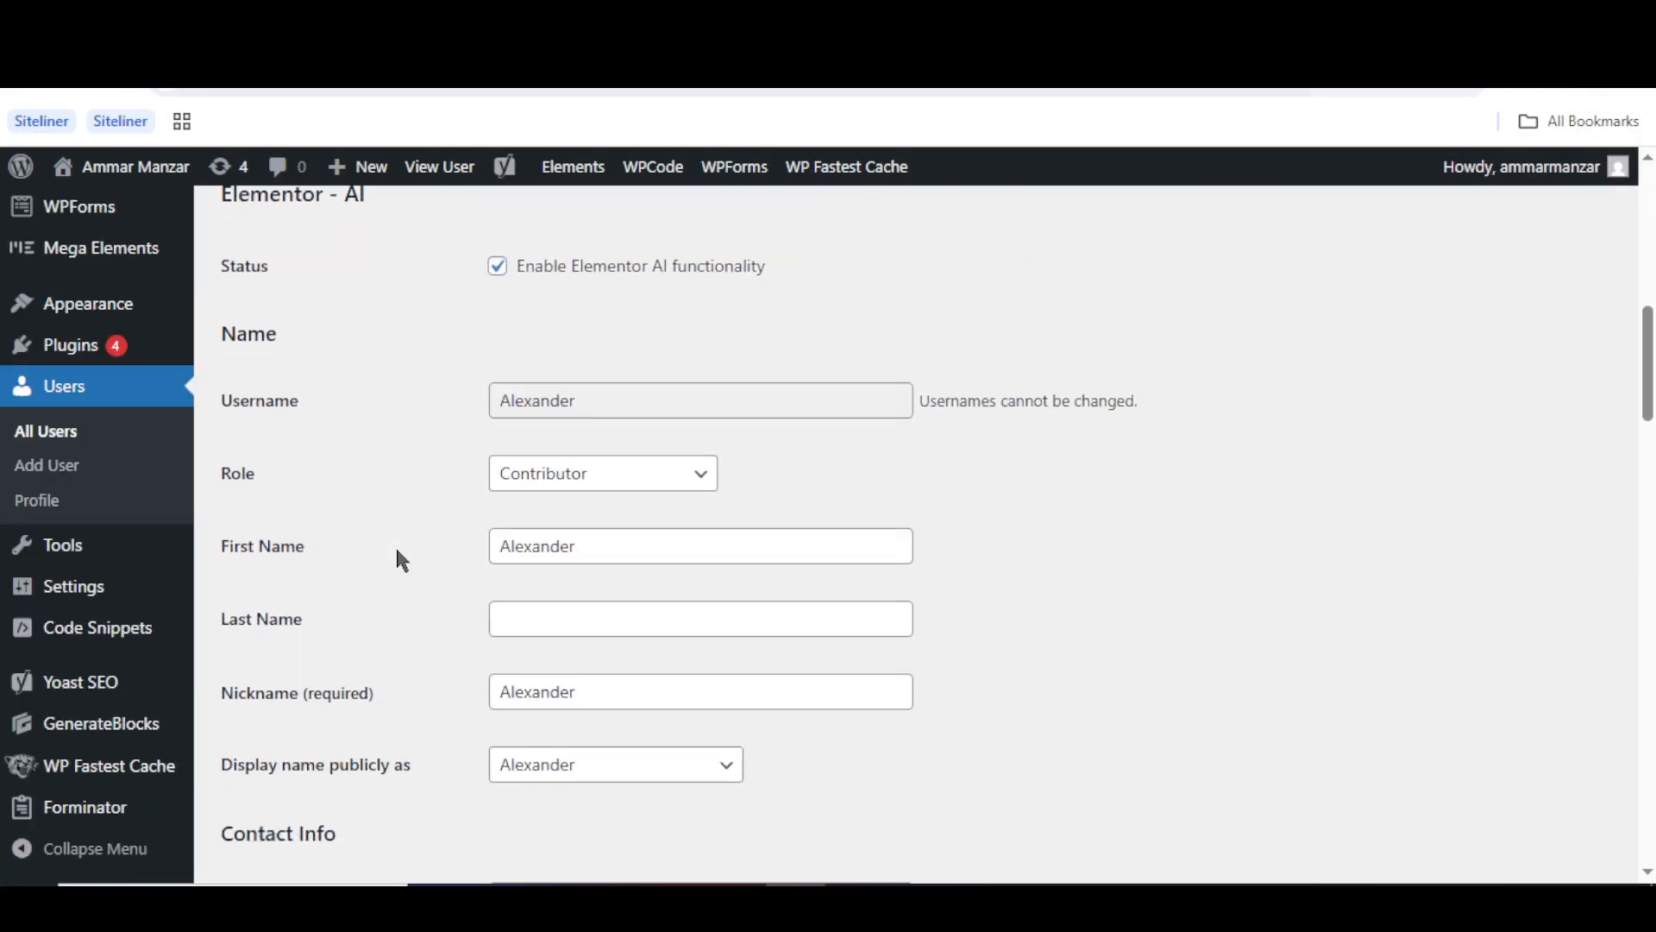
pyautogui.click(557, 488)
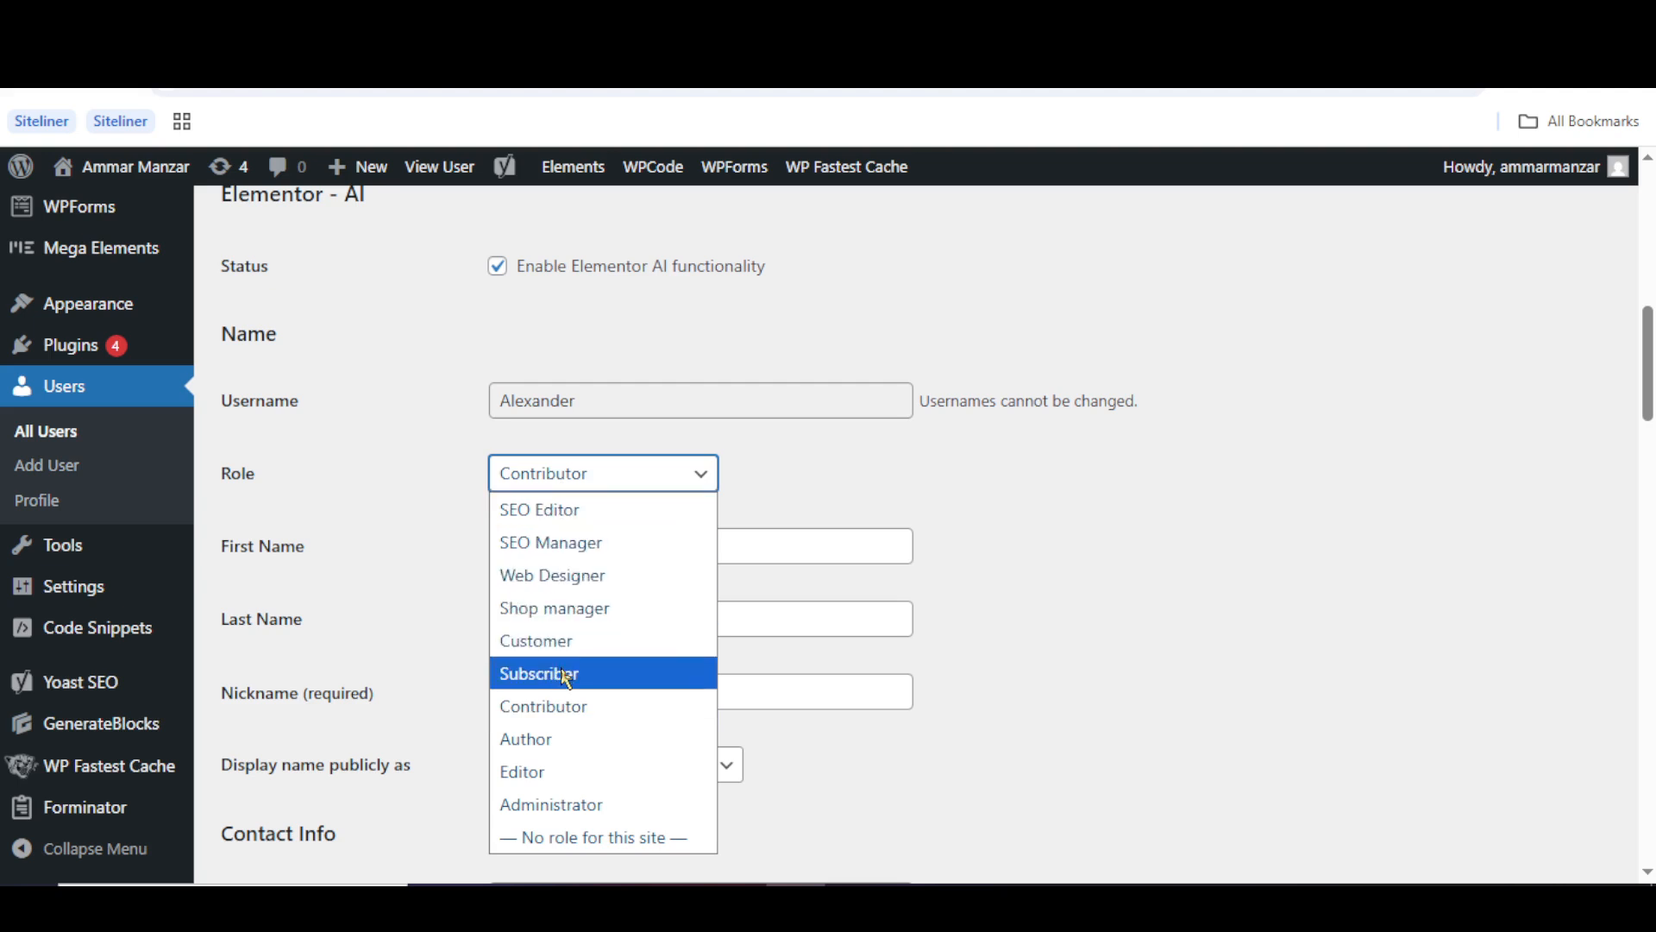
pyautogui.click(552, 640)
pyautogui.click(571, 454)
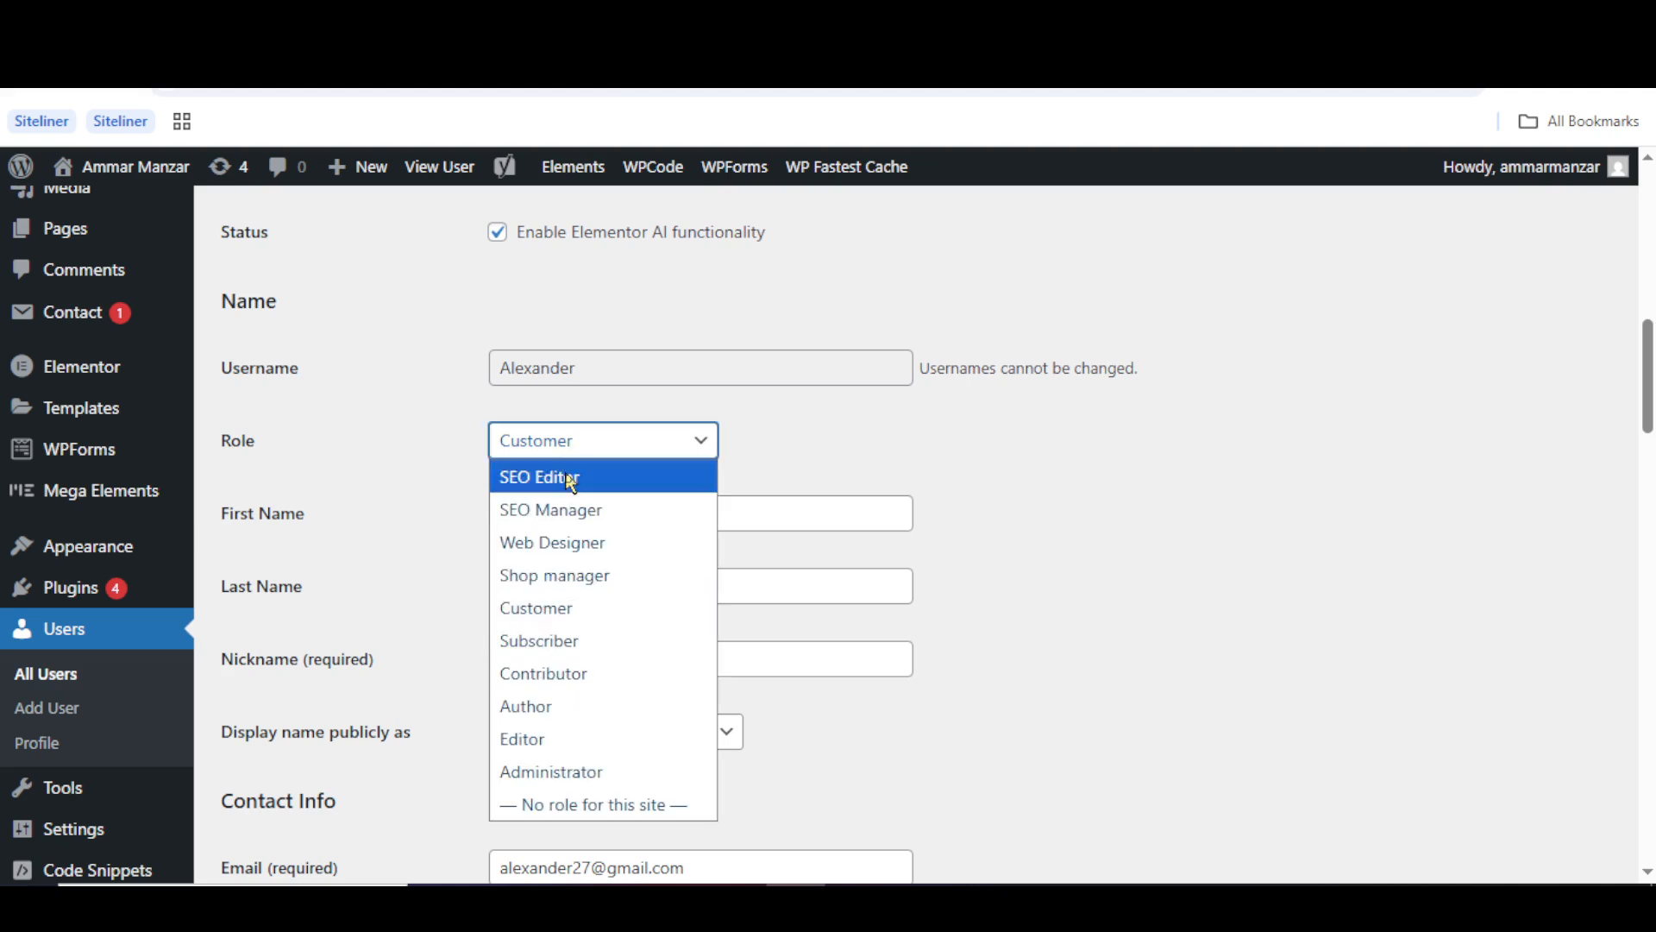
pyautogui.click(567, 590)
pyautogui.click(447, 617)
pyautogui.scroll(-10, 447, 617)
pyautogui.scroll(-10, 447, 617)
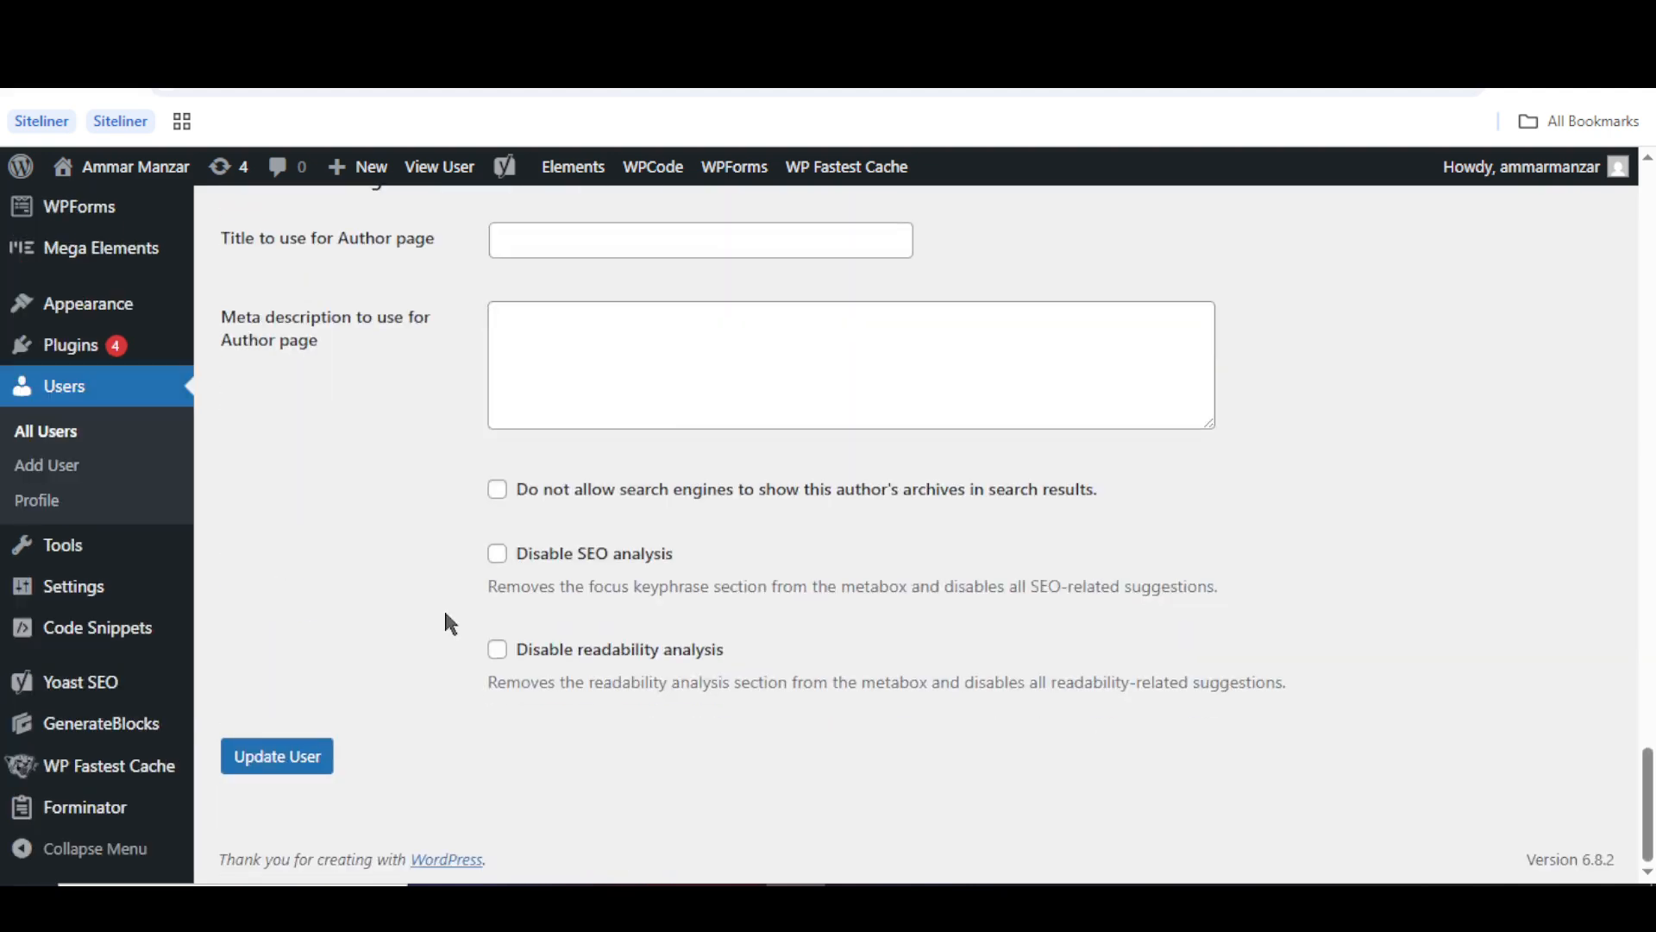
pyautogui.click(296, 764)
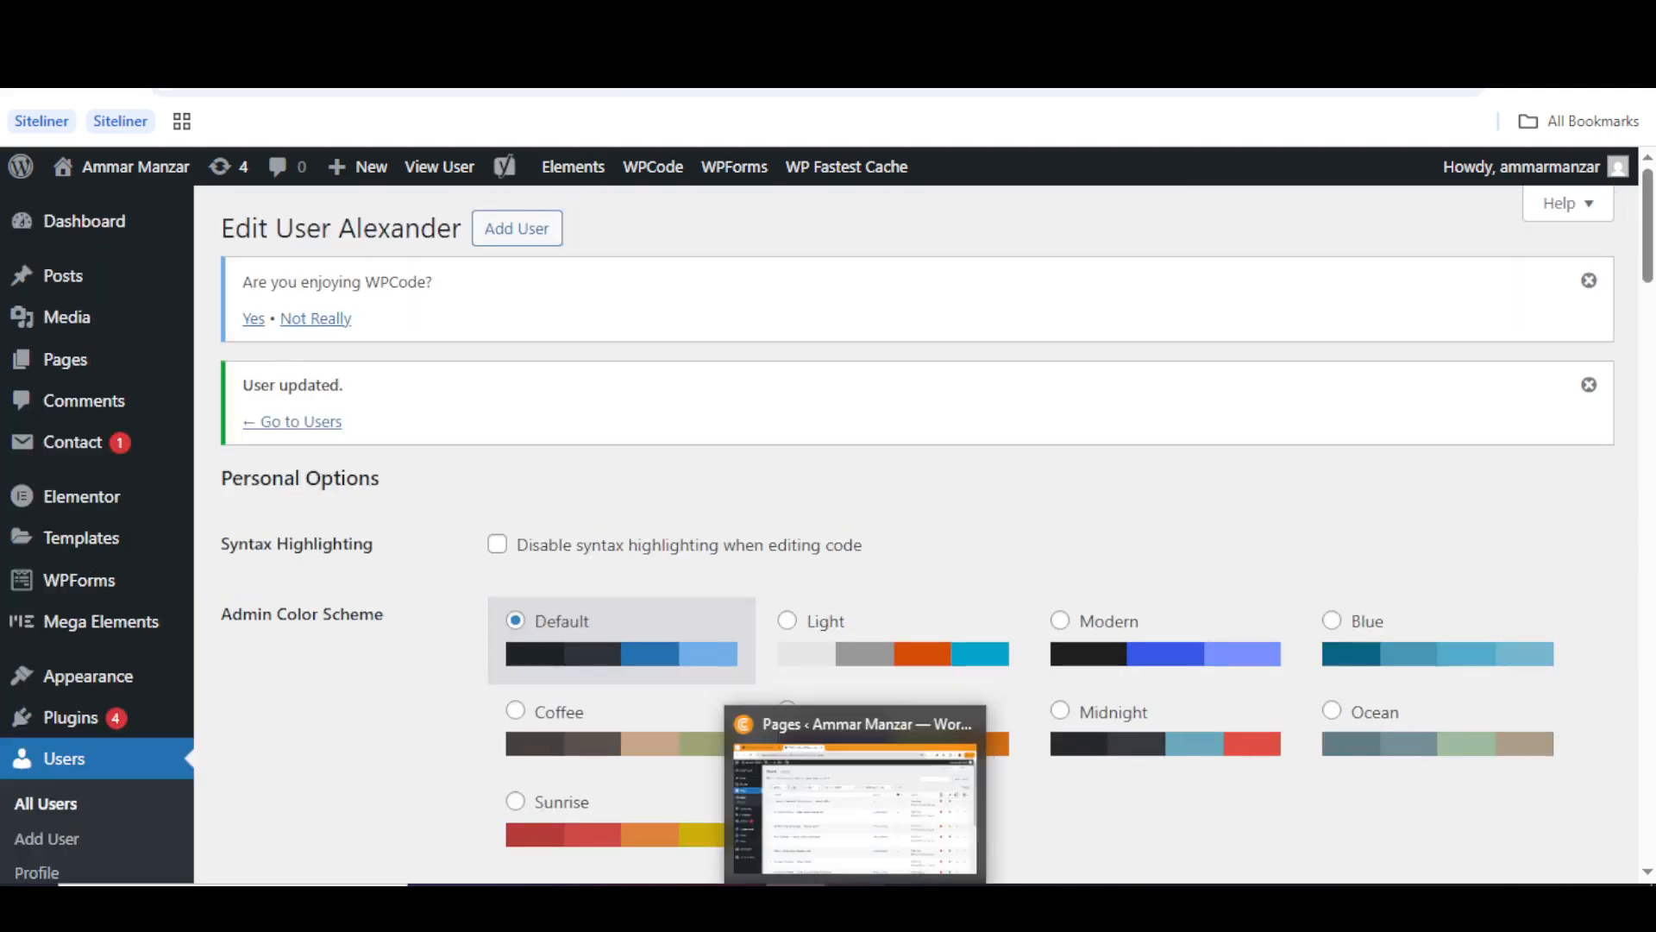
pyautogui.click(855, 789)
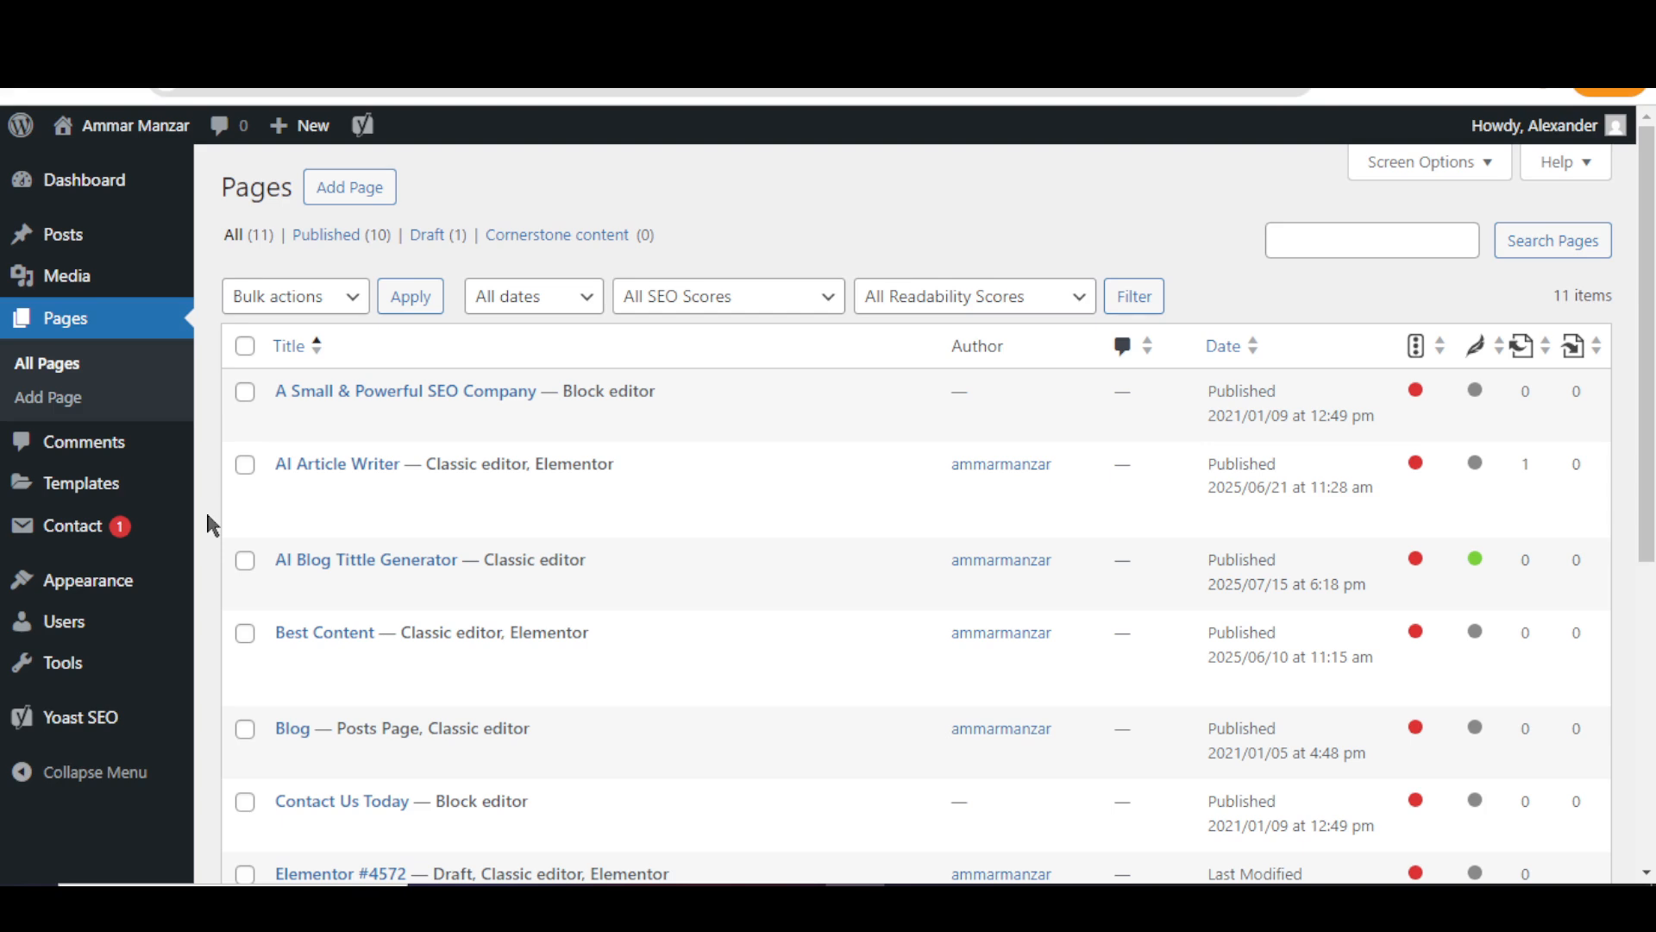
# - Scroll the test user's Pages list and inspect his sidebar menus, then return to the admin window
pyautogui.scroll(-1, 207, 516)
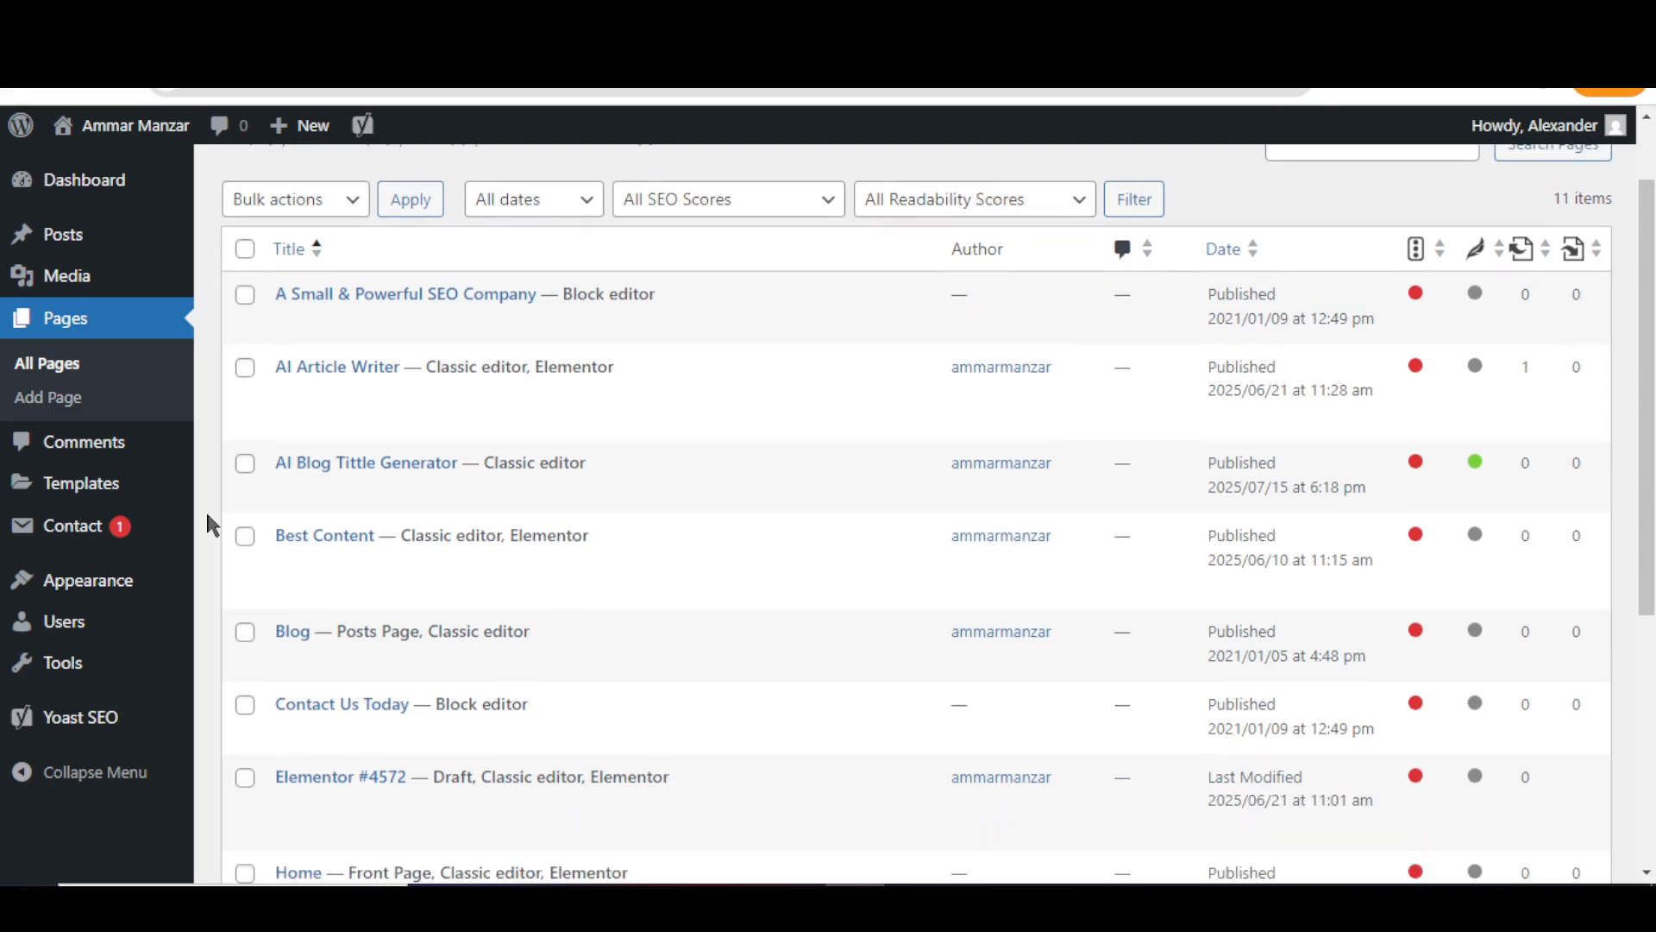
pyautogui.scroll(-1, 208, 516)
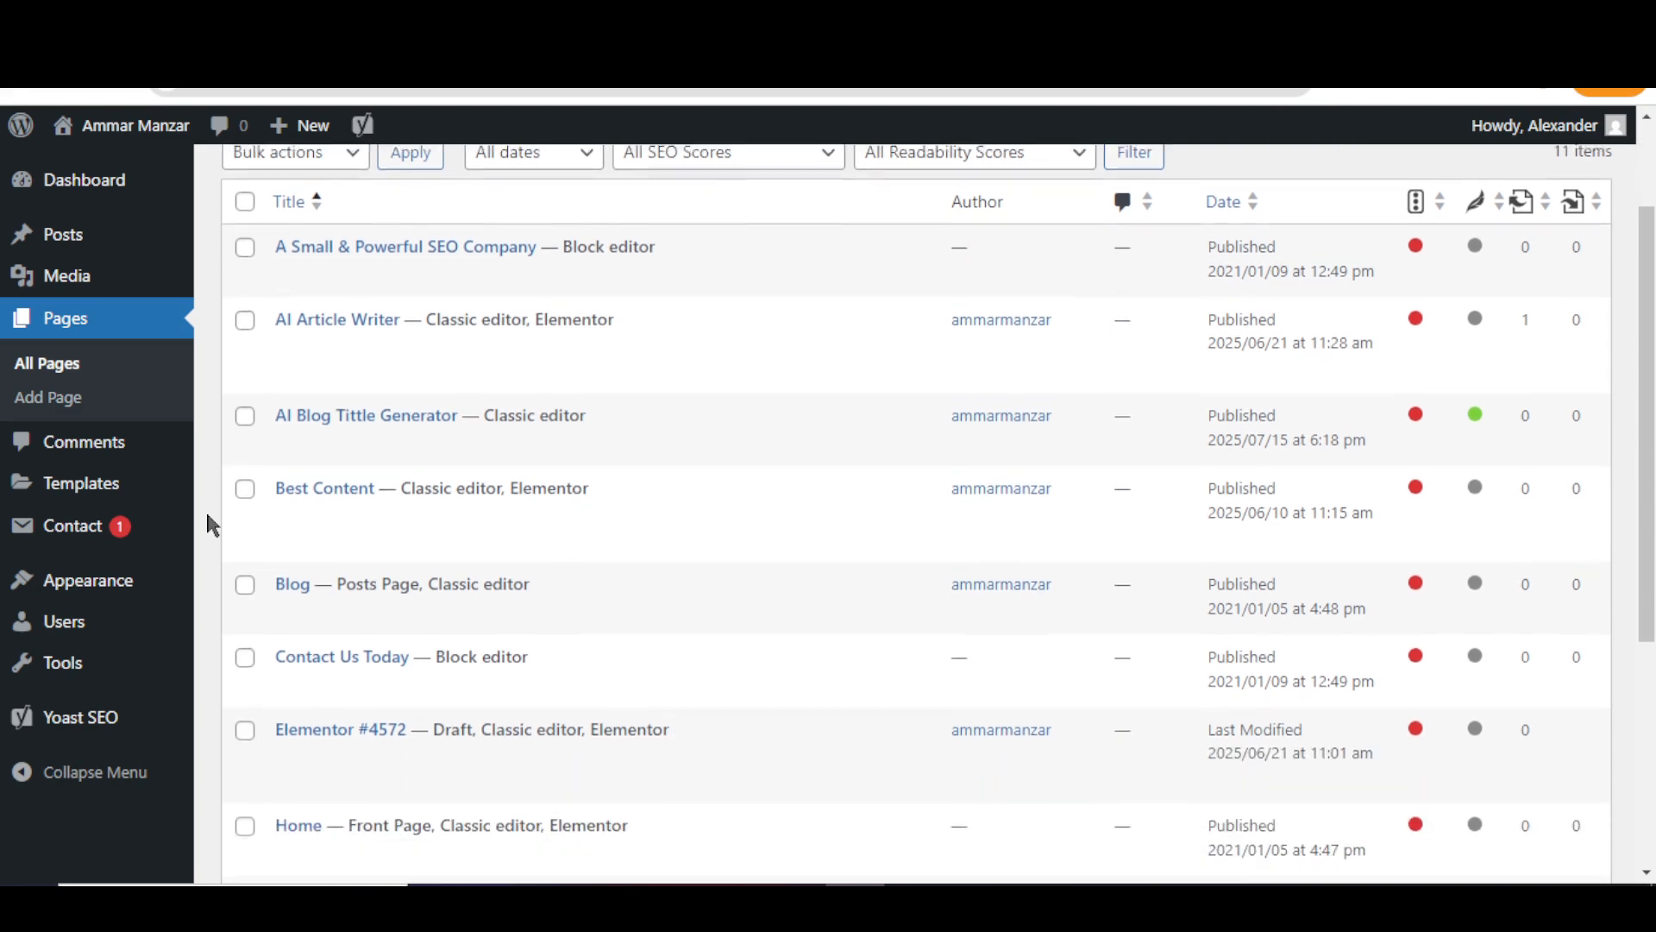
pyautogui.moveTo(132, 579)
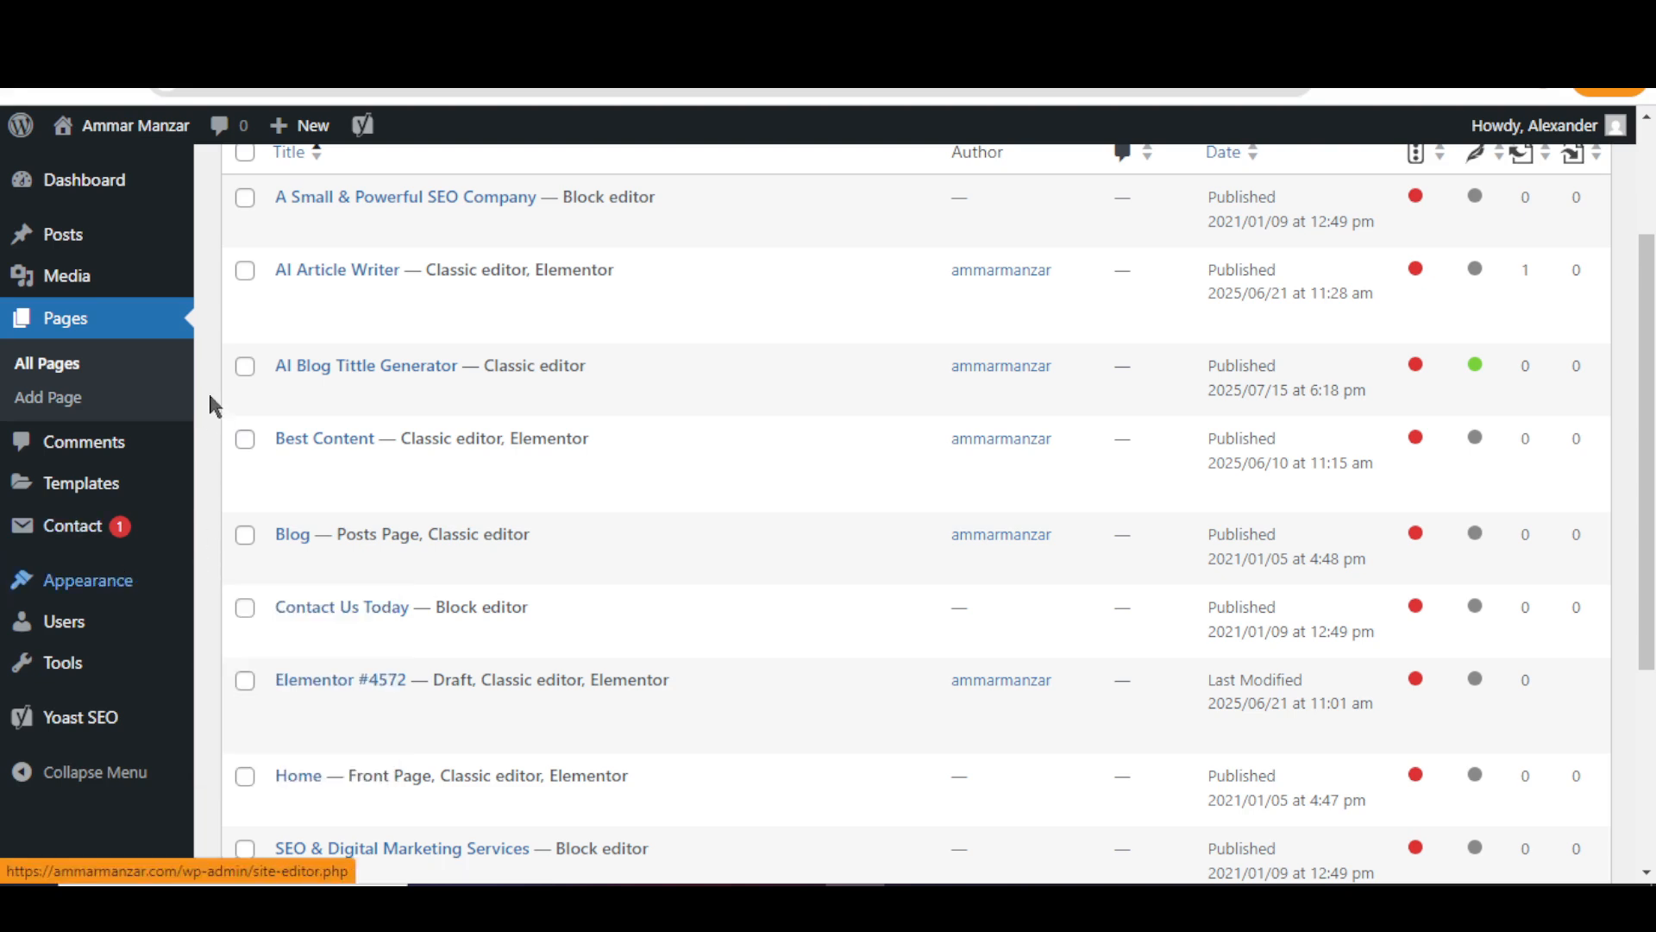
pyautogui.scroll(1, 211, 388)
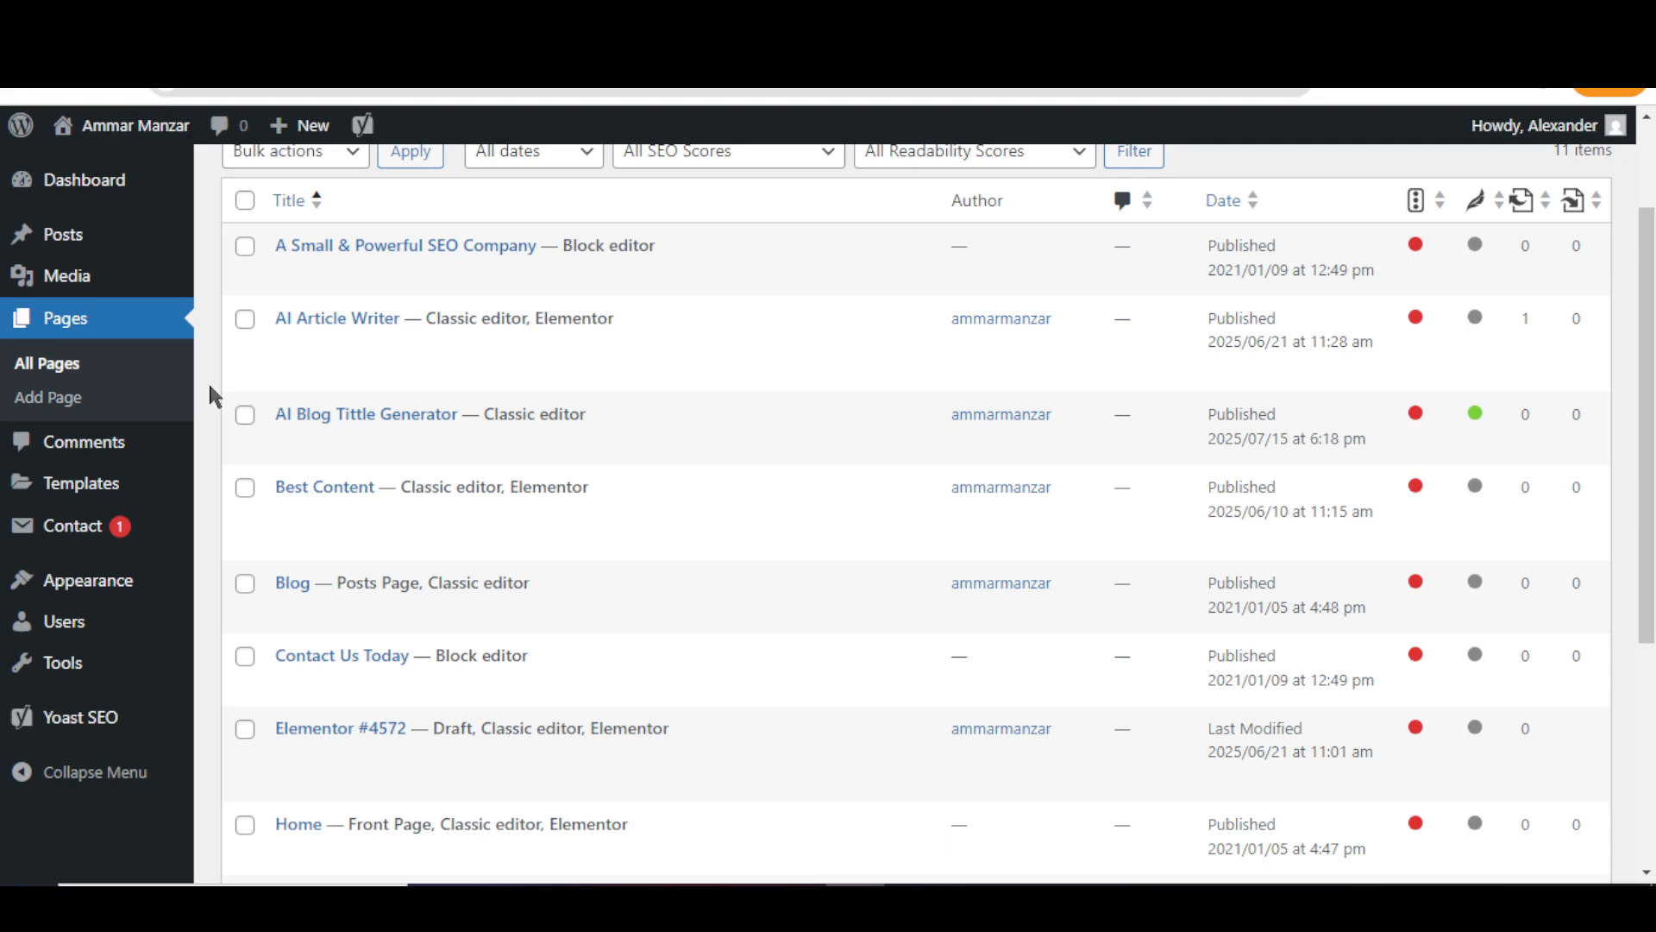
pyautogui.scroll(2, 209, 381)
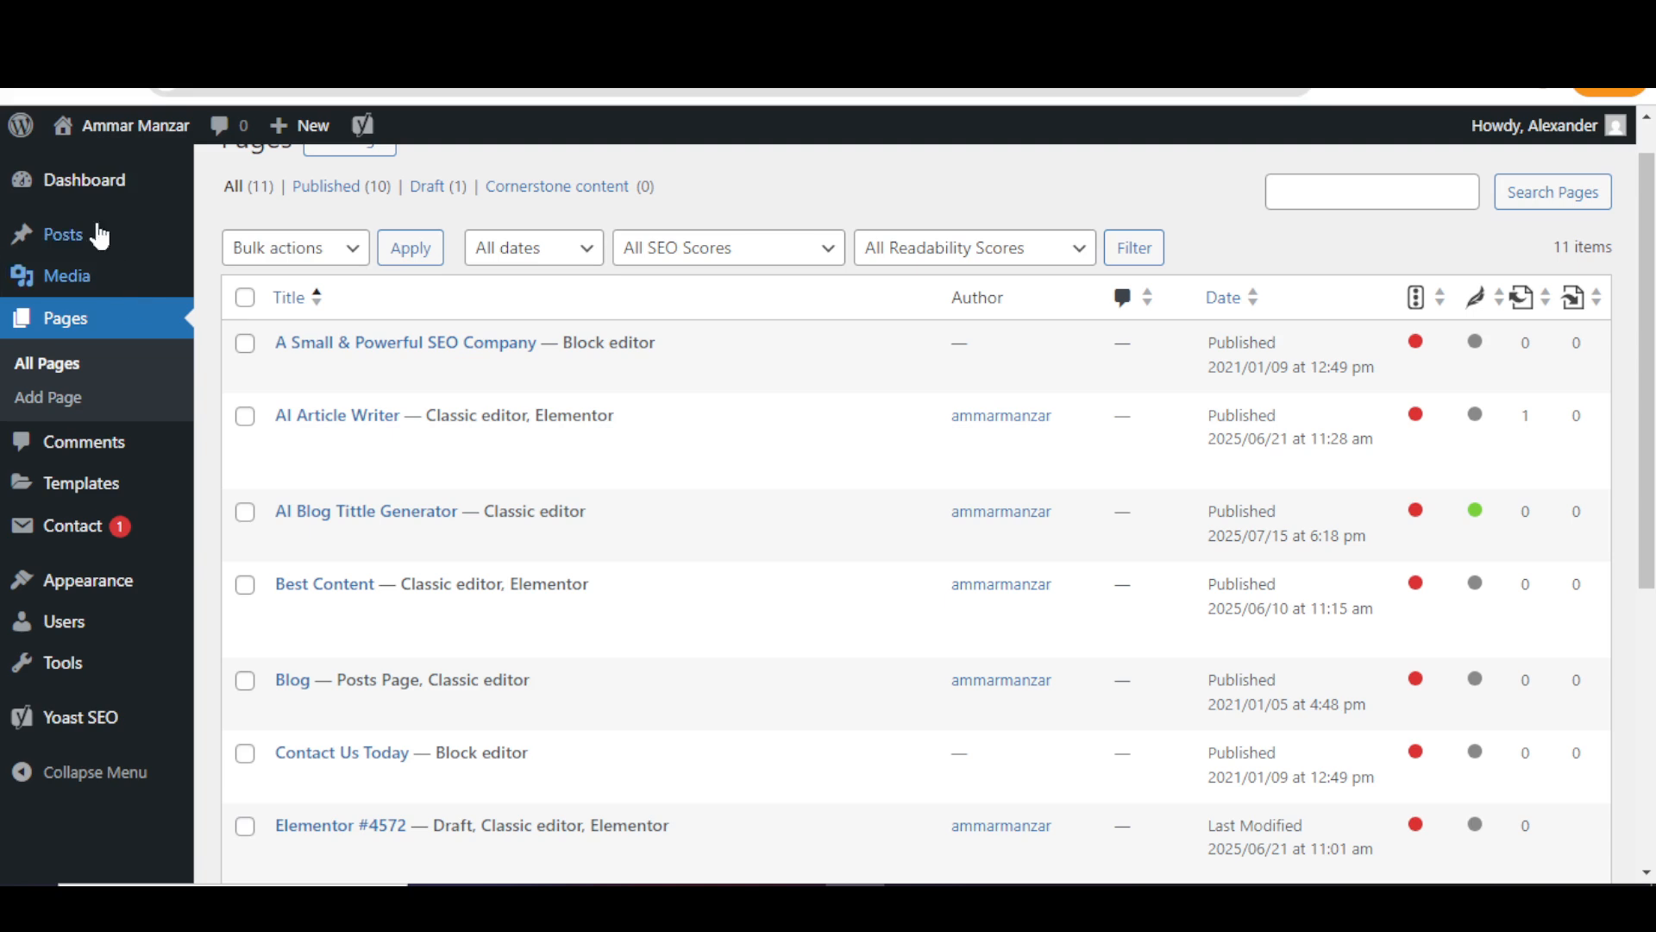
pyautogui.moveTo(58, 242)
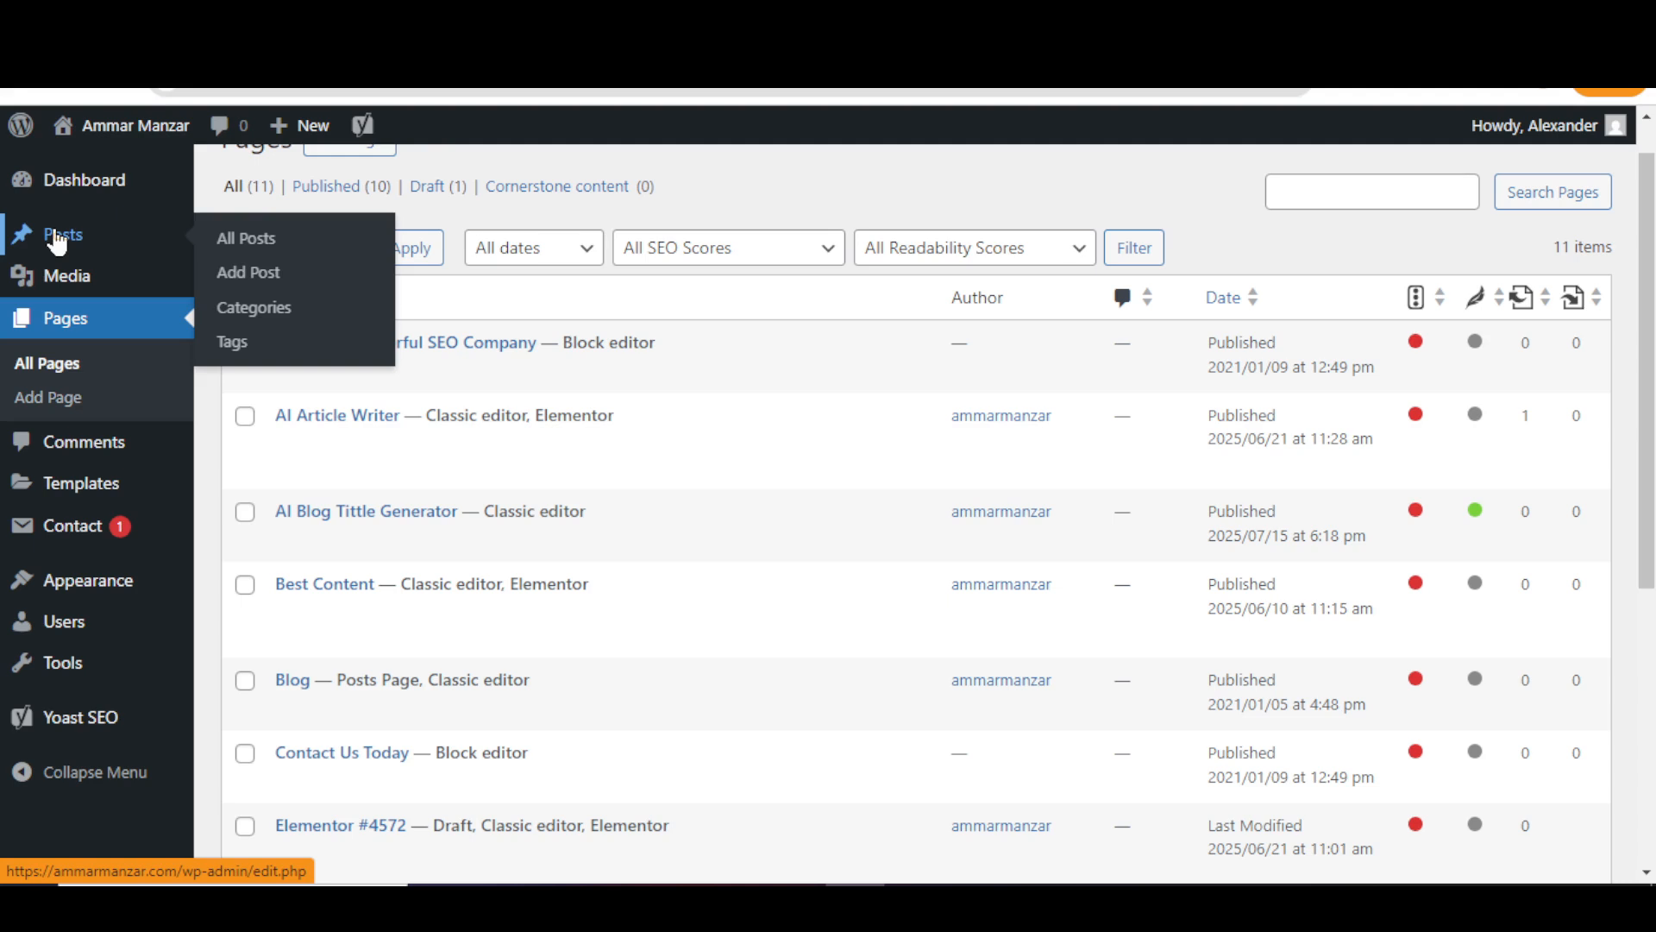
pyautogui.scroll(-1, 57, 242)
pyautogui.scroll(1, 58, 242)
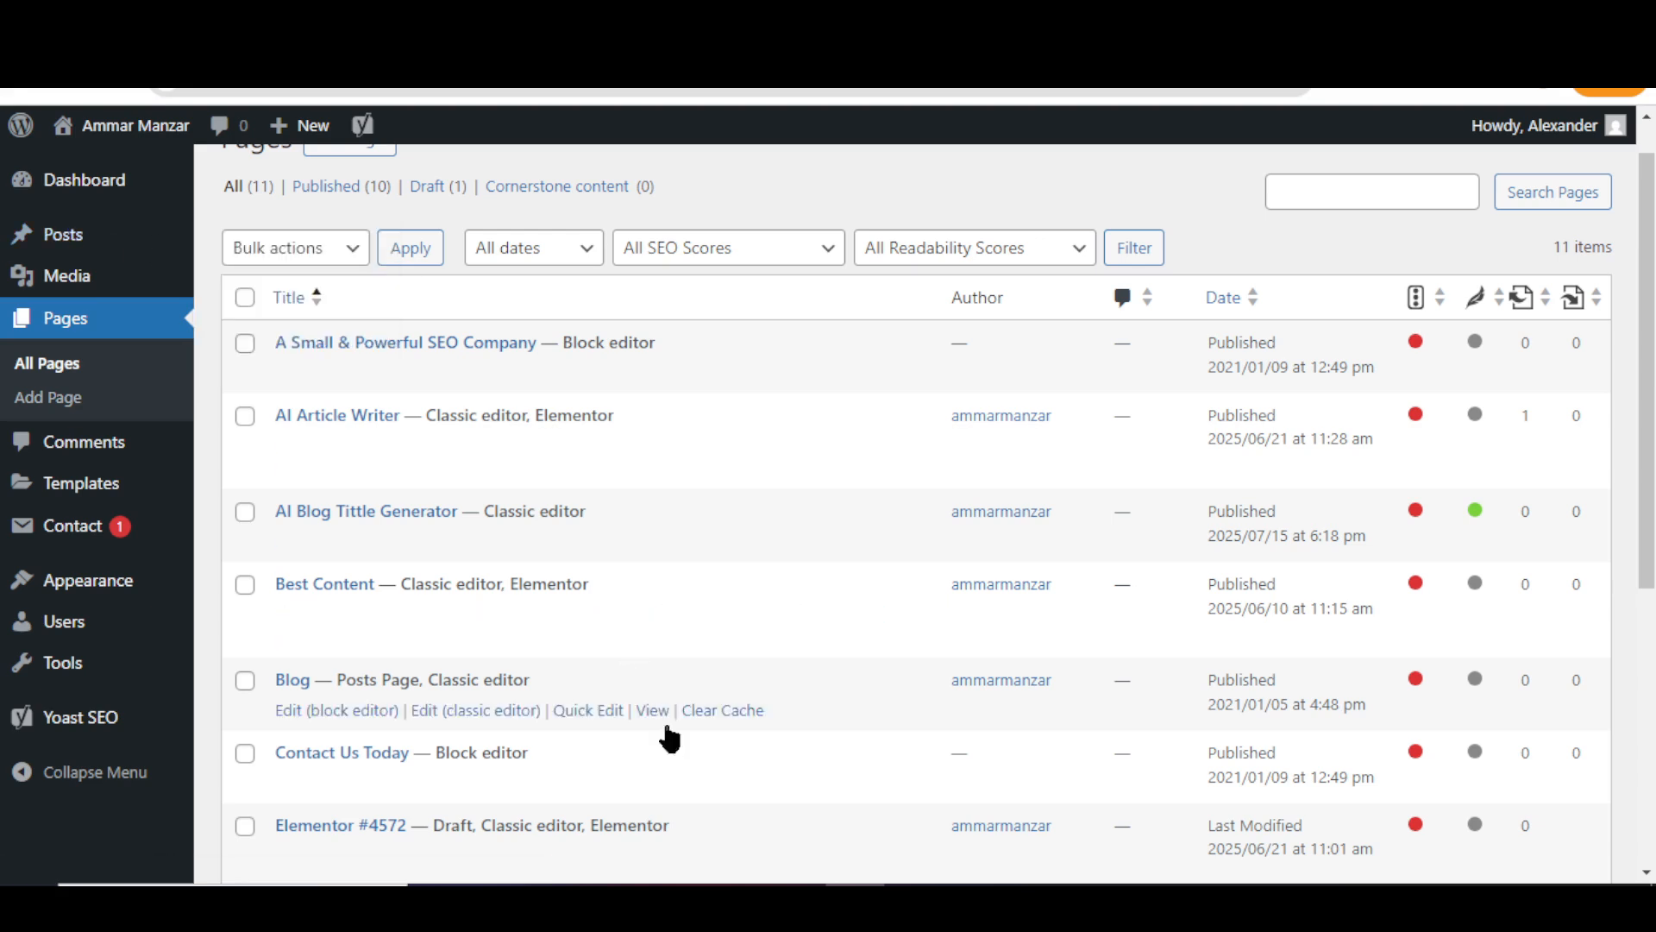
pyautogui.moveTo(795, 904)
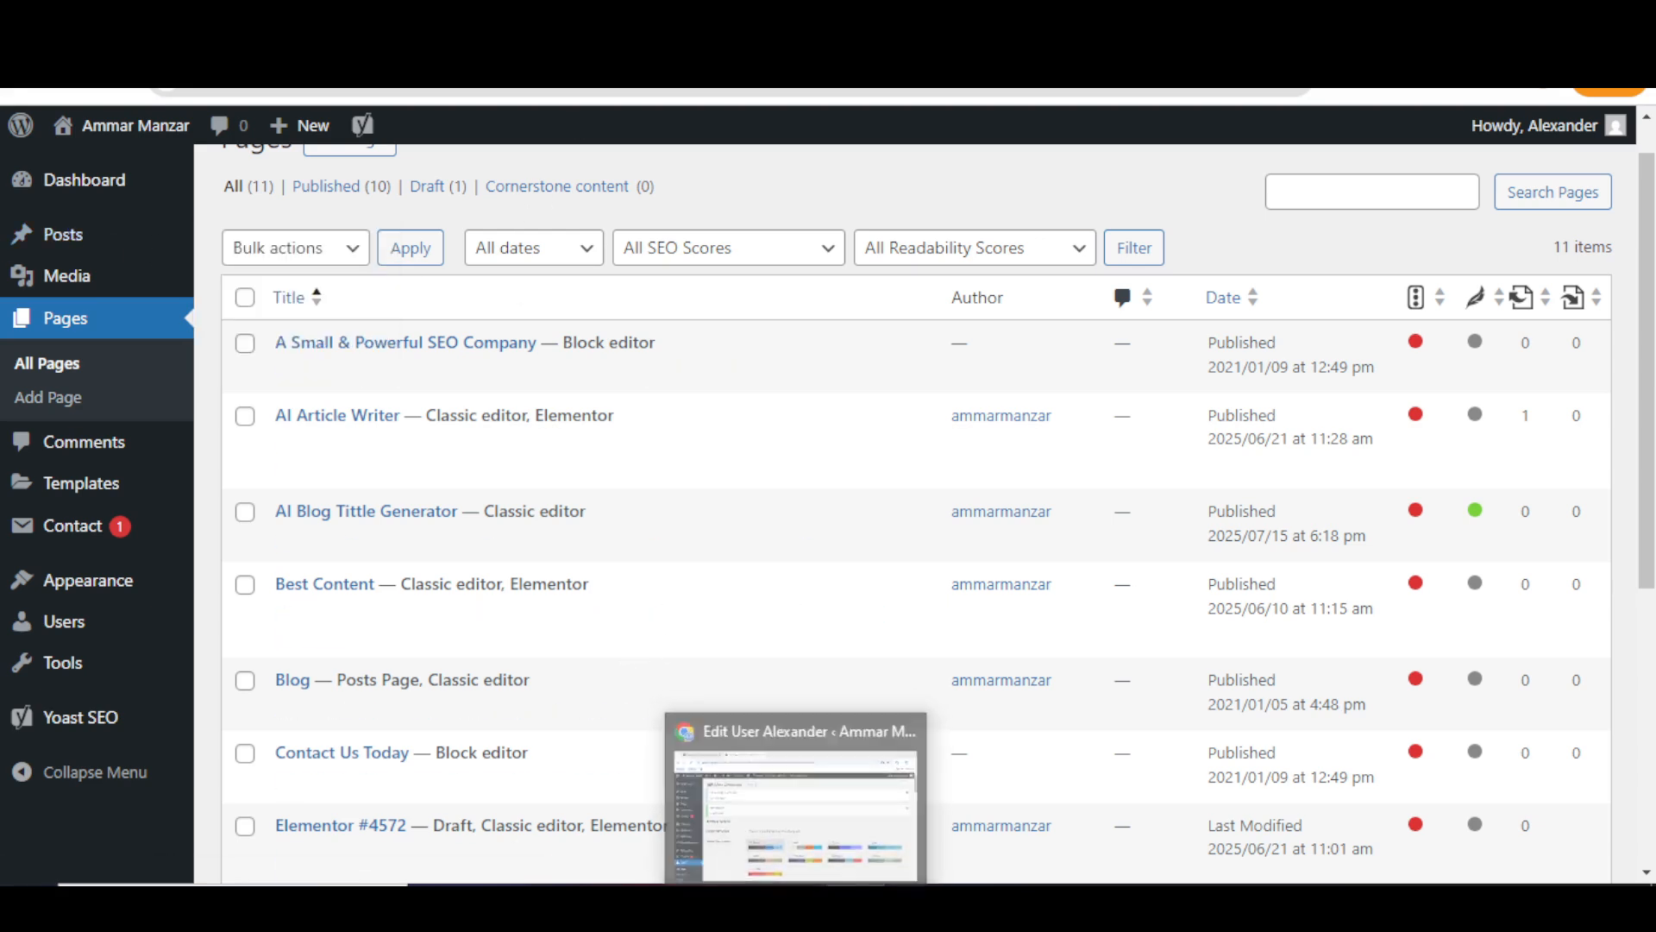
pyautogui.scroll(-7, 428, 727)
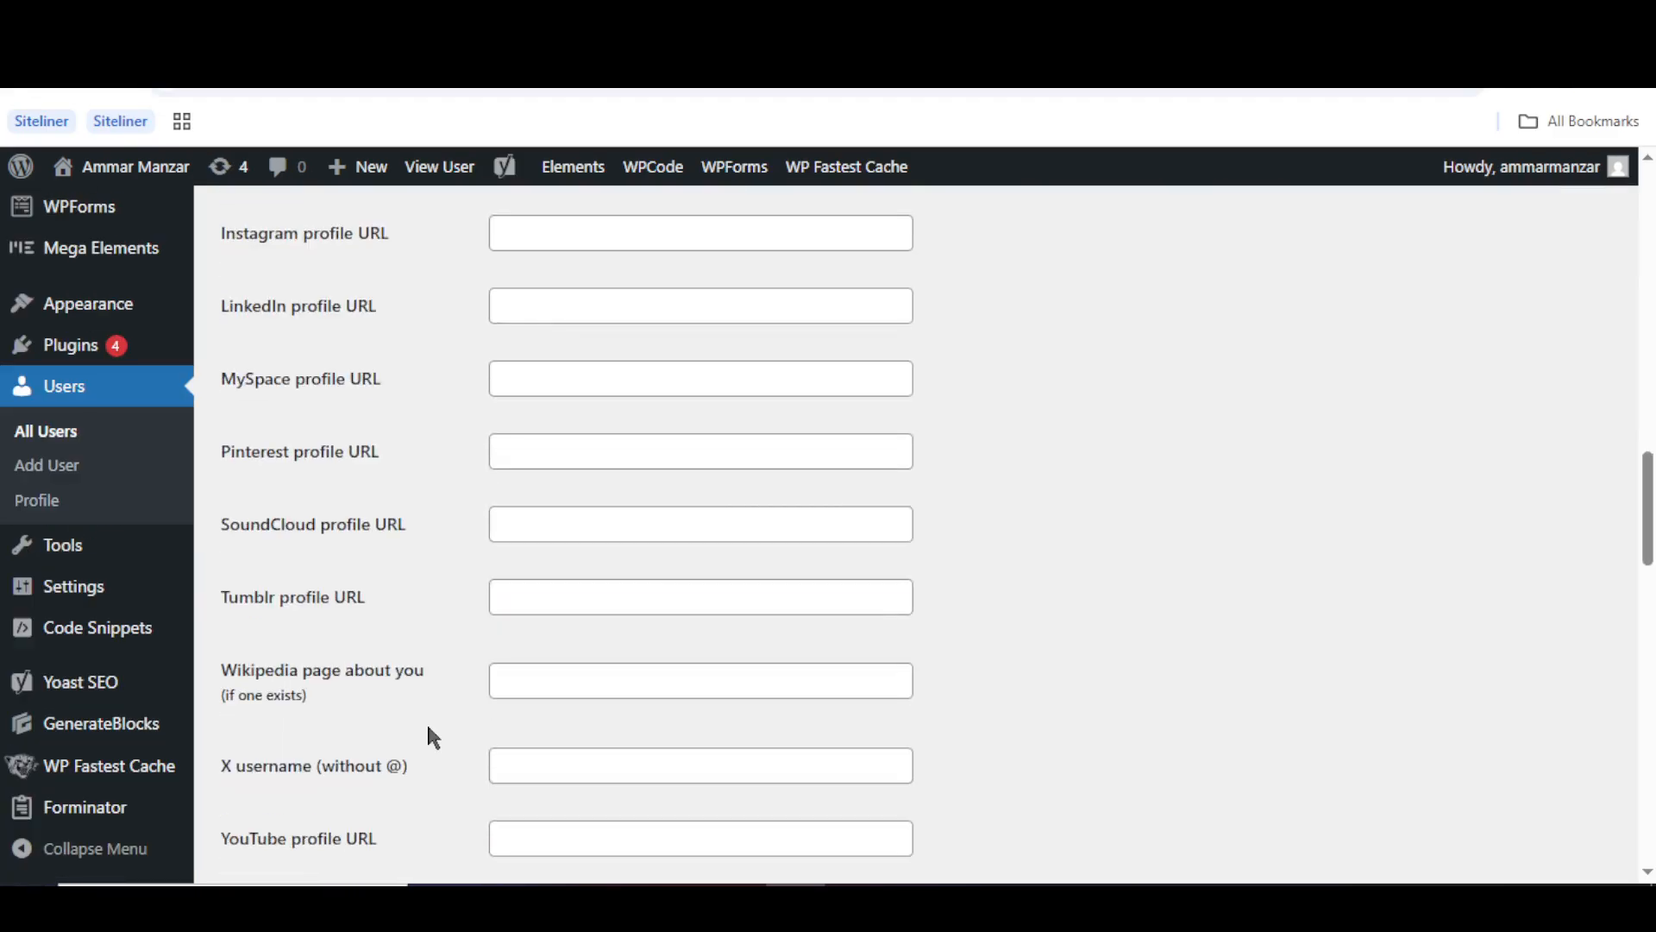
# - Give the test user the Web Designer role, save it, and view his All Pages list
pyautogui.scroll(10, 428, 727)
pyautogui.scroll(-5, 428, 727)
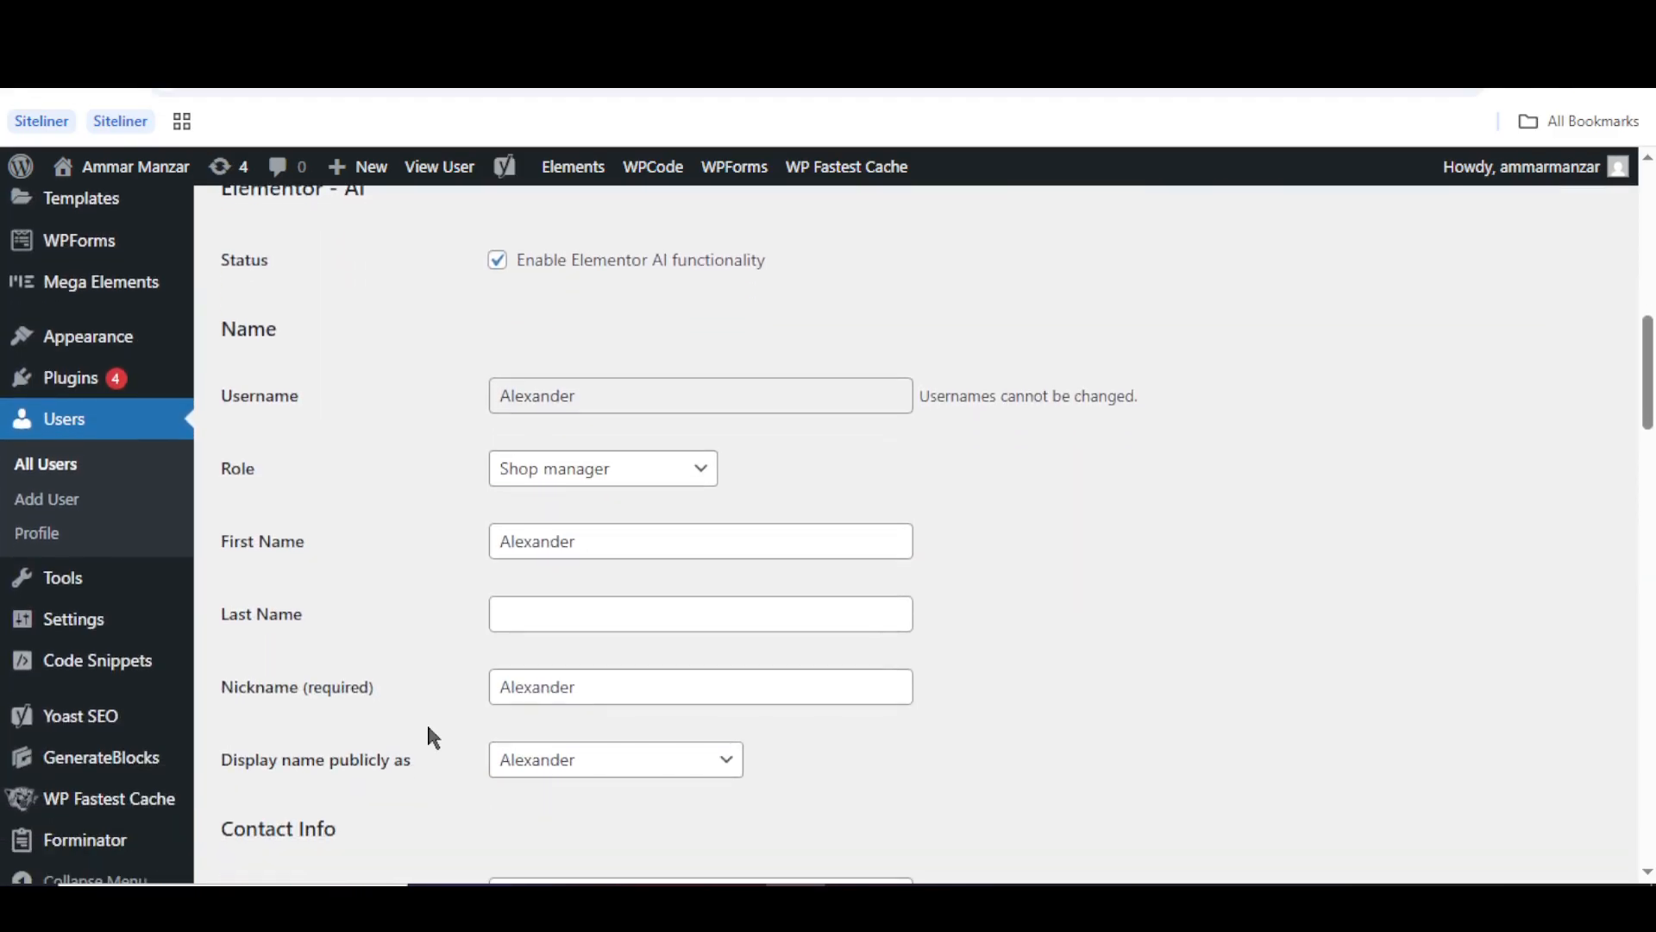
pyautogui.click(590, 468)
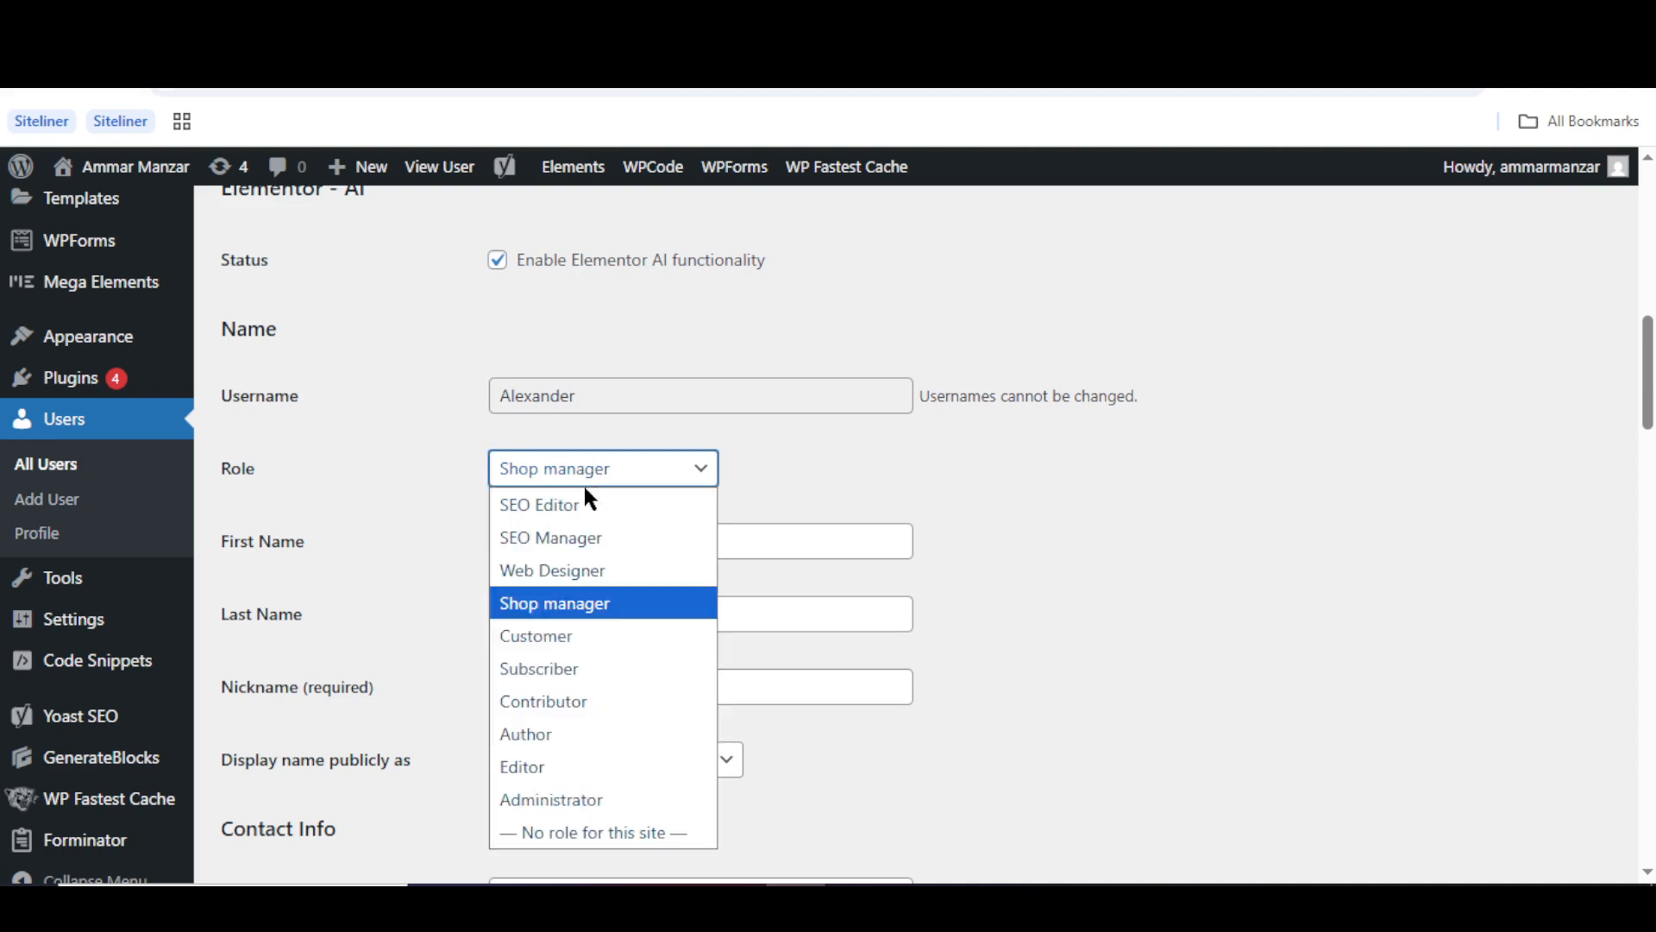
pyautogui.click(586, 571)
pyautogui.click(472, 575)
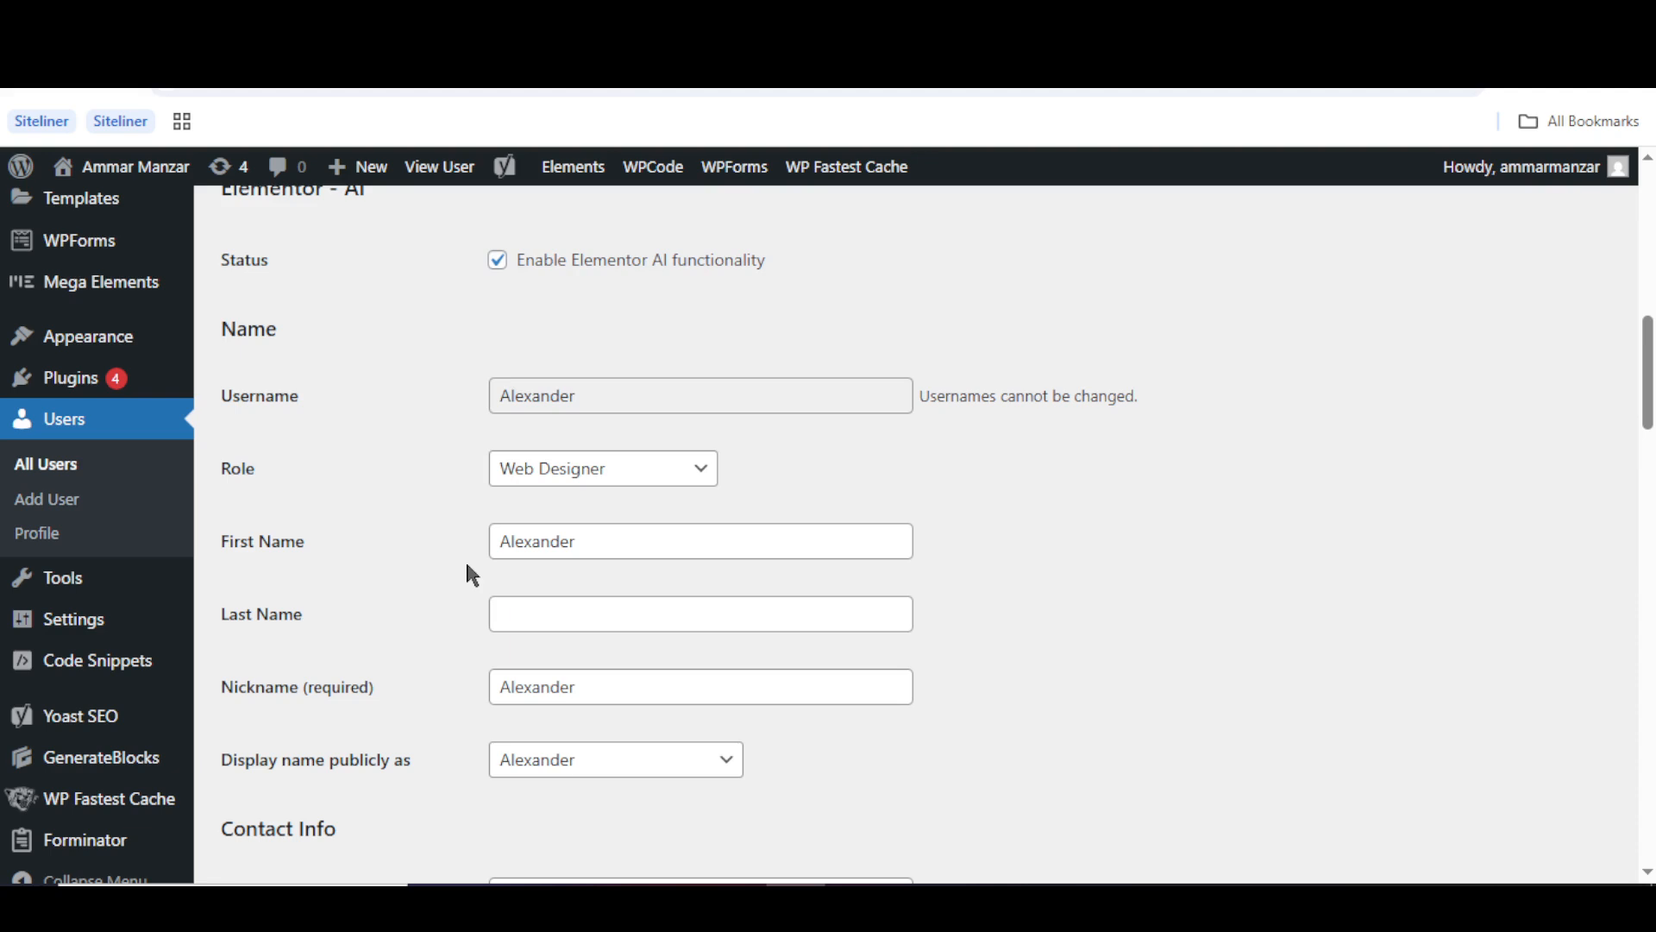
pyautogui.scroll(-20, 470, 573)
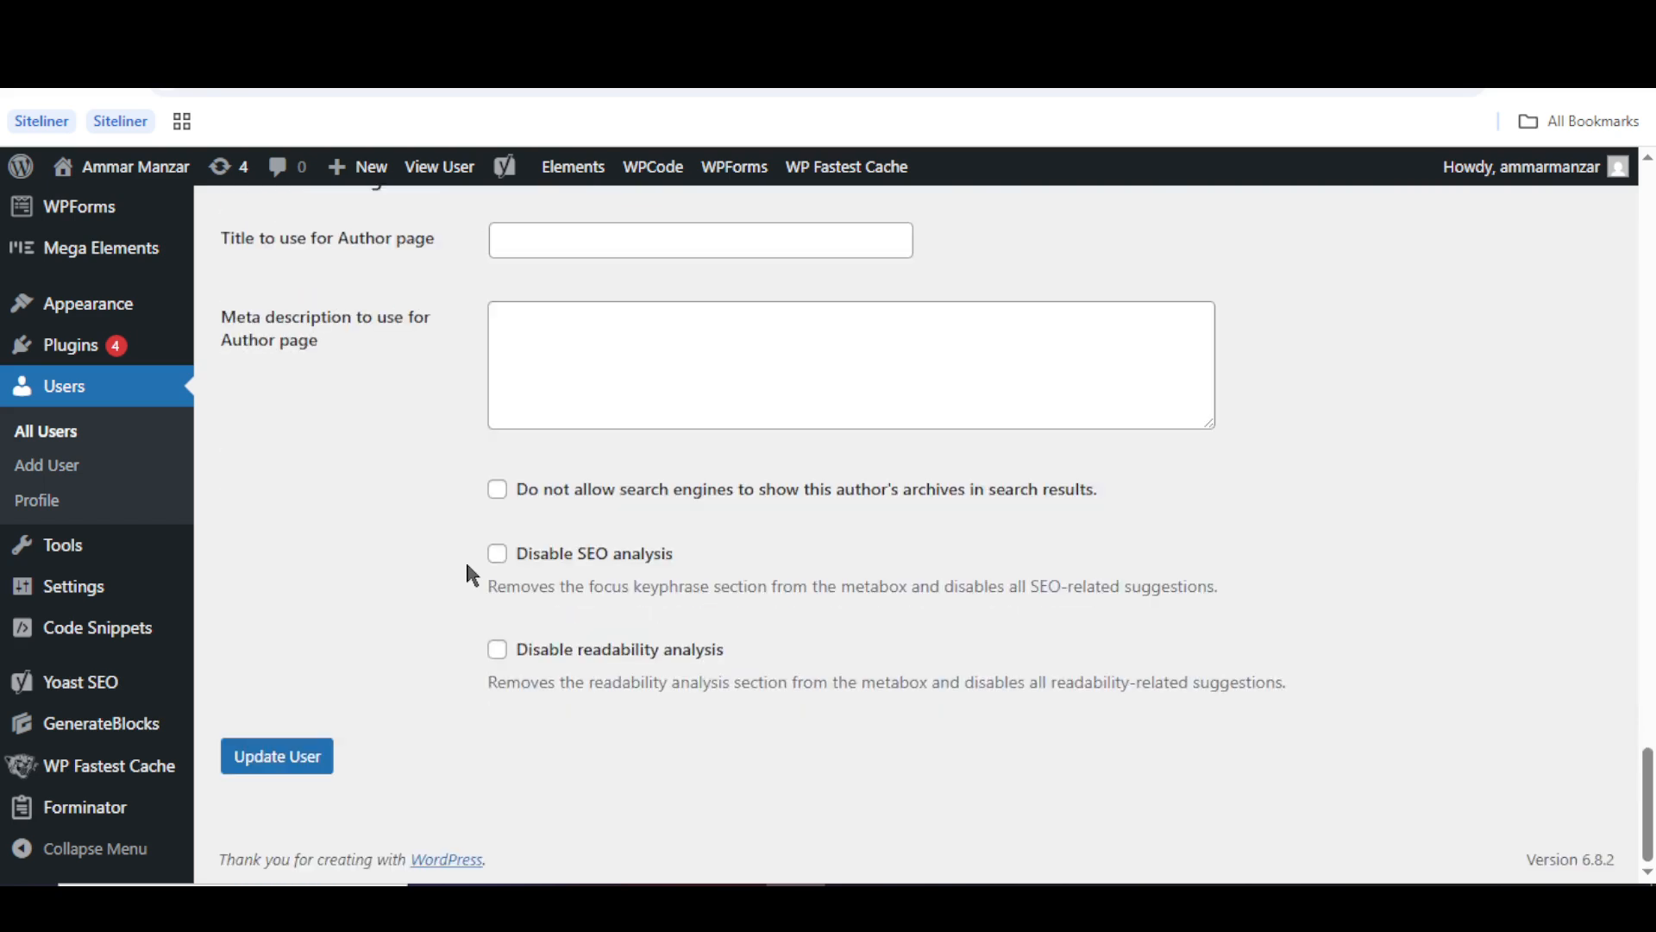
pyautogui.click(297, 757)
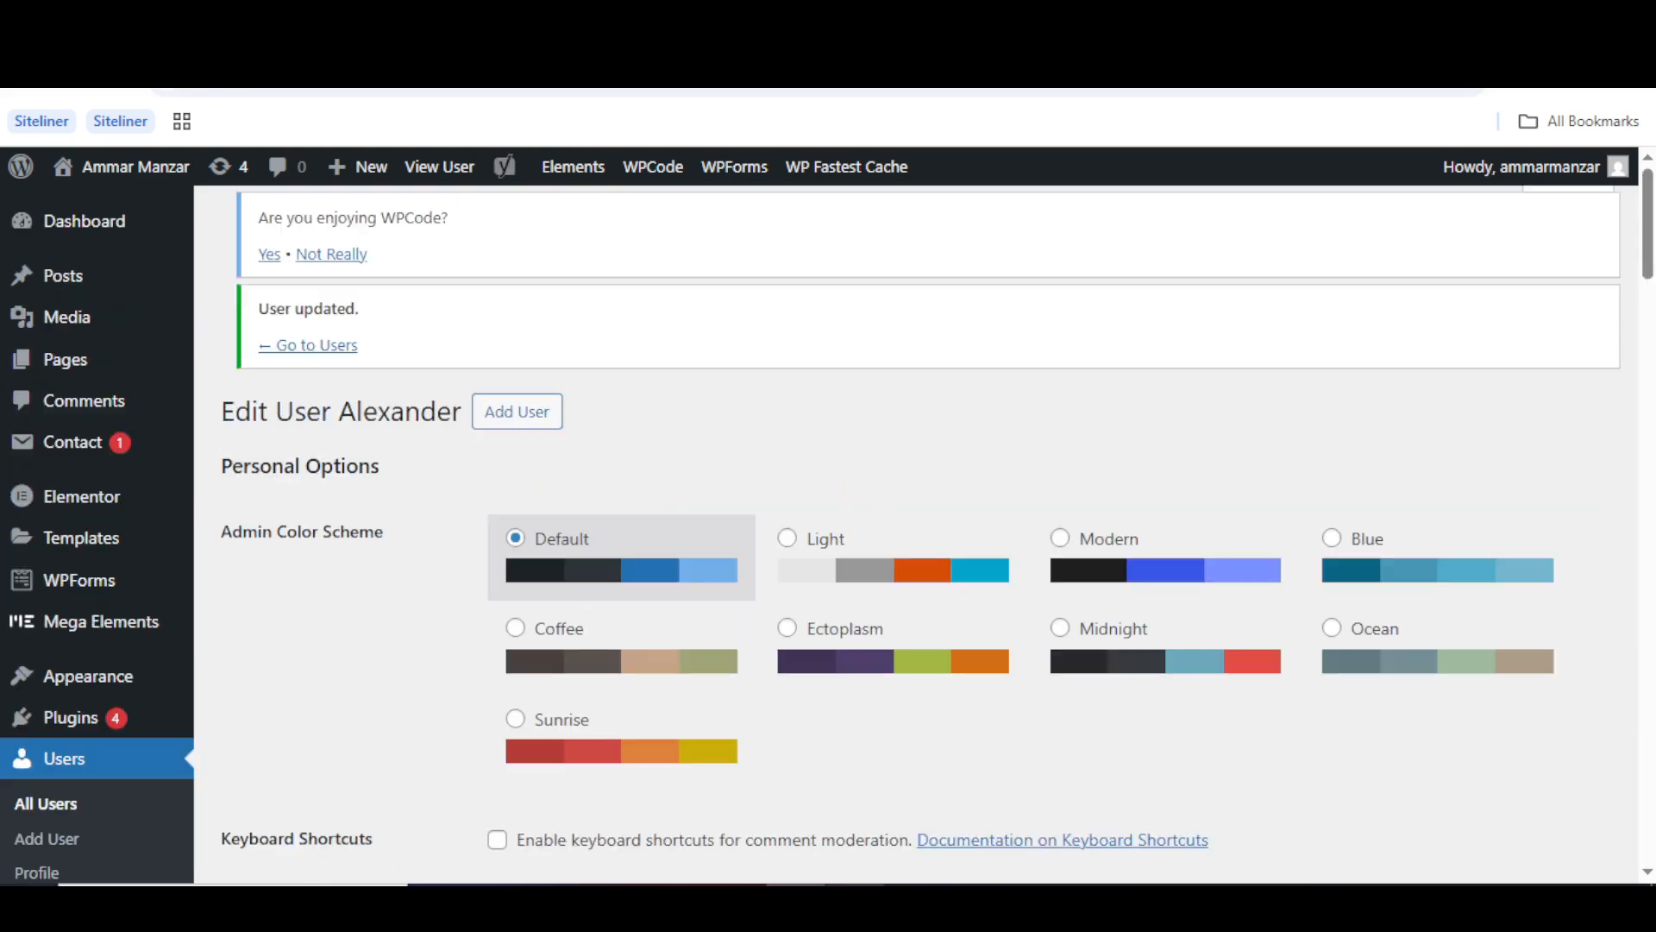
pyautogui.click(854, 807)
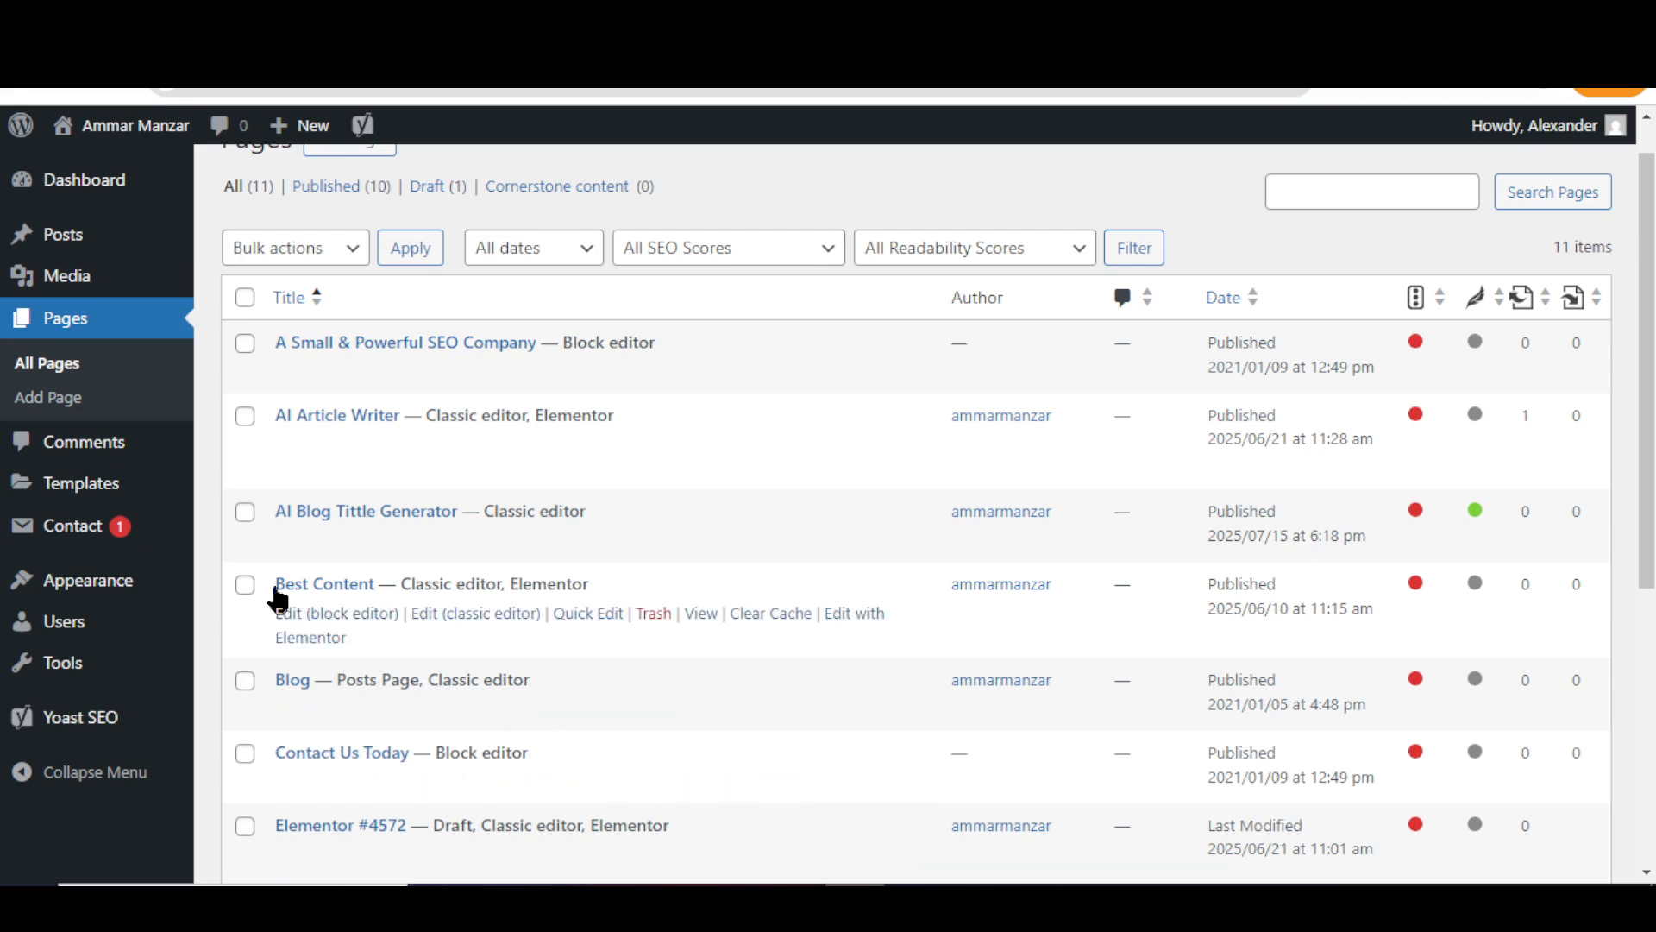
# - Reload the test user's session to show his reduced menu, then return to the admin's Edit User page
pyautogui.click(120, 90)
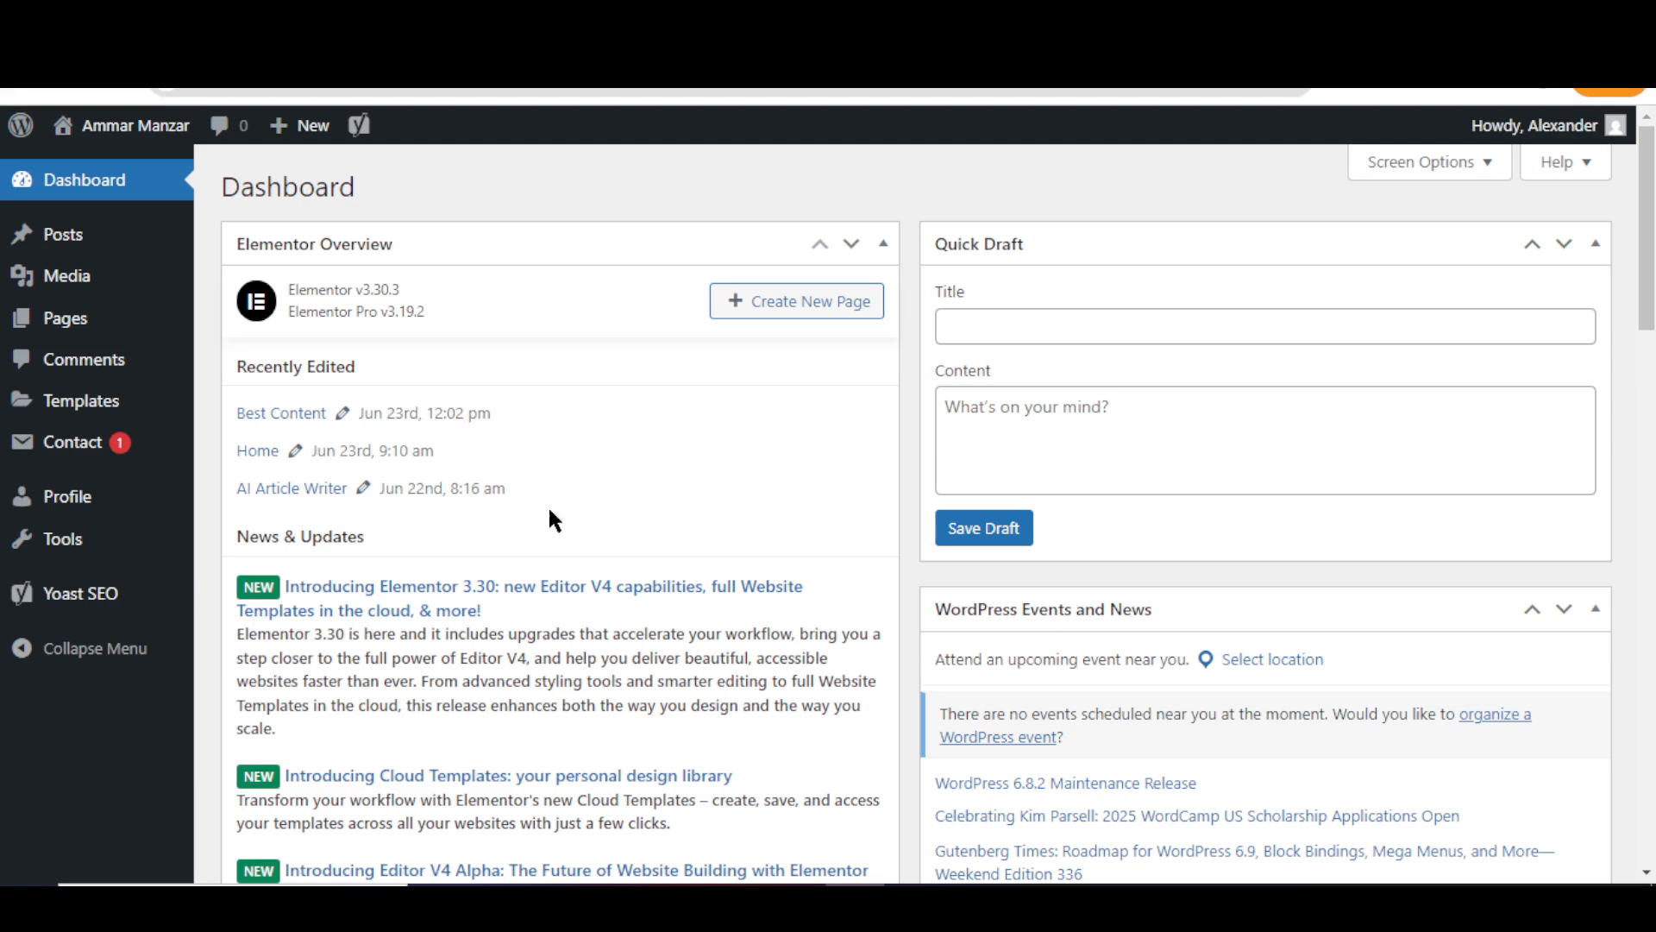
pyautogui.moveTo(794, 884)
pyautogui.click(779, 841)
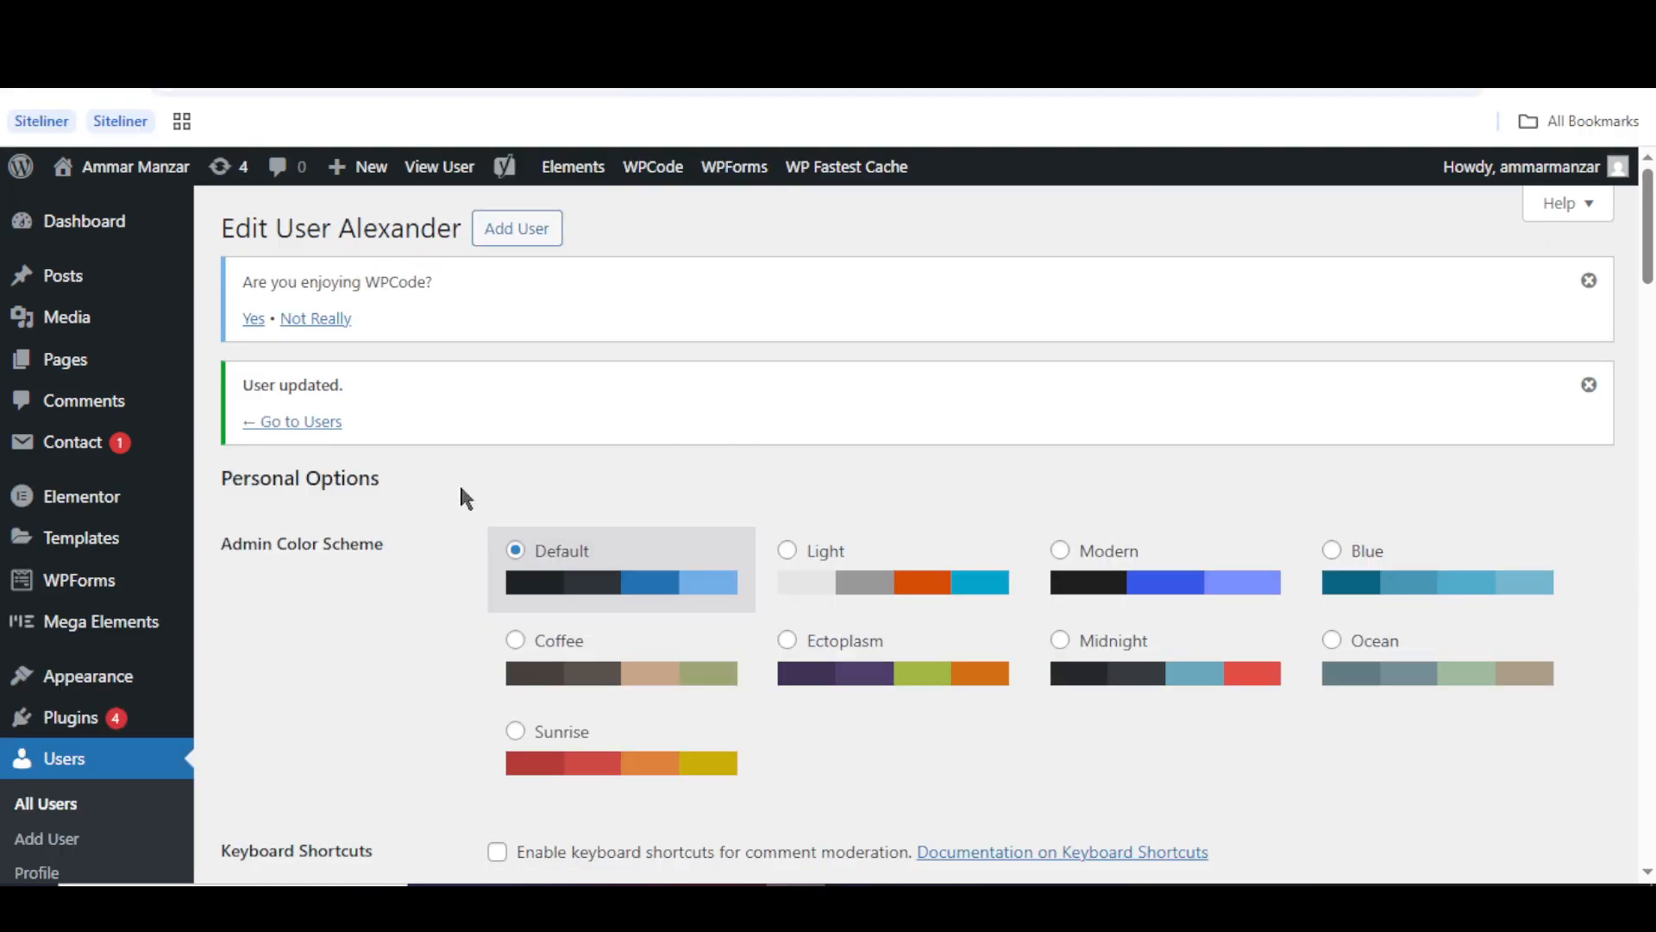
# - Switch the test user's role from Web Designer to SEO Manager and save it with Update User
pyautogui.scroll(-14, 402, 493)
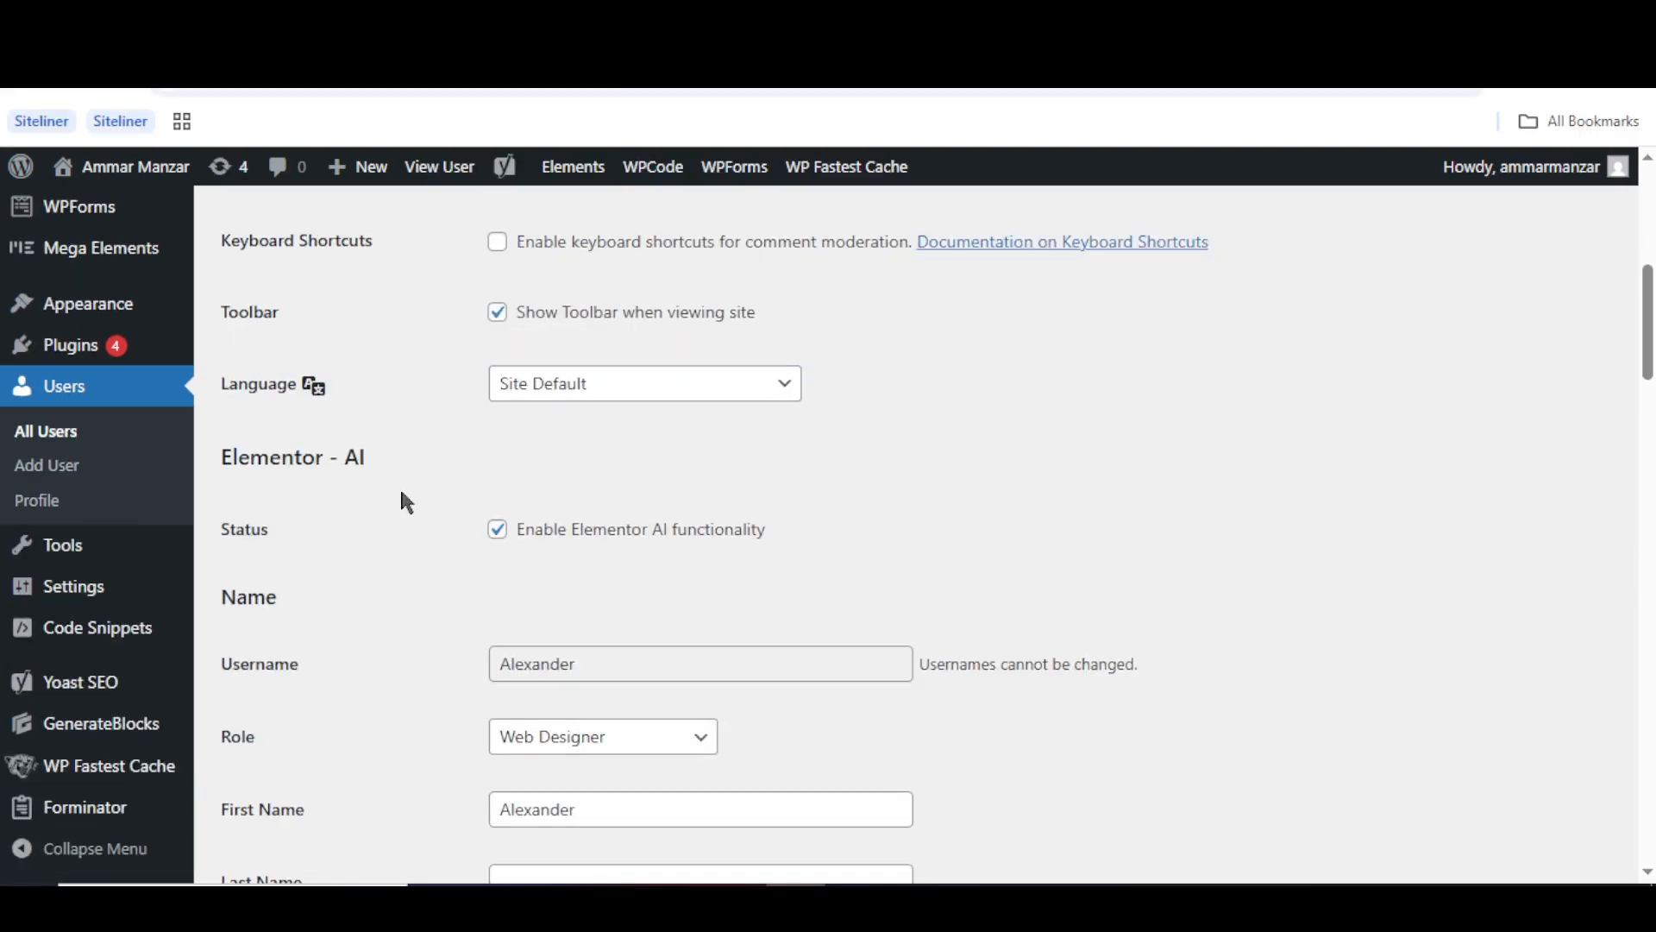
pyautogui.scroll(-1, 402, 493)
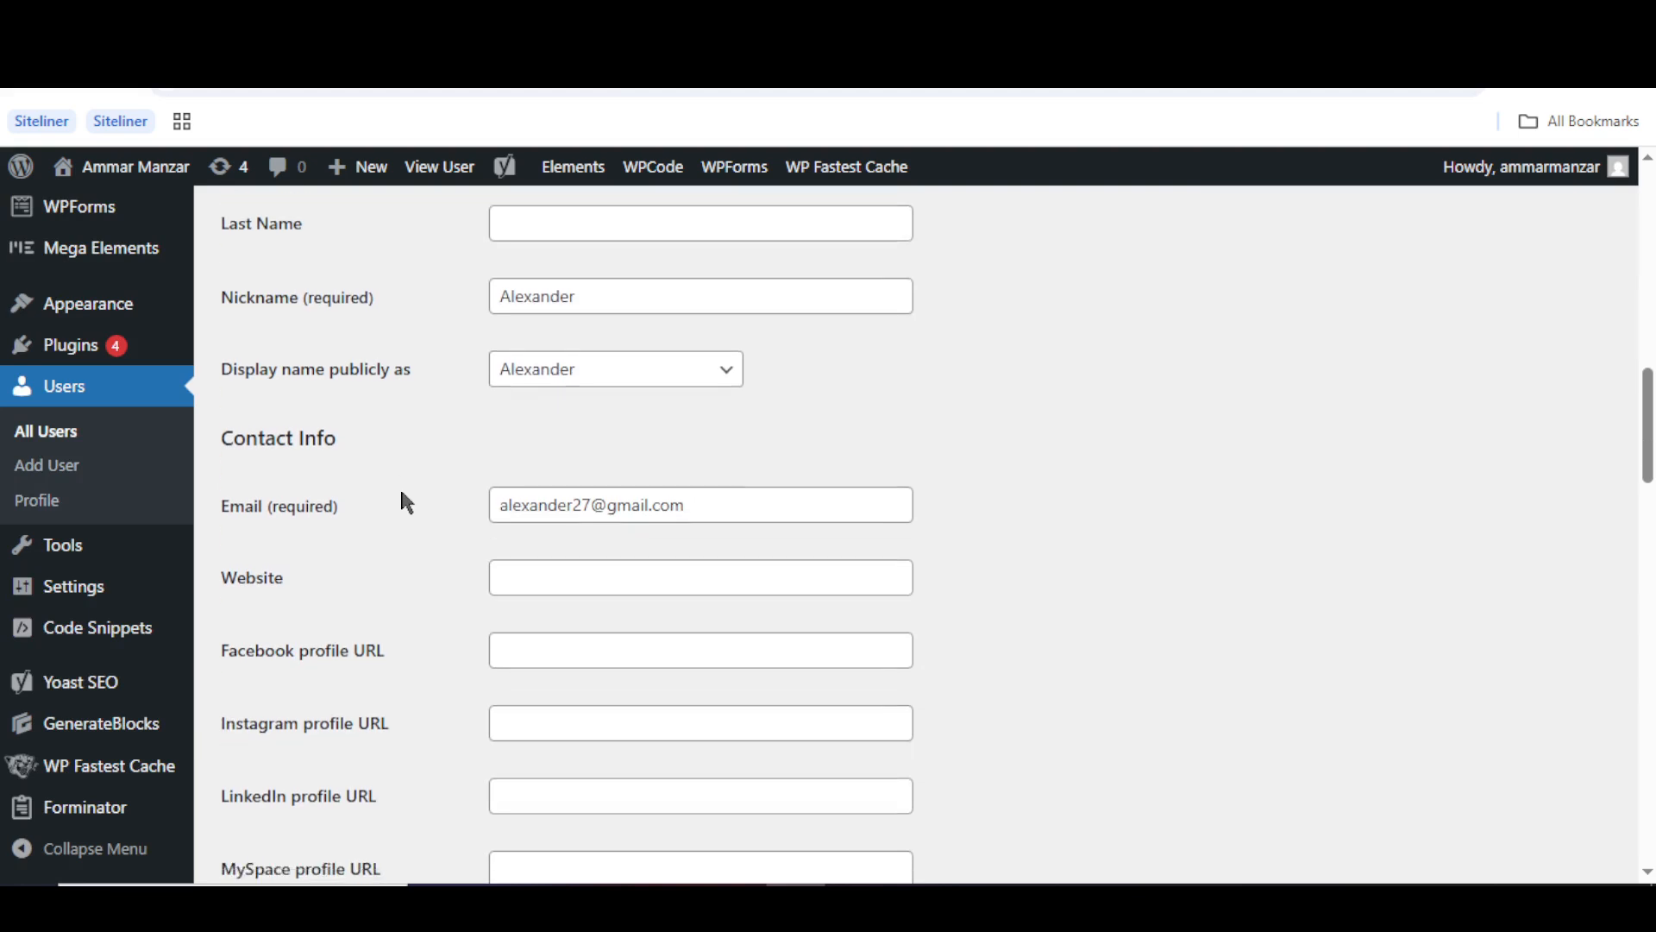
pyautogui.scroll(3, 402, 493)
pyautogui.scroll(1, 401, 494)
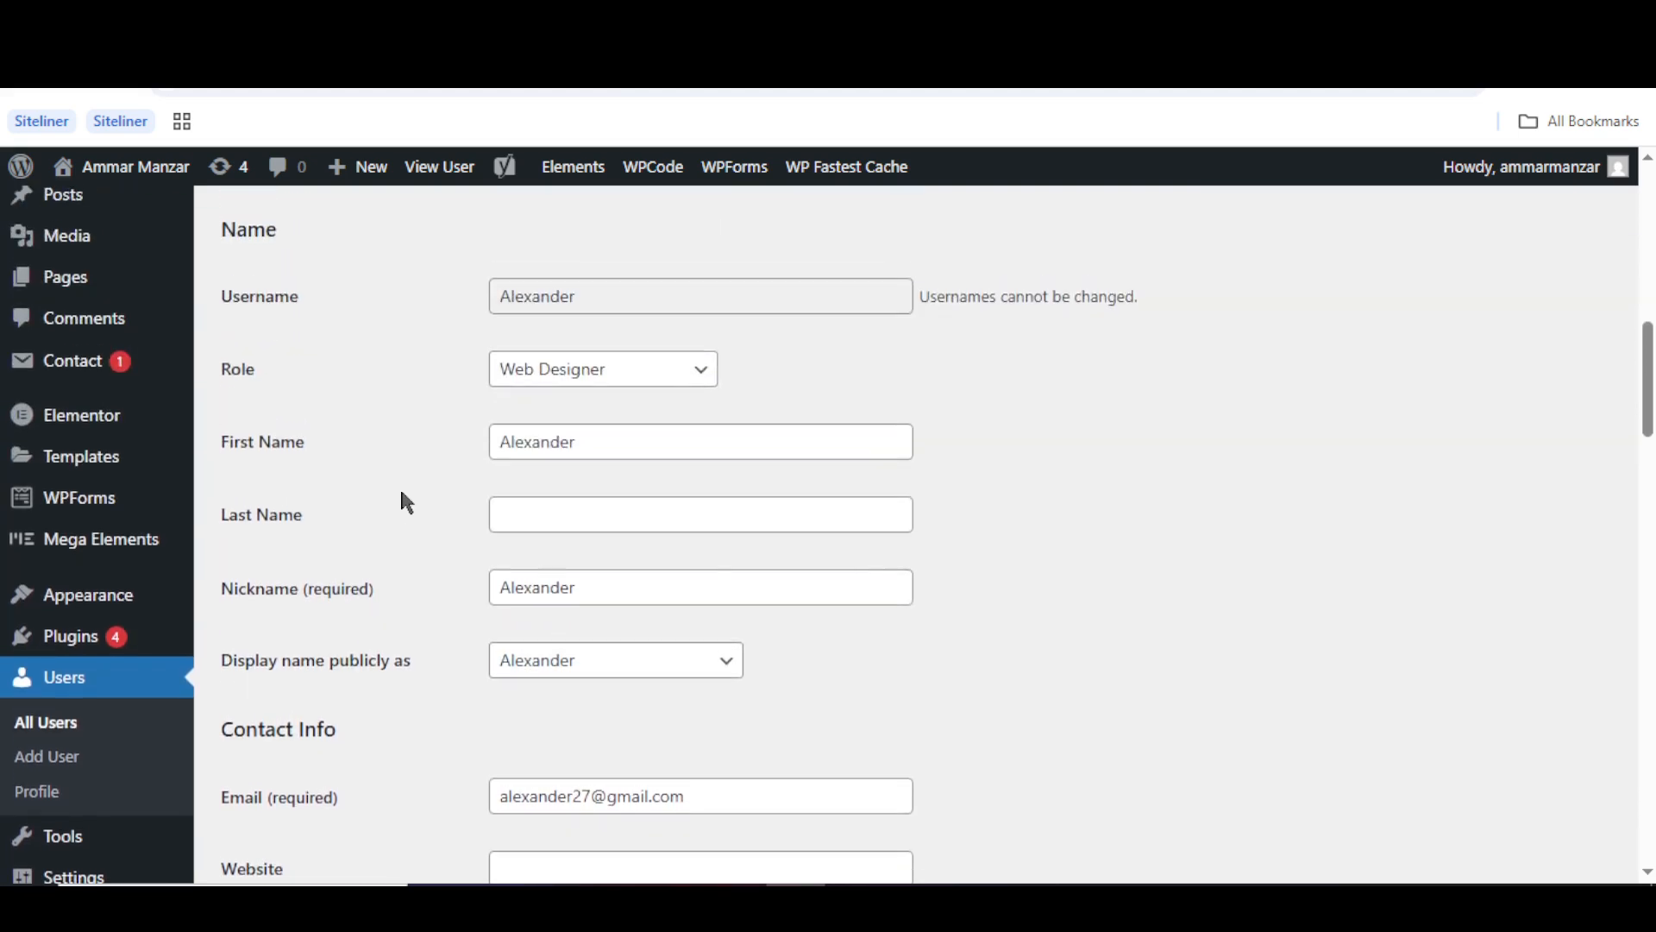
pyautogui.click(552, 372)
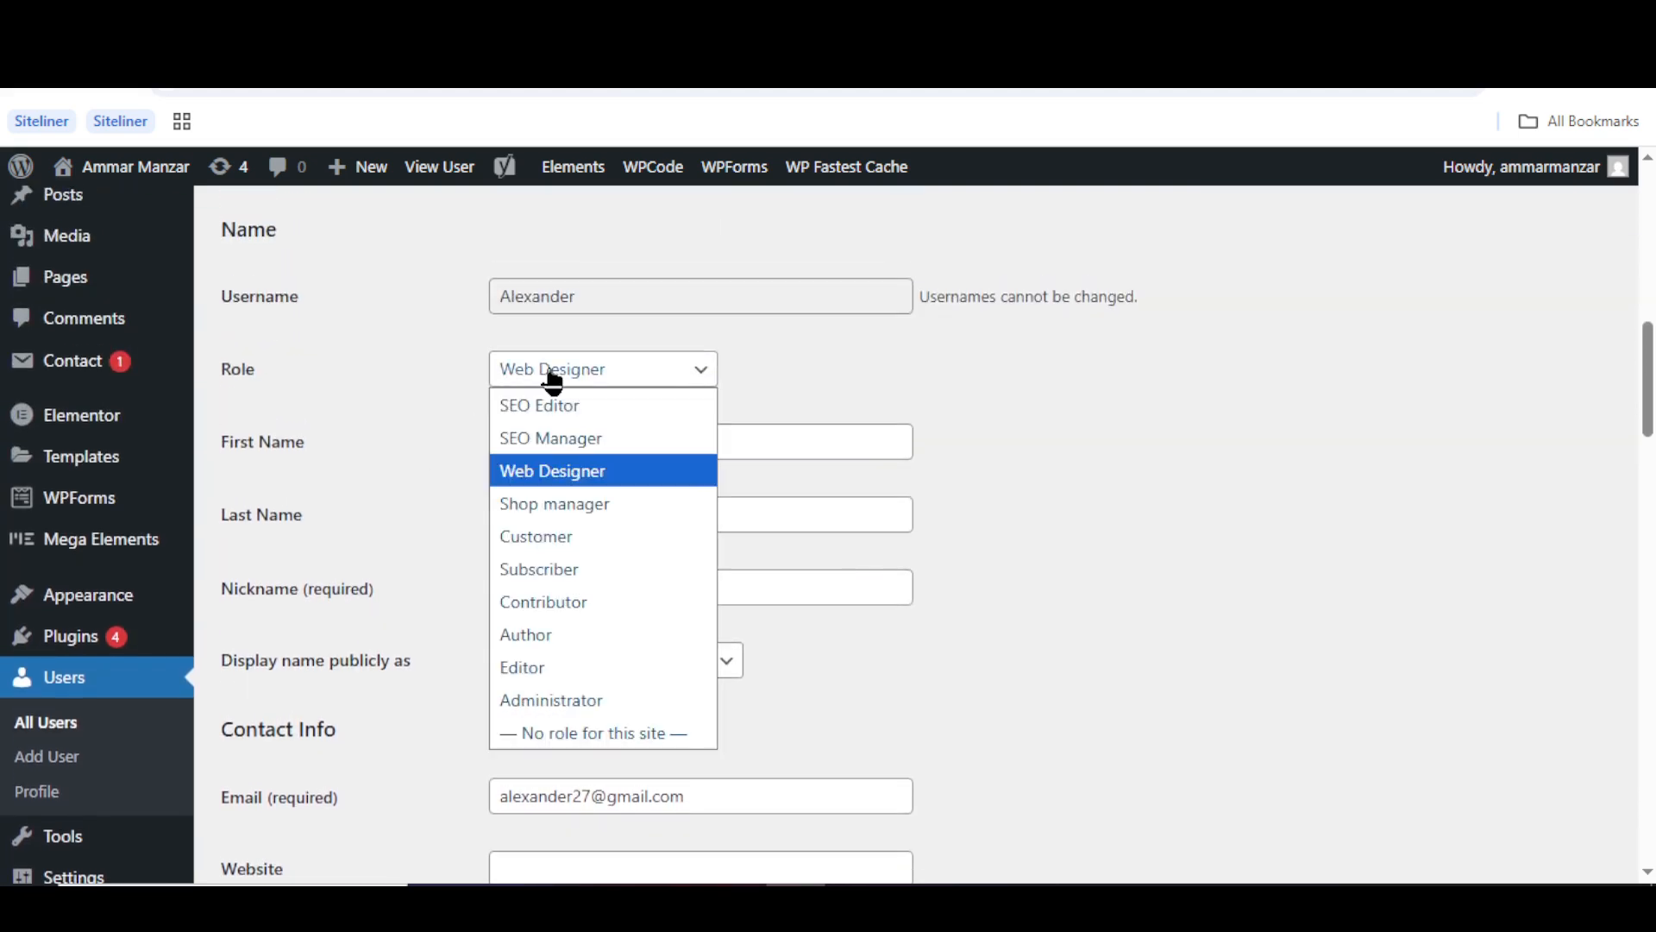
pyautogui.click(550, 439)
pyautogui.click(448, 448)
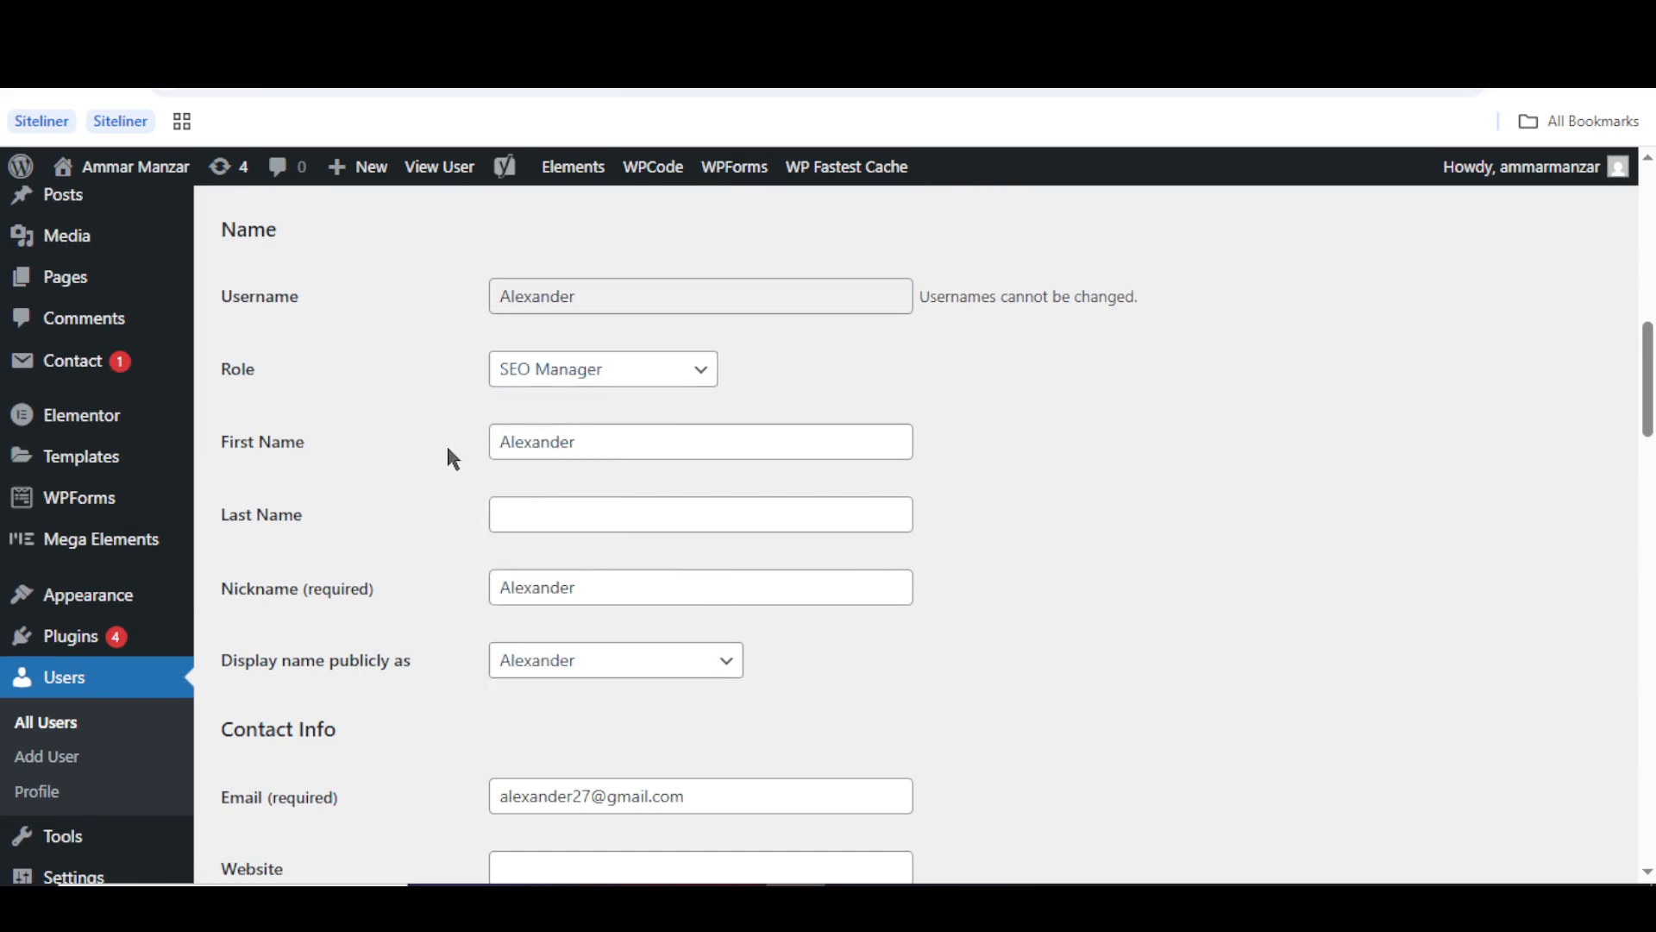
pyautogui.scroll(-5, 448, 449)
pyautogui.scroll(-10, 448, 449)
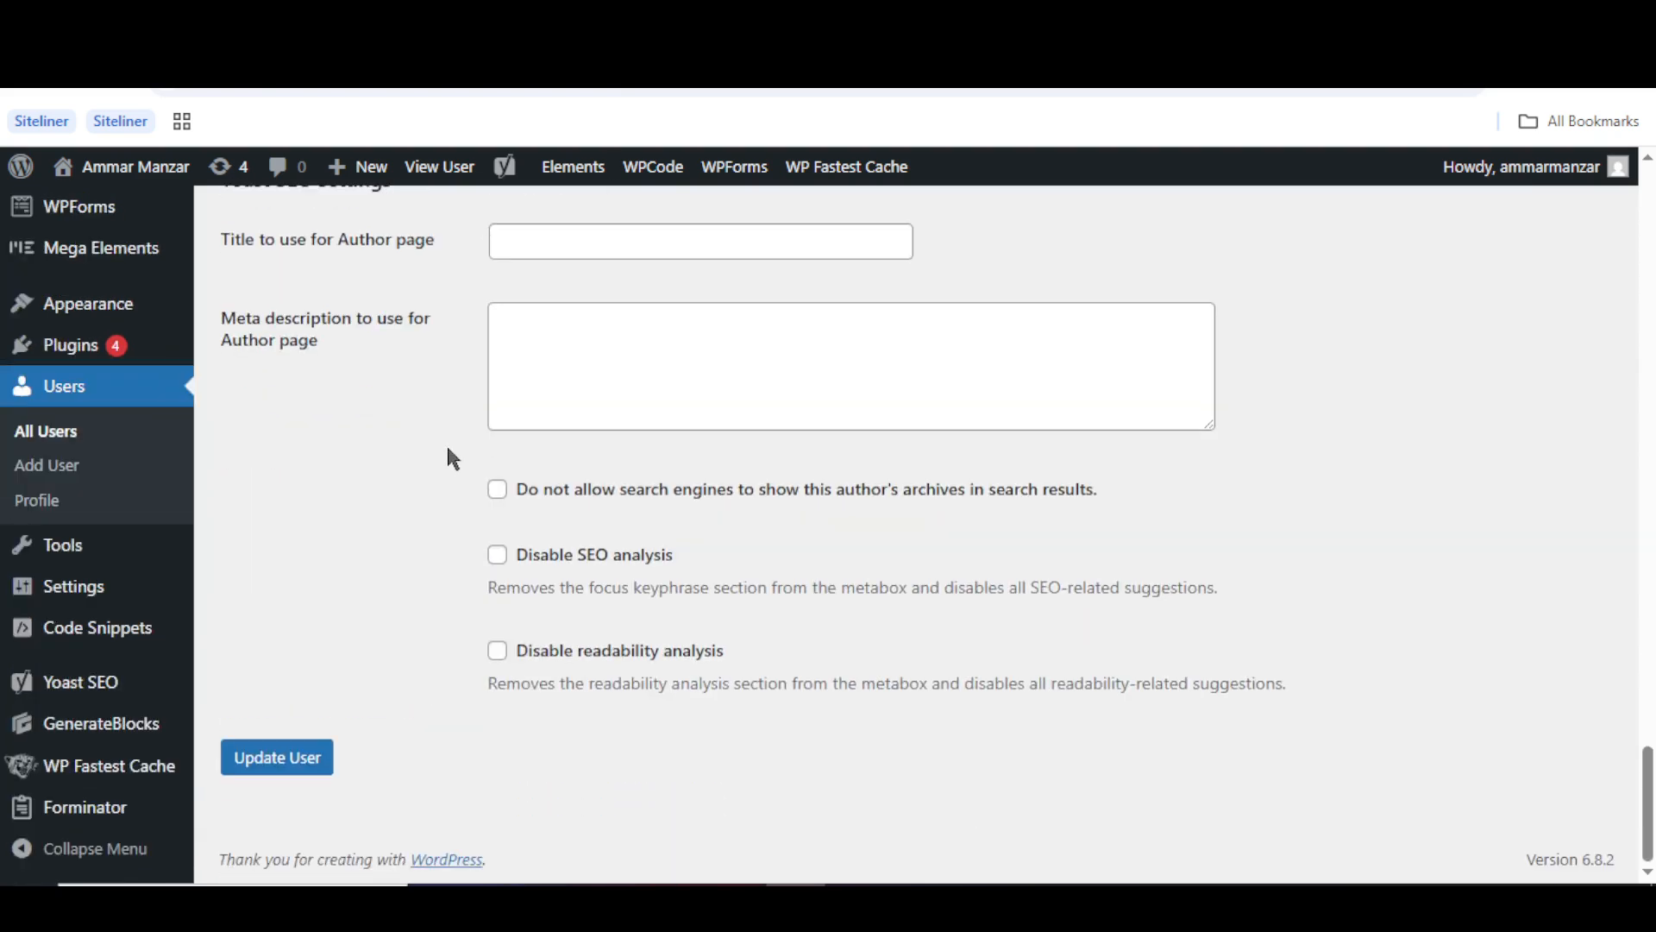
pyautogui.click(293, 759)
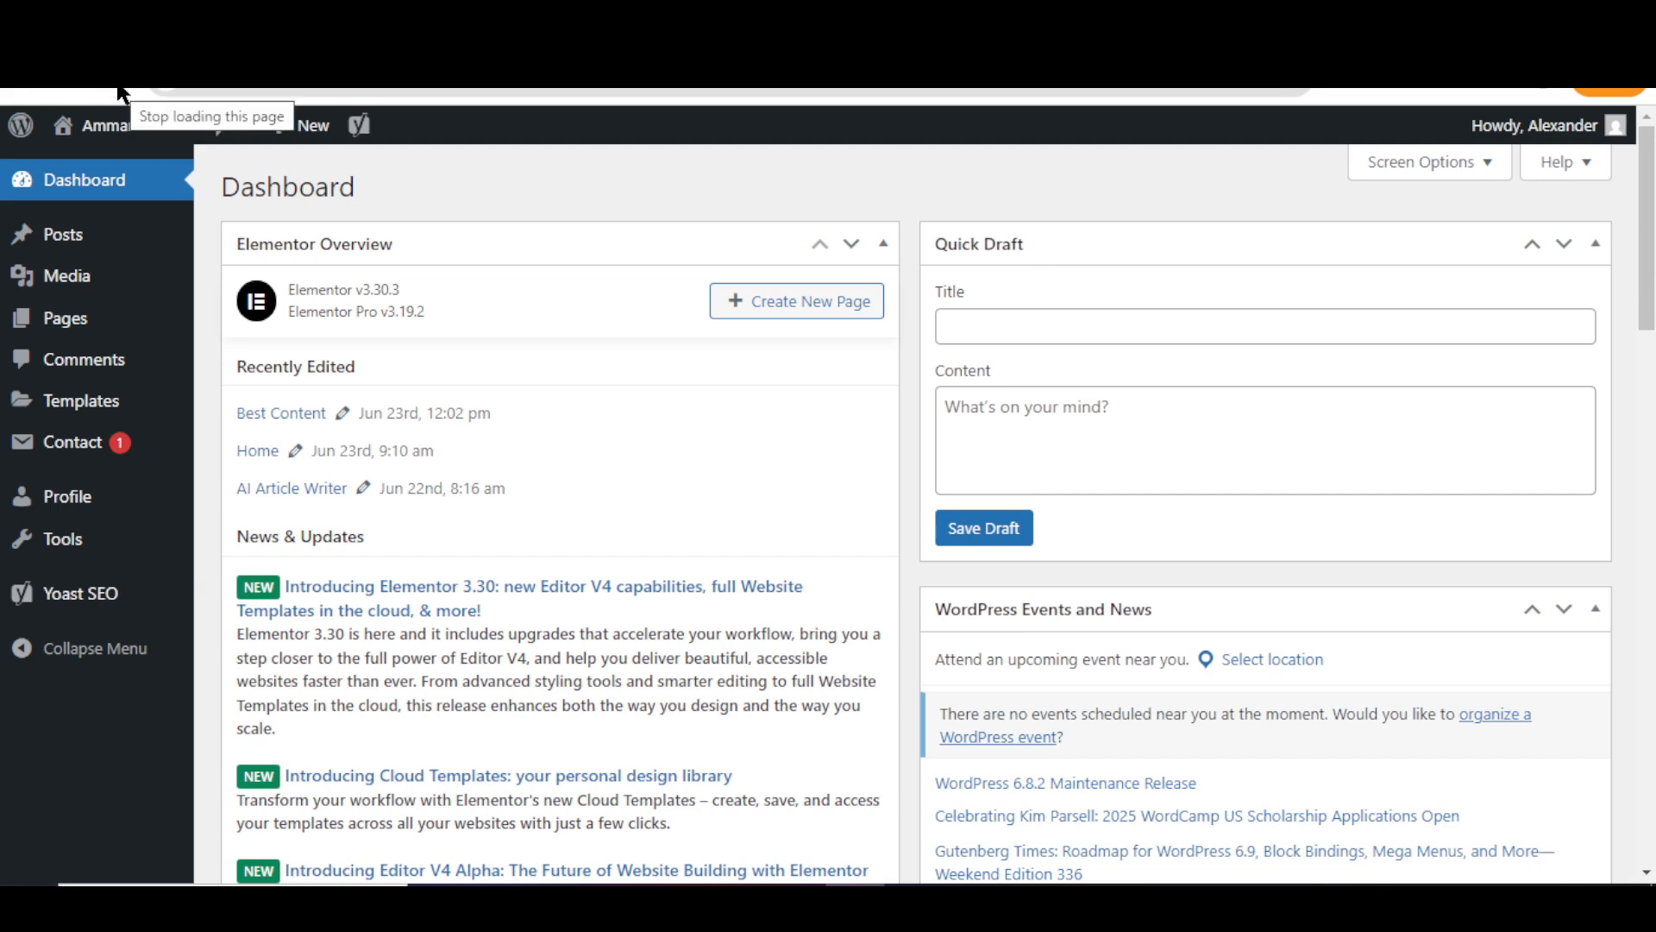
# - Browse the test user's All Pages list, then open his Posts list from the sidebar
pyautogui.moveTo(75, 593)
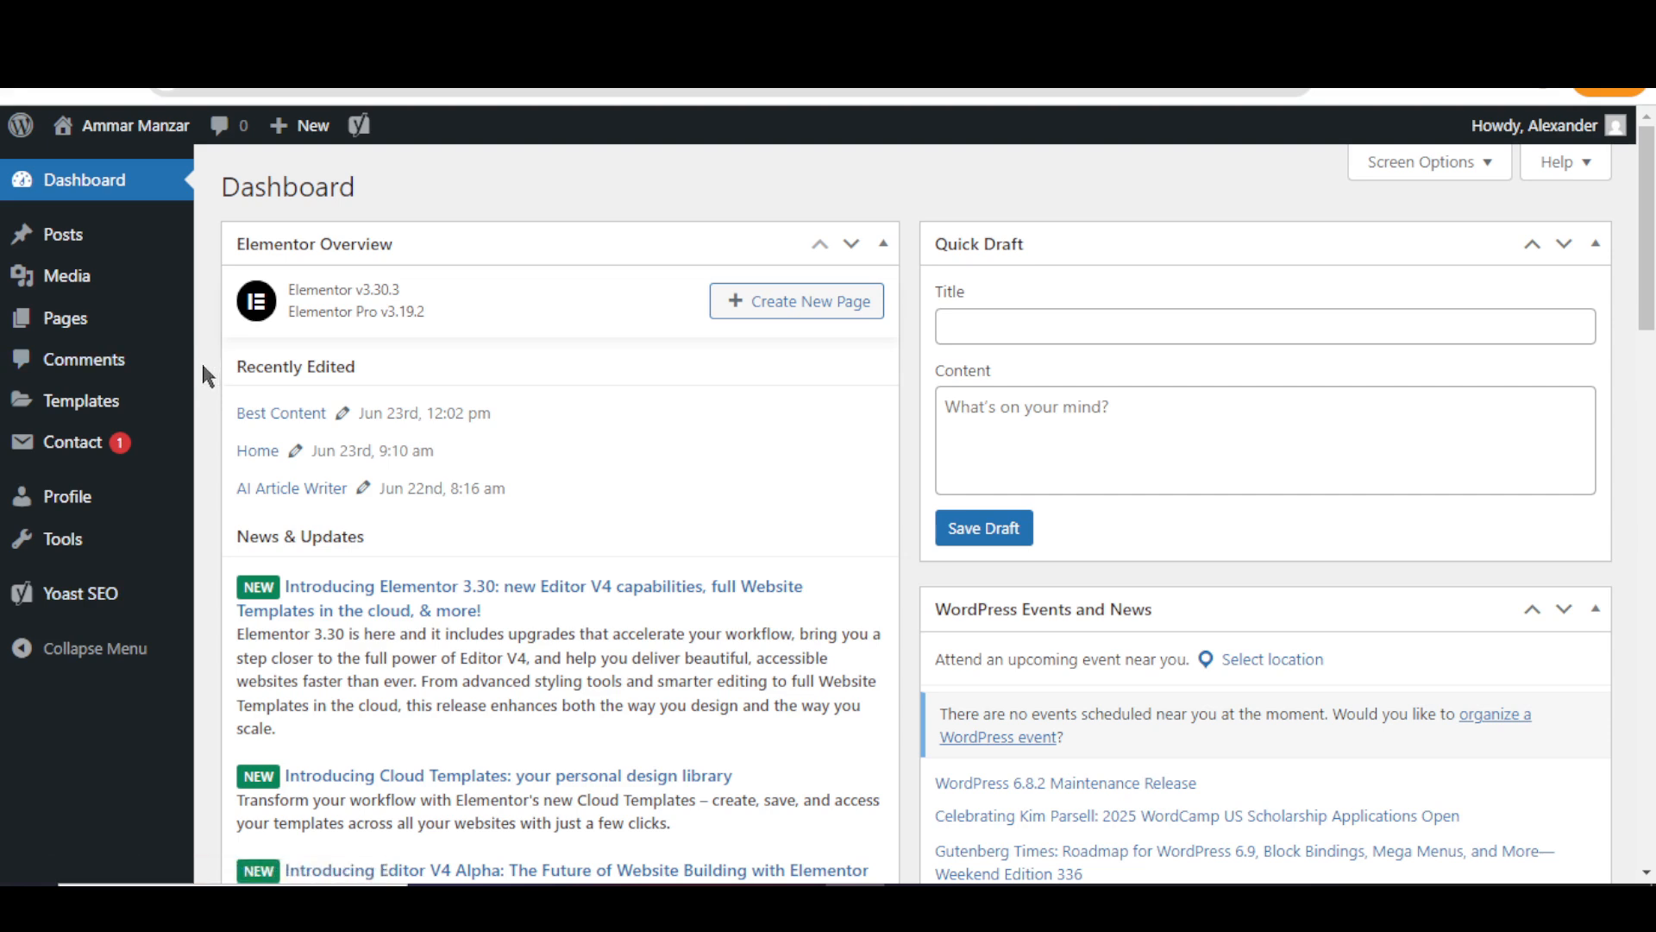
pyautogui.moveTo(111, 333)
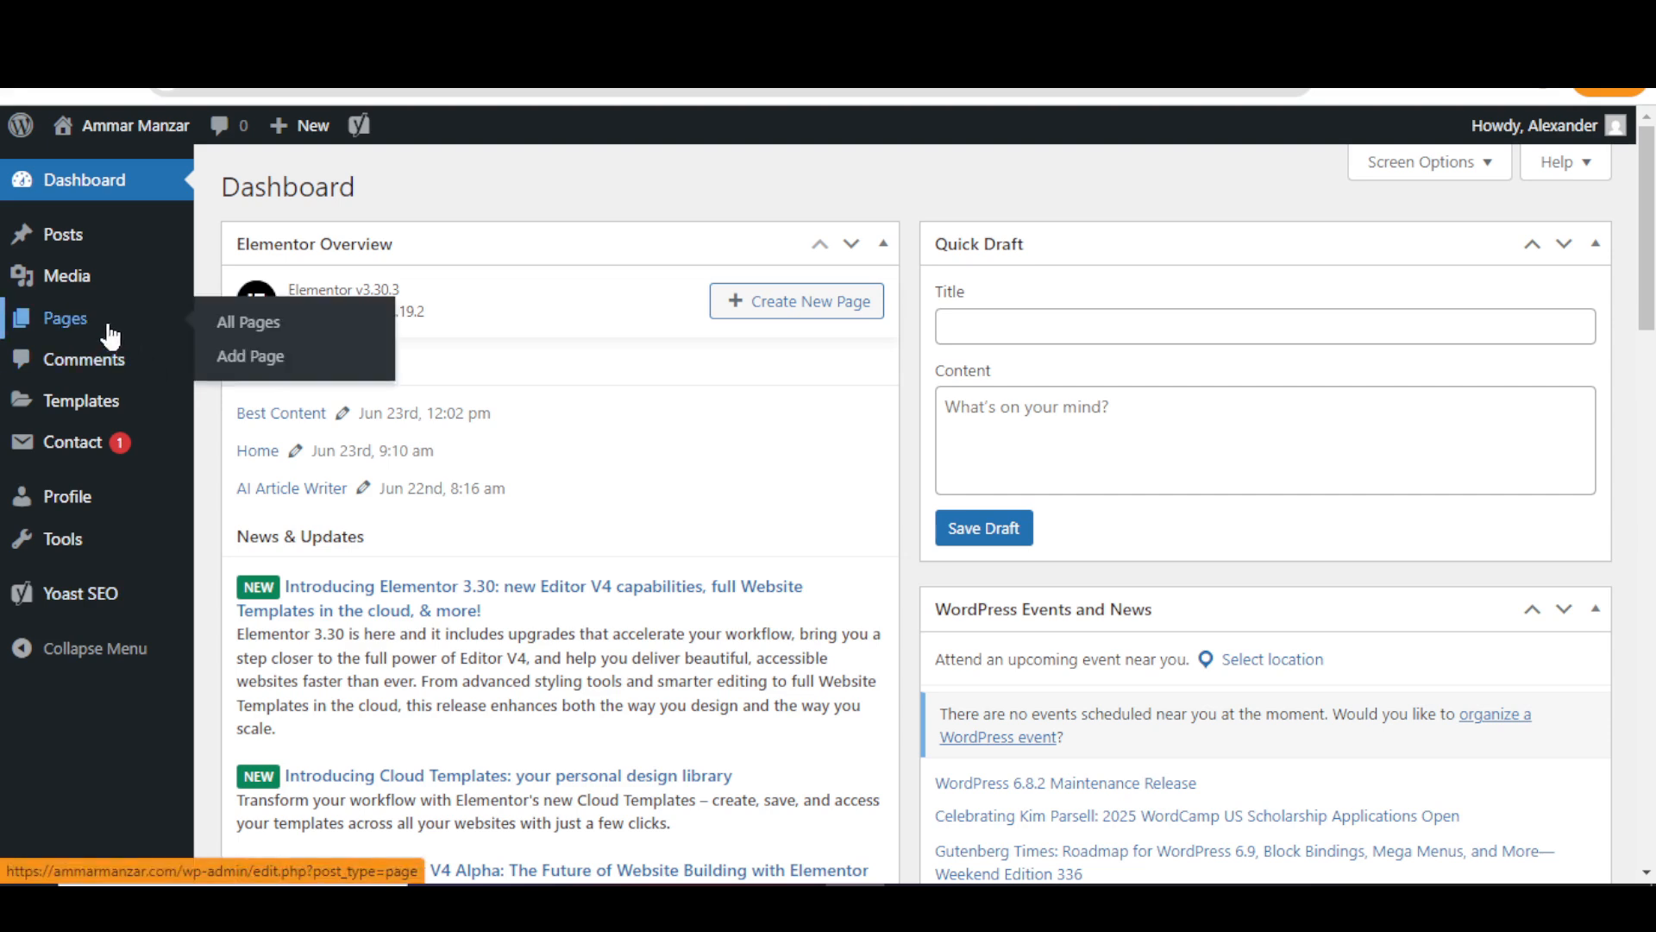
pyautogui.click(238, 328)
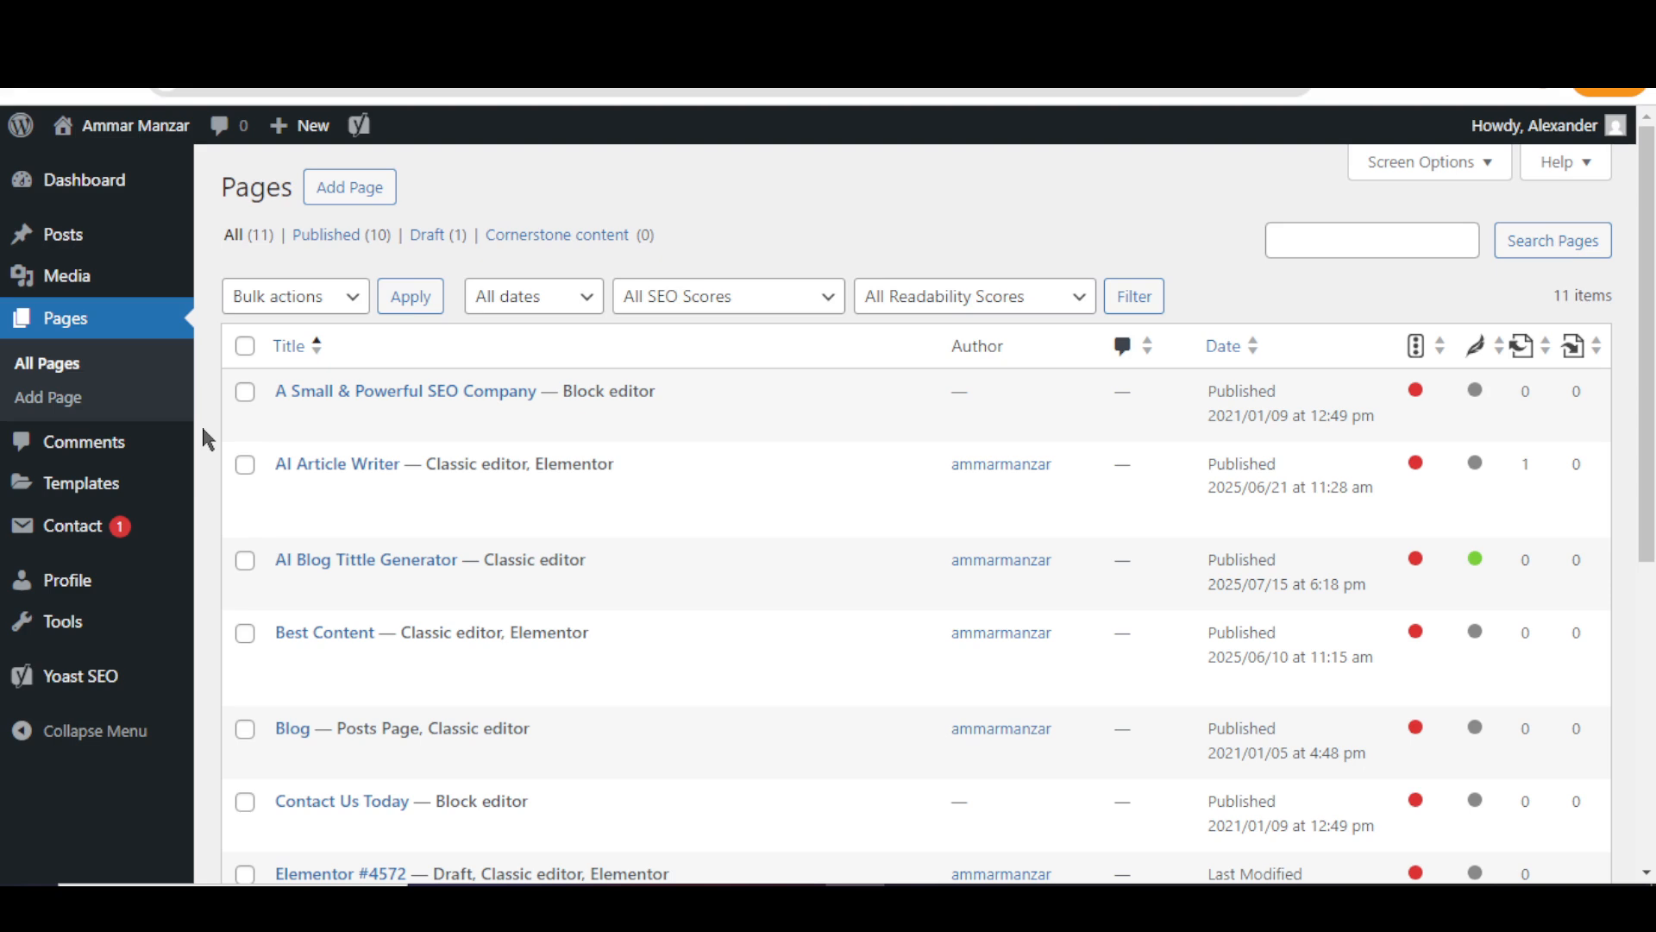
pyautogui.moveTo(81, 233)
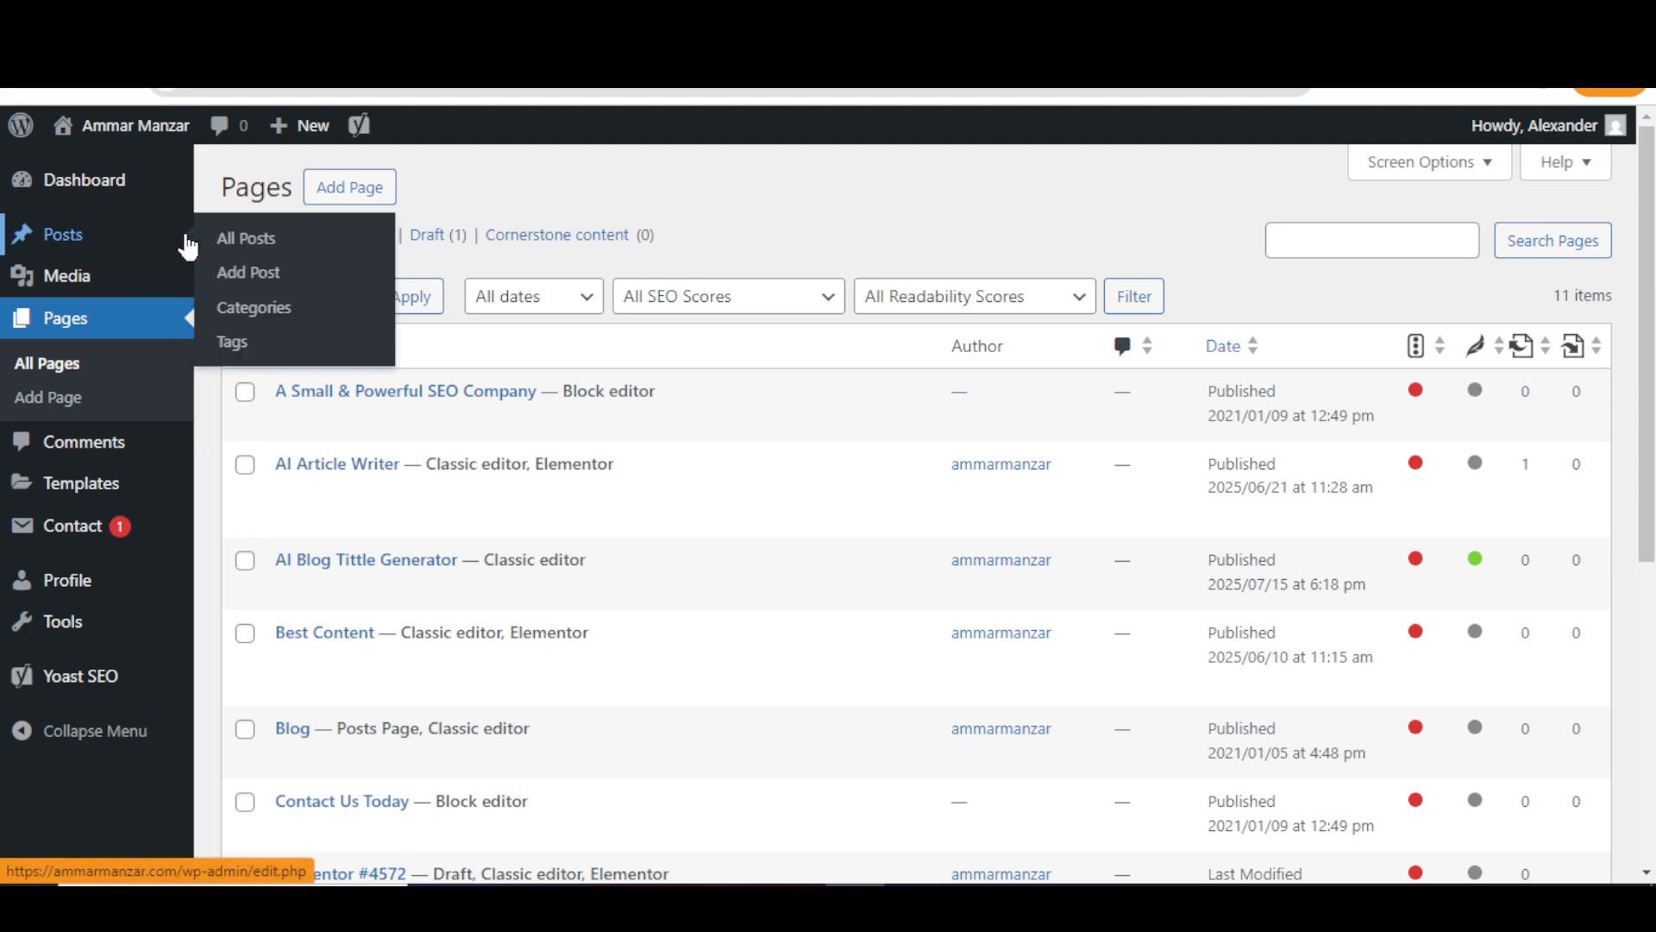
pyautogui.rightClick(237, 238)
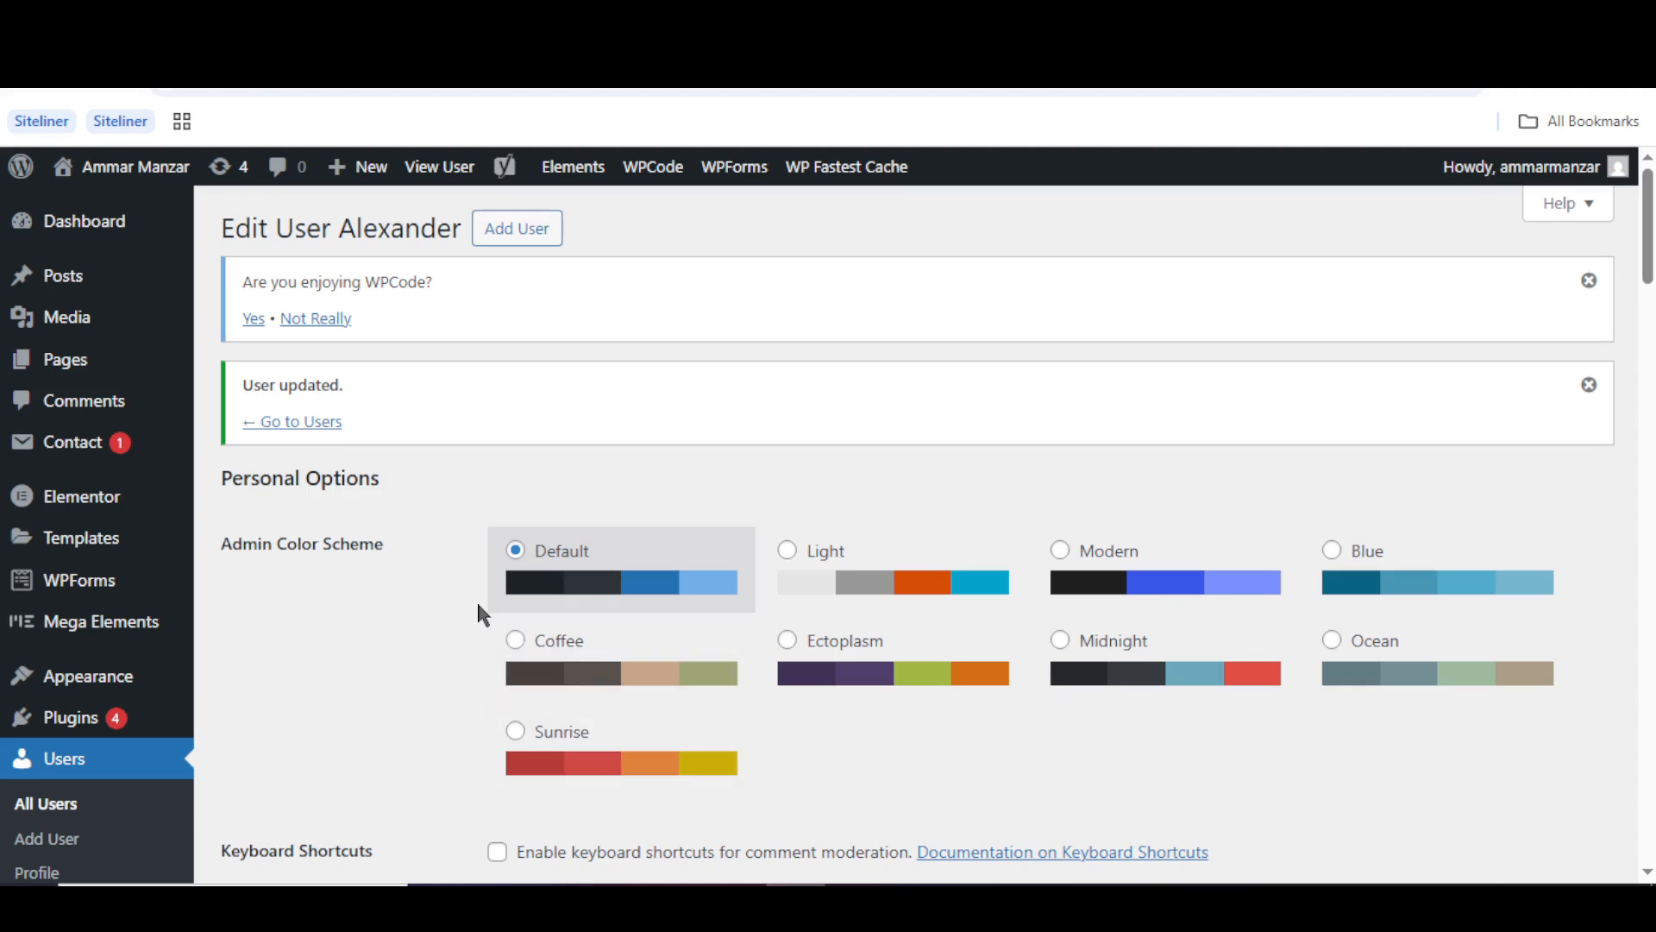
# - Replace the test user's SEO Manager role with SEO Editor, save it, and bring up his session
pyautogui.scroll(-7, 479, 605)
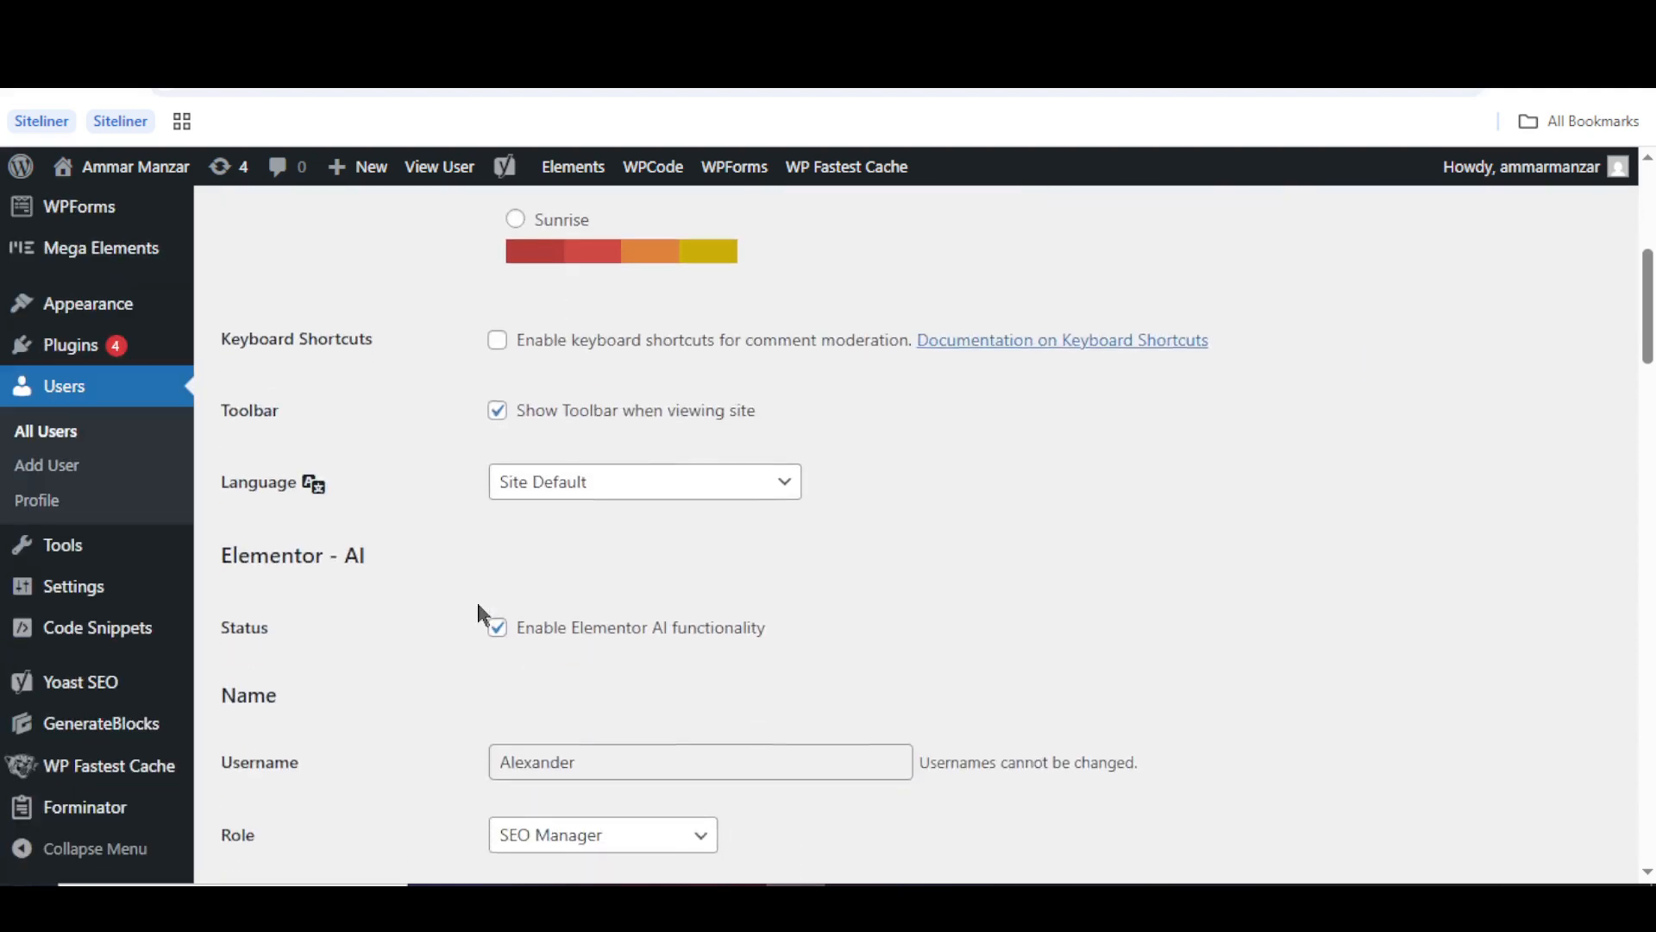
pyautogui.scroll(-1, 479, 608)
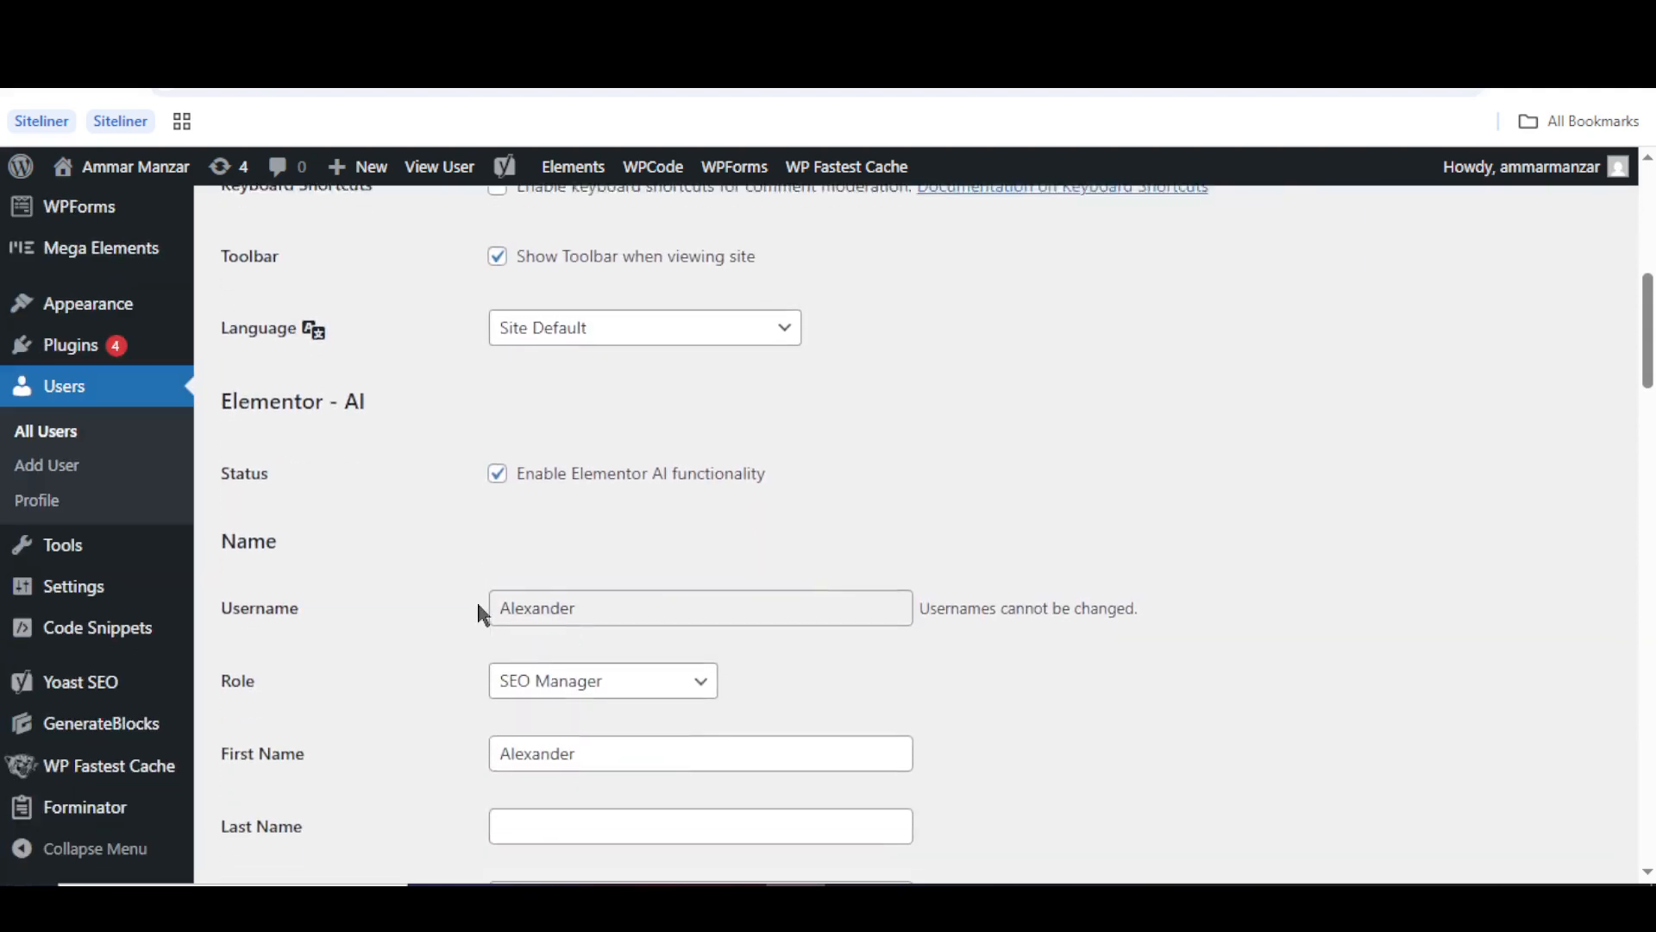
pyautogui.click(565, 669)
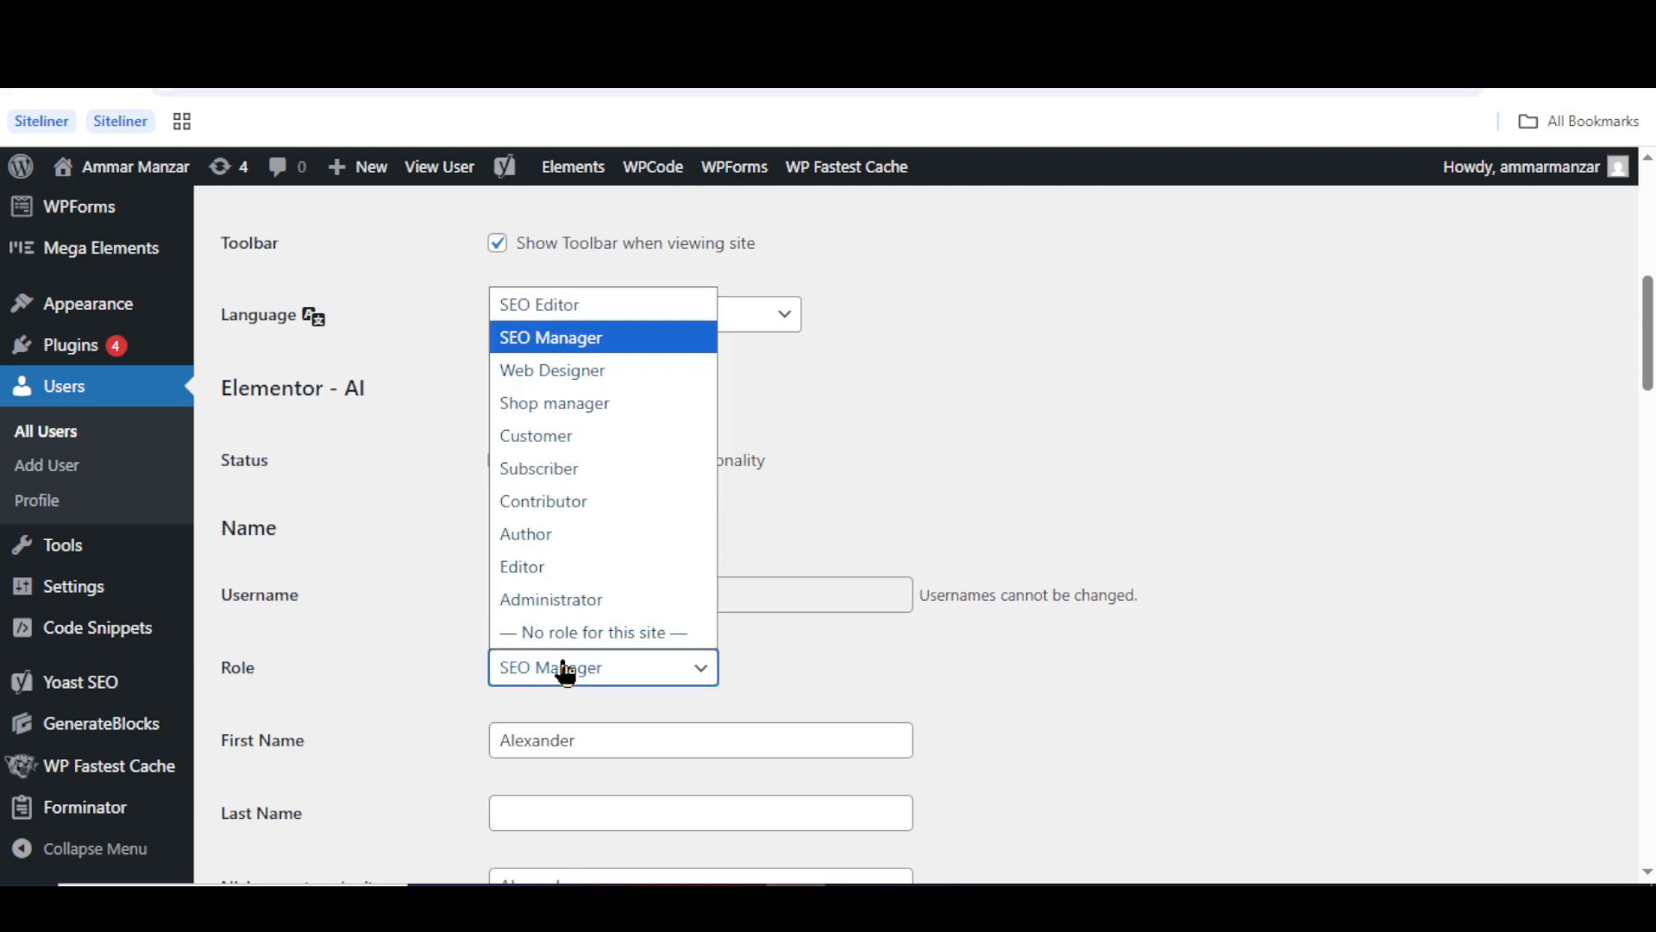
pyautogui.click(586, 322)
pyautogui.click(438, 417)
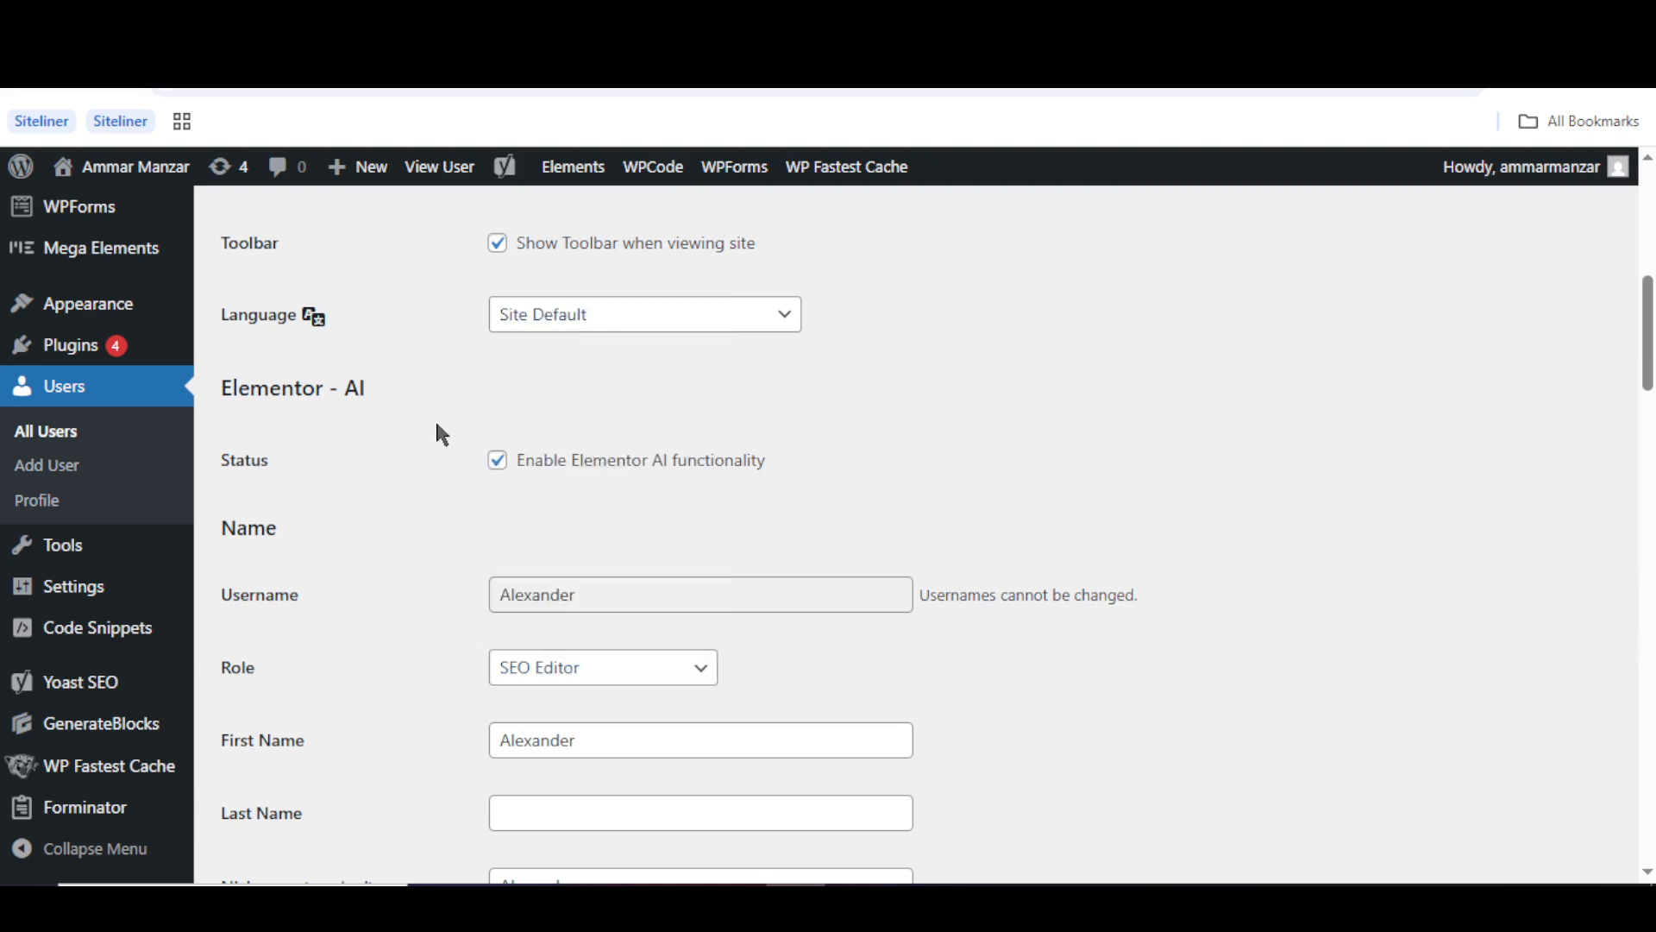
pyautogui.scroll(-10, 437, 419)
pyautogui.scroll(-10, 438, 426)
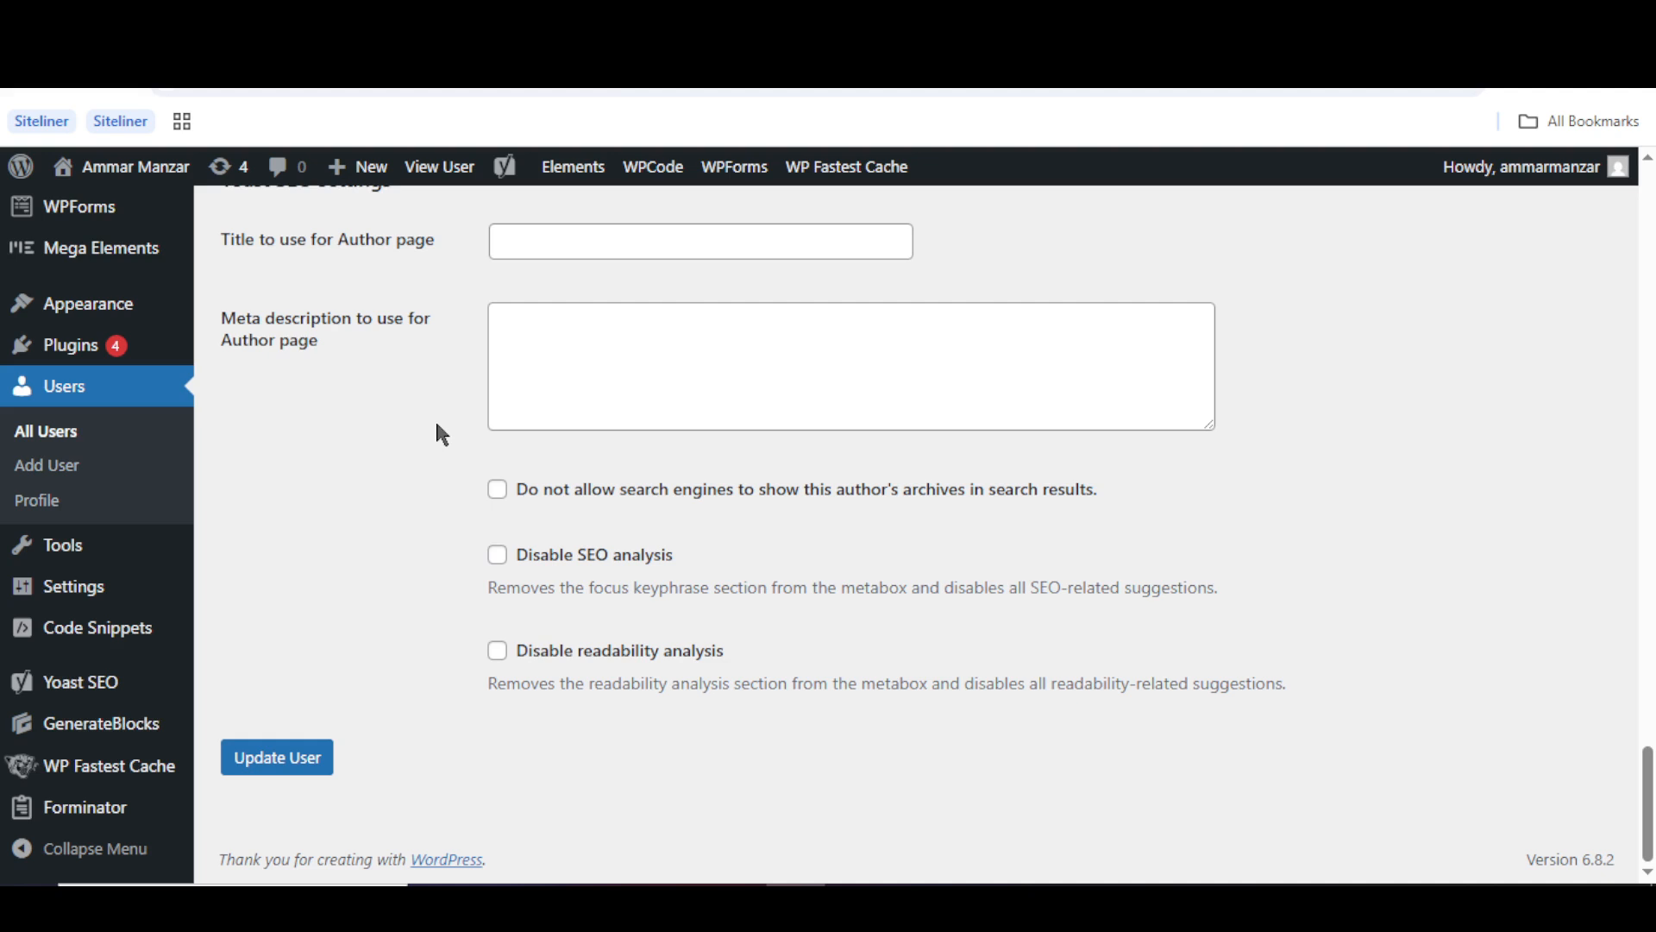
pyautogui.click(313, 763)
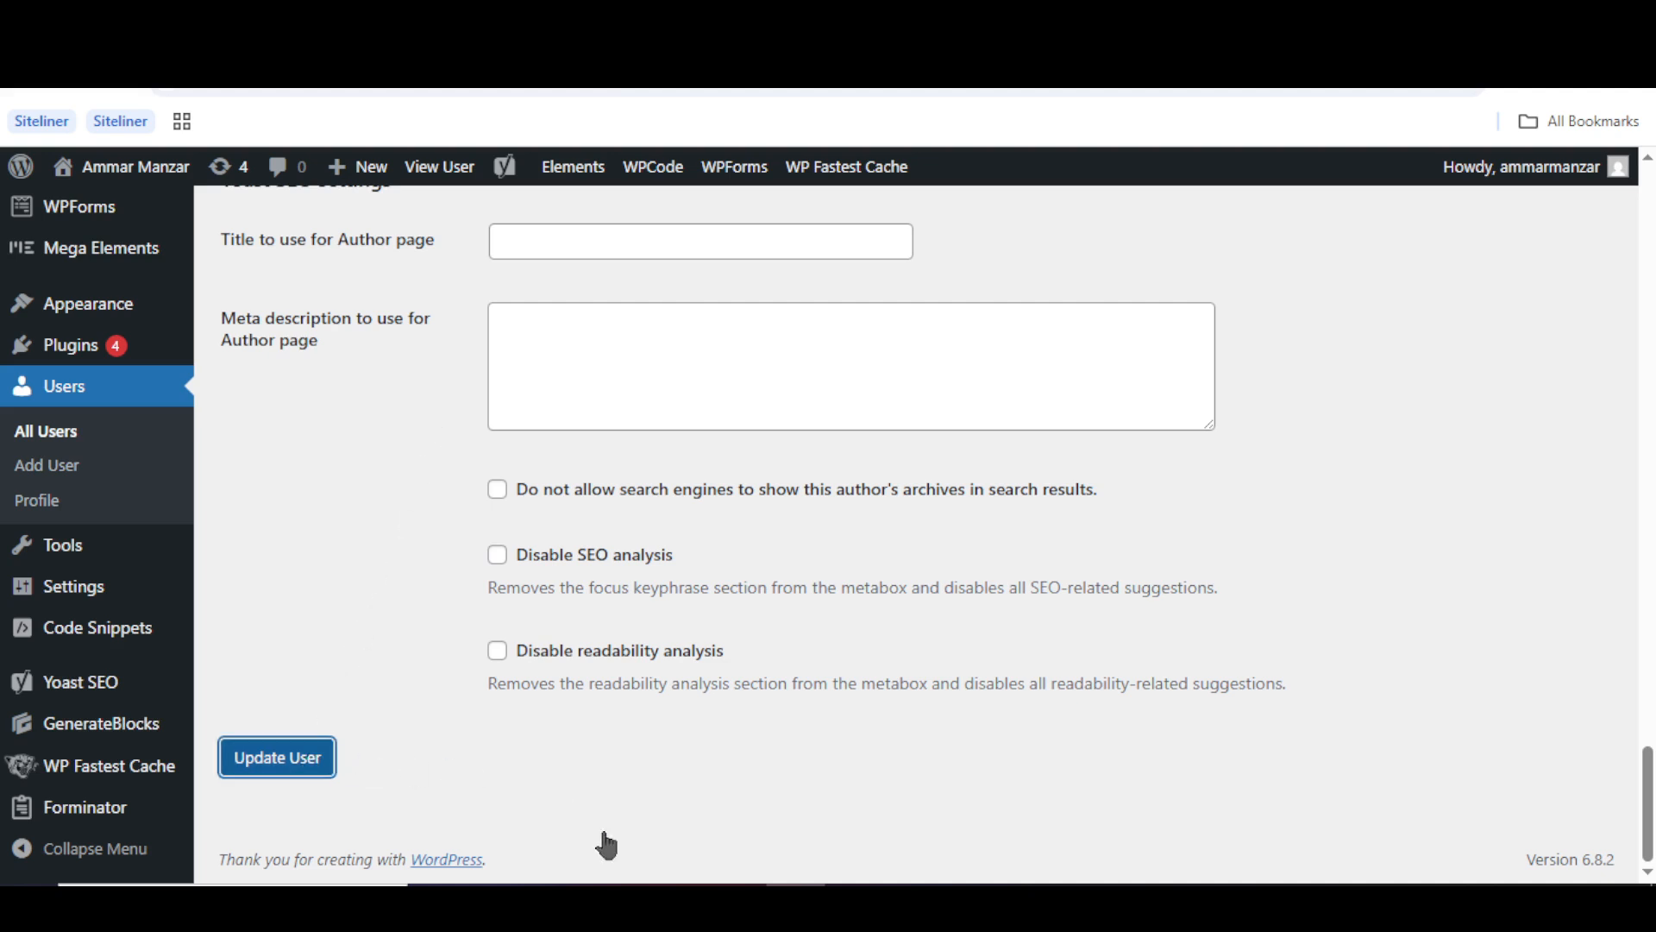
pyautogui.click(855, 904)
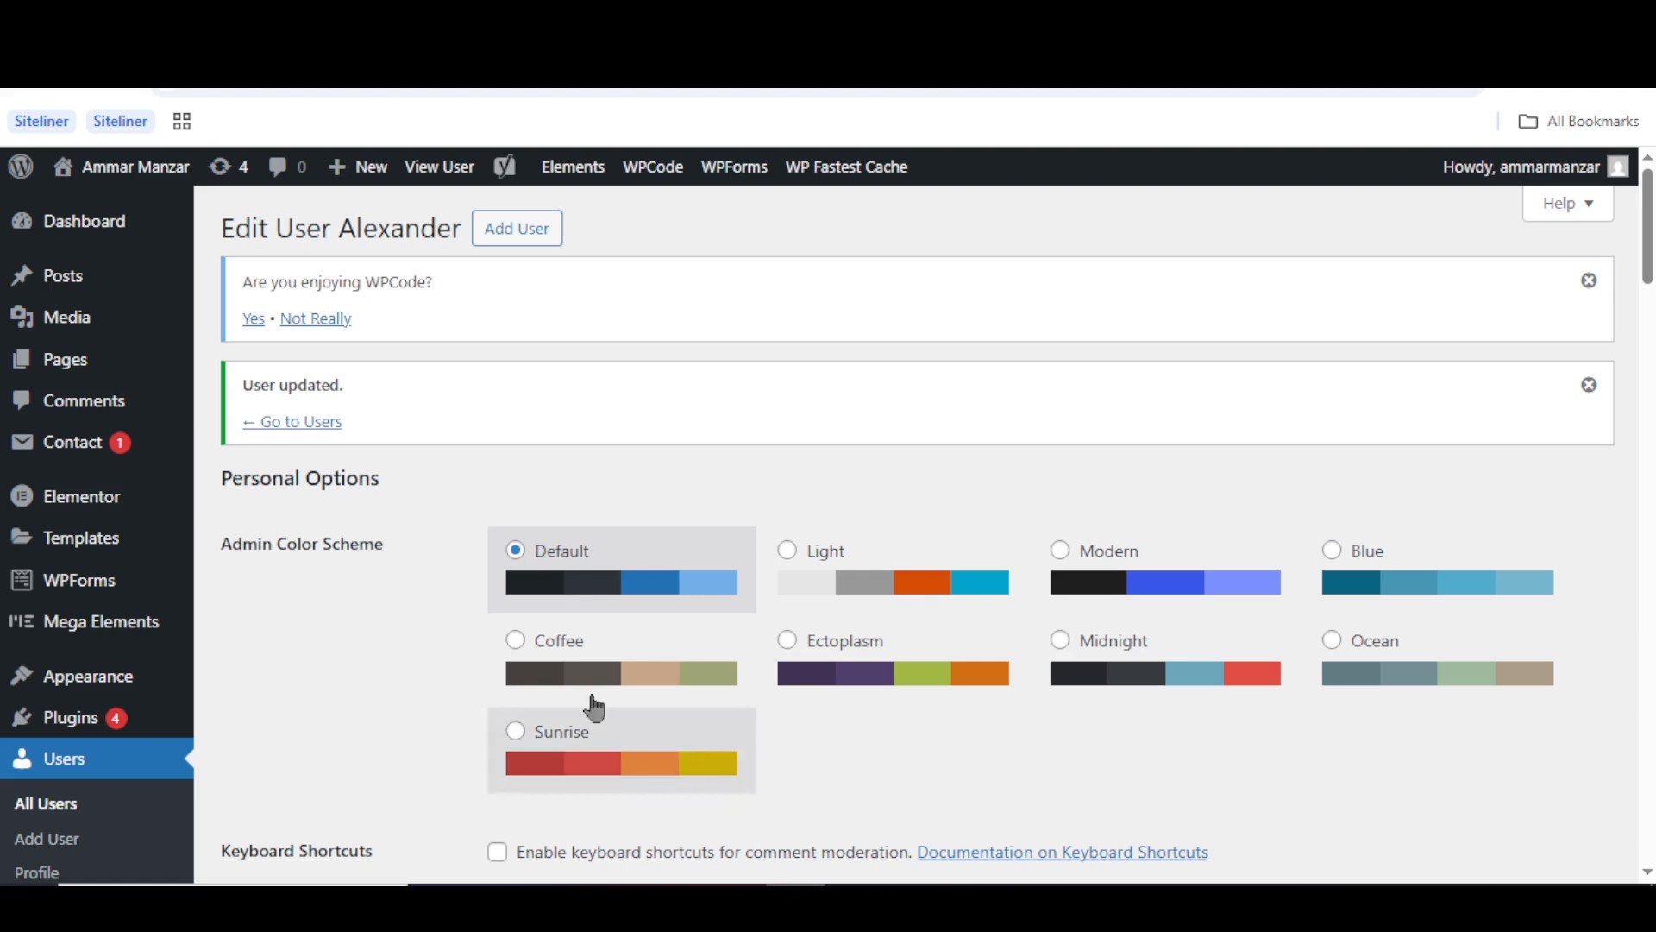
# - Scroll the Edit User page to confirm the SEO Editor role, then return to the administrator Dashboard
pyautogui.scroll(-5, 412, 664)
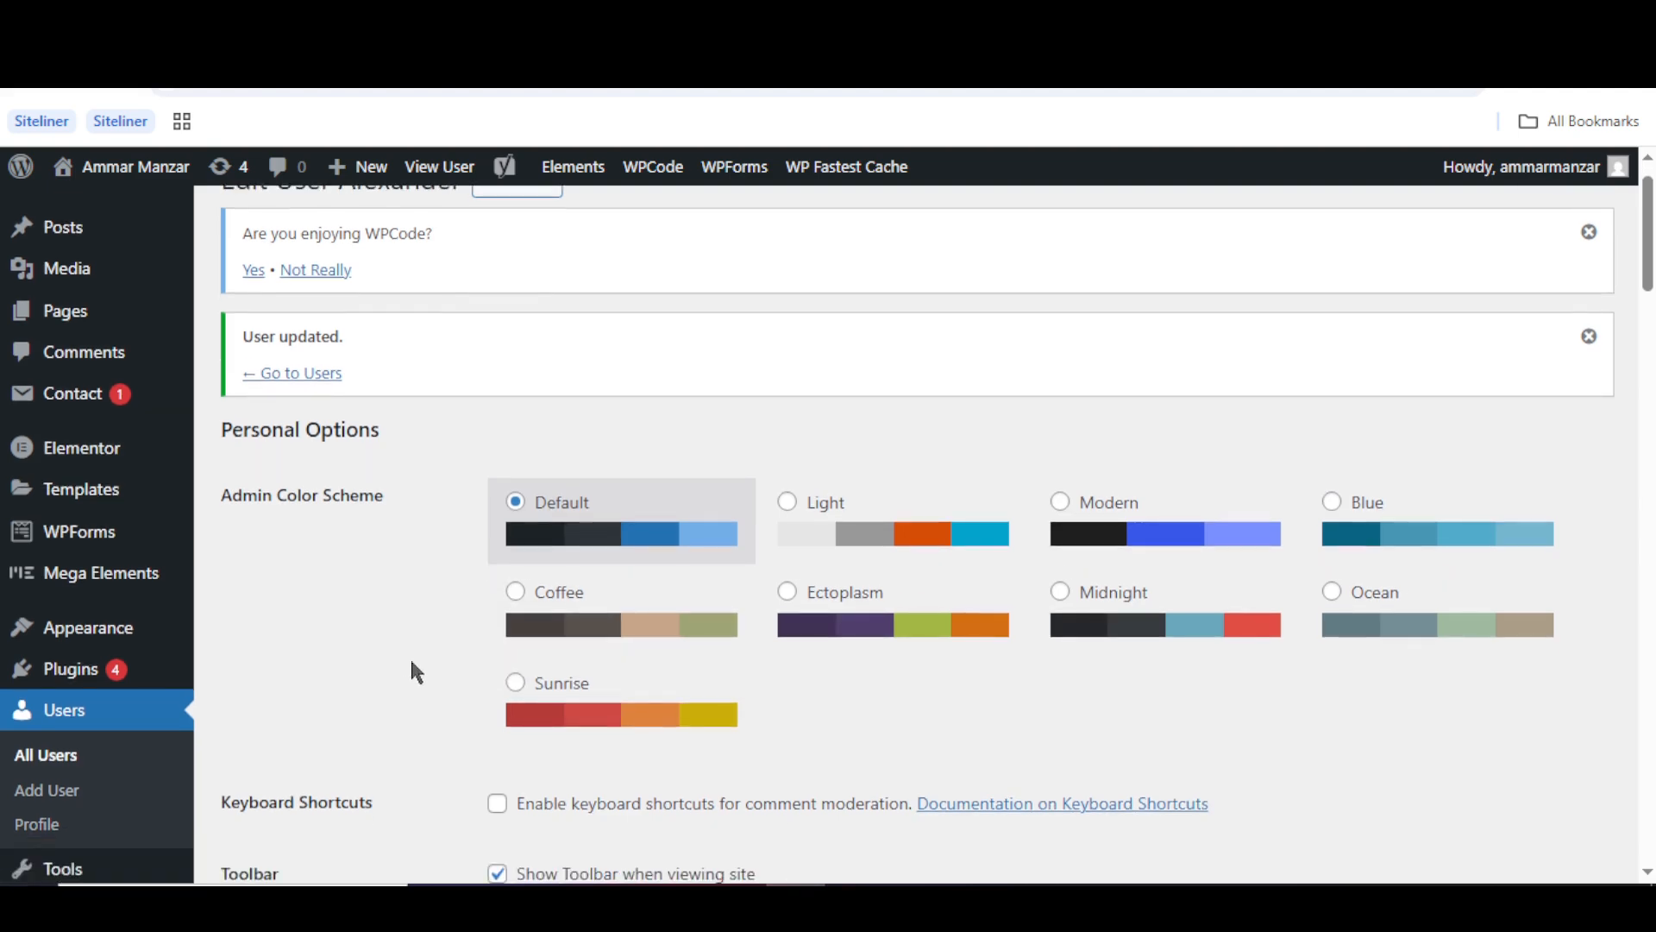
pyautogui.scroll(-3, 410, 655)
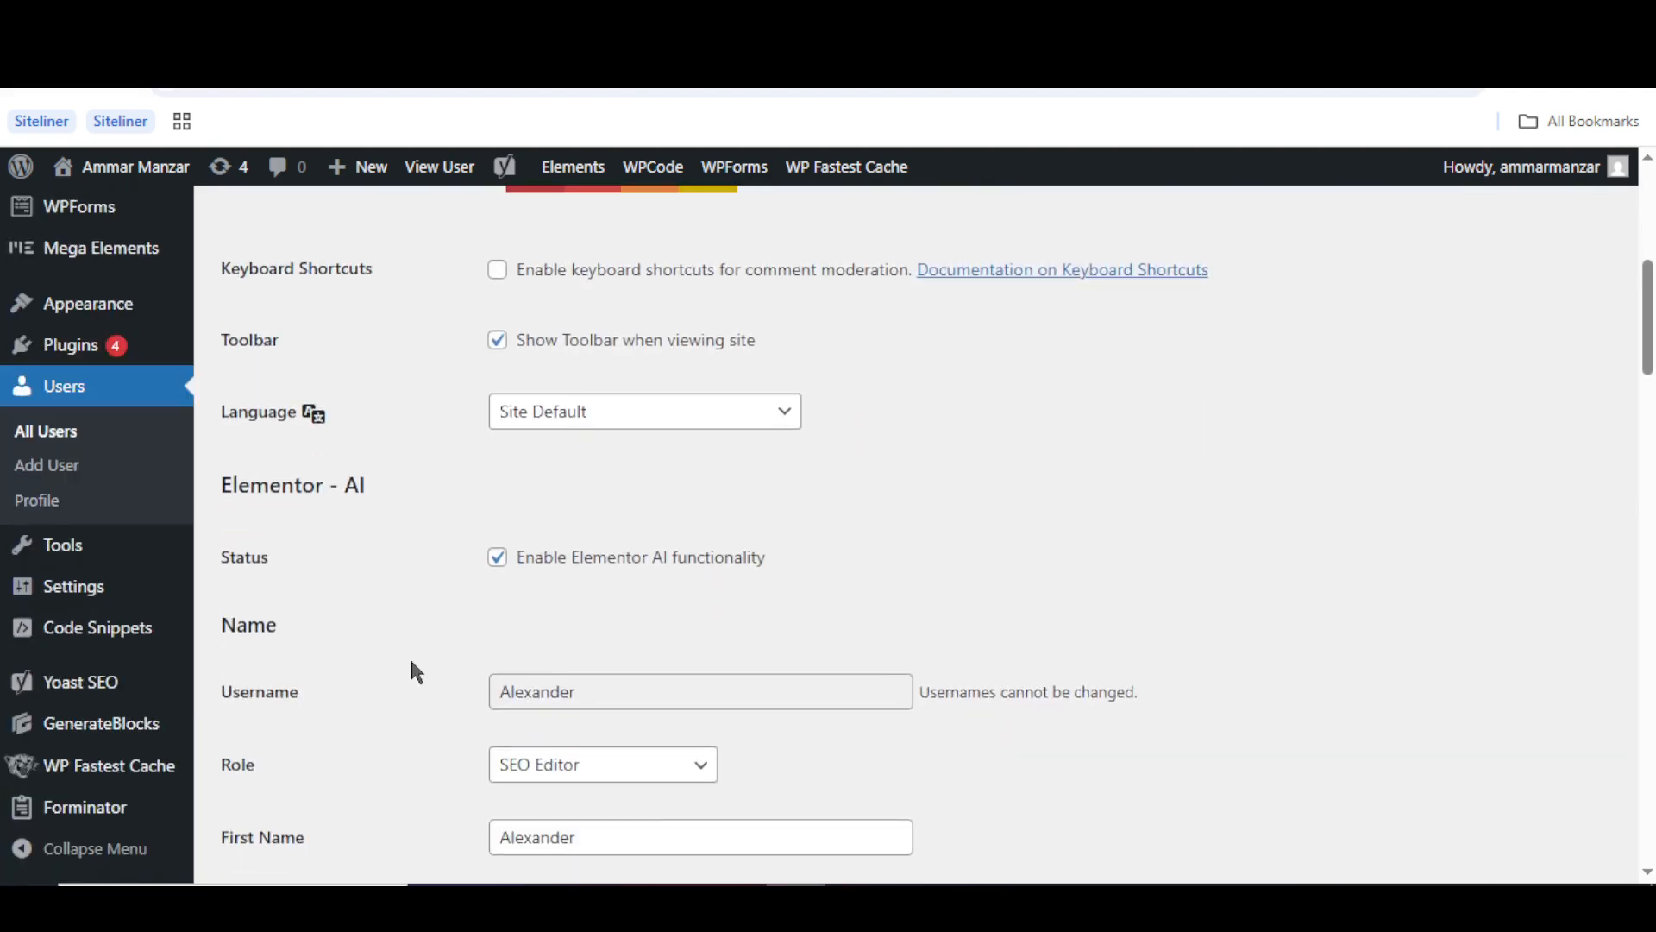
pyautogui.scroll(-1, 416, 672)
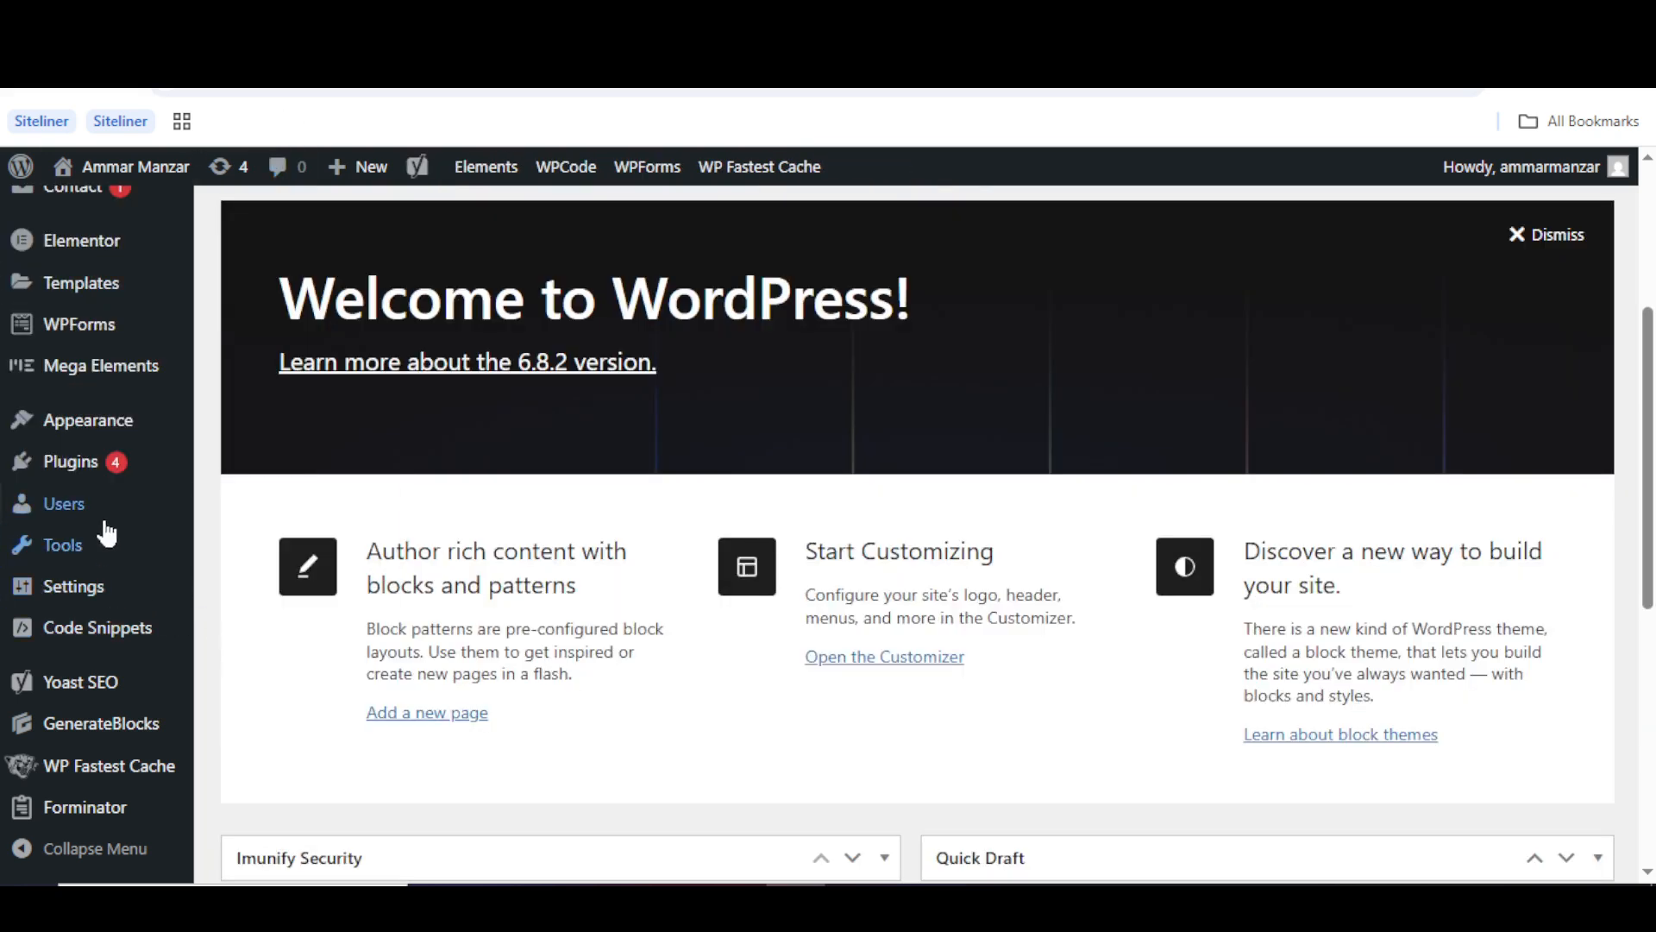
pyautogui.moveTo(148, 529)
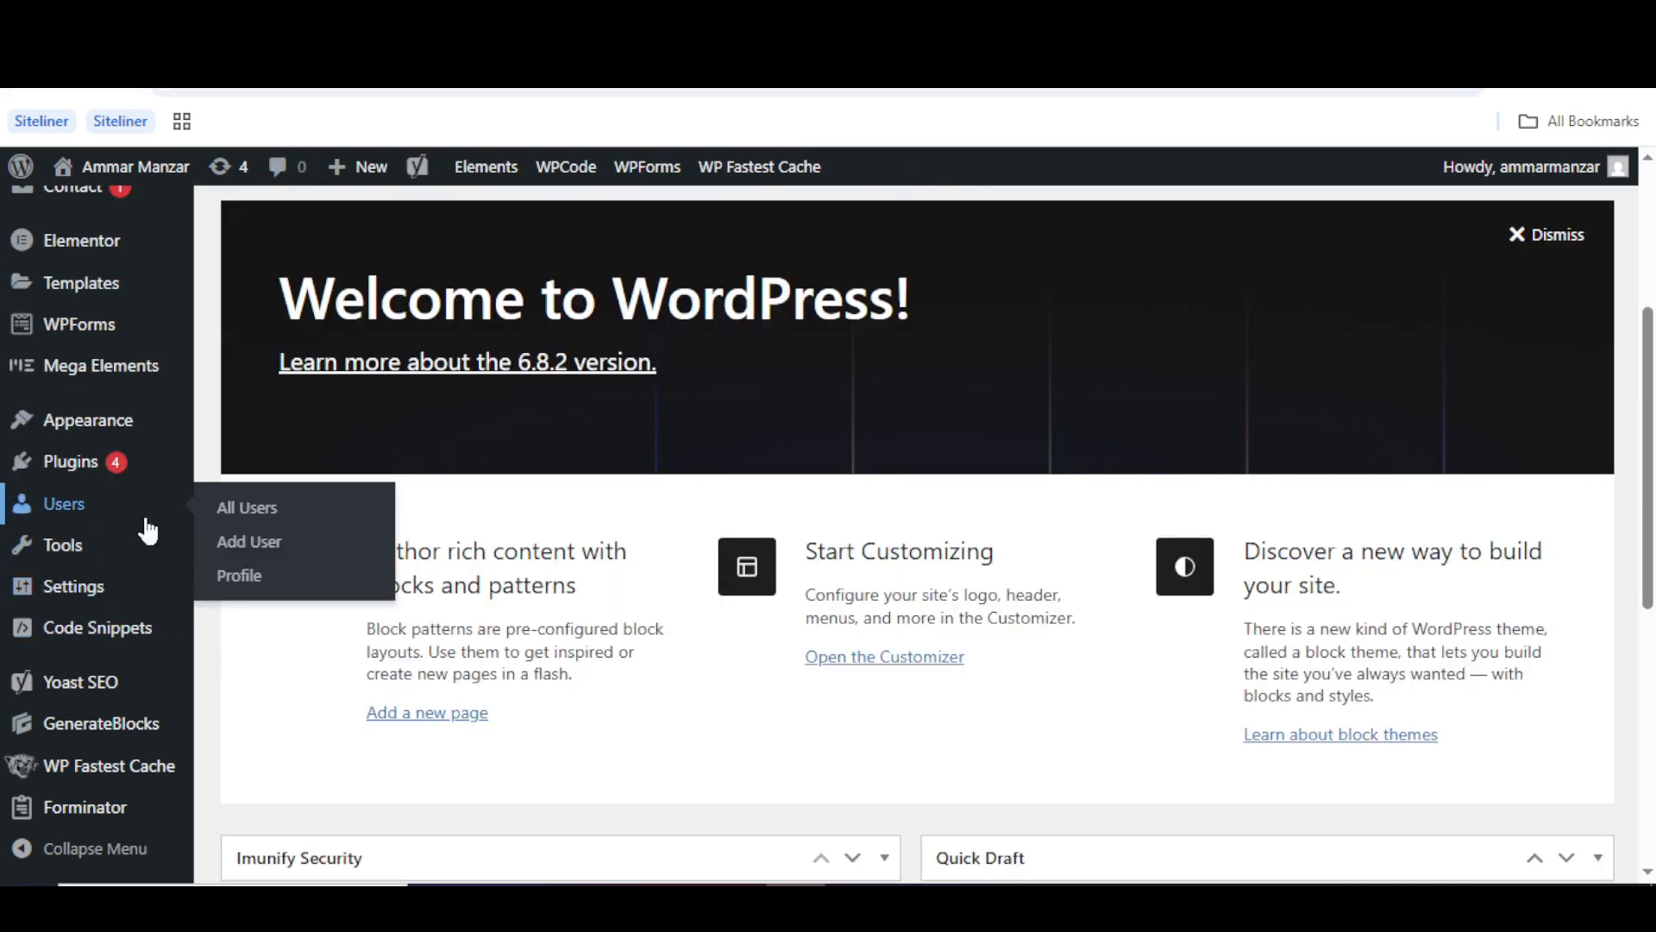
# - Delete the test user from All Users, choosing to delete all of his content
pyautogui.click(245, 515)
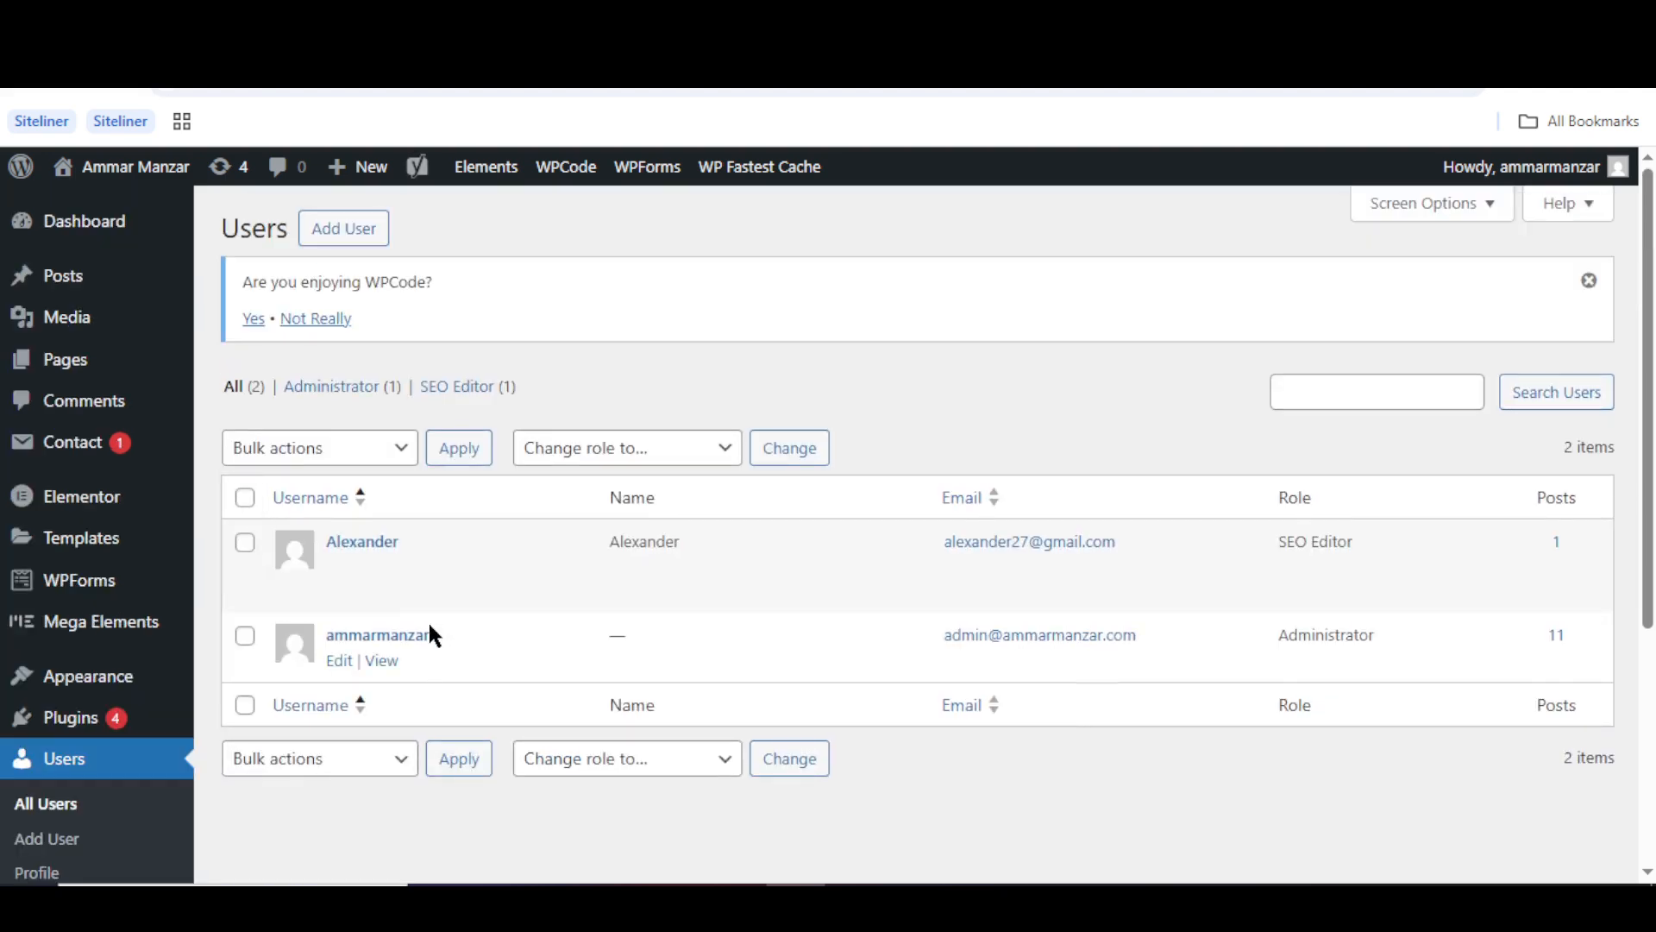
pyautogui.click(385, 573)
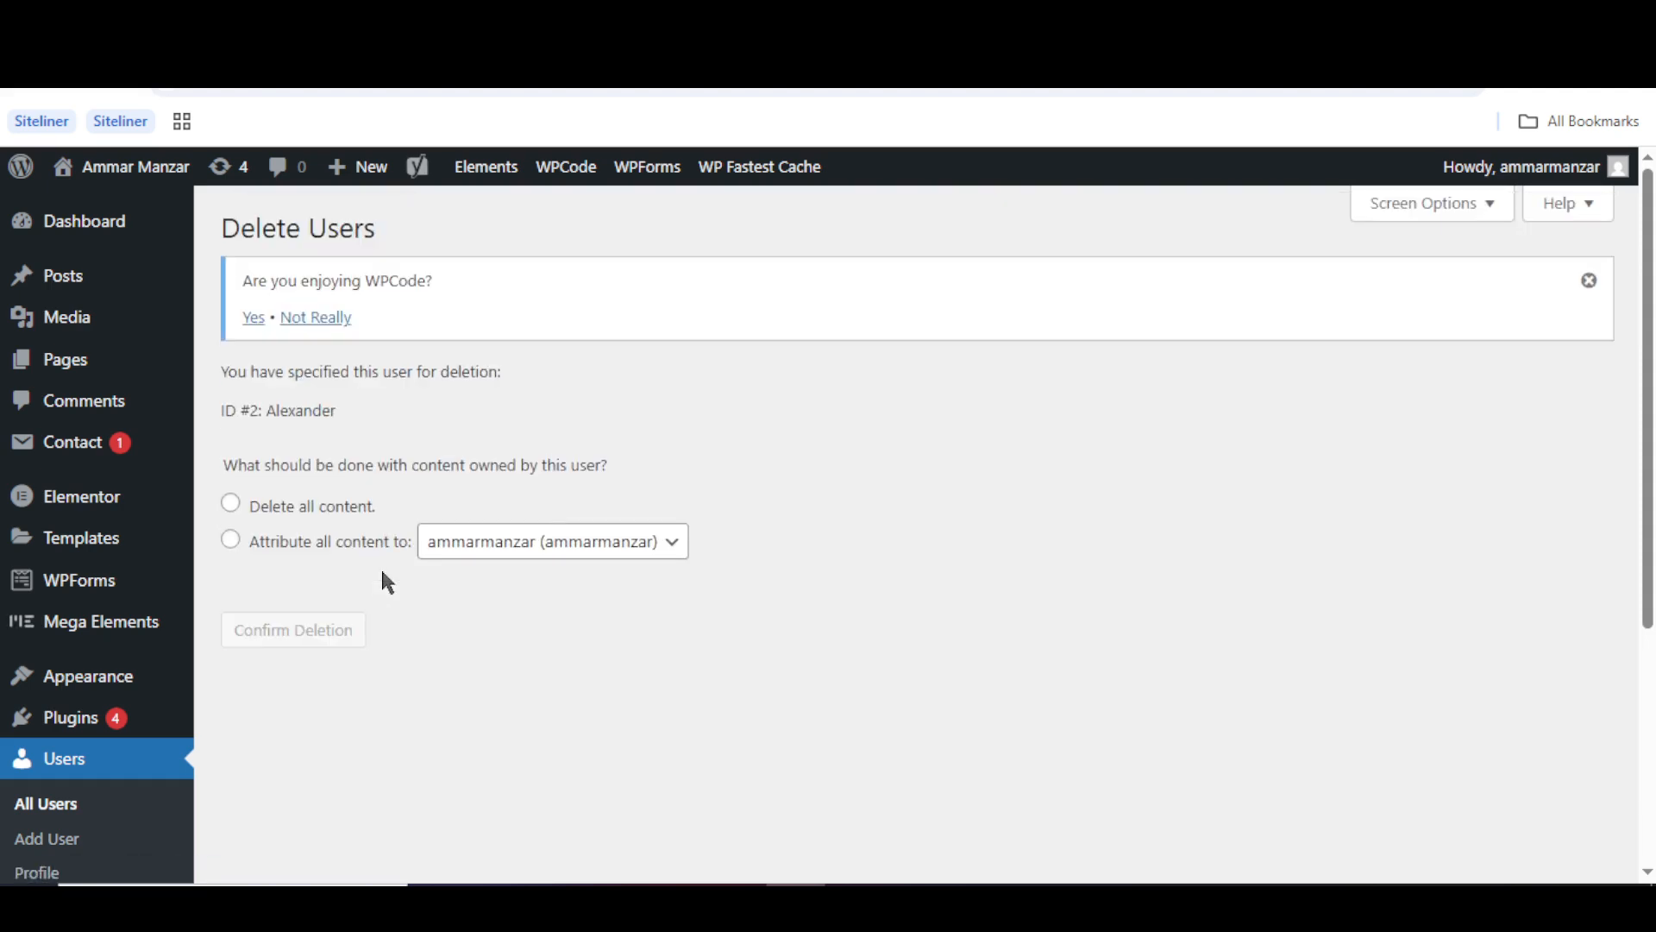
pyautogui.click(251, 515)
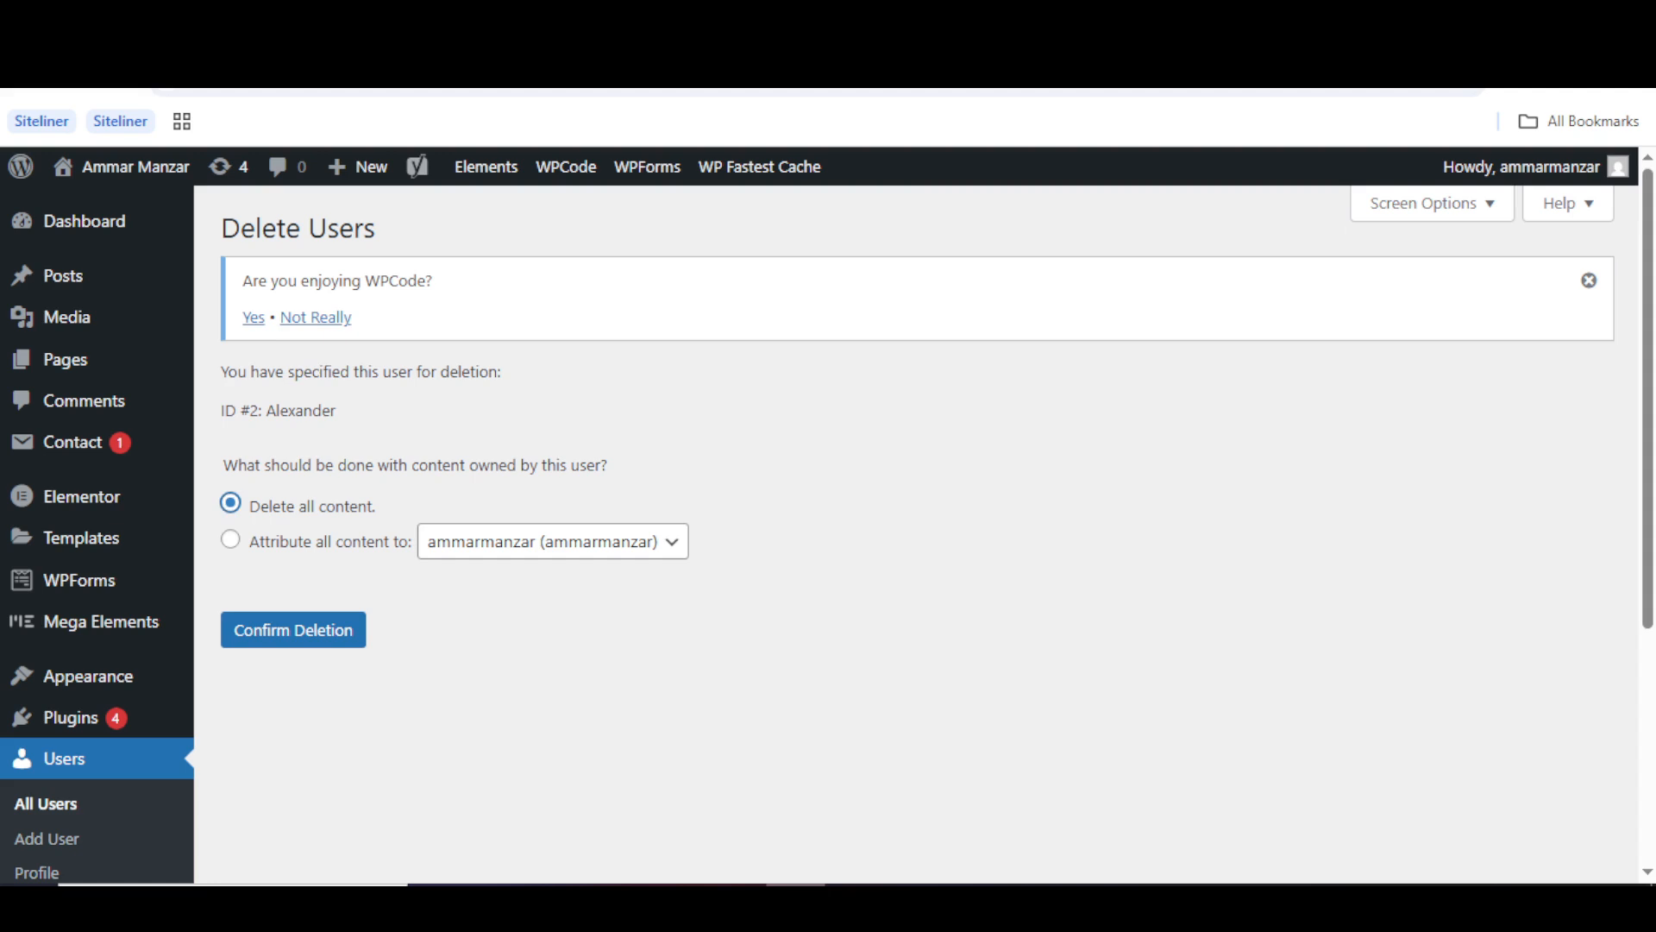
pyautogui.click(233, 543)
pyautogui.click(234, 509)
pyautogui.click(291, 639)
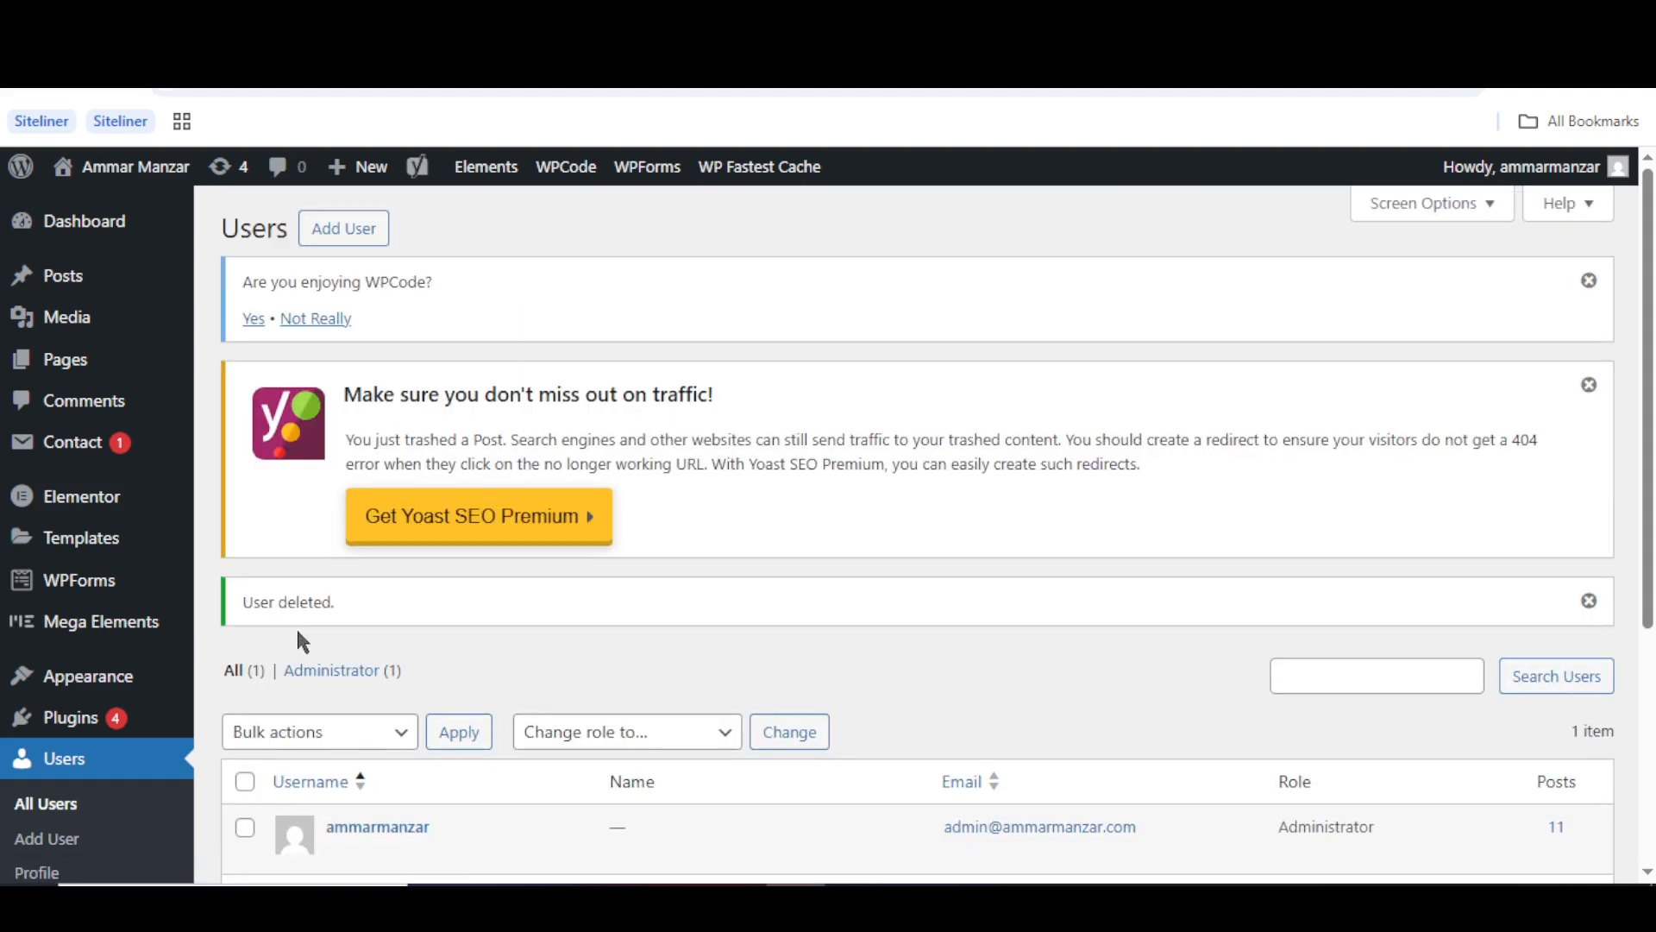
pyautogui.scroll(-3, 573, 669)
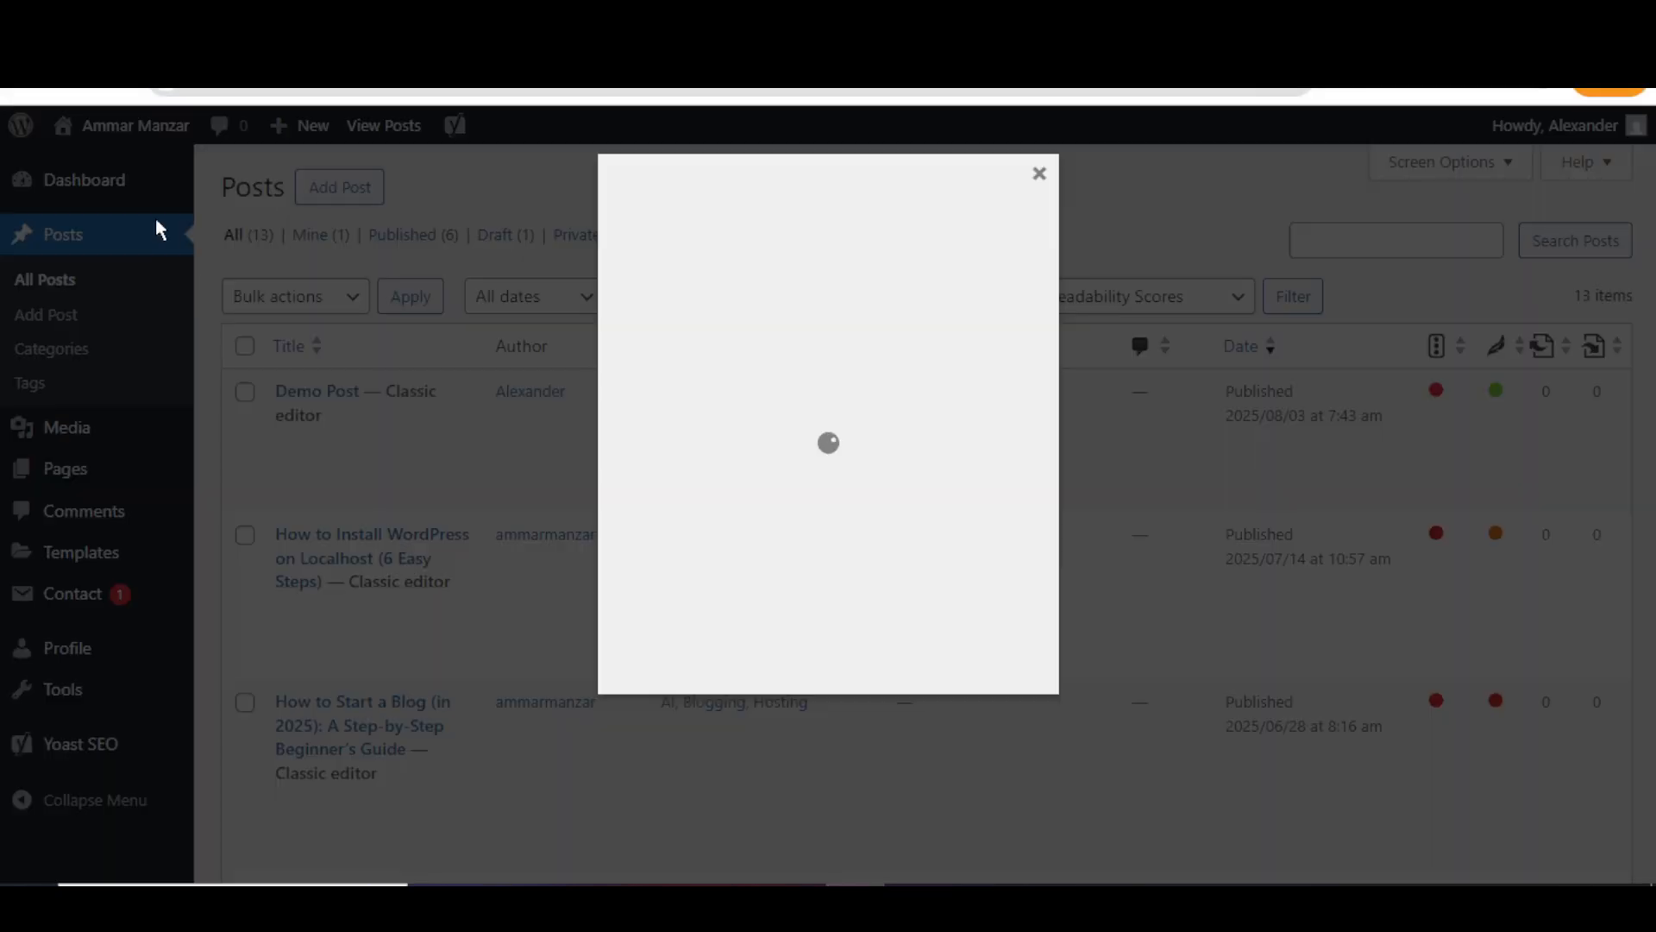
# - Reload the expired session page and try logging in with the deleted user's username and password
pyautogui.click(117, 88)
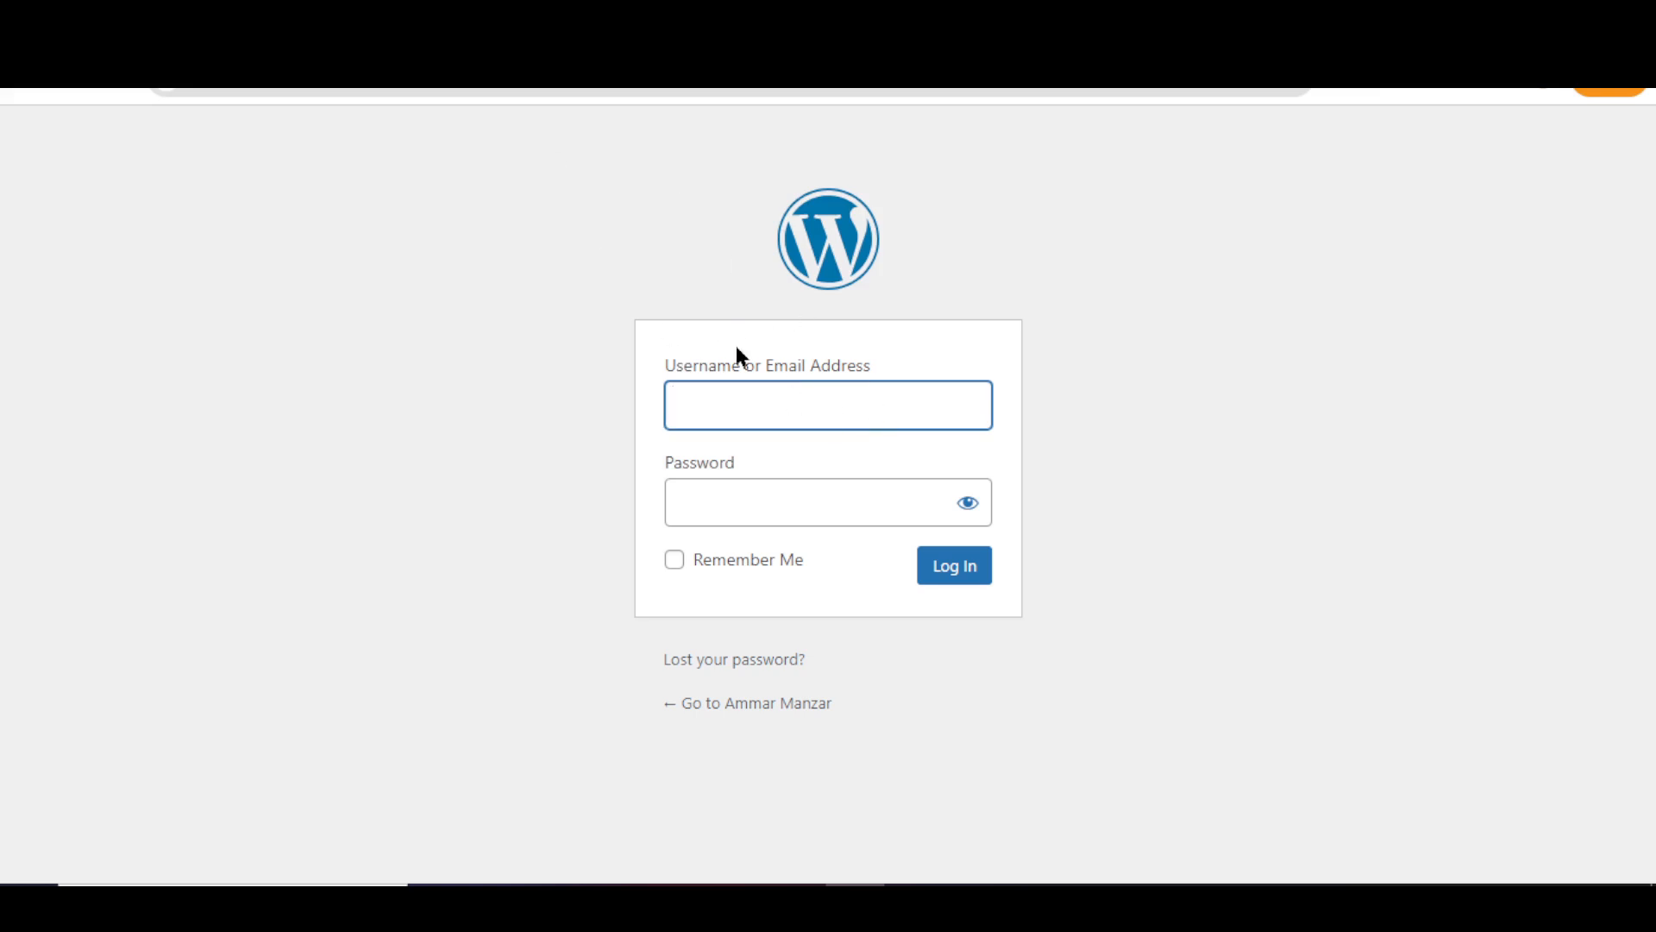
pyautogui.click(754, 394)
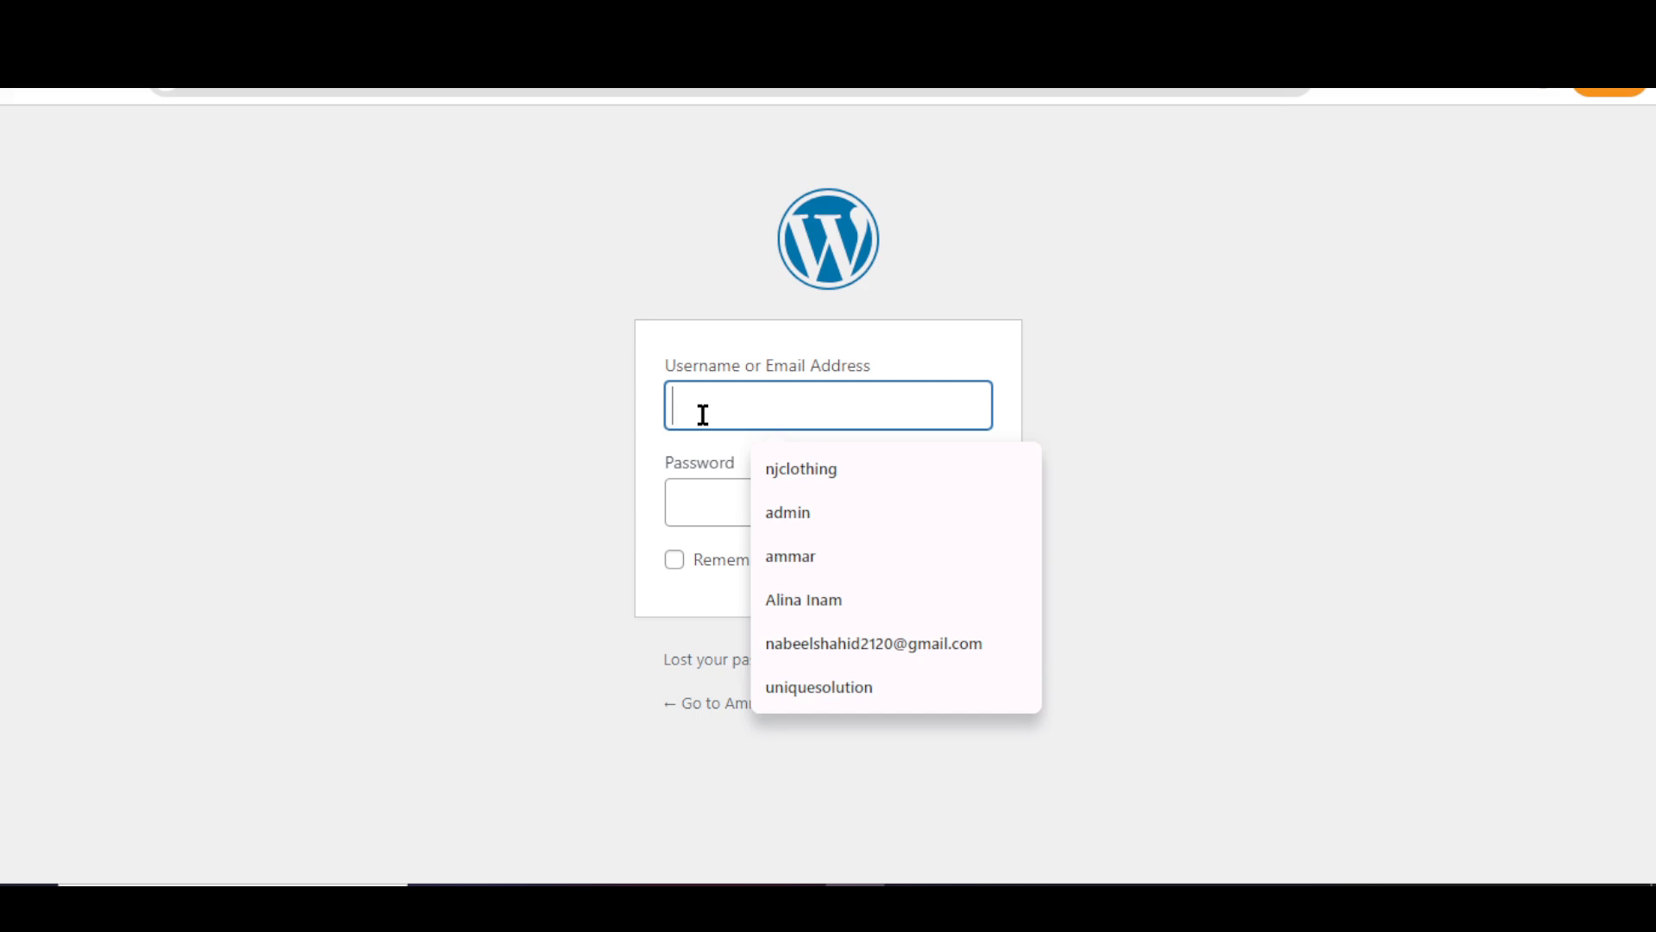
pyautogui.write('Alexander')
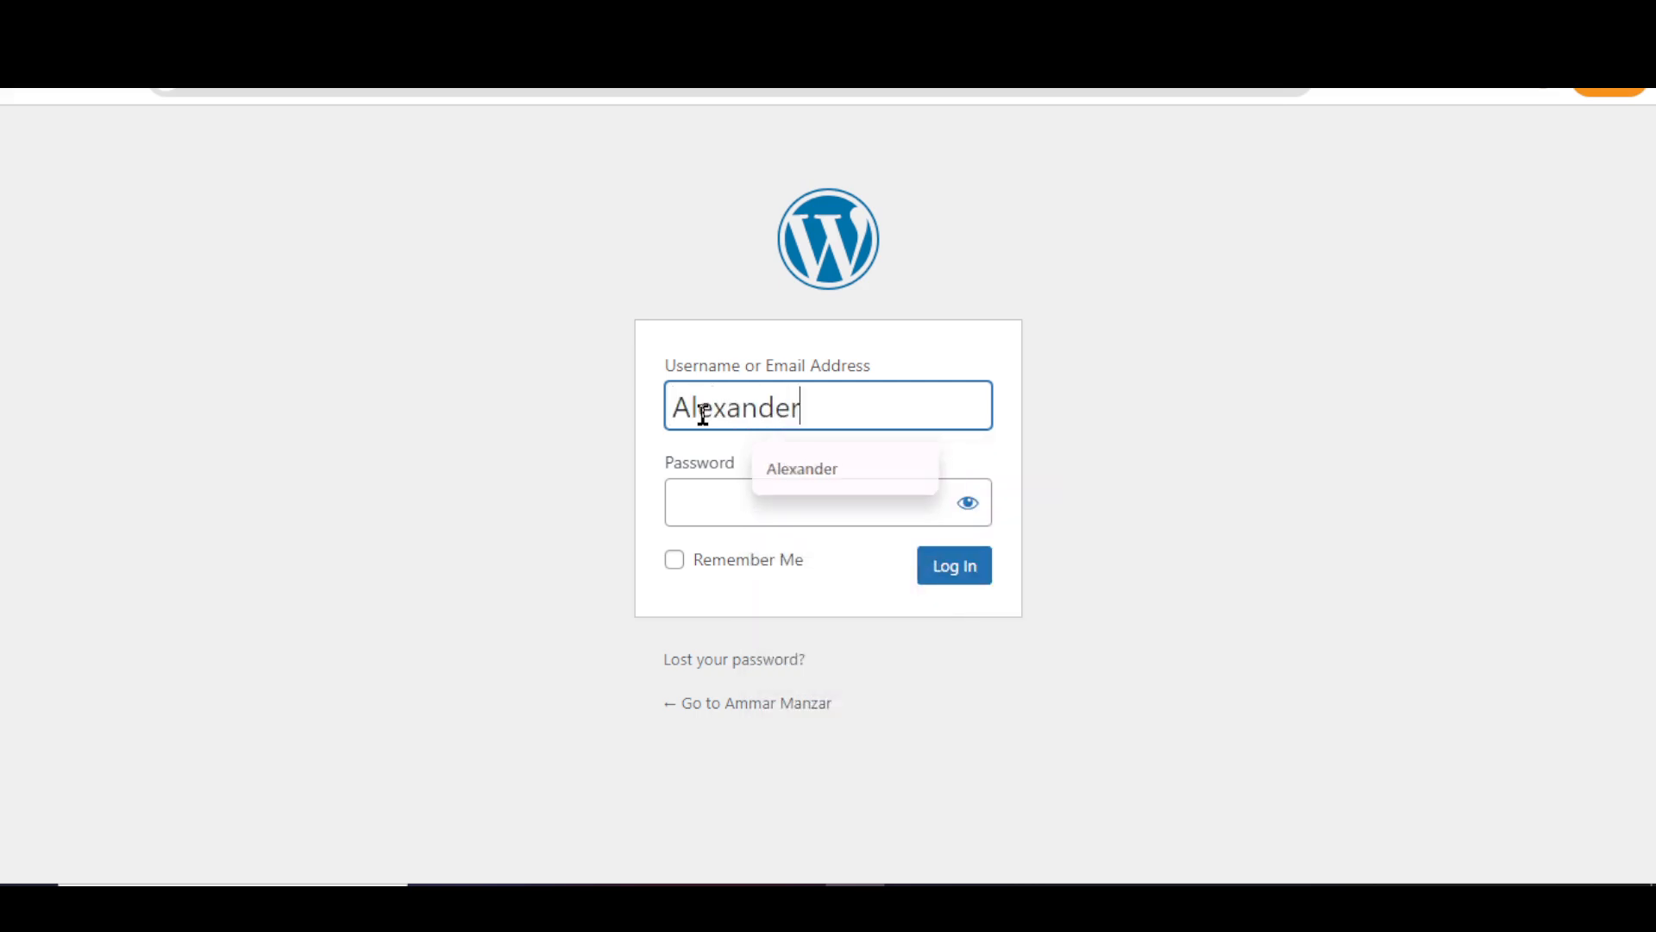
pyautogui.click(733, 512)
pyautogui.write('••••••••')
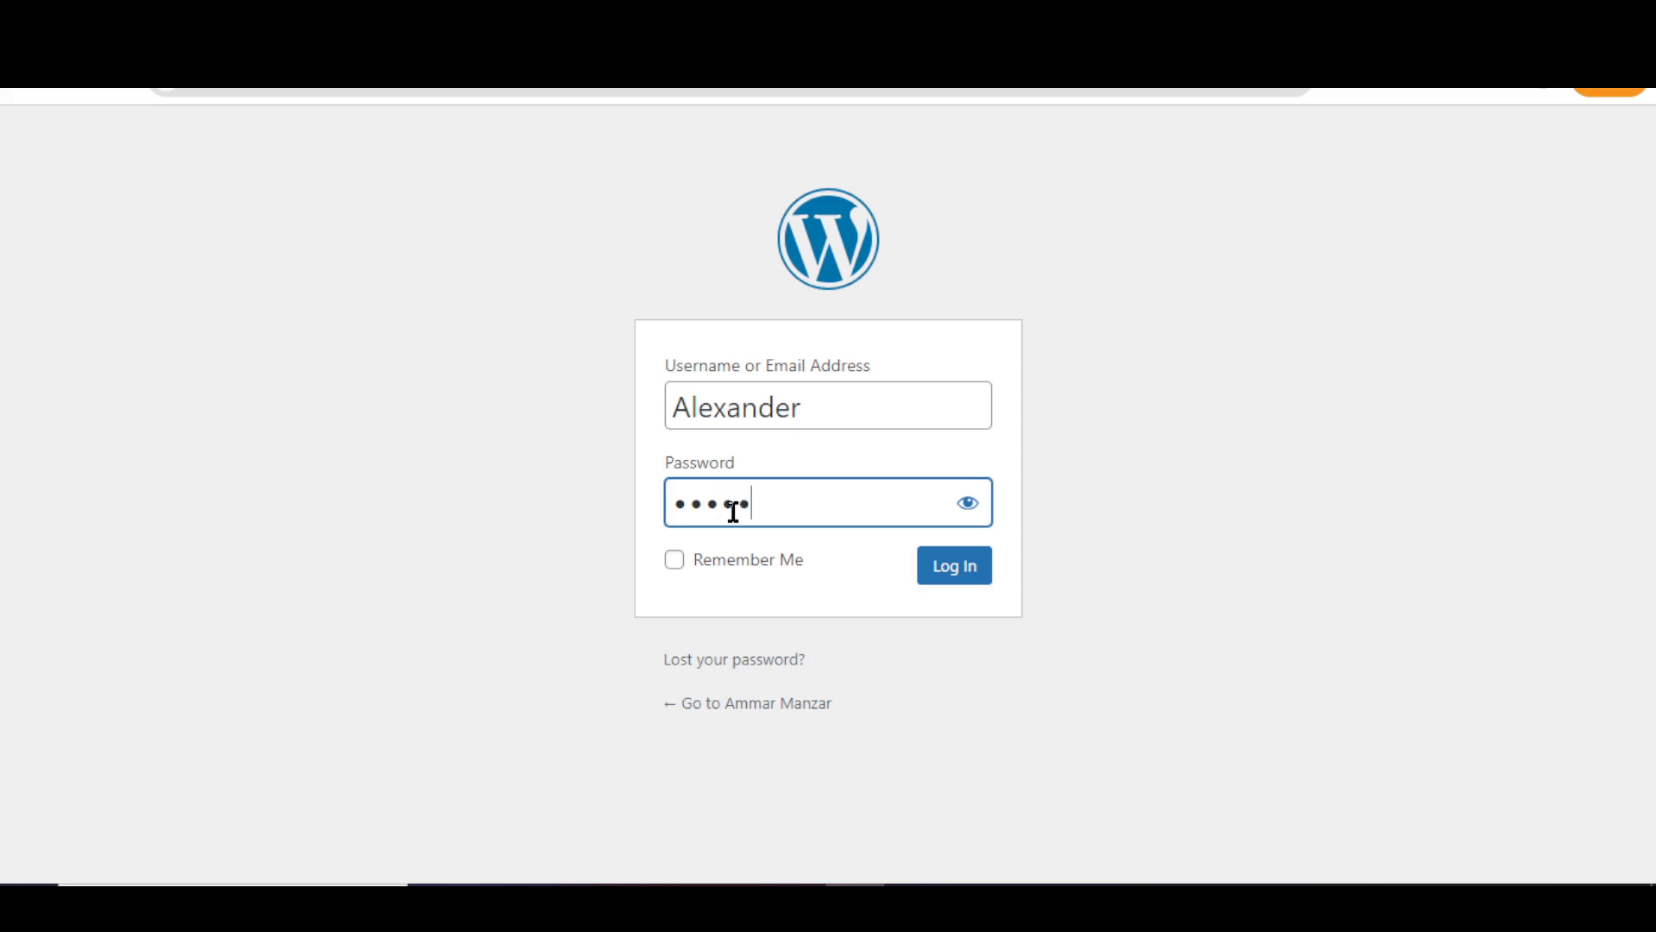
pyautogui.write('•')
pyautogui.click(947, 570)
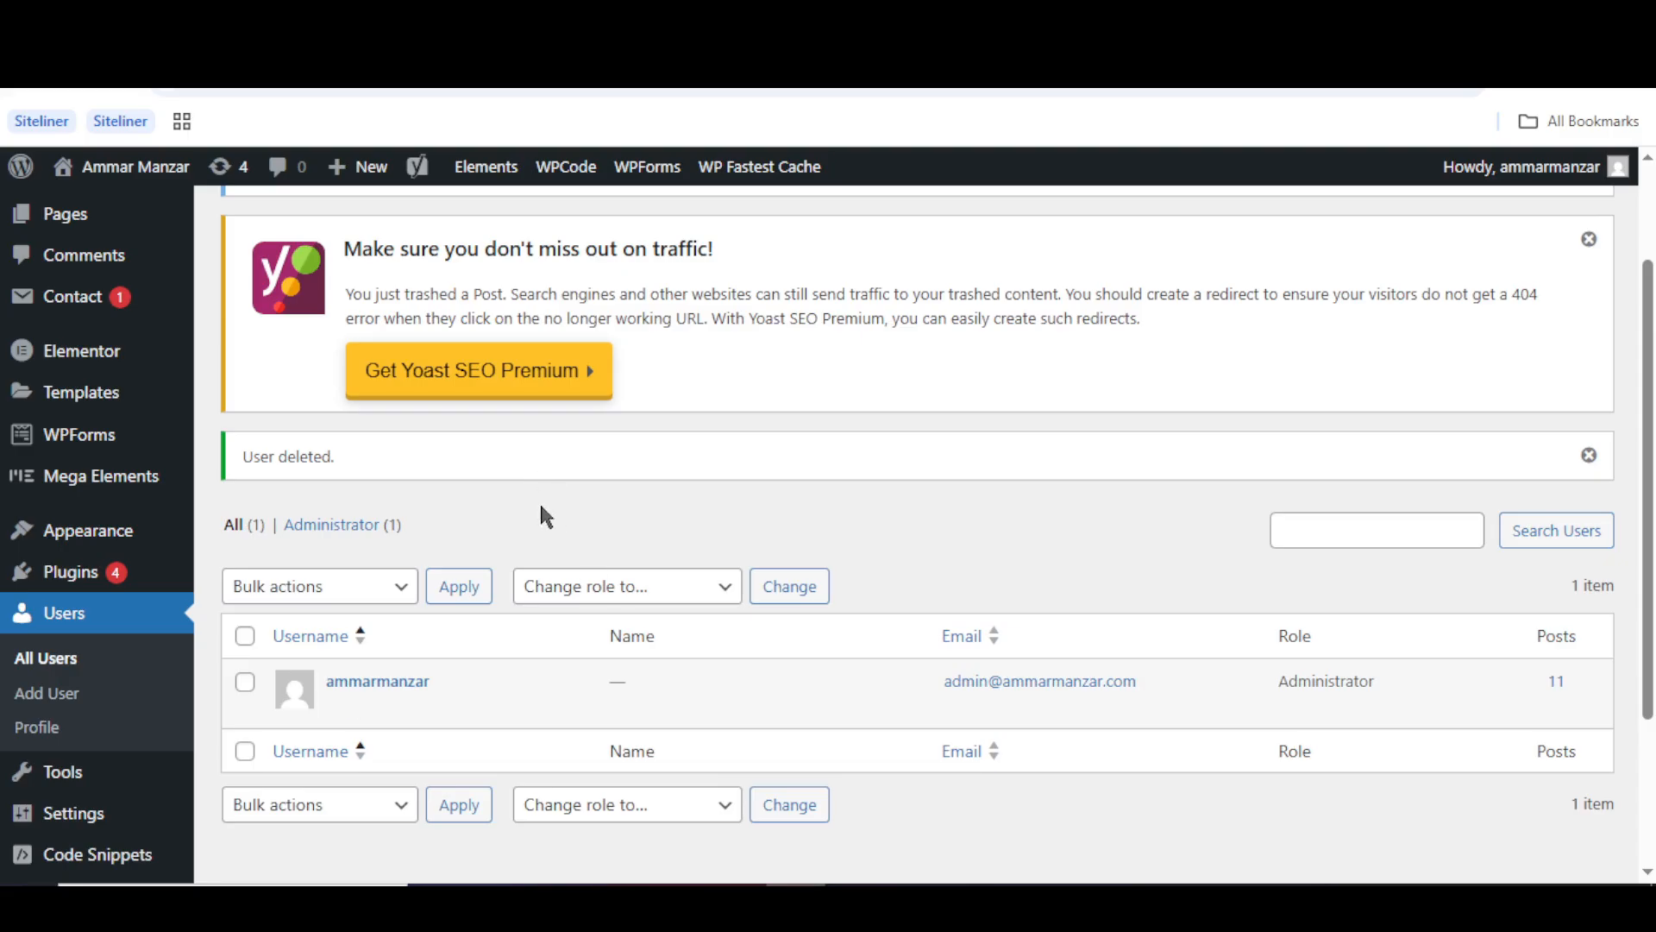
pyautogui.scroll(-1, 541, 507)
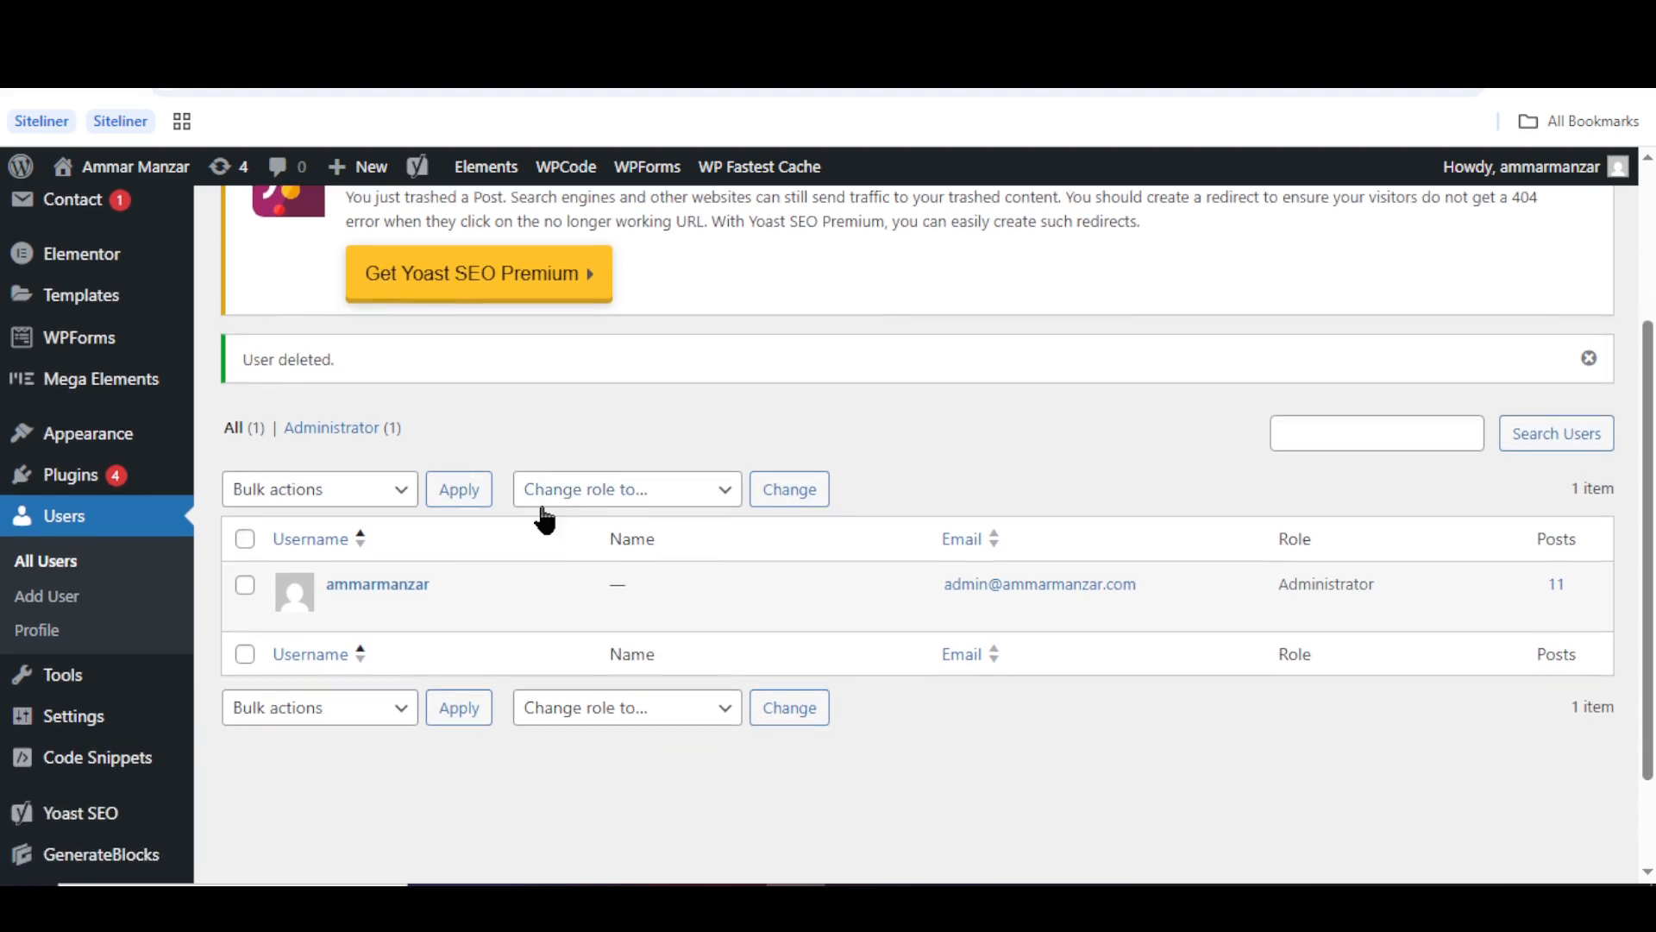